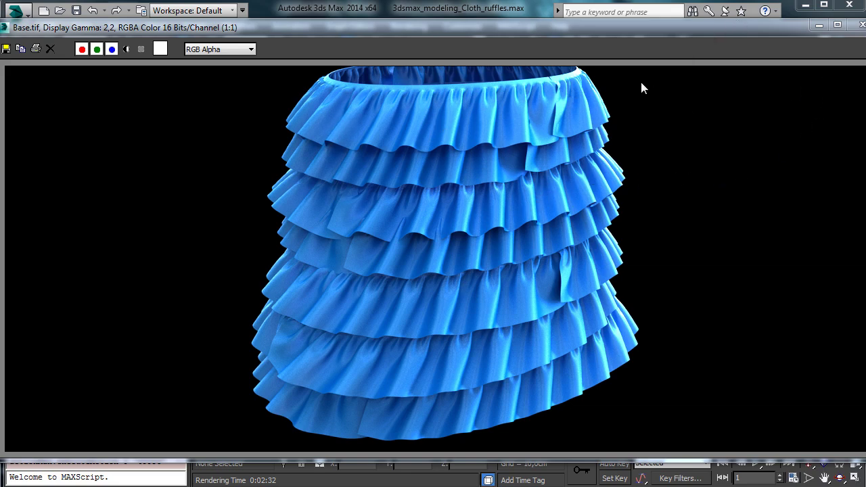
Step: Close the finished skirt render and select one ruffle in the camera view to examine its modifier stack
left_click(862, 24)
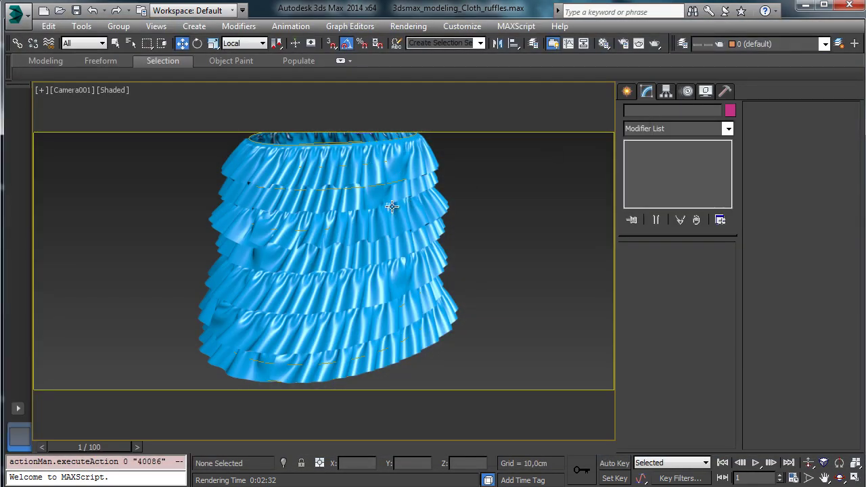
left_click(435, 190)
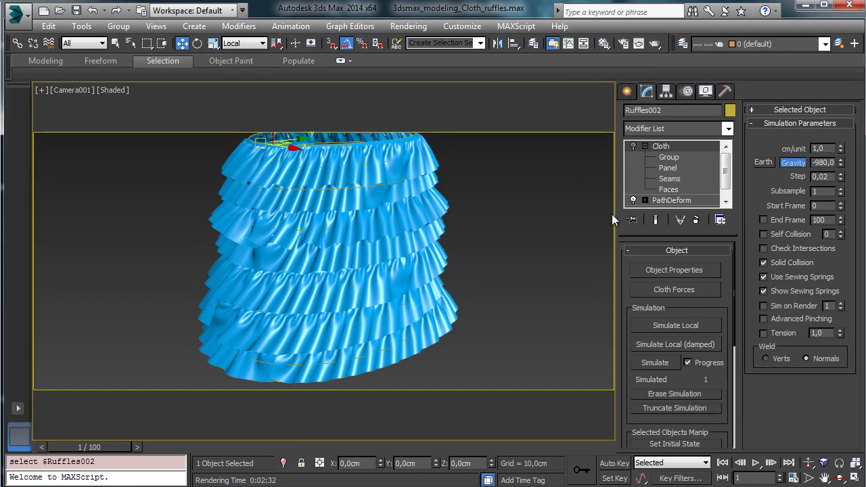
left_click(501, 234)
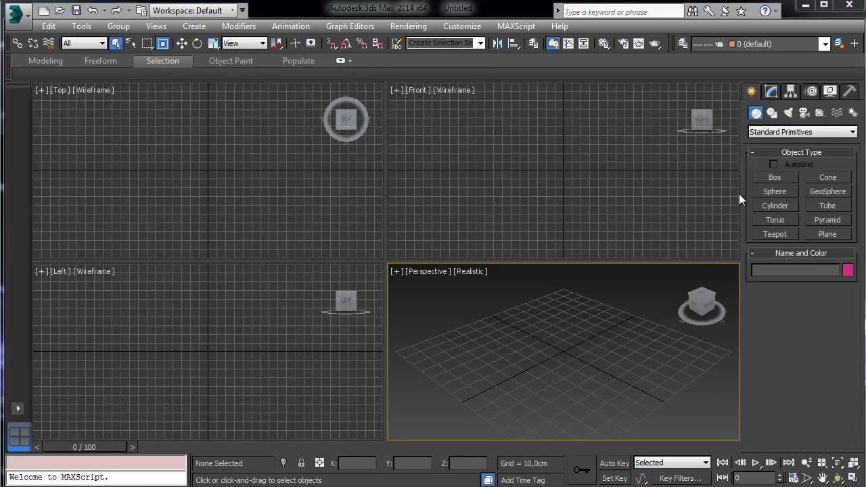
Step: Maximize the Perspective view of the empty scene and confirm metric centimeters as the display units
left_click(853, 477)
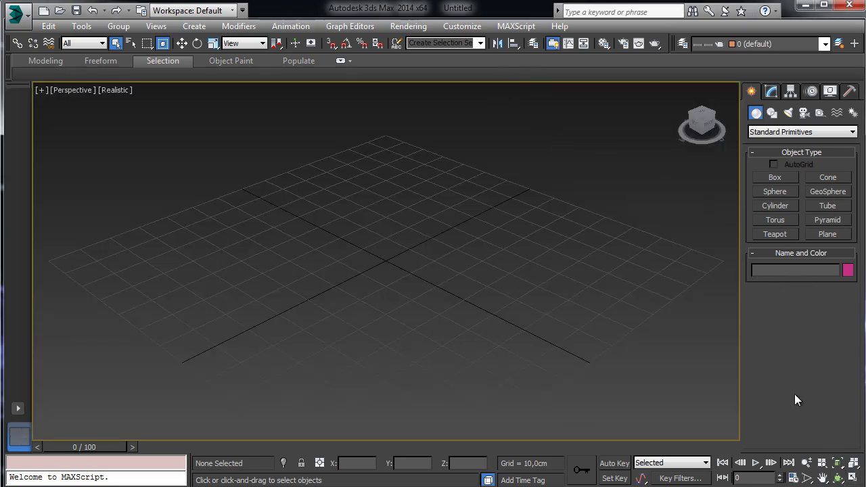
left_click(505, 28)
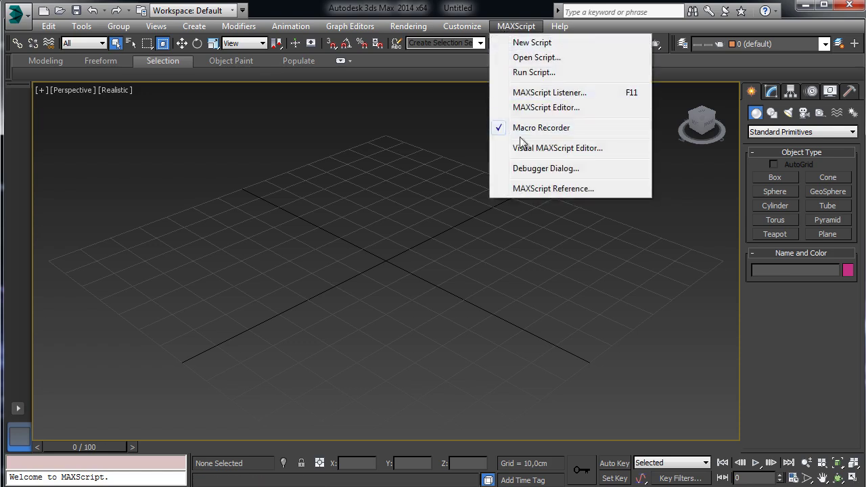
mouse_move(455, 29)
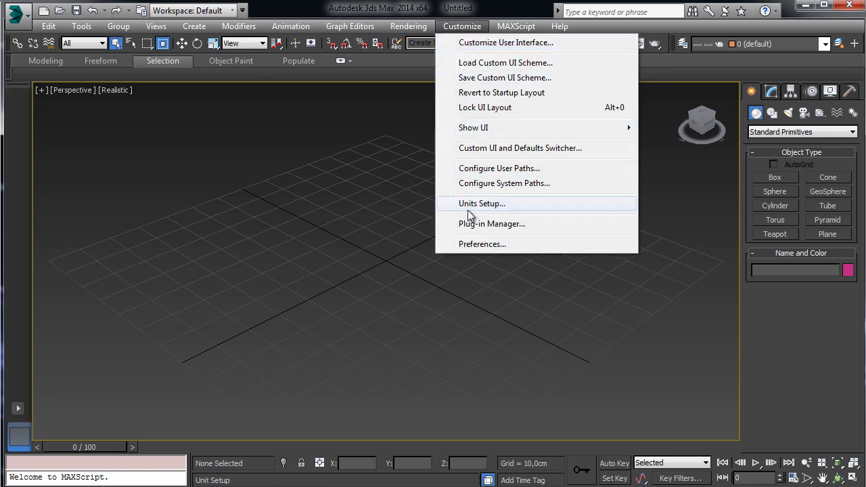
left_click(515, 204)
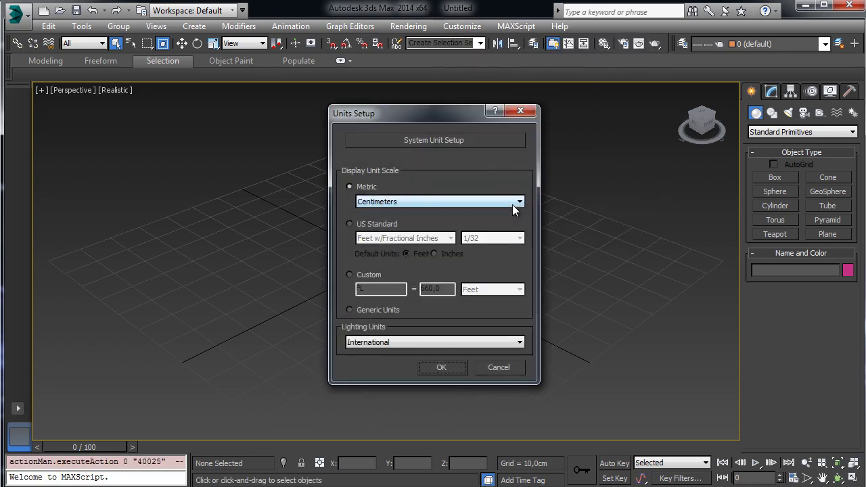
left_click(442, 366)
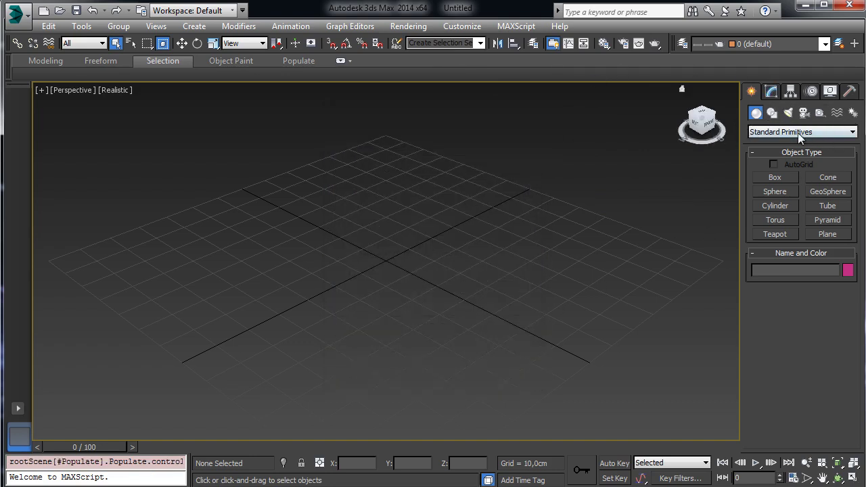
Step: Create a long, narrow plane across the perspective grid, about 26.4 cm long and 159.4 cm wide
left_click(825, 234)
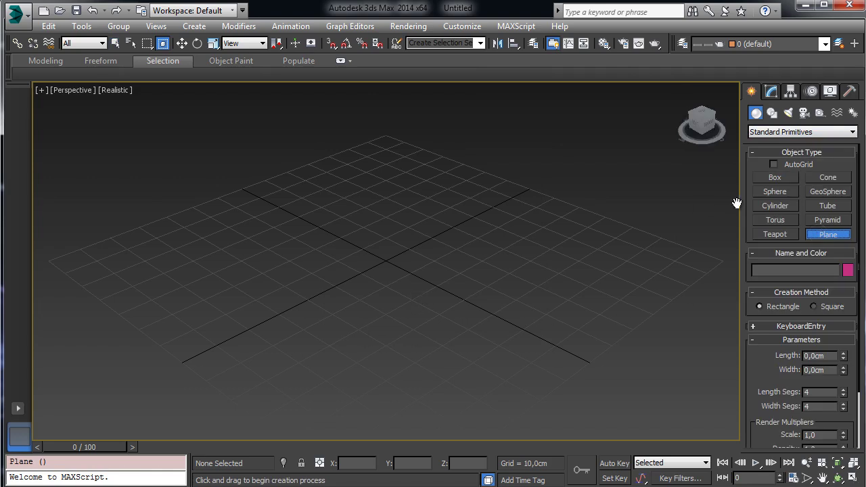
left_click(806, 463)
left_click_drag(423, 271, 441, 308)
left_click(115, 43)
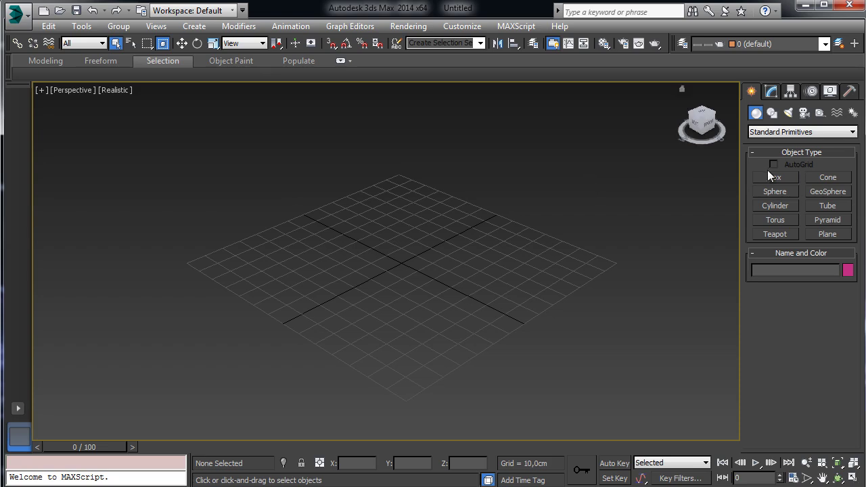
left_click(828, 235)
left_click_drag(505, 207, 304, 356)
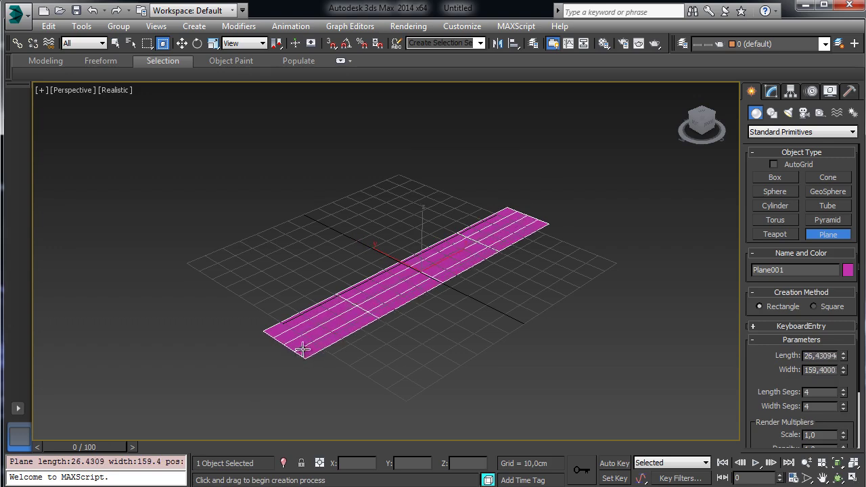
left_click(115, 44)
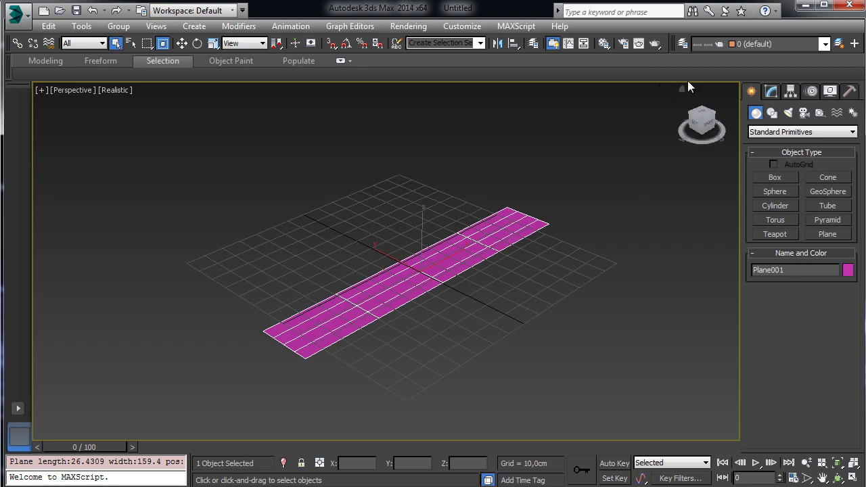
Step: Set the plane's width segments to 80 and its length segments to 16
left_click(771, 91)
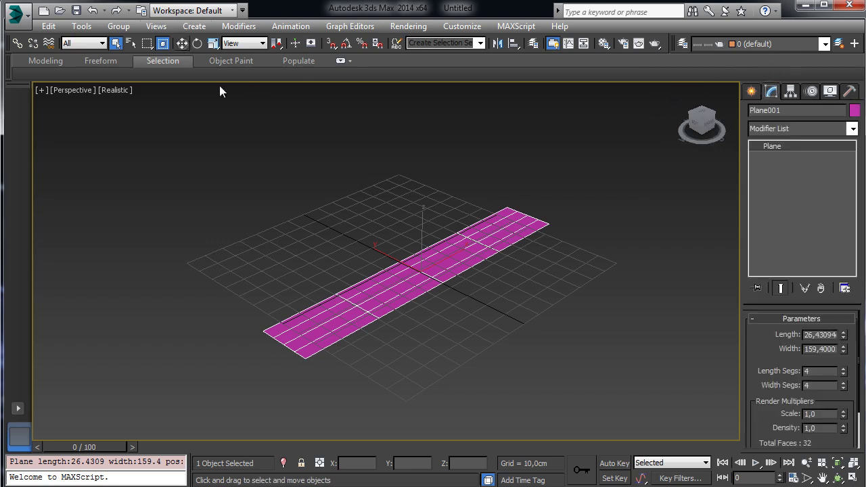
key("w")
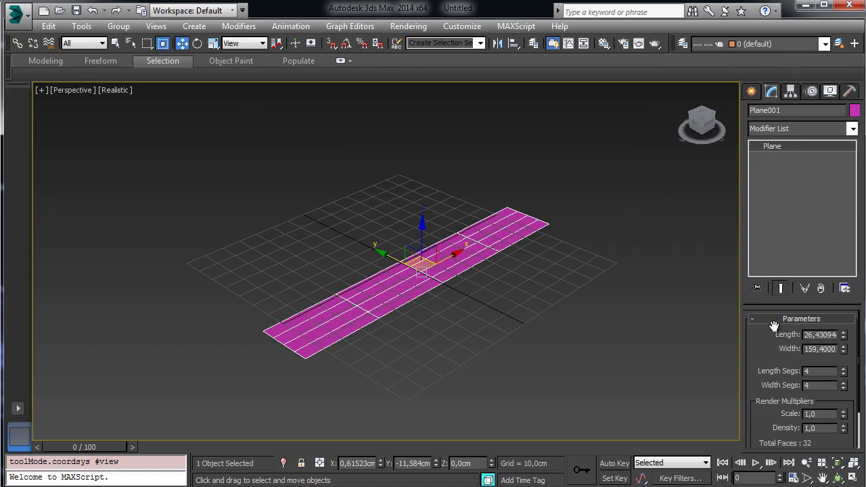
left_click_drag(774, 326, 779, 255)
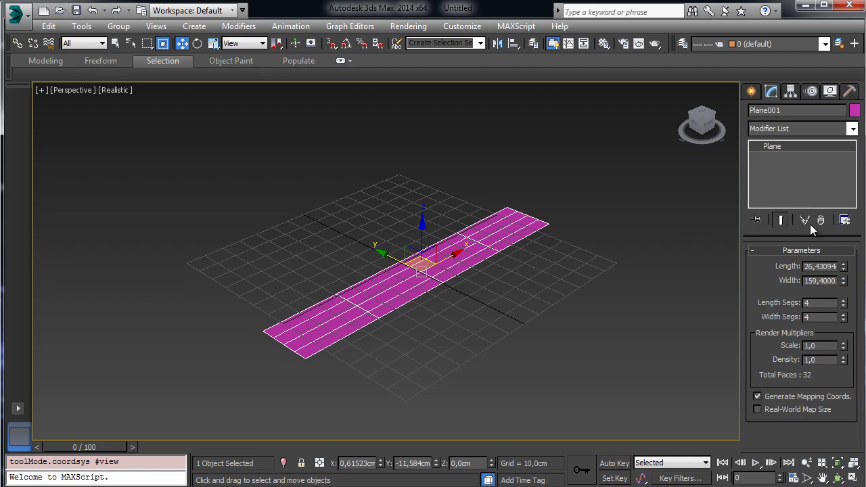
left_click_drag(844, 318, 864, 146)
left_click_drag(838, 320, 785, 252)
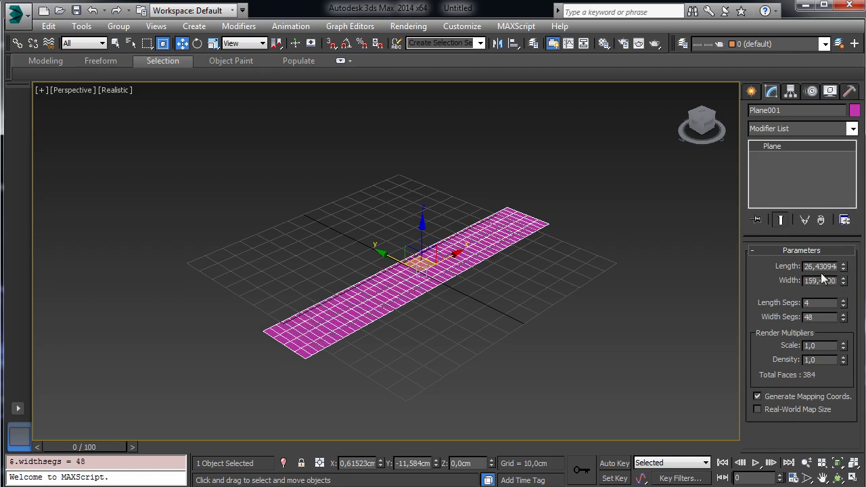
type("80")
key("Return")
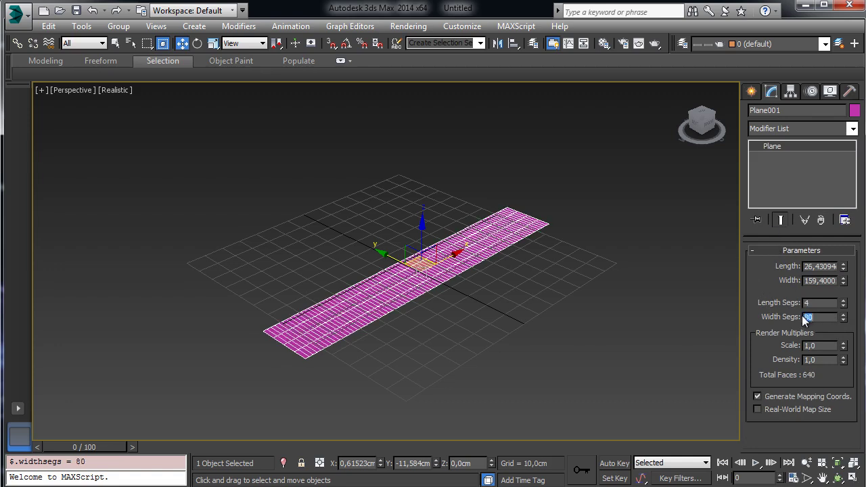
left_click_drag(821, 303, 770, 309)
type("16")
key("Return")
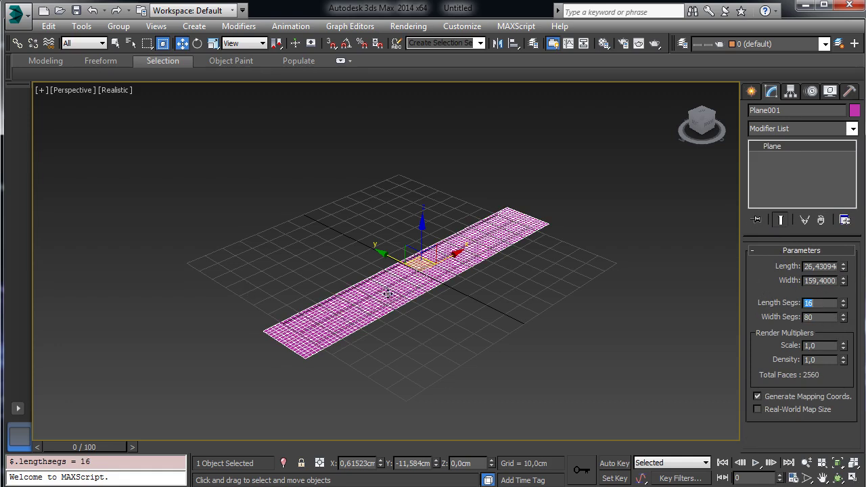
Step: Raise the plane about 10.8 cm along Z and rotate it about 88 degrees around X so it stands upright
left_click_drag(424, 222, 425, 203)
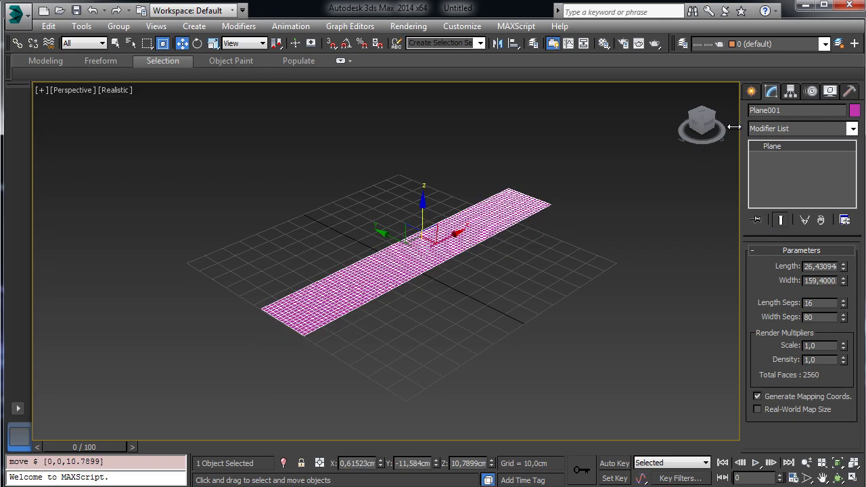
left_click(197, 43)
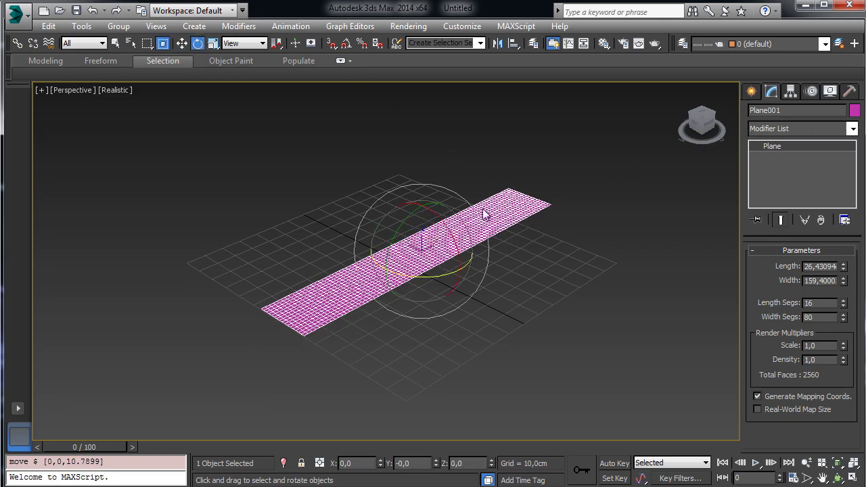
left_click_drag(442, 224, 483, 338)
Step: Add a Poly Select modifier to the plane and enter its vertex level
left_click(852, 129)
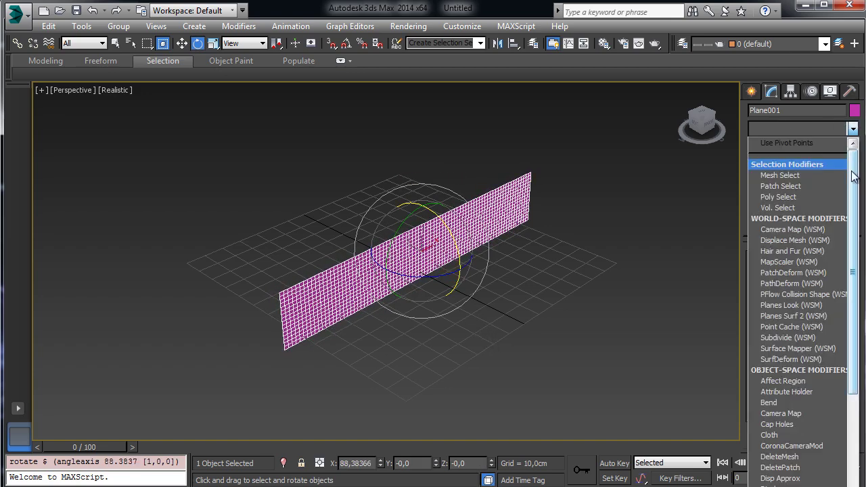
left_click(851, 130)
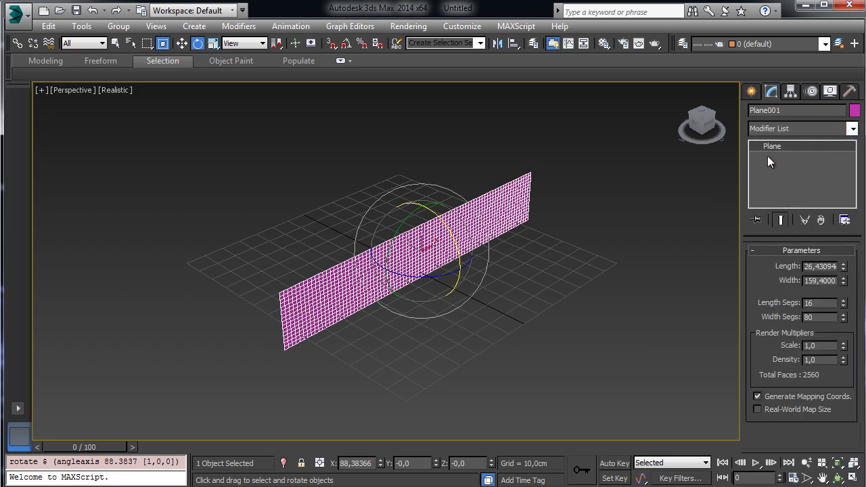
left_click(852, 130)
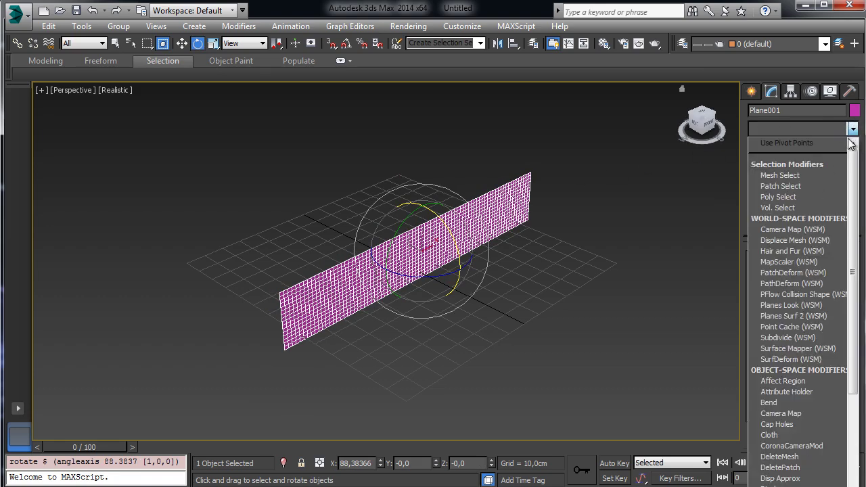
left_click(779, 197)
left_click(767, 266)
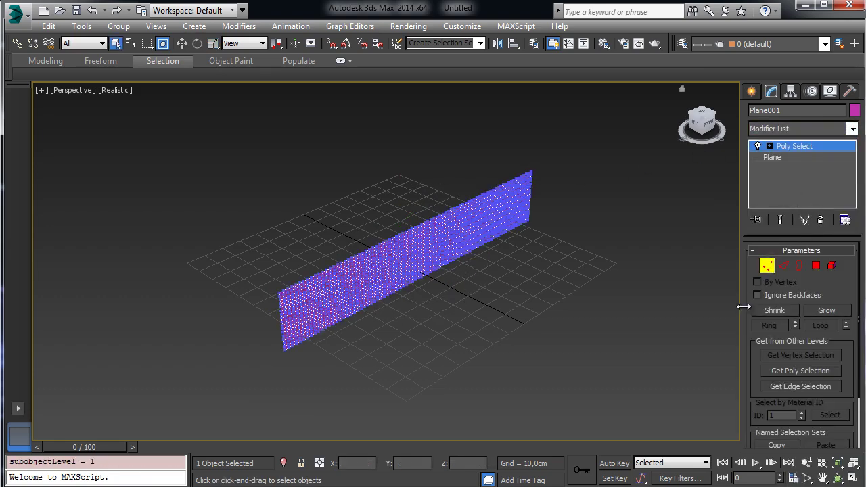
Step: Select the lower rows of vertices along the full width of the strip from a front-facing view
left_click(838, 478)
left_click_drag(397, 267, 332, 226)
left_click(115, 42)
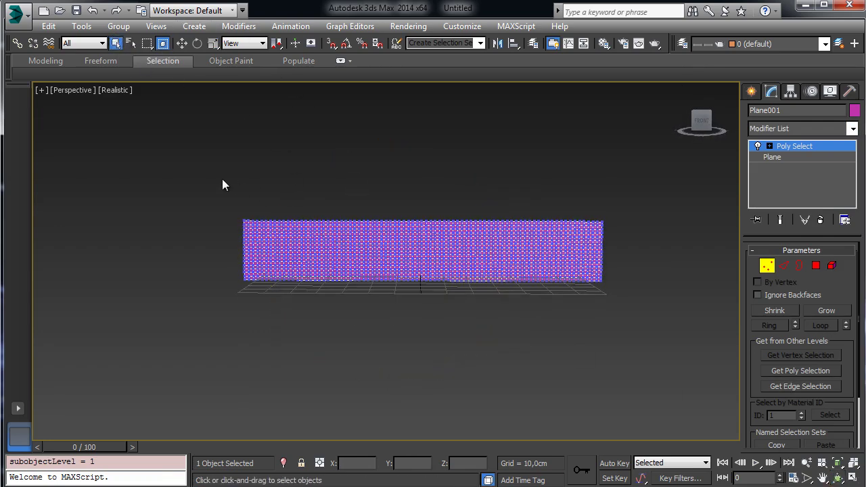
left_click_drag(629, 233, 630, 232)
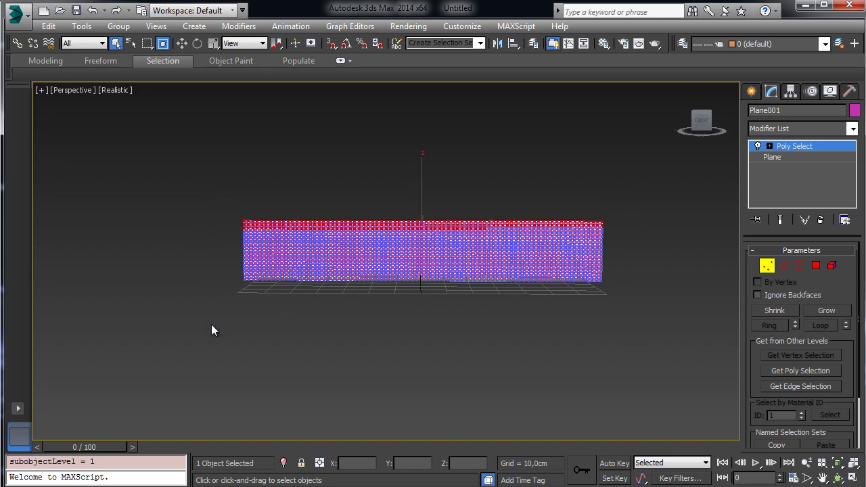
left_click_drag(640, 265, 640, 264)
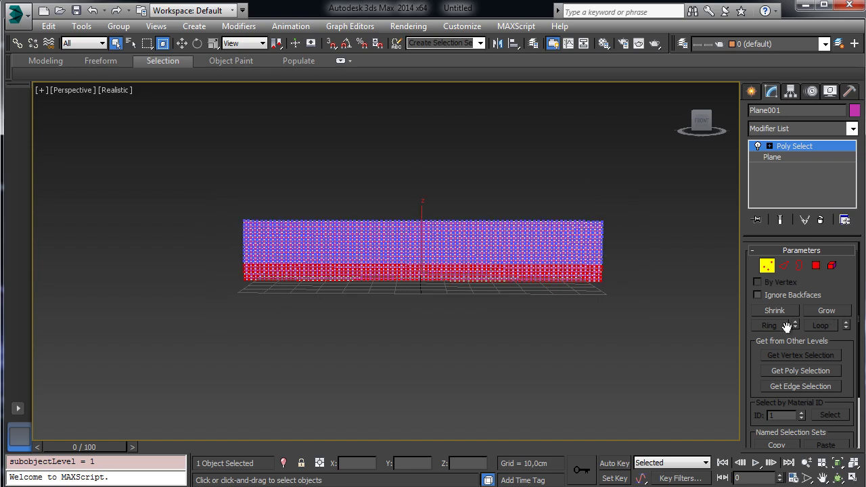
Step: Enable soft selection for the chosen vertices with a falloff of 18,8
left_click_drag(845, 291, 826, 229)
left_click(766, 425)
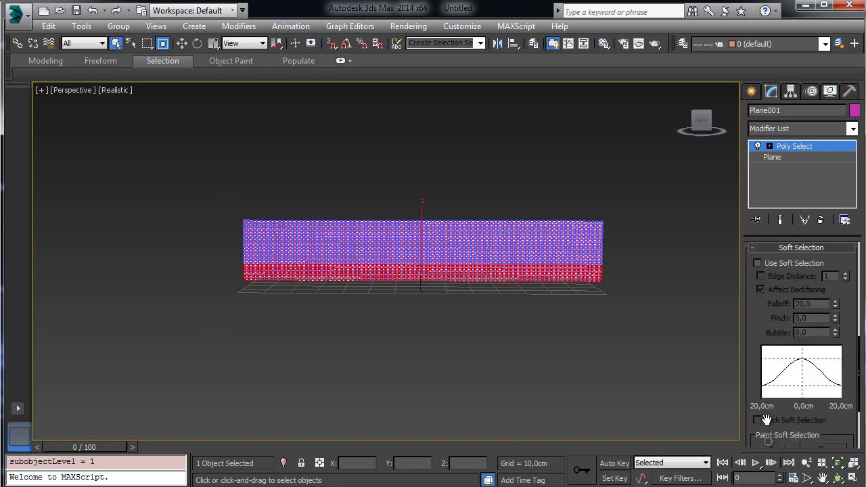
left_click(785, 267)
left_click_drag(835, 304, 838, 307)
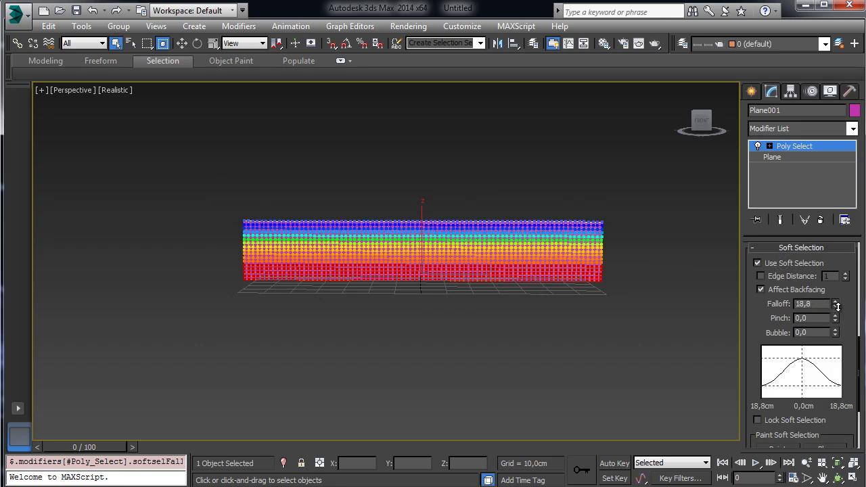
Step: Add a Wave modifier on top of the soft vertex selection
left_click(853, 129)
left_click_drag(850, 166, 854, 474)
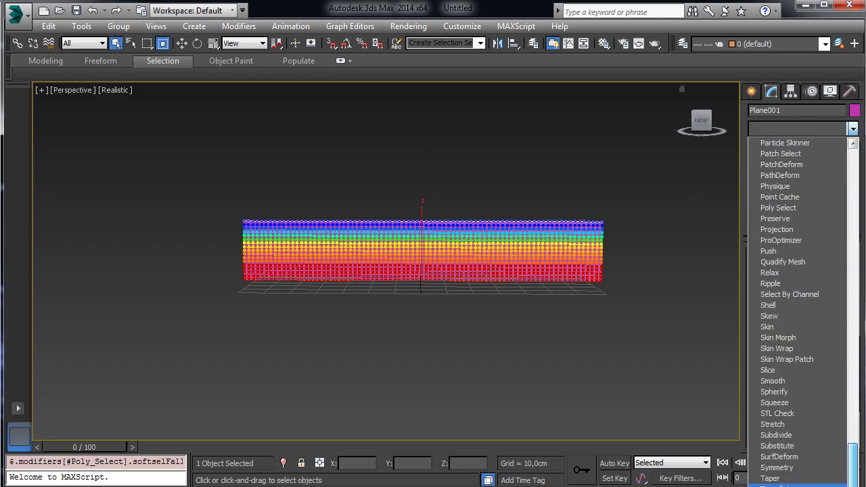
left_click(775, 486)
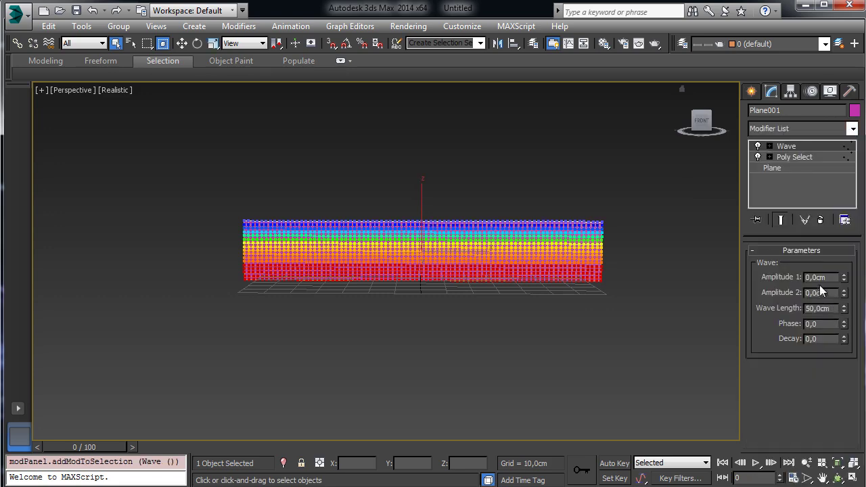
Step: Add a second Poly Select modifier above Wave, leaving it at object level
left_click(838, 478)
left_click_drag(429, 277, 493, 277)
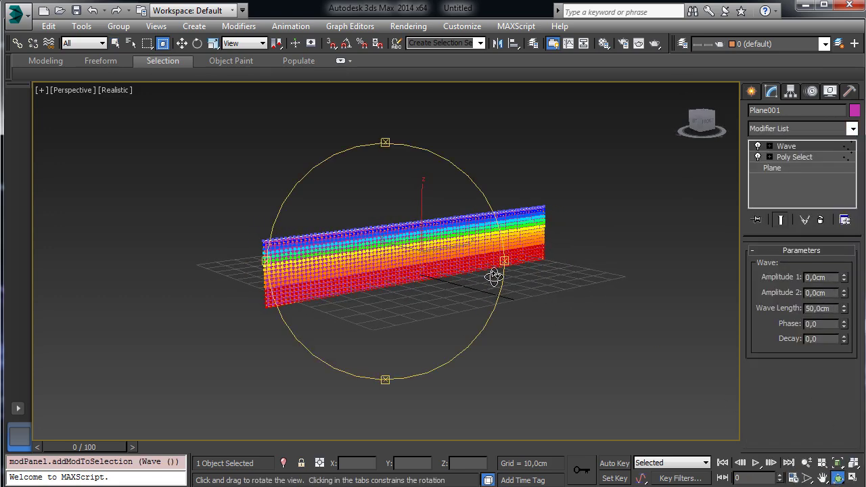
left_click(852, 129)
left_click(785, 197)
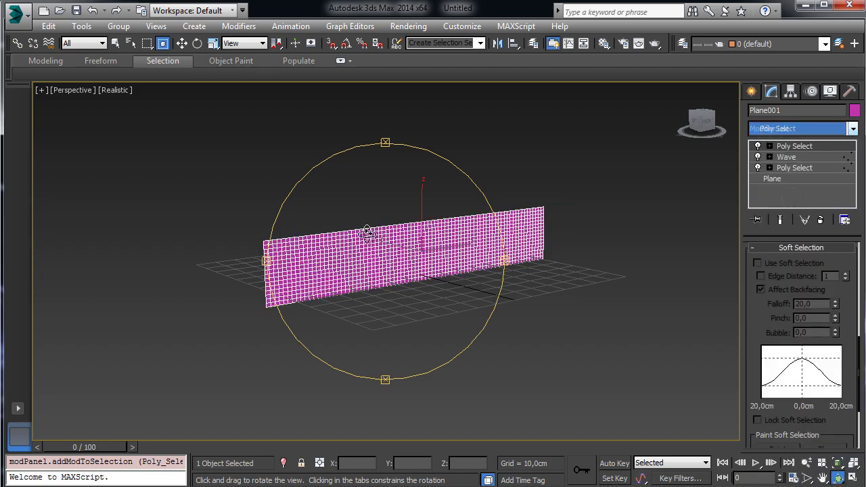
Step: Set the Wave modifier's Amplitude 1 to 2,57 cm and Amplitude 2 to 3,57 cm
left_click(806, 463)
left_click_drag(402, 264, 375, 194)
left_click(116, 43)
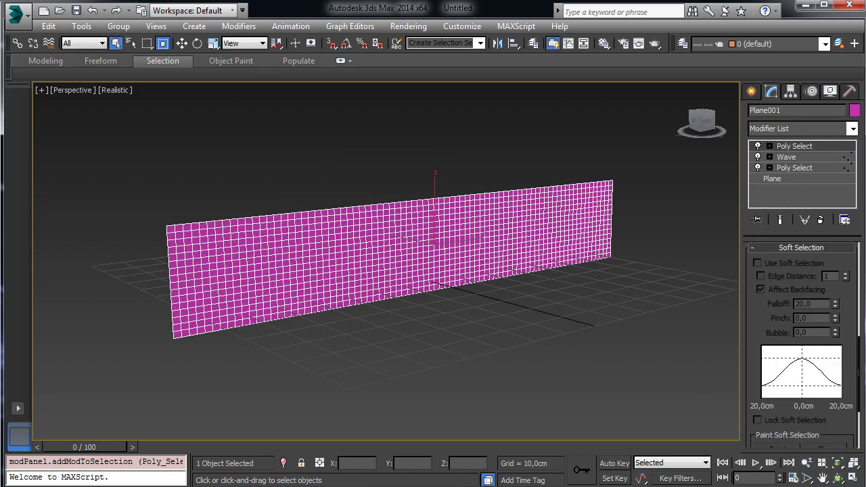
left_click(786, 157)
mouse_move(844, 278)
left_mouse_down()
mouse_move(843, 225)
mouse_move(811, 162)
mouse_move(766, 110)
left_mouse_up()
left_click_drag(844, 293, 777, 64)
Step: Rotate the Wave gizmo with angle snap so the ripples run along the plane's width, and scale the gizmo down vertically
left_click(770, 157)
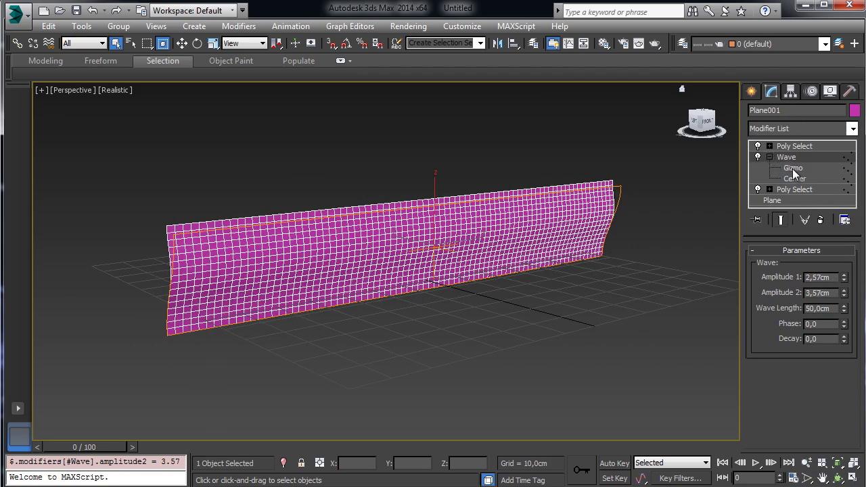
left_click(793, 168)
left_click(198, 43)
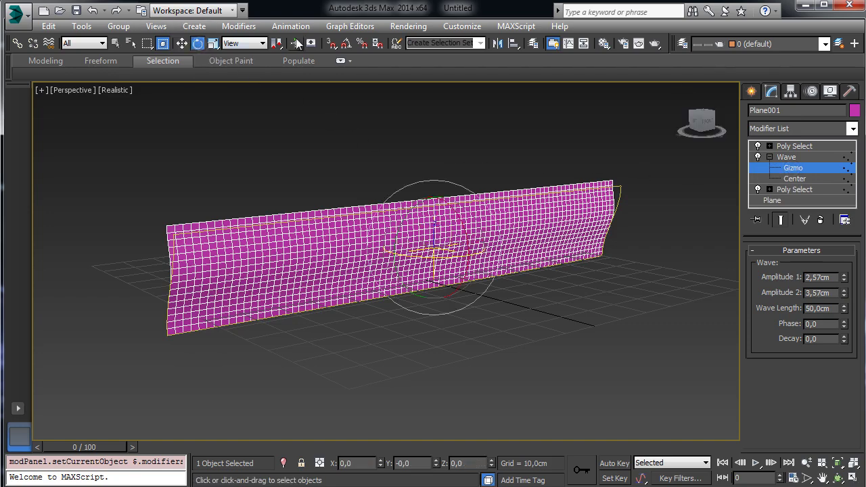
left_click(346, 43)
left_click_drag(414, 213, 394, 283)
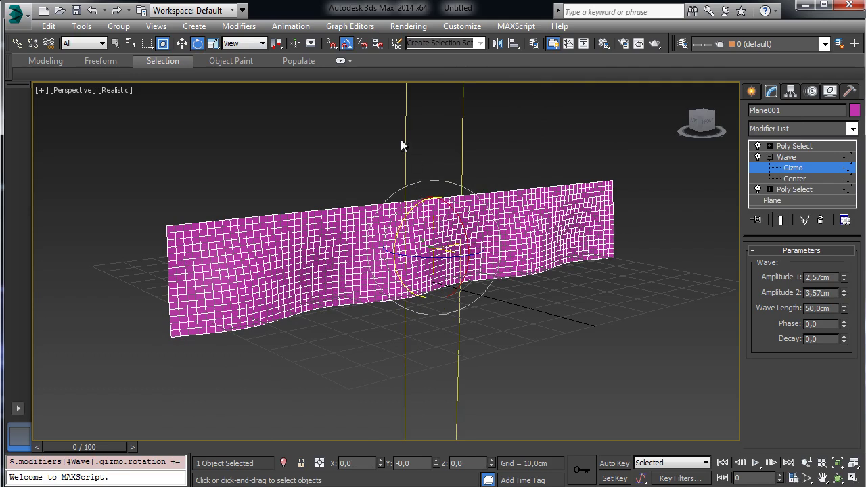
left_click(213, 43)
left_click_drag(437, 187, 396, 360)
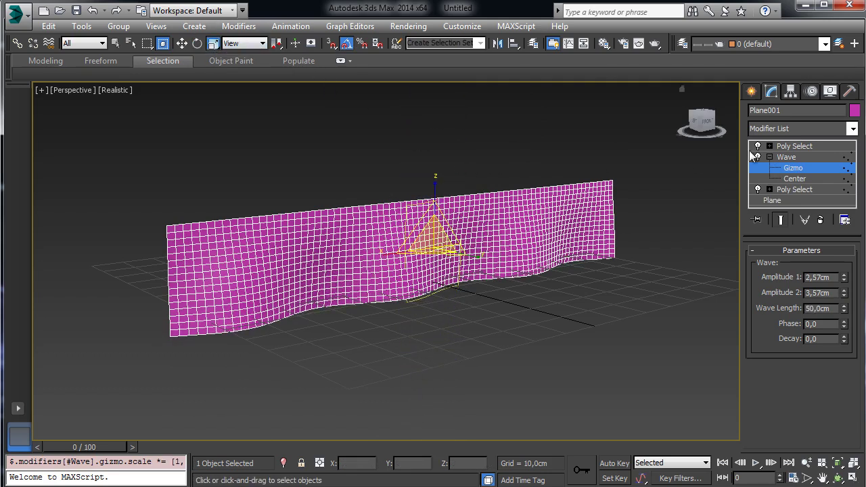
Step: Set the Wave modifier's Wave Length to 24,5 cm and Amplitude 2 to 1,9635 cm
left_click_drag(844, 309, 839, 340)
left_click_drag(844, 293, 844, 324)
left_click(107, 91)
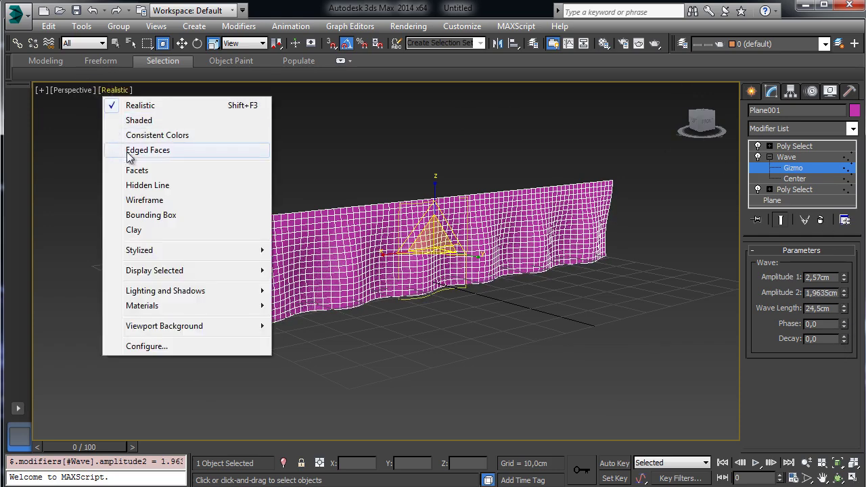
left_click(125, 147)
left_click(101, 90)
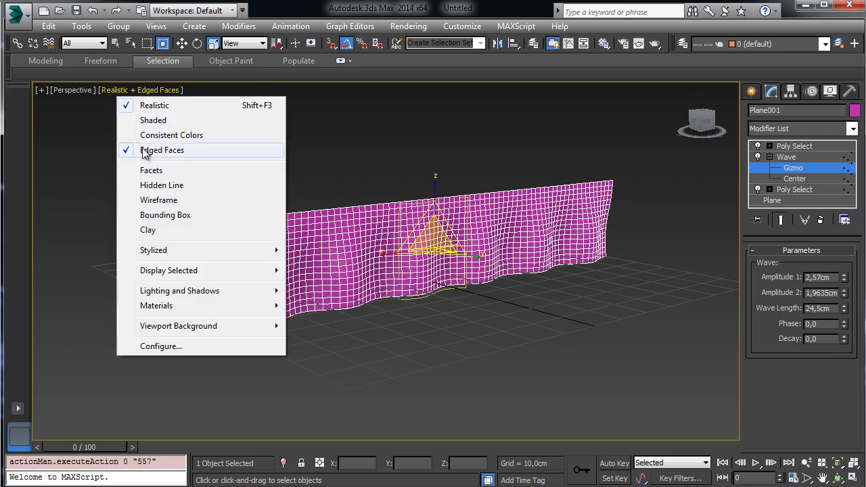
left_click(136, 149)
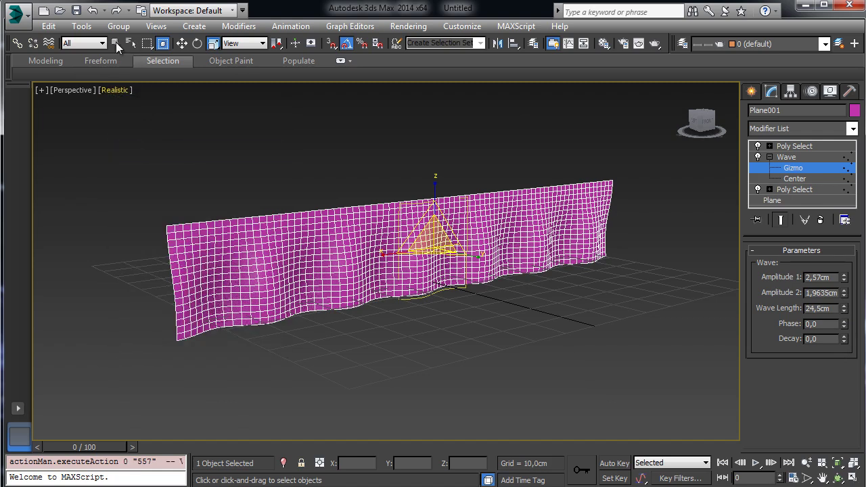
Step: Leave the gizmo level and examine the rippled plane from different angles, both deselected and selected
left_click(800, 145)
left_click(495, 130)
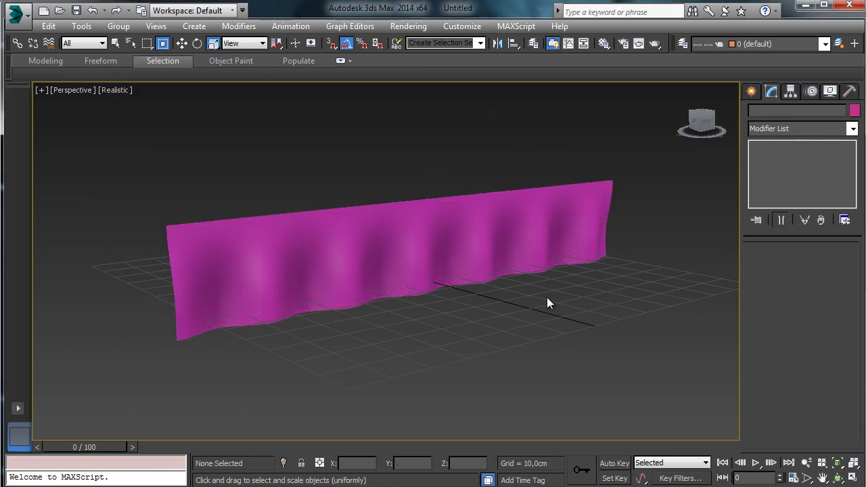
left_click(837, 478)
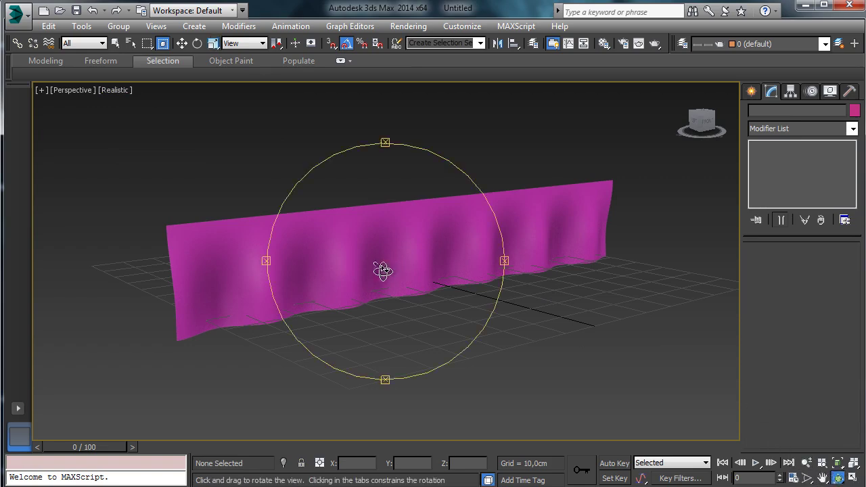
left_click_drag(383, 268, 379, 213)
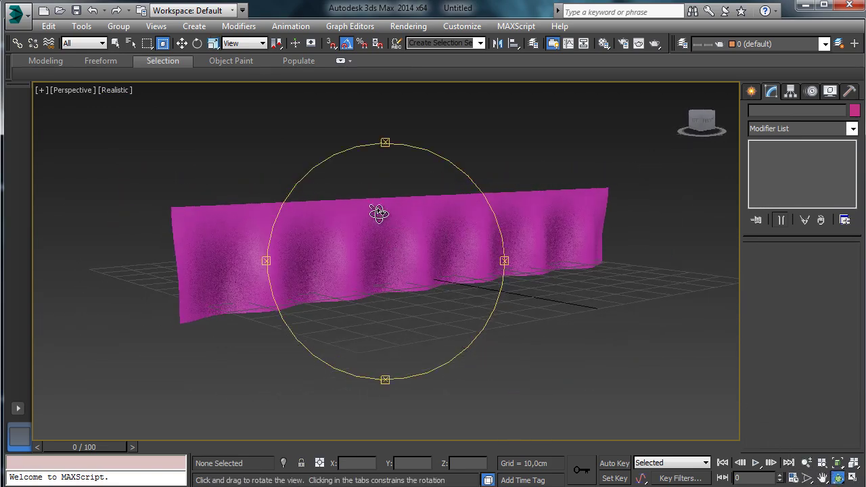
left_click(116, 42)
left_click(423, 244)
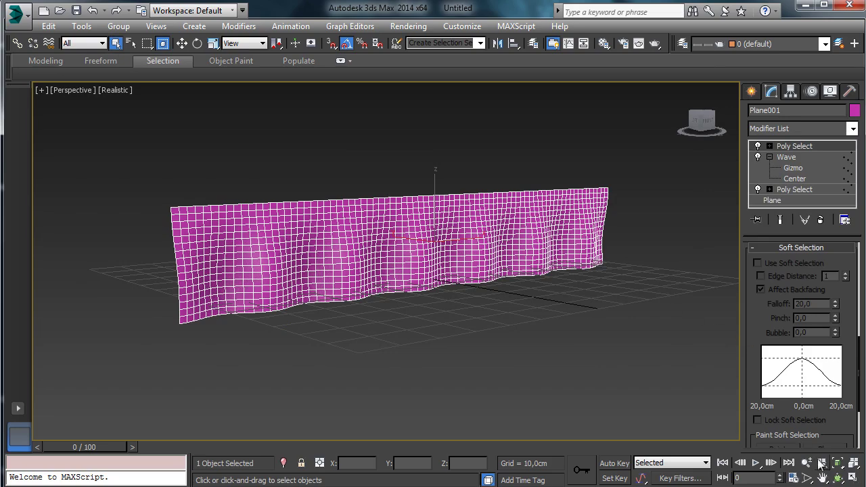
left_click(838, 478)
left_click_drag(360, 287, 380, 279)
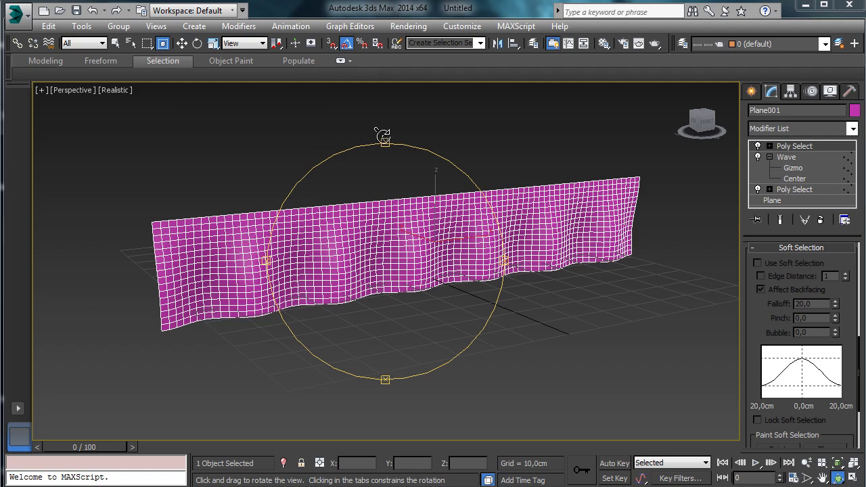
left_click(115, 42)
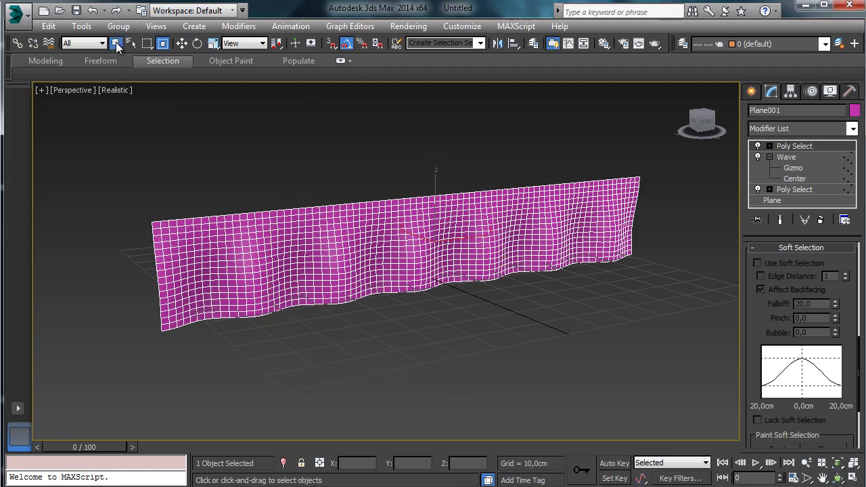
Step: Create a second plane about 28,5 cm long and 153,6 cm wide on the ground in front of the rippled one
left_click(753, 92)
left_click(833, 234)
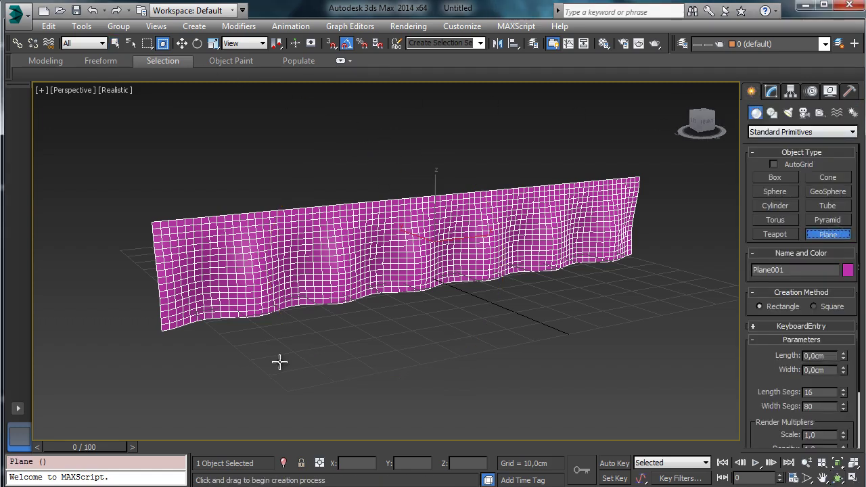
mouse_move(247, 404)
left_mouse_down()
mouse_move(531, 337)
mouse_move(729, 256)
left_mouse_up()
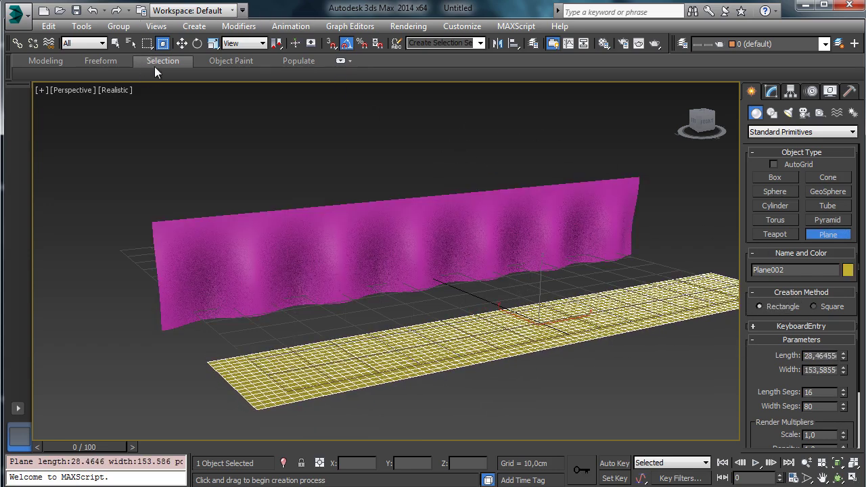
left_click(114, 43)
Step: Hide the grid and switch the perspective viewport's shading from Realistic to Shaded
key("g")
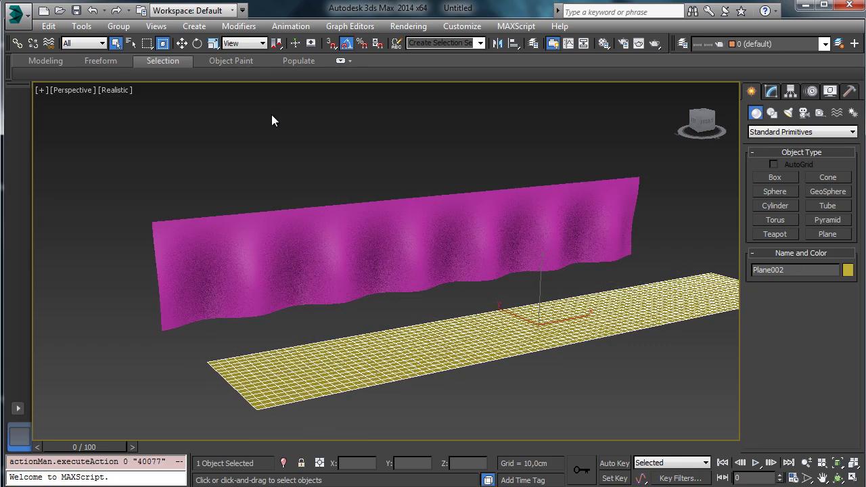
left_click(105, 99)
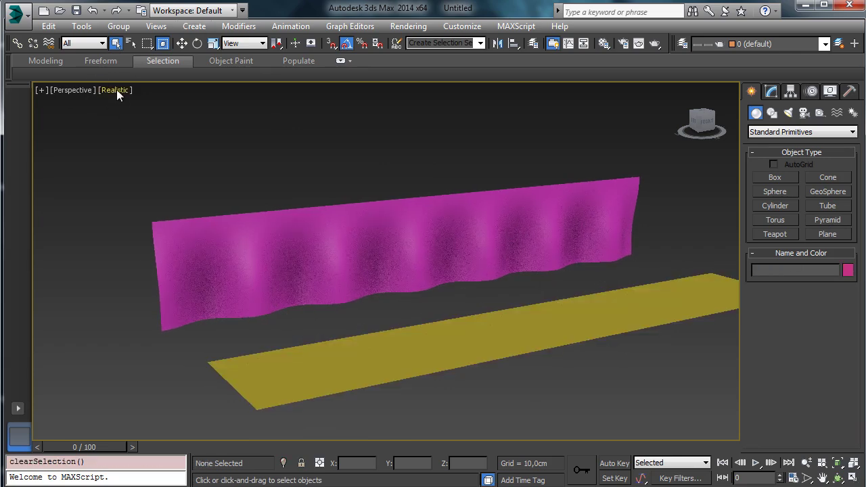
left_click(117, 91)
left_click(149, 117)
Step: Select the new flat plane for editing and set its Width to 300 cm
left_click(429, 352)
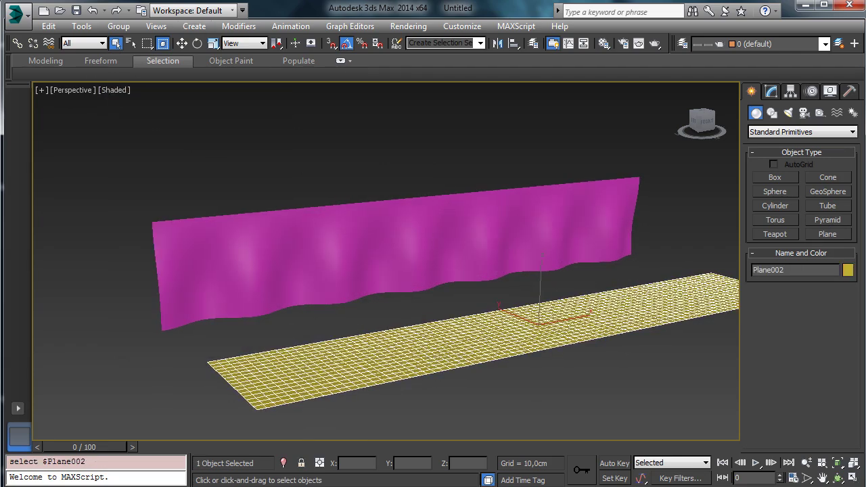
left_click(771, 92)
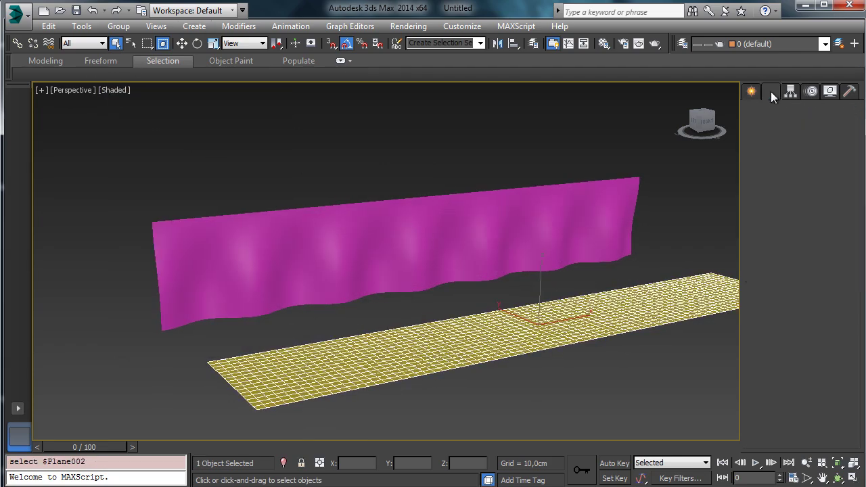
left_click(837, 479)
left_click_drag(406, 300, 425, 307)
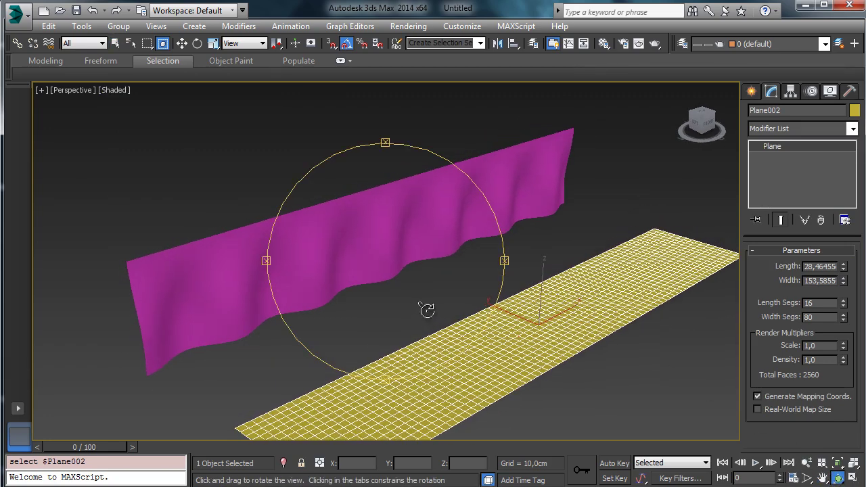
left_click(823, 479)
left_click_drag(549, 350, 494, 292)
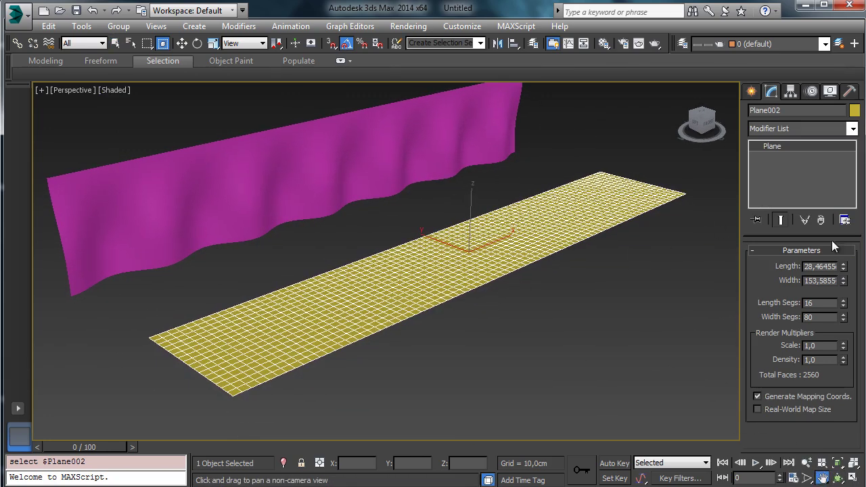
double_click(831, 280)
type("33554cm")
double_click(835, 281)
type("300")
key("Return")
Step: Set the flat plane's Length to 25 cm
key("shift+Tab")
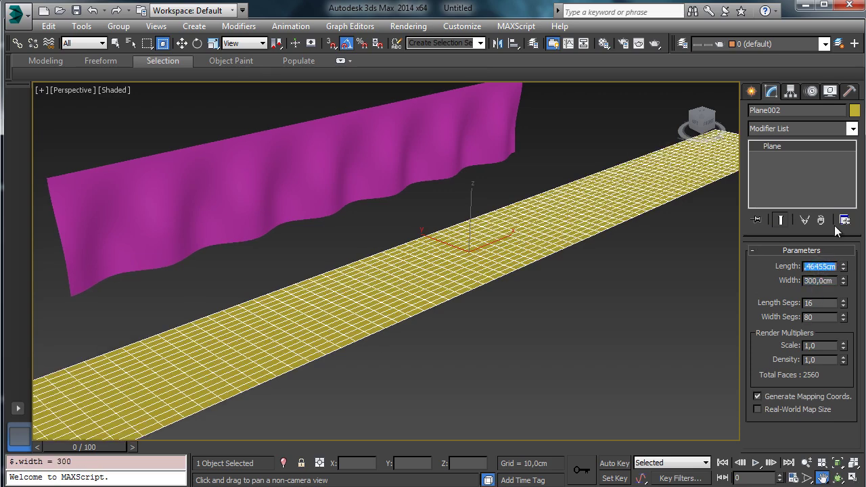
type("20")
key("Return")
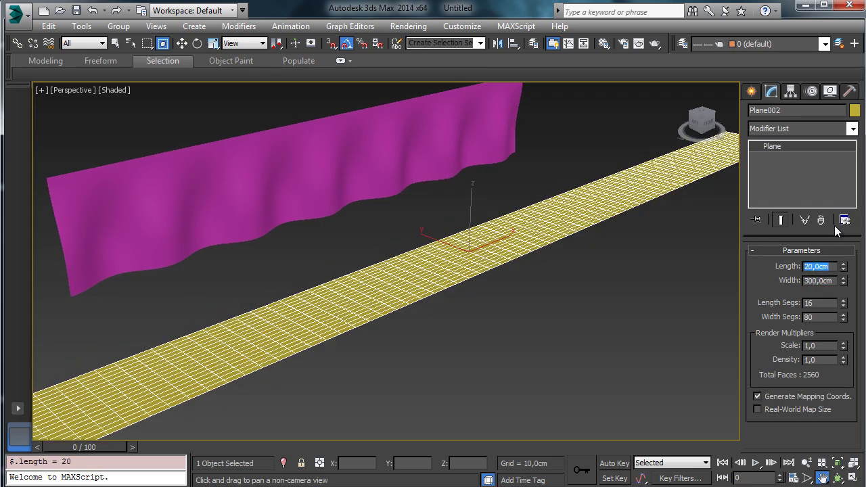
type("25")
key("Return")
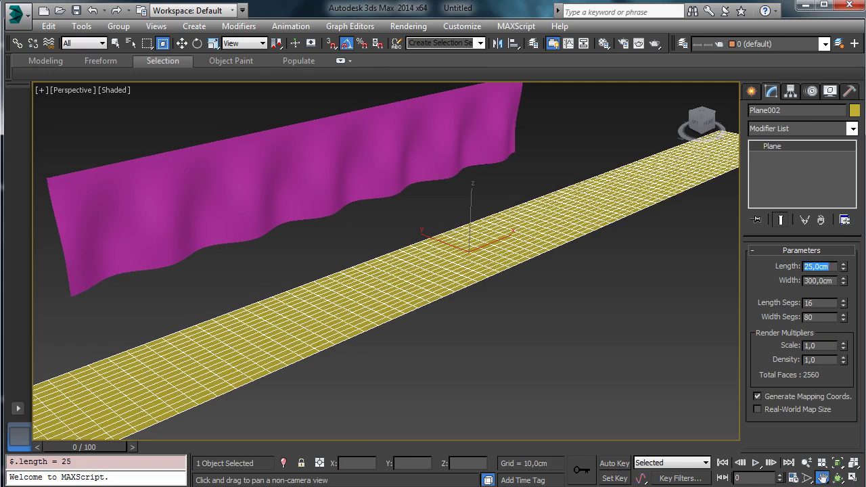
Step: Try 200 and 240 width segments on the flat plane
double_click(811, 316)
key("Return")
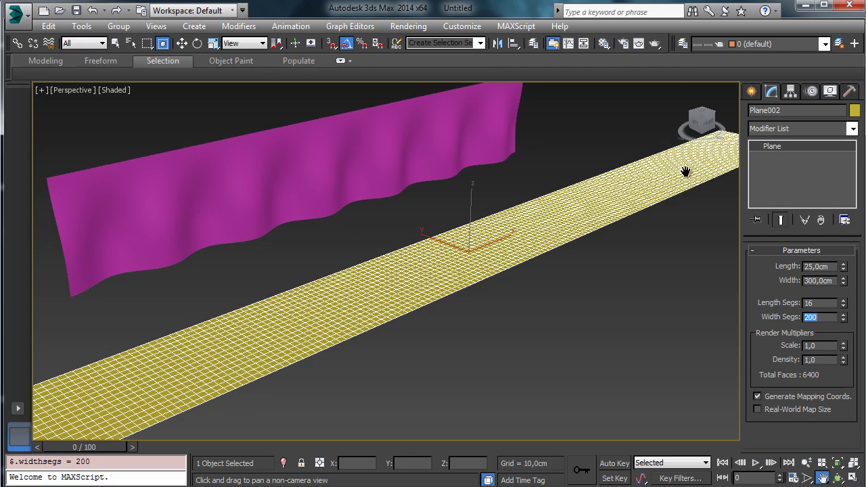
key("Return")
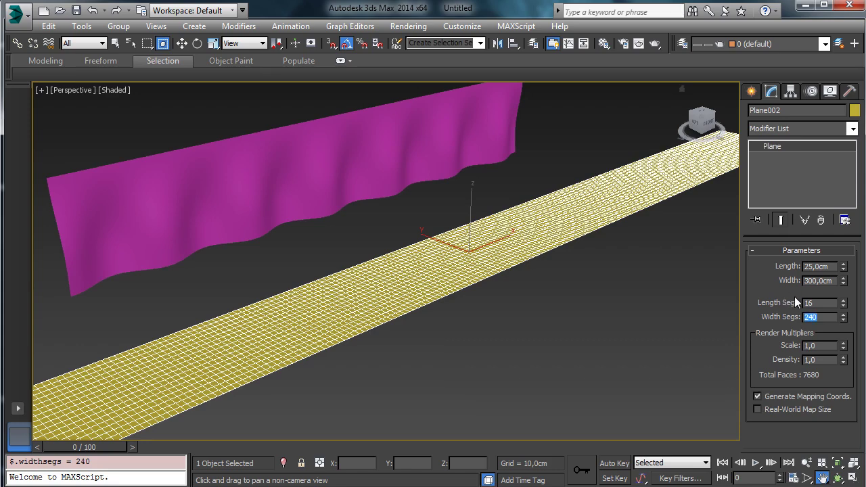
Step: Set the flat plane's length segments to 24 and its width segments to 300
double_click(819, 303)
type("24")
key("Return")
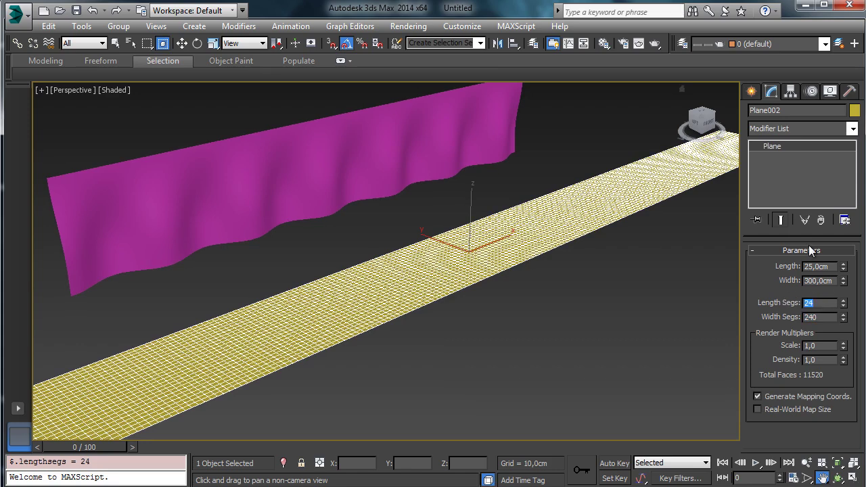
double_click(830, 316)
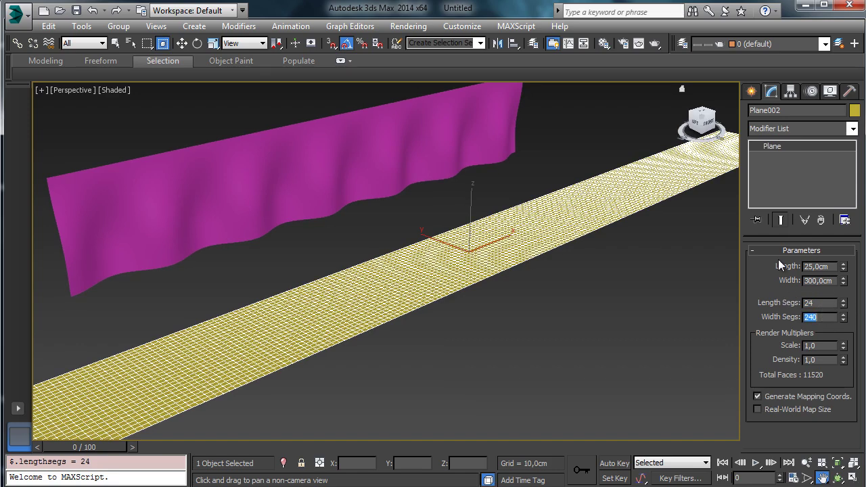
type("300")
key("Return")
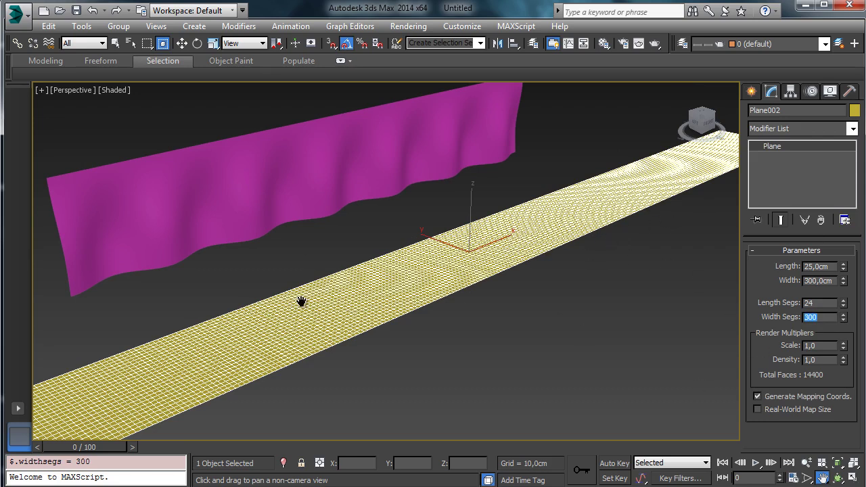
Step: Add a Cloth modifier to the flat plane and bring the whole strip into view
left_click(852, 130)
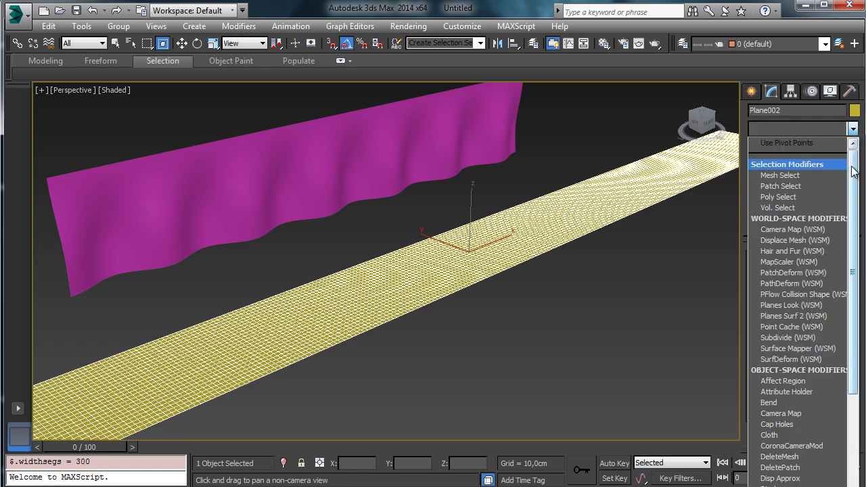
scroll(856, 173, "down", 4)
scroll(860, 166, "up", 4)
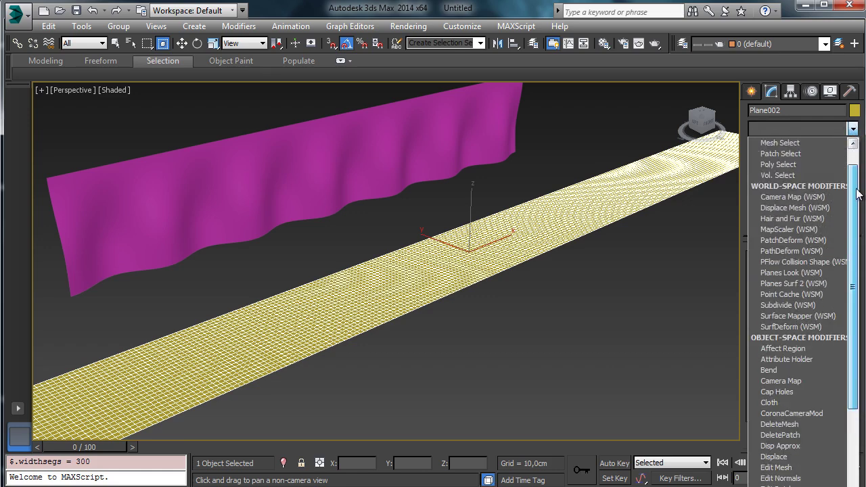
left_click(856, 129)
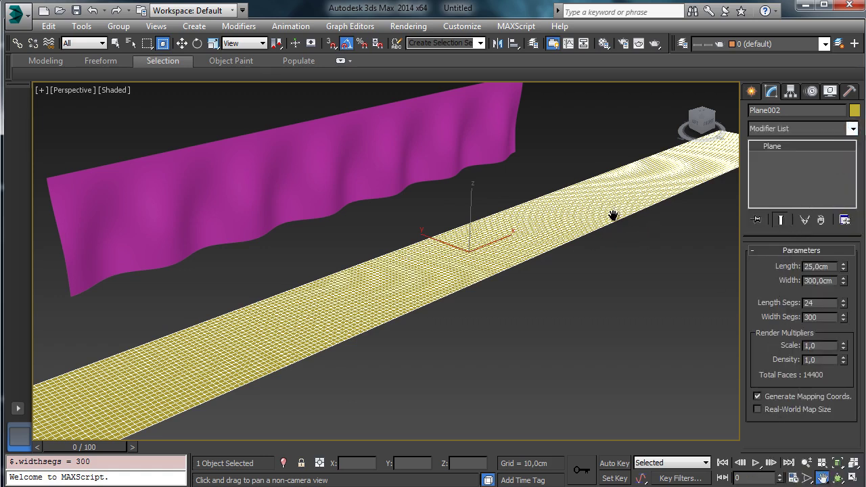
left_click(853, 129)
left_click_drag(853, 170, 862, 241)
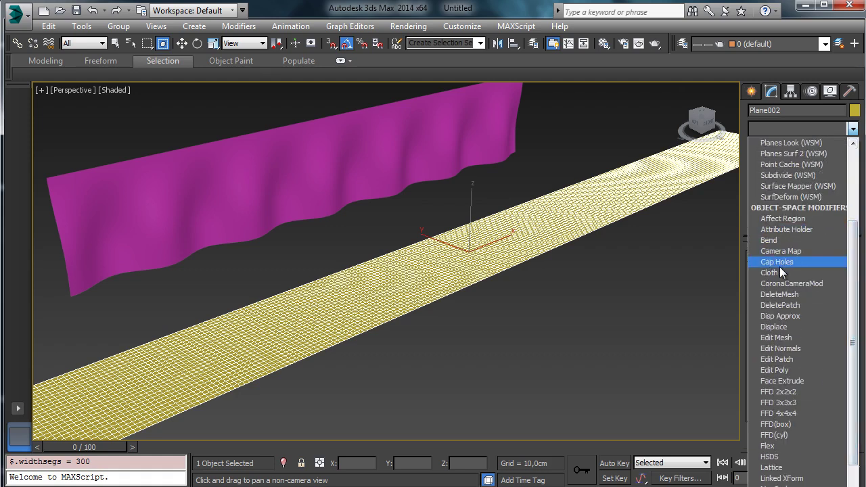
left_click(787, 273)
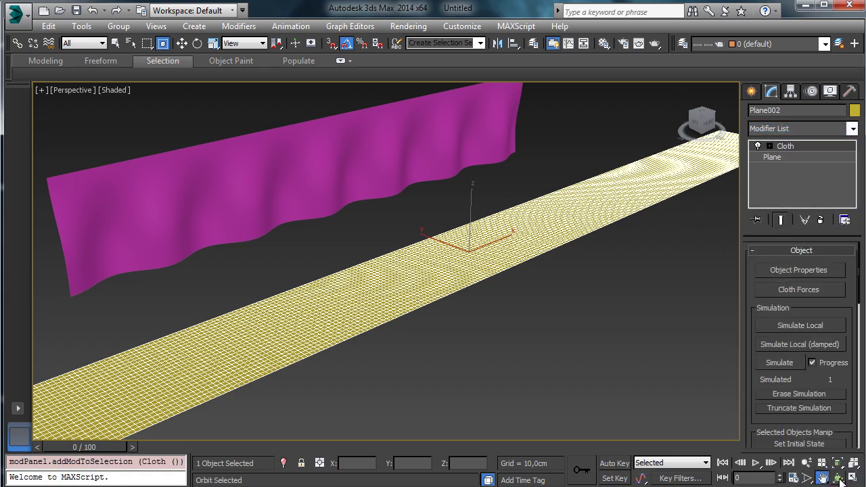
left_click(807, 463)
left_click_drag(492, 258, 490, 287)
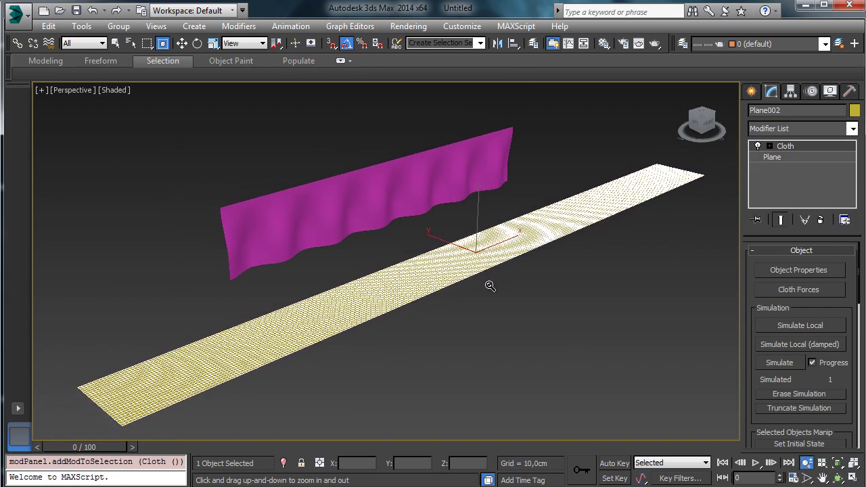
Step: In the Top view, create a long box about 3.8 cm by 300 cm along the flat plane's upper edge
left_click(115, 43)
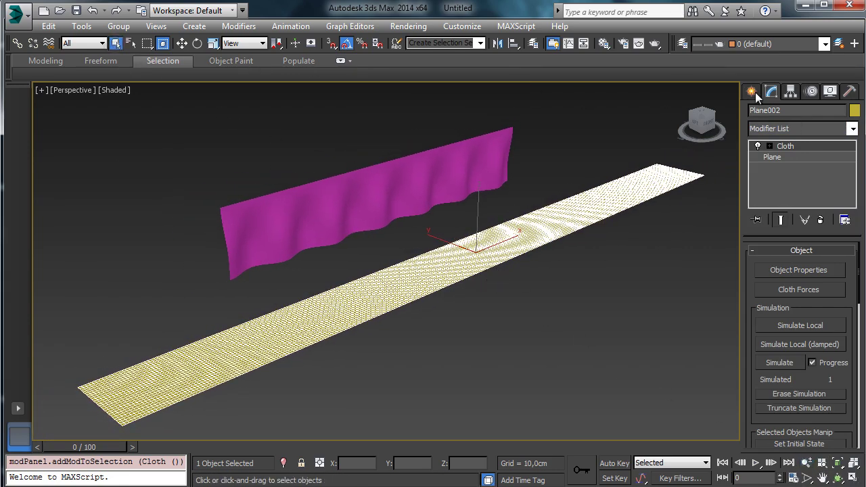
left_click(752, 92)
left_click(776, 178)
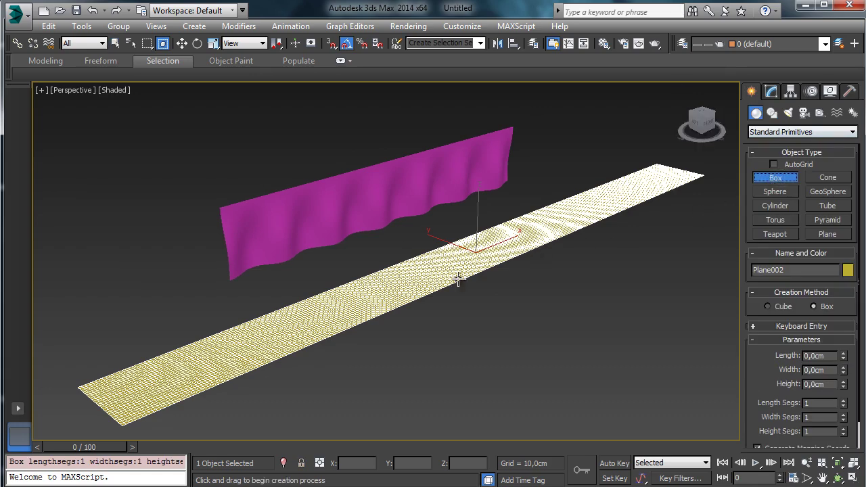
left_click(838, 479)
left_click_drag(397, 298, 420, 303)
left_click(72, 94)
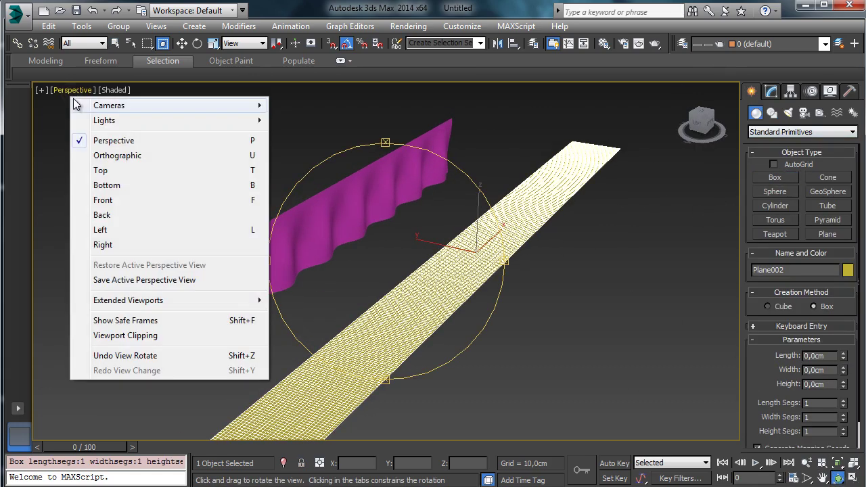
left_click(110, 174)
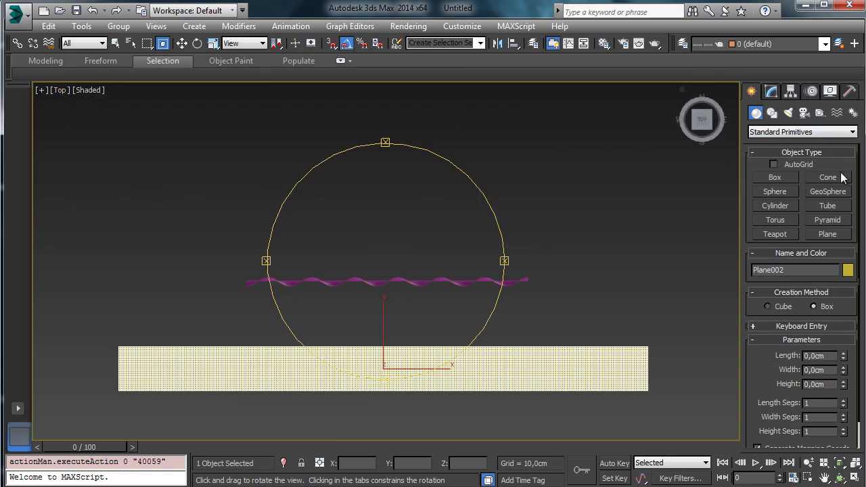
left_click(789, 178)
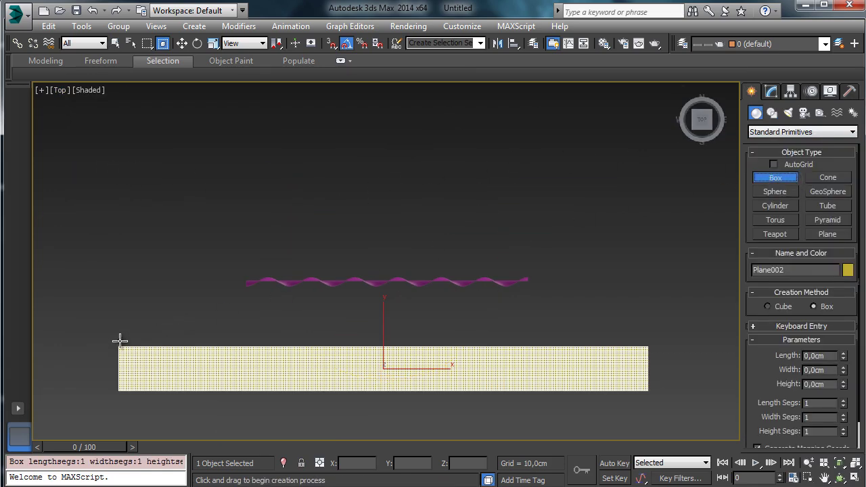
left_click_drag(118, 337, 648, 343)
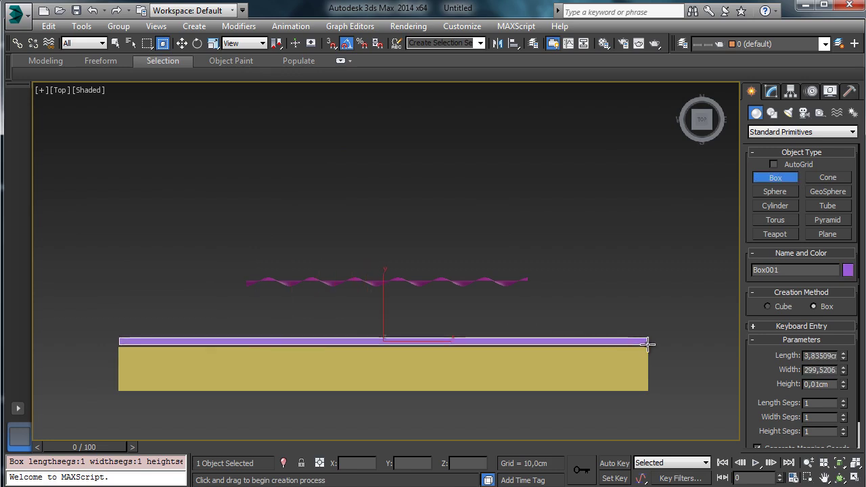
Step: Lower the new box by about 1.9 cm along Z beside the flat plane
left_click(182, 42)
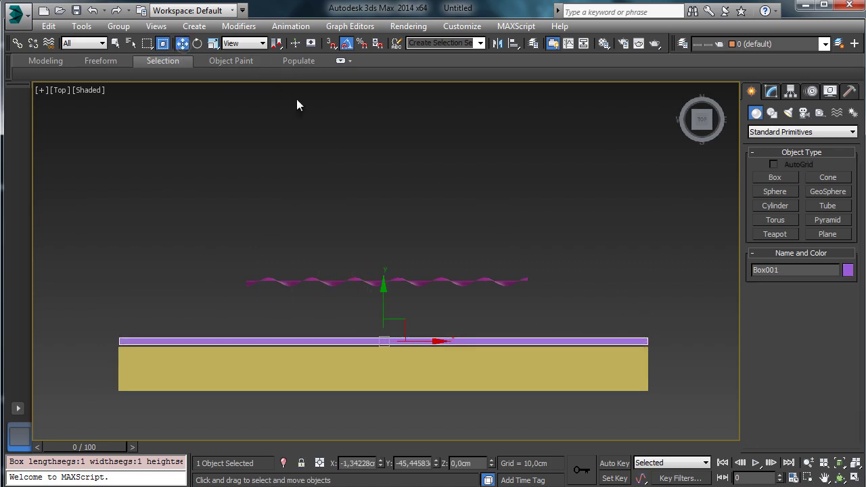
left_click(839, 477)
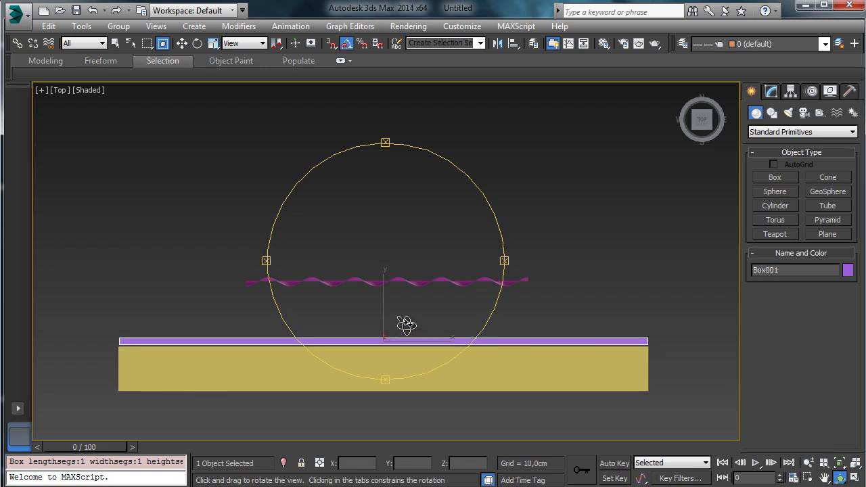
left_click_drag(406, 323, 477, 230)
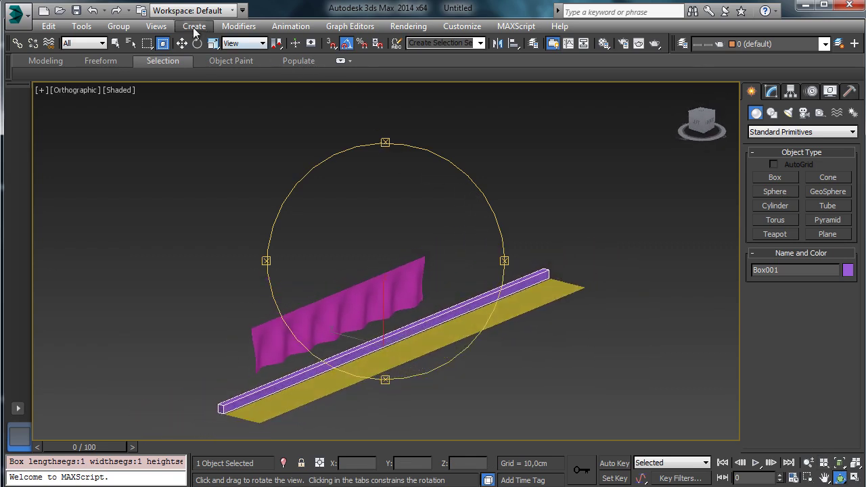
left_click(182, 43)
left_click_drag(384, 302, 385, 310)
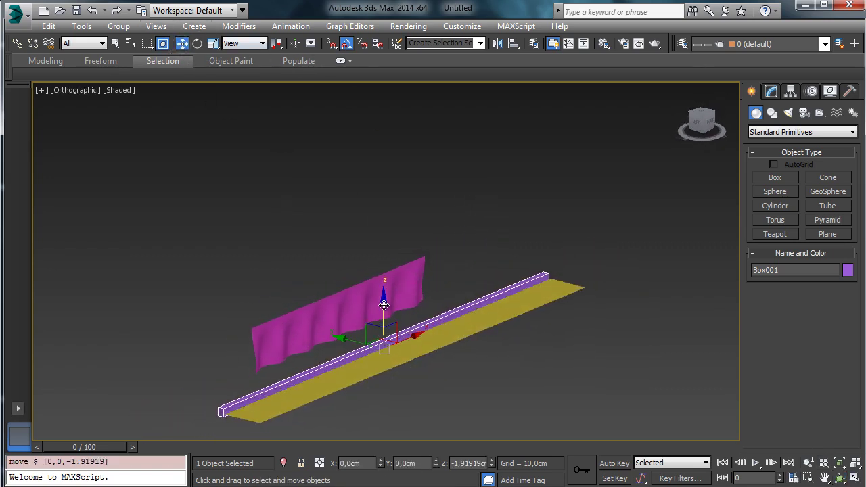
Step: In the flat plane's Cloth Group level, select the narrow row of vertices along the edge beside the box, using the Top view
left_click(478, 320)
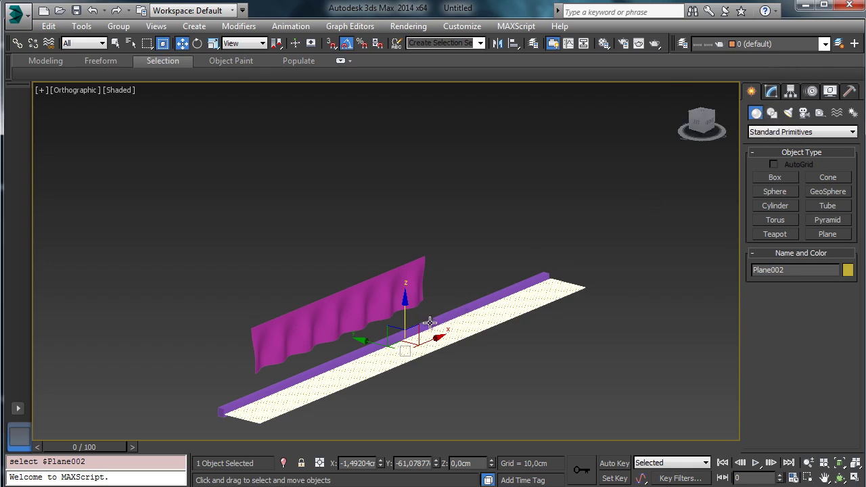
left_click(772, 92)
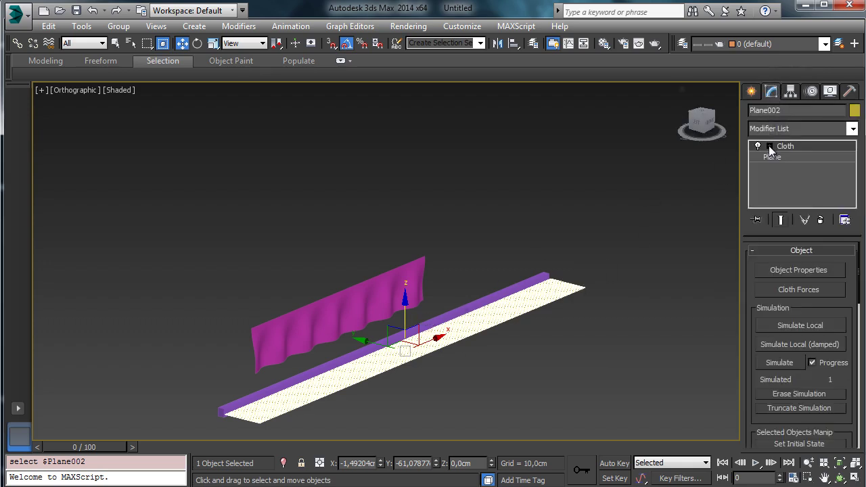
left_click(770, 146)
left_click(789, 157)
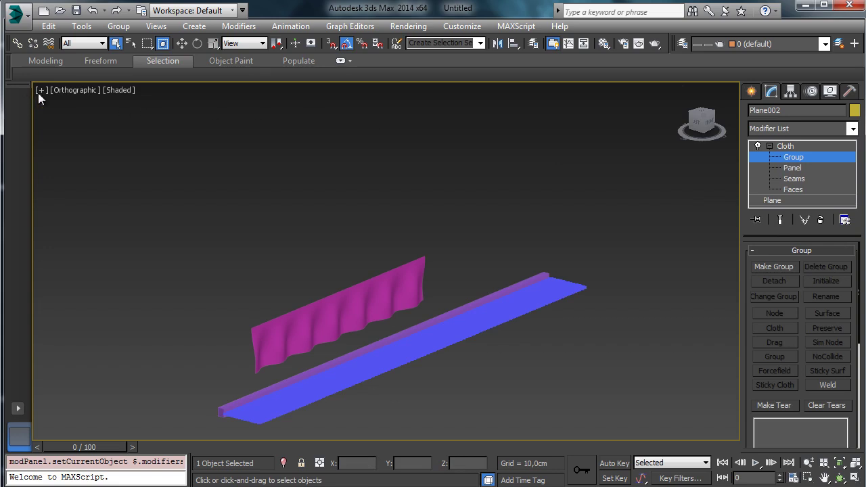
left_click(59, 94)
left_click(88, 170)
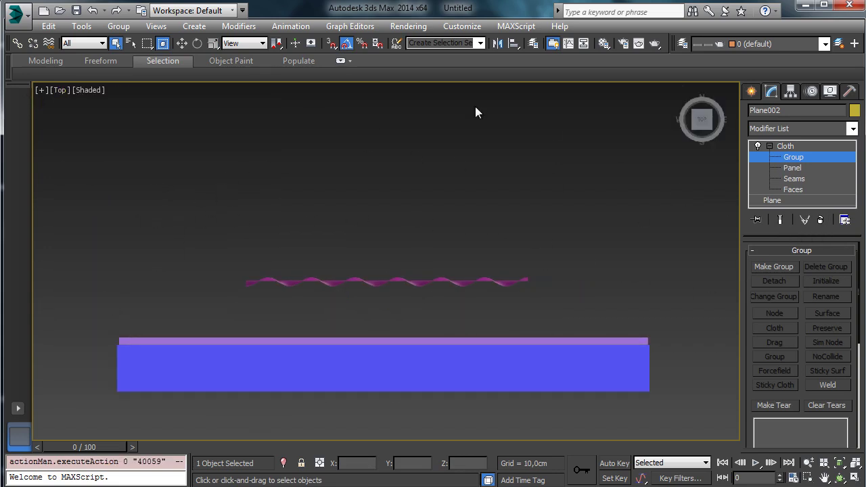
left_click(121, 45)
left_click_drag(103, 331, 674, 353)
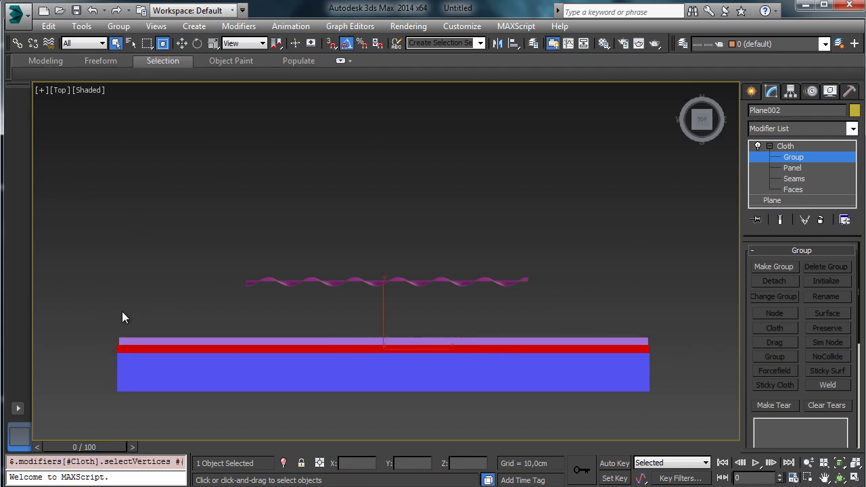
left_click_drag(621, 348, 668, 351)
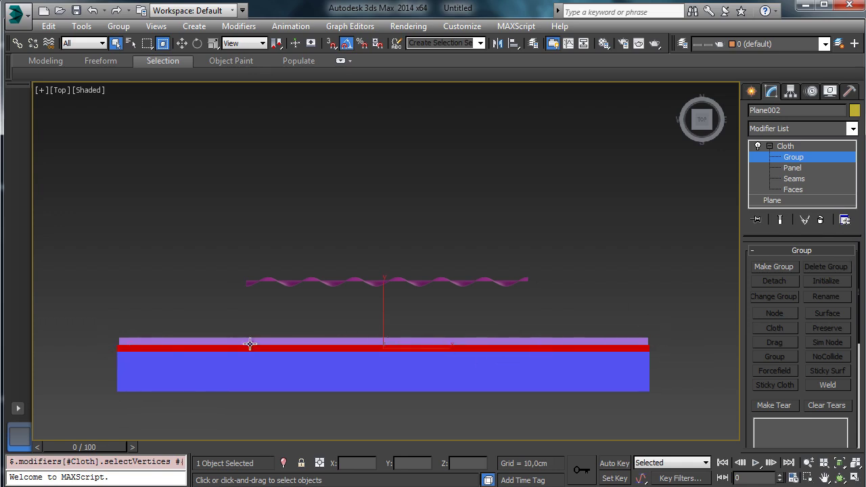
Step: Make a cloth group from the selected edge vertices and name it Elastic_attach
left_click(778, 267)
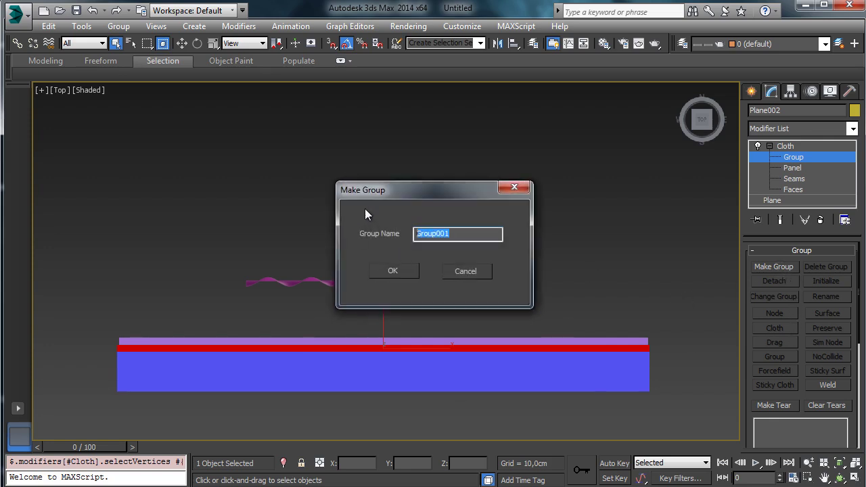
type("Elastic_attch")
key("BackSpace")
key("BackSpace")
type("ach")
key("Return")
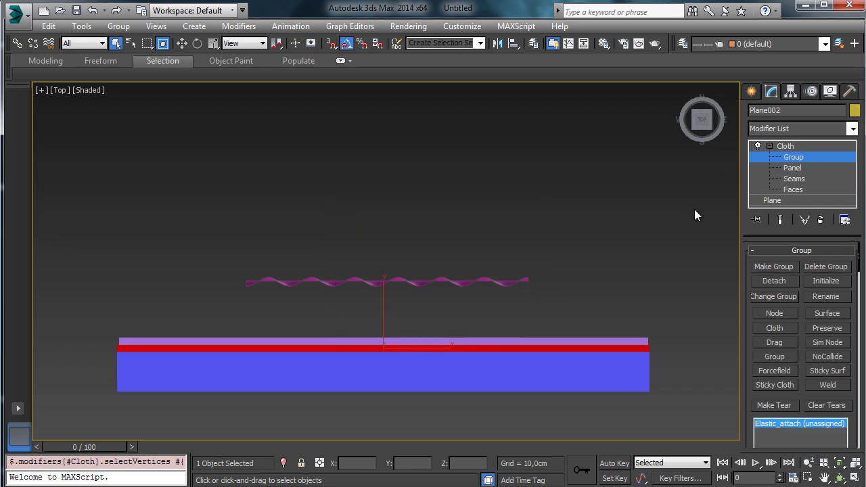
Step: Constrain the Elastic_attach group to the long box as a Node and return to the main Cloth level
left_click_drag(740, 221, 691, 219)
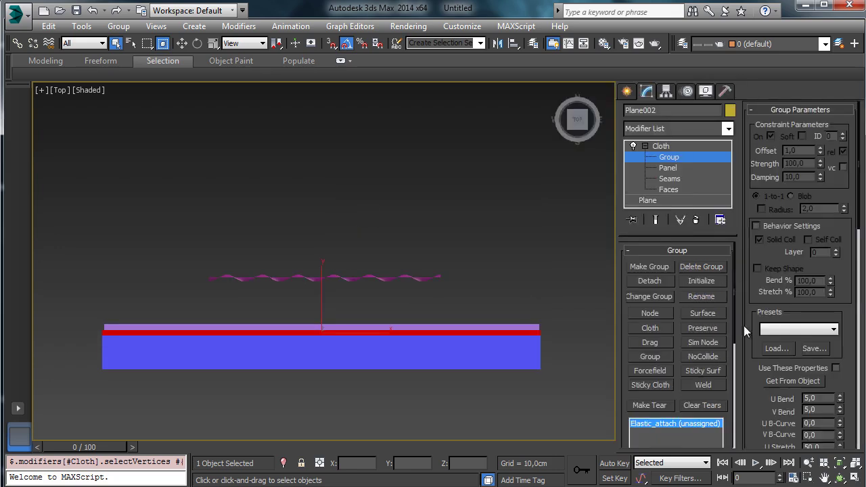
scroll(719, 394, "down", 3)
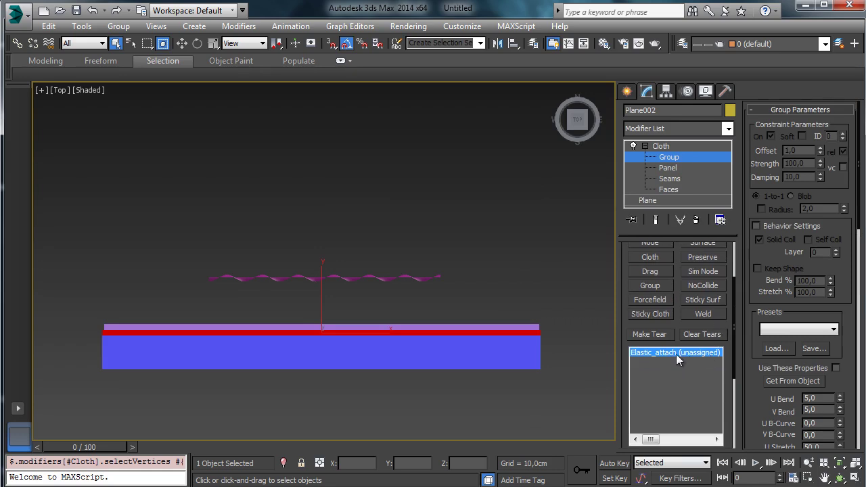
scroll(741, 341, "up", 3)
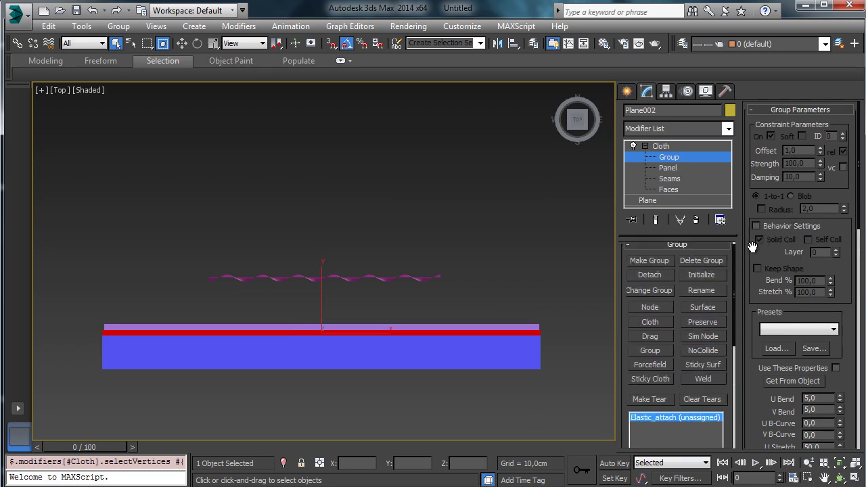
left_click(654, 306)
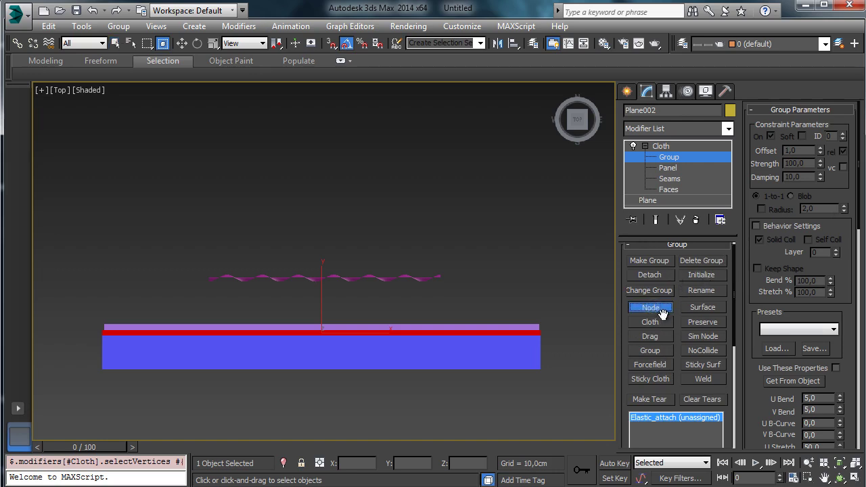
left_click(528, 329)
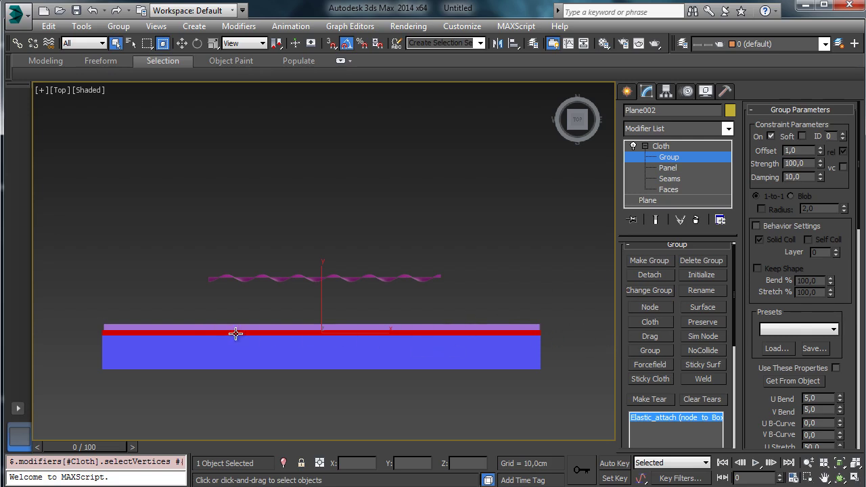
left_click(664, 145)
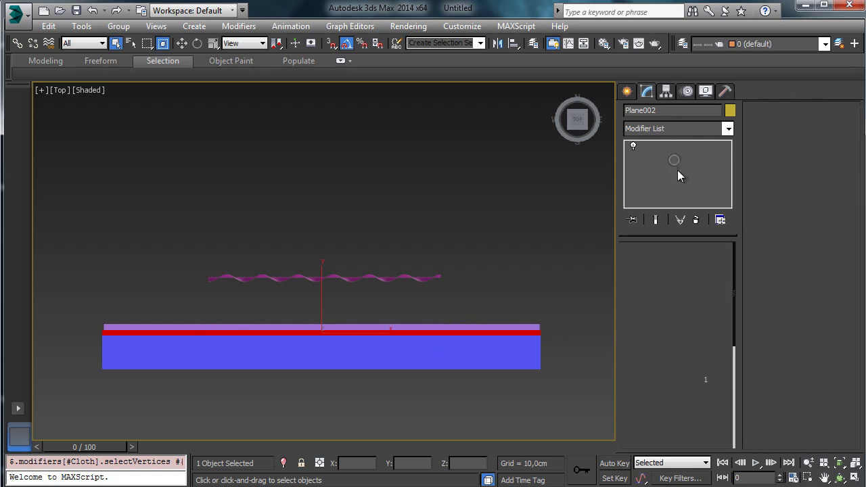
Step: Show the strip and box in an angled orthographic view and configure the viewport to hide the selected plane's wireframe overlay
left_click(59, 93)
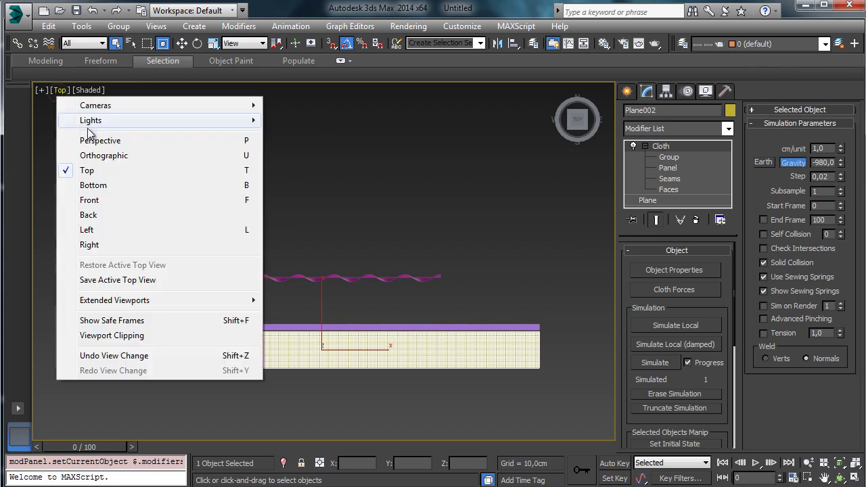
left_click(102, 154)
left_click(839, 477)
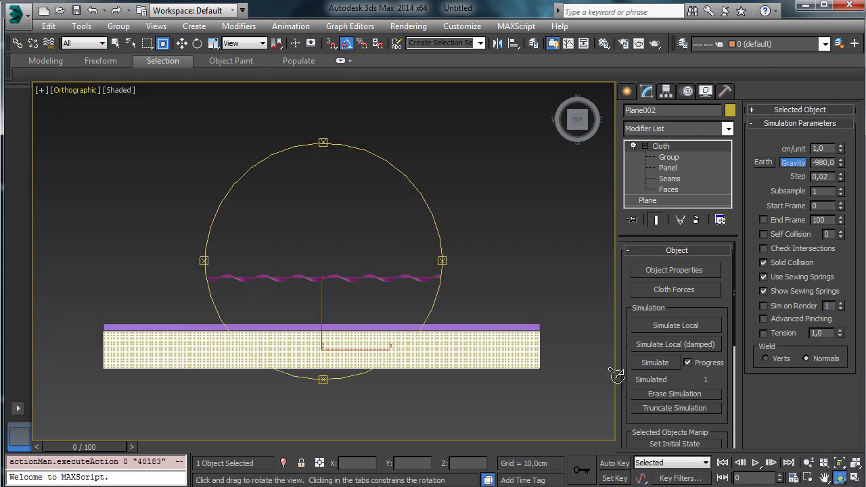
left_click_drag(309, 307, 369, 220)
left_click(824, 477)
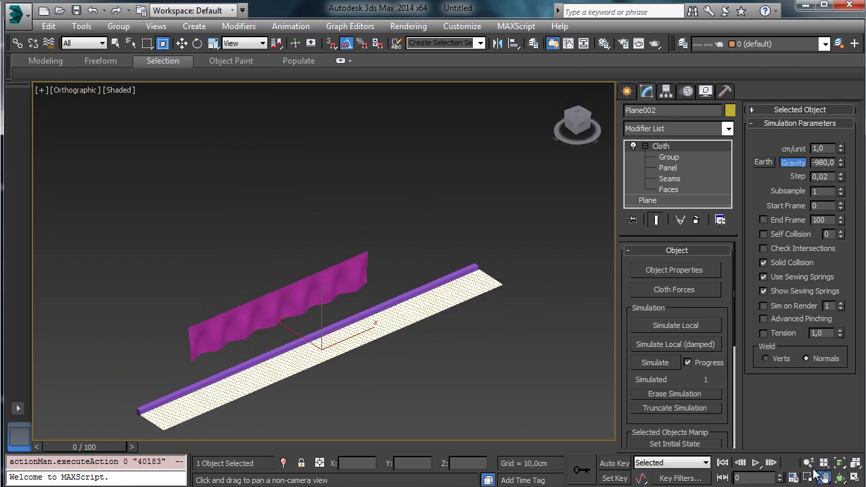
left_click_drag(358, 329, 392, 252)
left_click(809, 463)
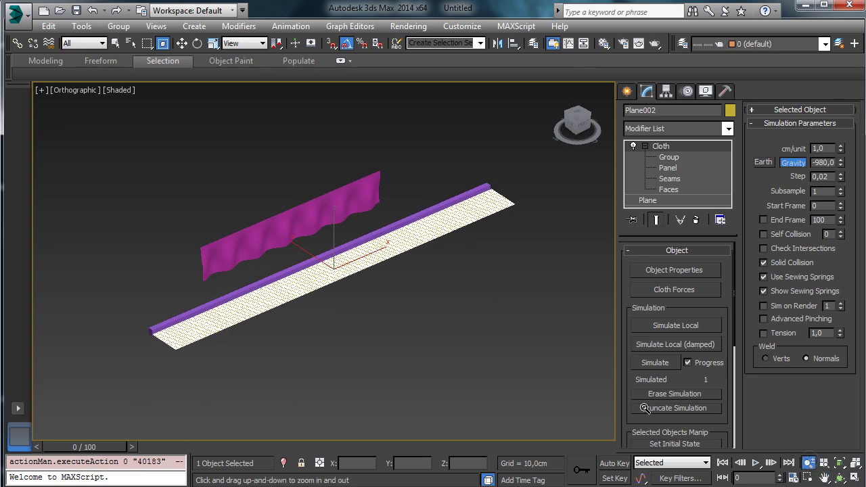
left_click_drag(380, 285, 358, 254)
left_click(116, 43)
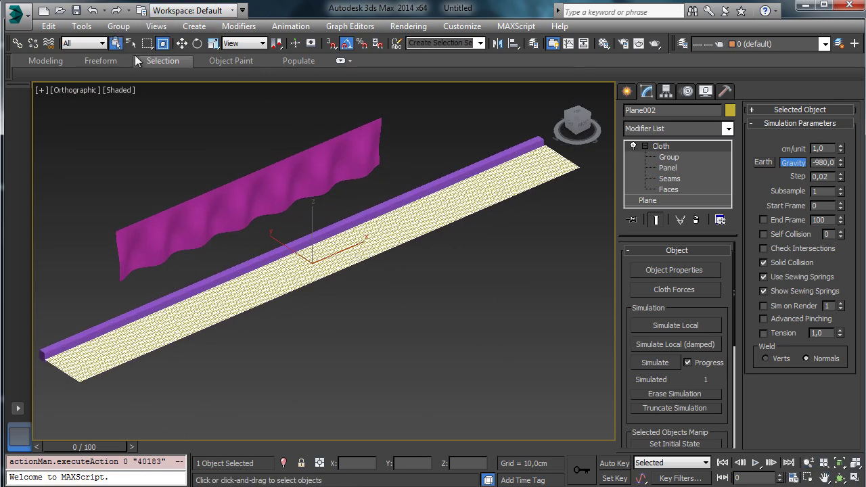
left_click(517, 322)
left_click(448, 212)
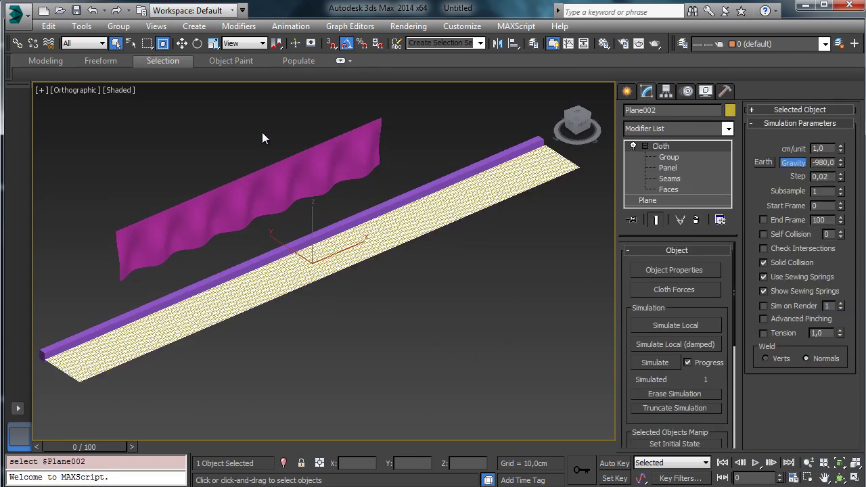
left_click(121, 90)
left_click(190, 345)
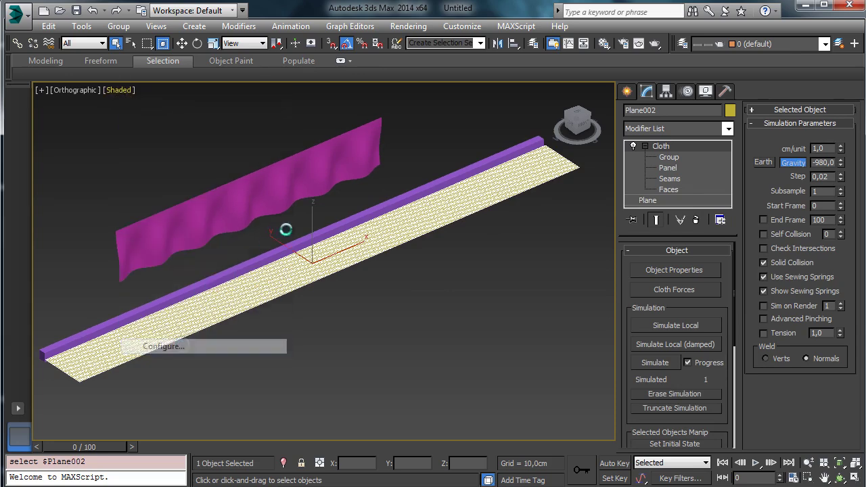
left_click(569, 406)
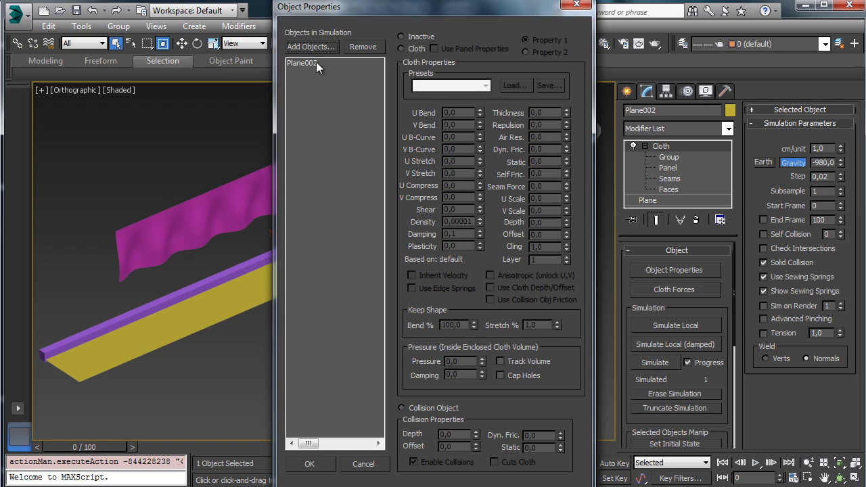
Step: Rename the flat plane as Ruffles and reopen the Cloth modifier's object properties
left_click(299, 63)
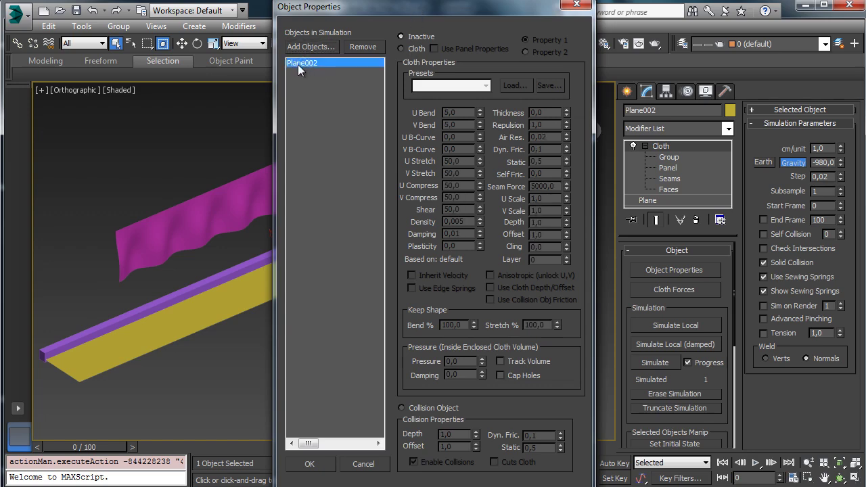
left_click(576, 5)
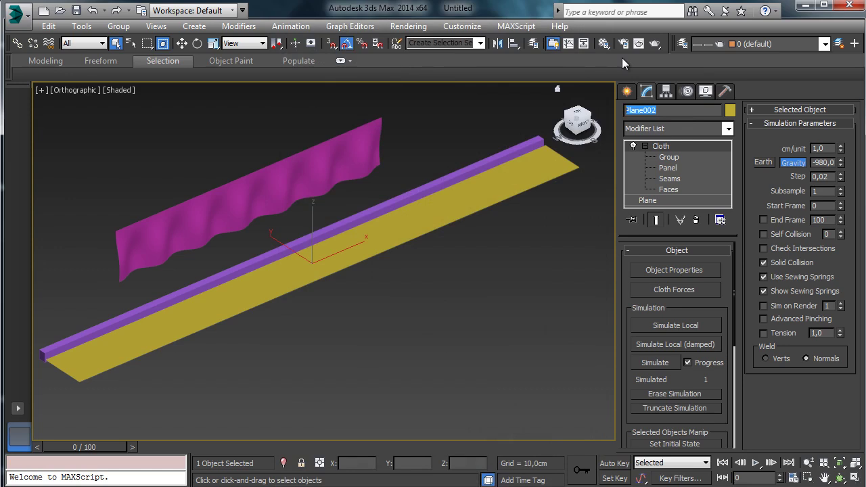
type("Ruc")
key("BackSpace")
type("ffles")
left_click(657, 269)
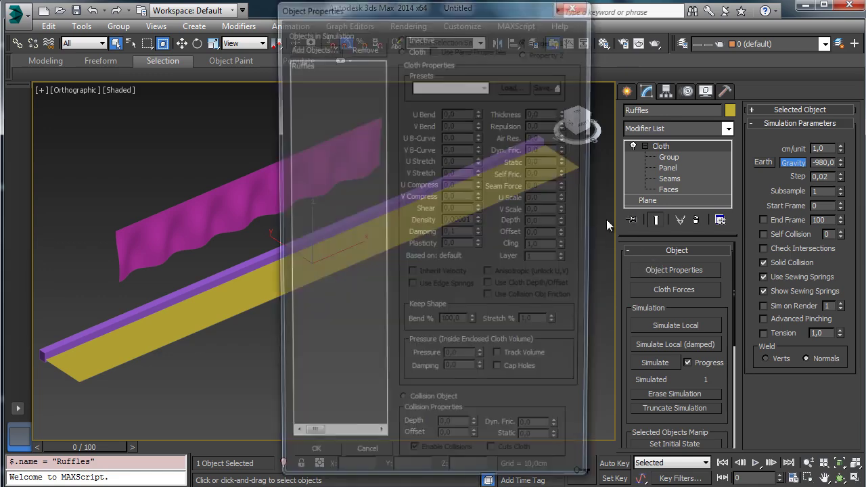
Step: Define the Ruffles object as Cloth with the Silk preset in the object properties
left_click(302, 63)
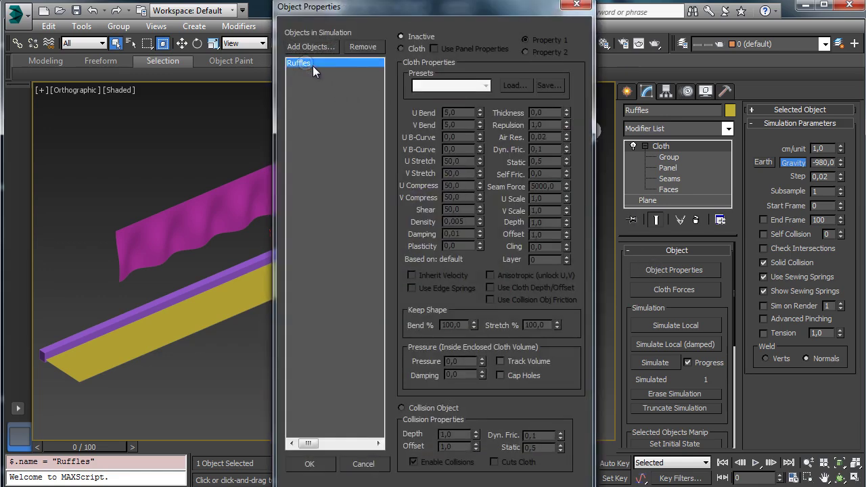
left_click(410, 49)
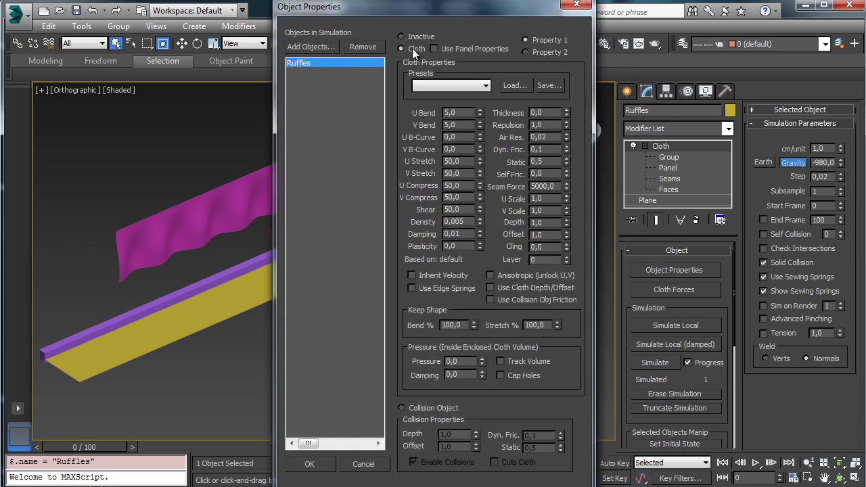
left_click(484, 86)
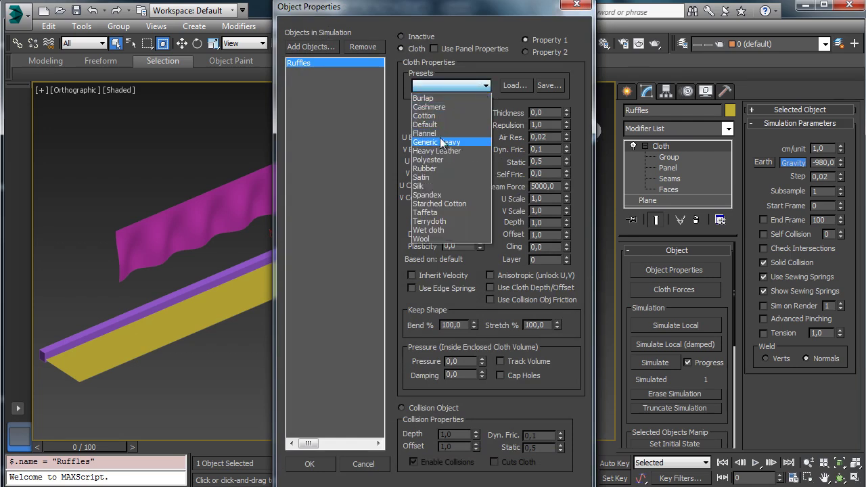
left_click(425, 184)
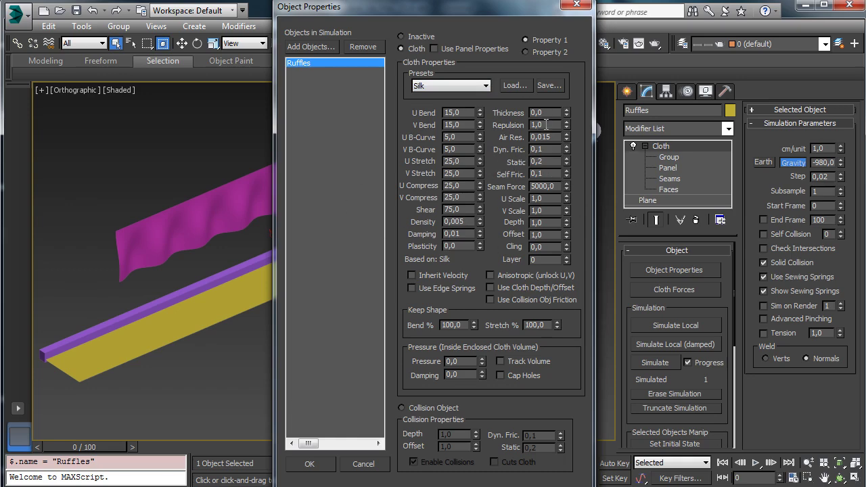
left_click(309, 464)
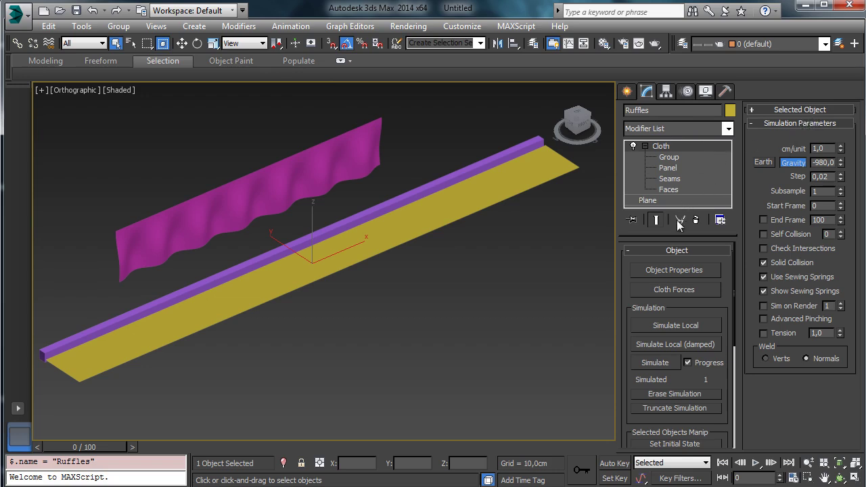
Step: Run a test simulation of the cloth to about frame 28, return to frame 0, and erase and reset it
left_click(646, 362)
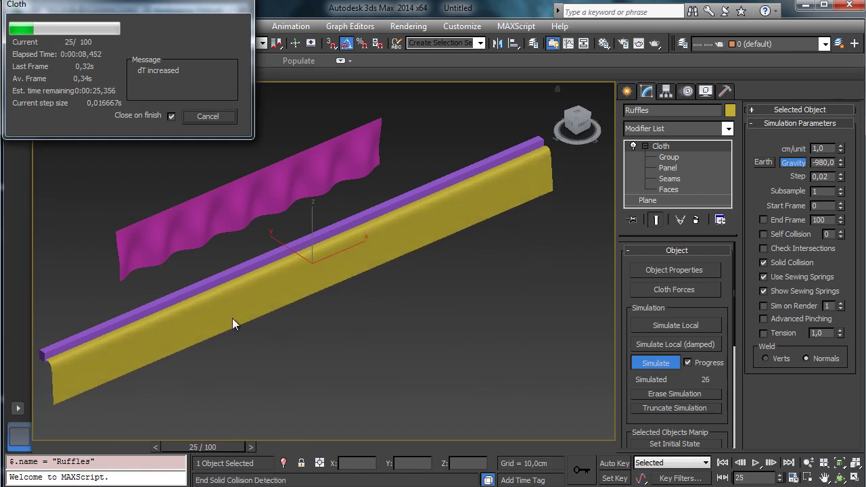
left_click(229, 118)
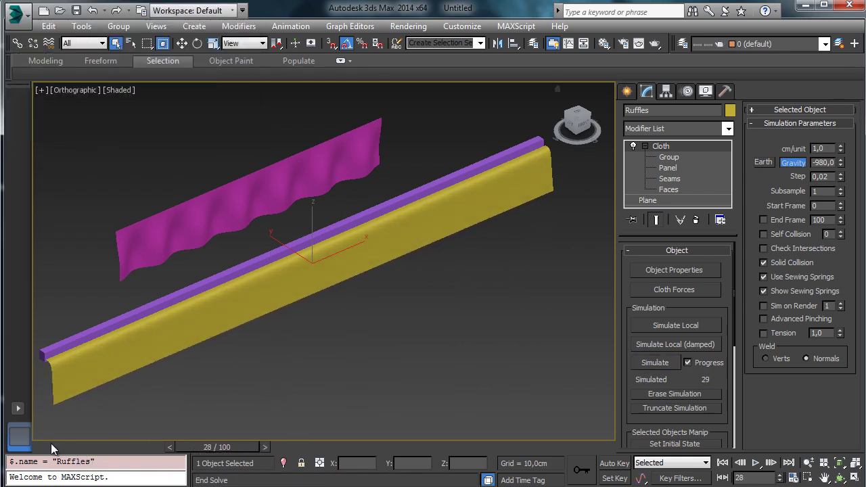
left_click_drag(114, 450, 37, 440)
left_click(116, 43)
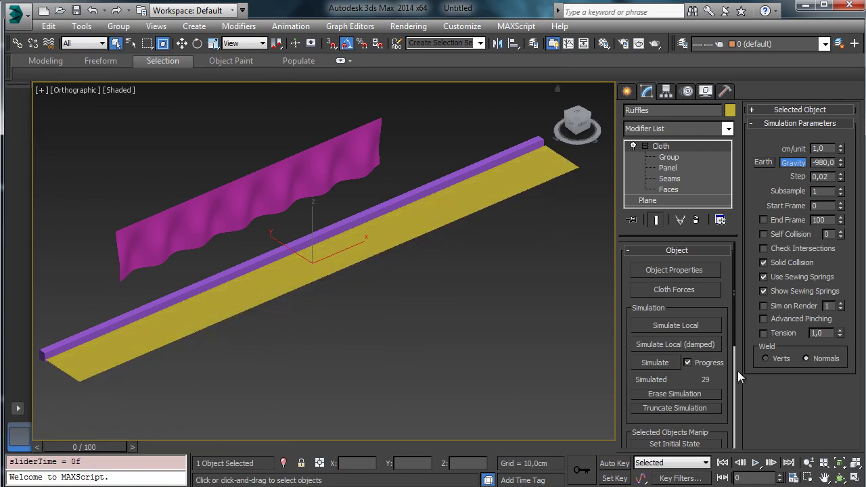
left_click_drag(680, 380, 680, 338)
left_click(675, 349)
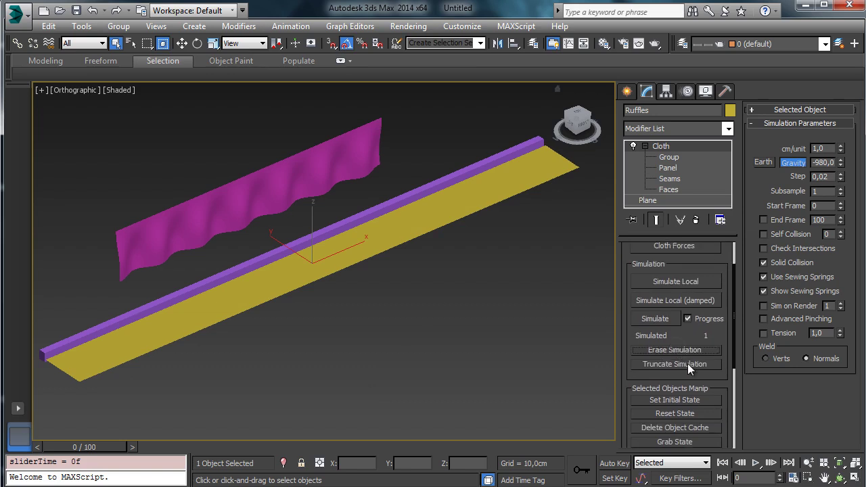
left_click(675, 413)
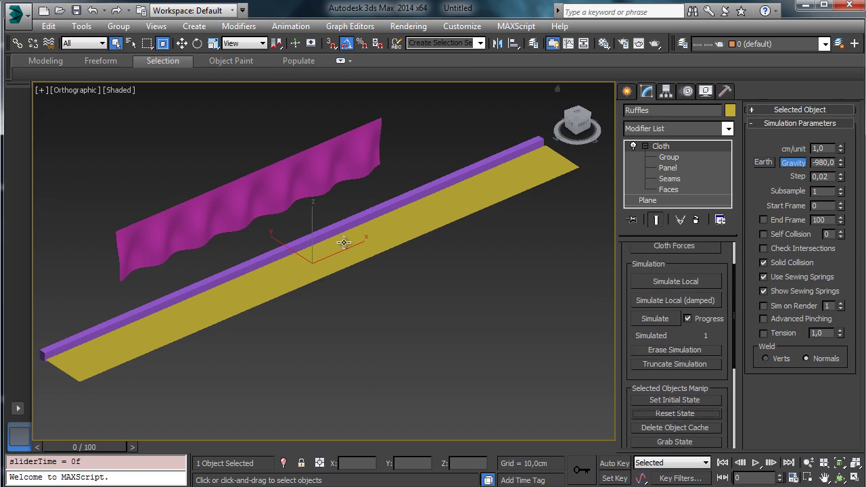
Step: Select the long box for scaling, turn on Auto Key and go to frame 40
left_click(397, 206)
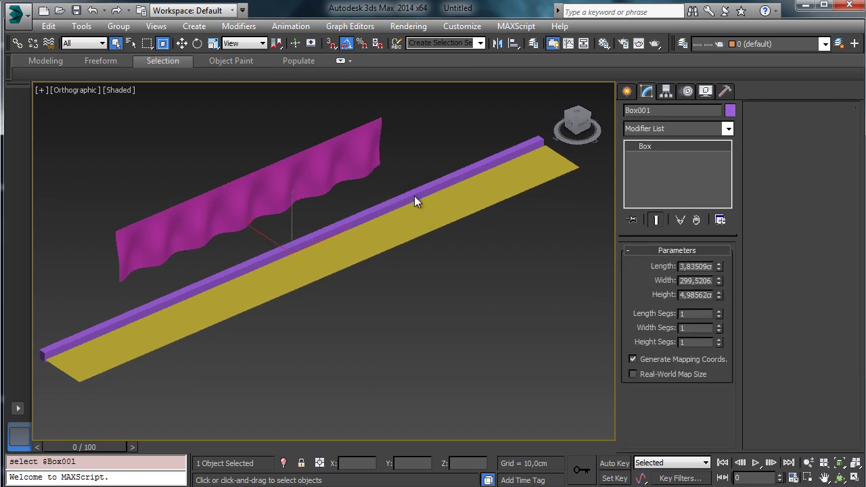
key("r")
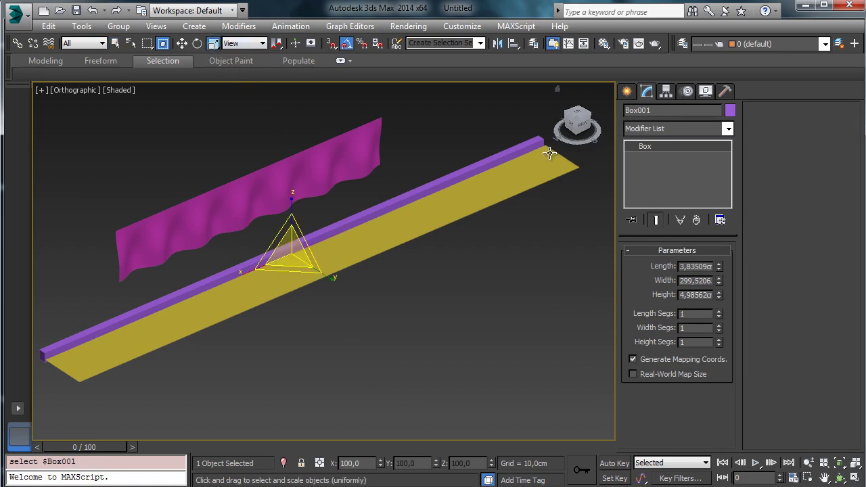
left_click(614, 464)
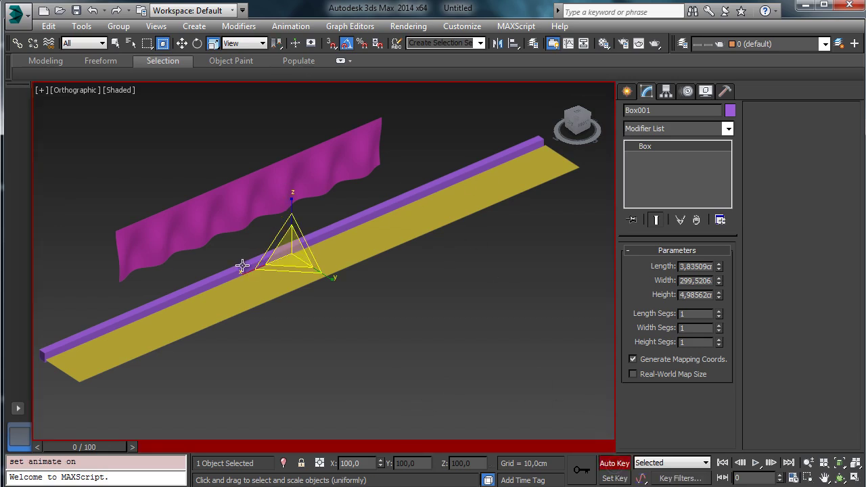
key("r")
key("r")
type("40")
key("Return")
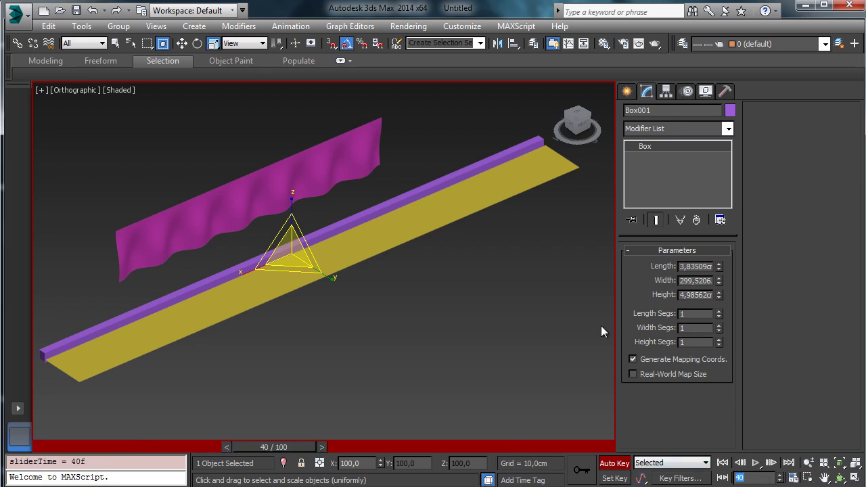
Step: Key the box's X scale to about 73% at frame 40, return to frame 0 and turn off Auto Key
key("r")
left_click_drag(243, 275, 258, 265)
key("r")
key("r")
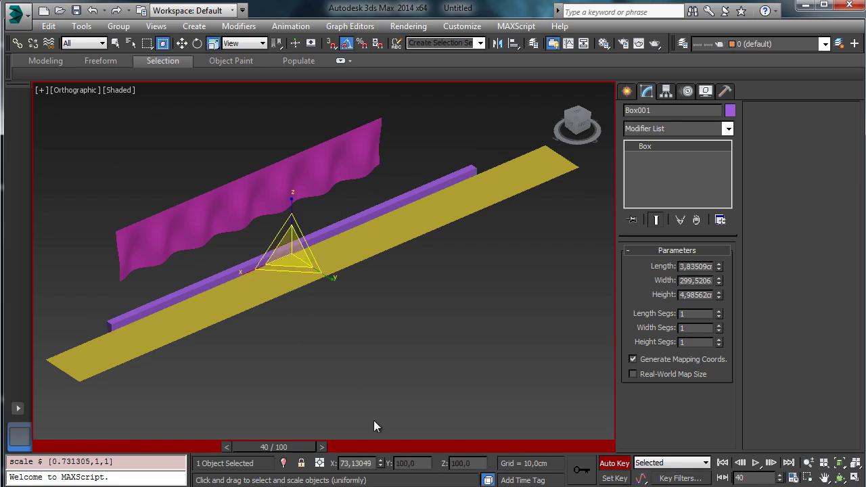
left_click_drag(287, 452, 80, 456)
left_click(613, 463)
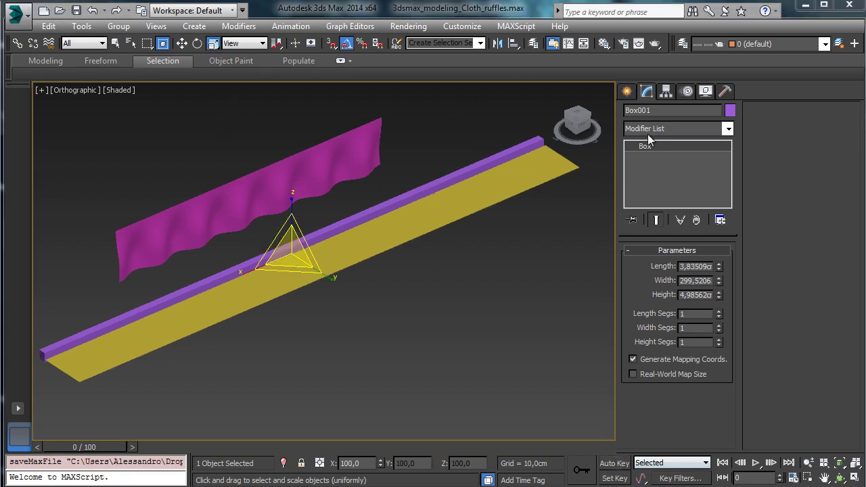
Step: Simulate the Ruffles cloth against the shrinking box to about frame 52 and examine the folds around frame 38
left_click(455, 202)
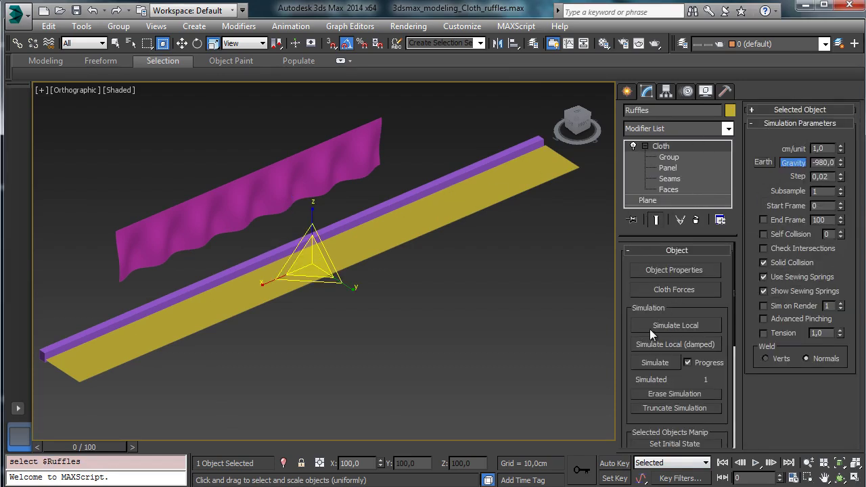
left_click(653, 363)
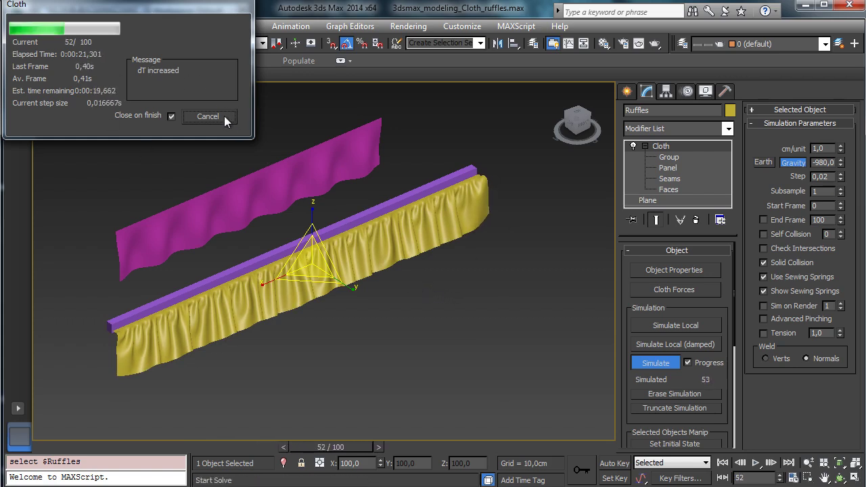
left_click(224, 115)
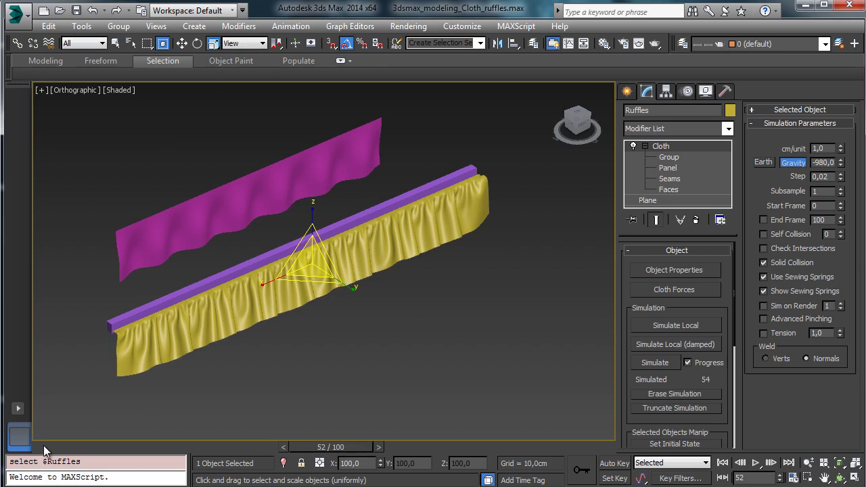
left_click_drag(44, 446, 224, 423)
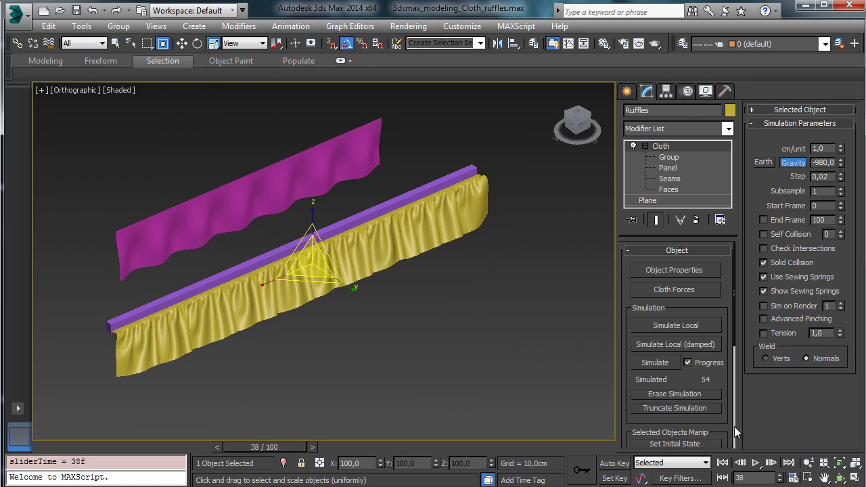
left_click(839, 478)
left_click_drag(298, 277, 332, 178)
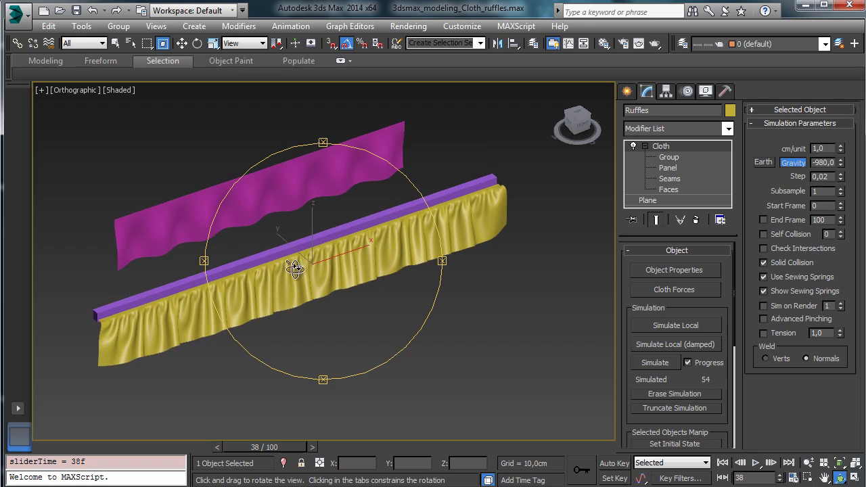
Step: Resimulate the Ruffles cloth from frame 0 with gravity set to -300, stopping at about frame 42
left_click_drag(277, 446, 47, 445)
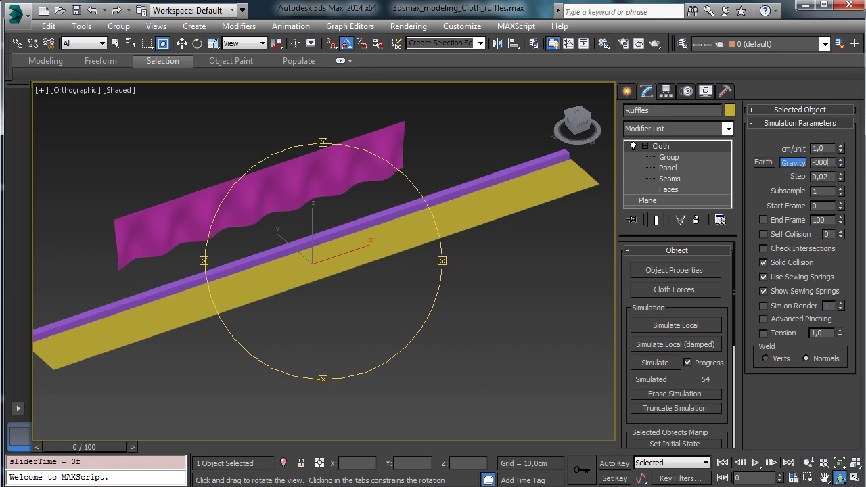
key("Return")
left_click(661, 394)
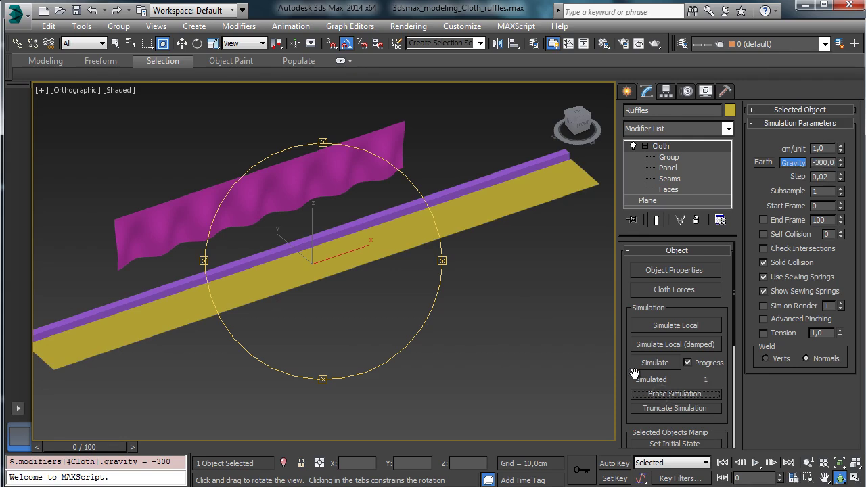
left_click(668, 360)
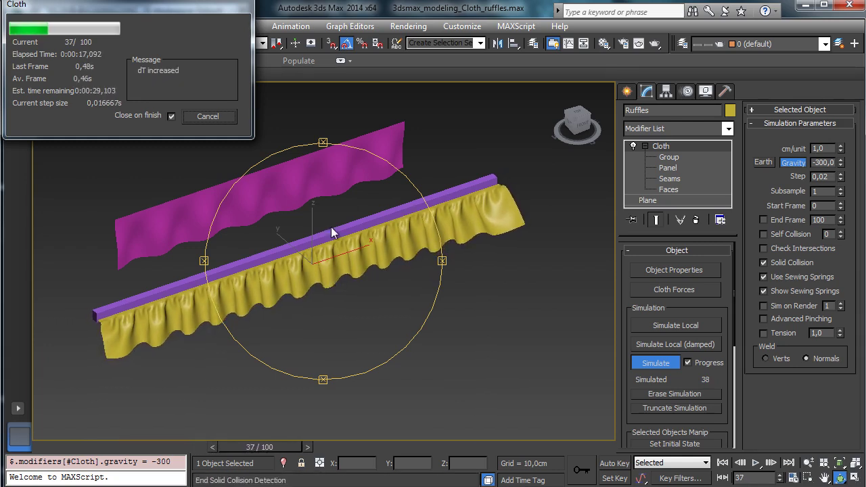
left_click(221, 120)
Step: Review the low-gravity ruffles from another angle, return to frame 0 and save the scene
middle_click_drag(316, 291, 369, 257, "alt")
left_click(116, 43)
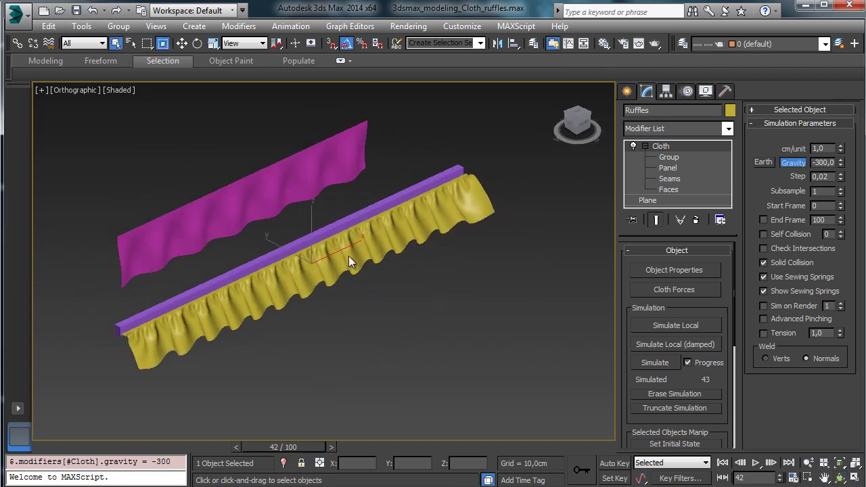
left_click_drag(42, 444, 75, 441)
left_click_drag(104, 445, 82, 445)
left_click(76, 11)
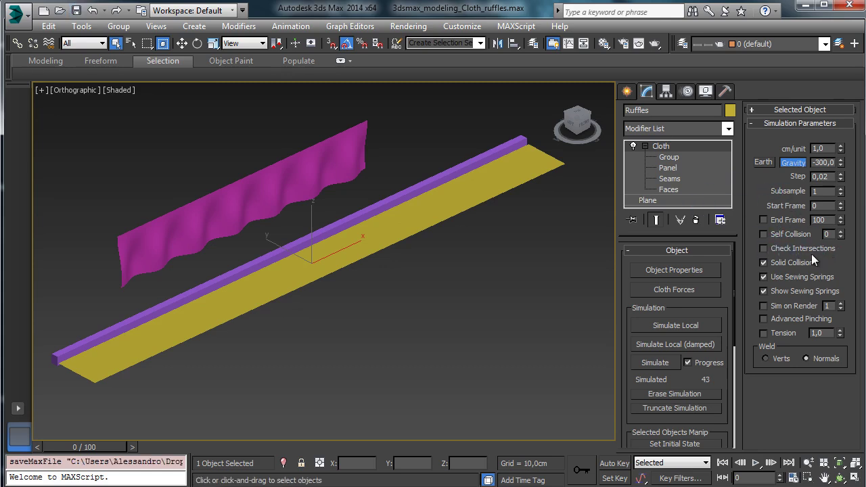
Step: Enable Check Intersections and Self Collision for the cloth, and erase and reset the previous simulation
left_click(772, 249)
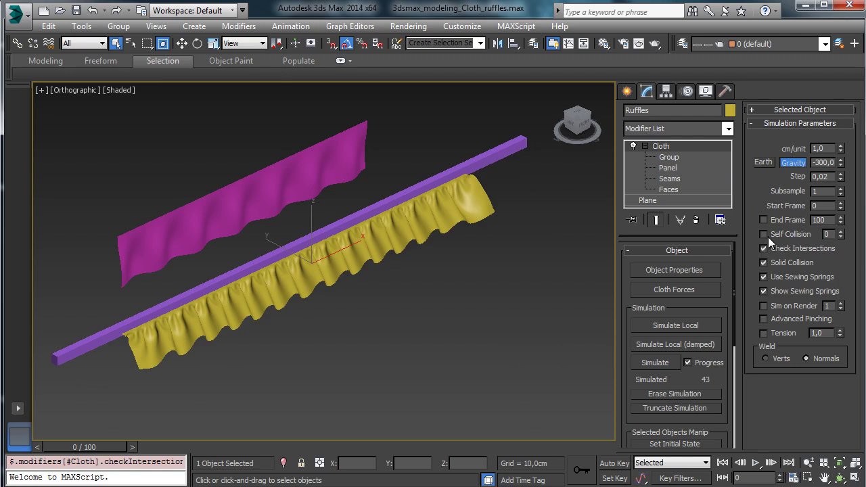
left_click(768, 237)
left_click(671, 393)
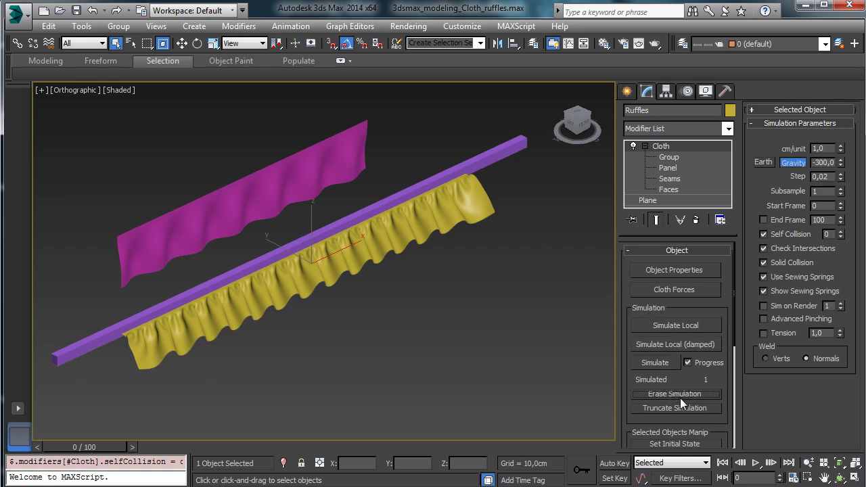
scroll(718, 377, "down", 1)
scroll(718, 377, "down", 1)
left_click(667, 385)
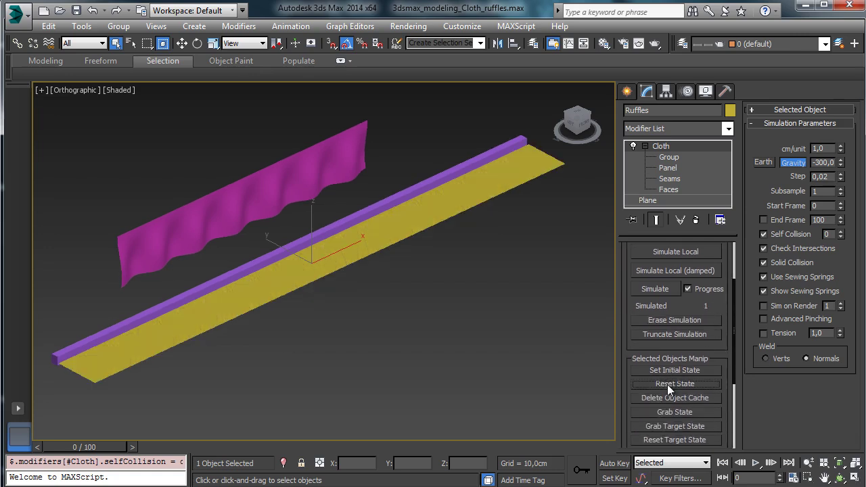
Step: Simulate the Ruffles cloth with self collision to about frame 73, and save the scene at frame 43
left_click(648, 291)
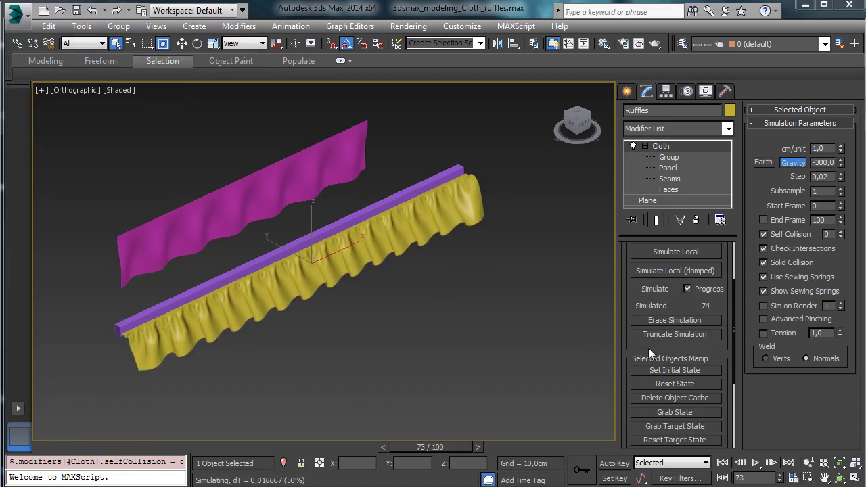
left_click_drag(45, 453, 251, 434)
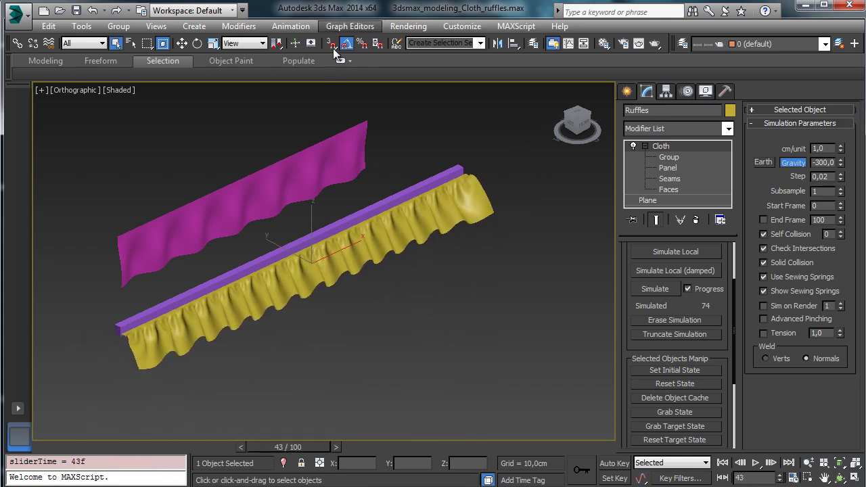
left_click(76, 10)
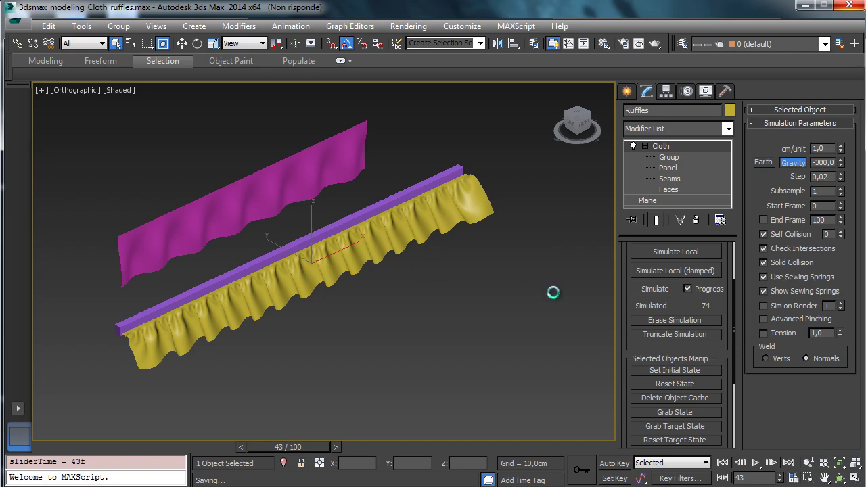
Step: Set the ruffles to their shape at frame 39 and delete the magenta wavy strip
left_click_drag(288, 447, 234, 440)
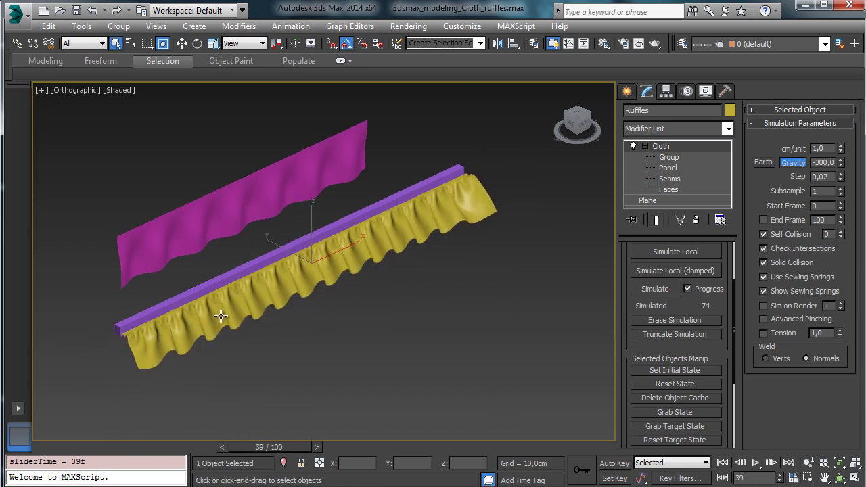
left_click(260, 239)
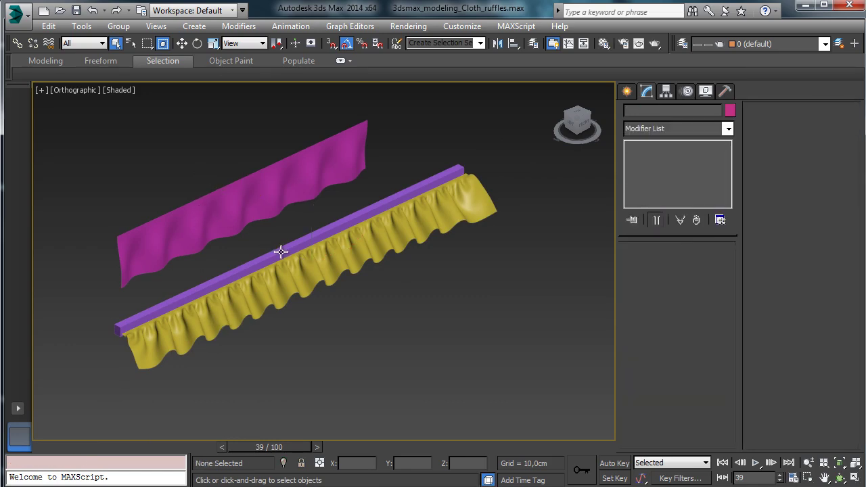
left_click(266, 201)
key("Delete")
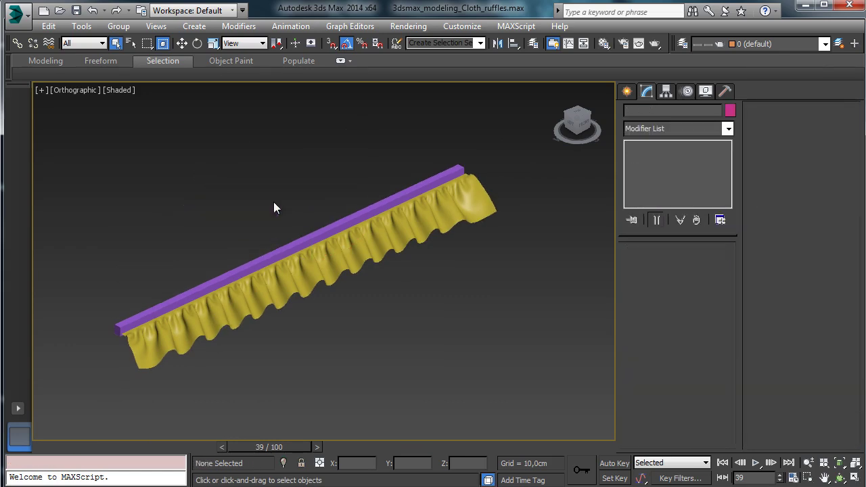
Step: Select the yellow ruffles and add a Shell modifier above their Cloth modifier
left_click(318, 266)
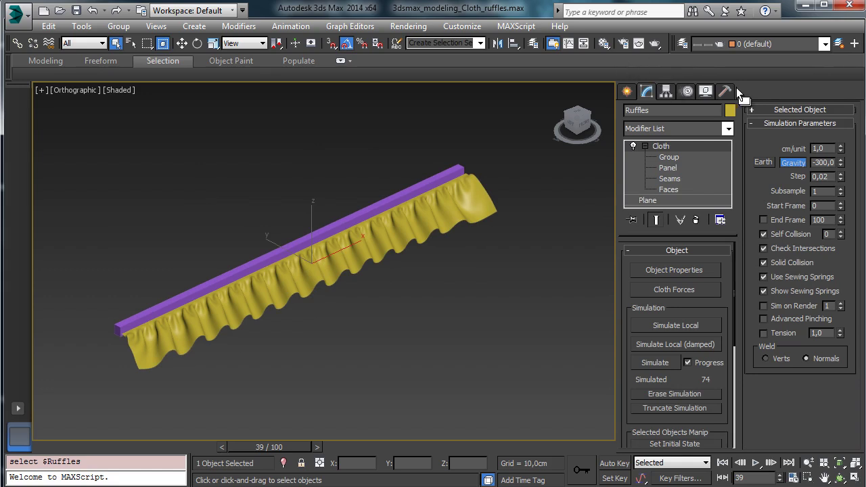
left_click(645, 146)
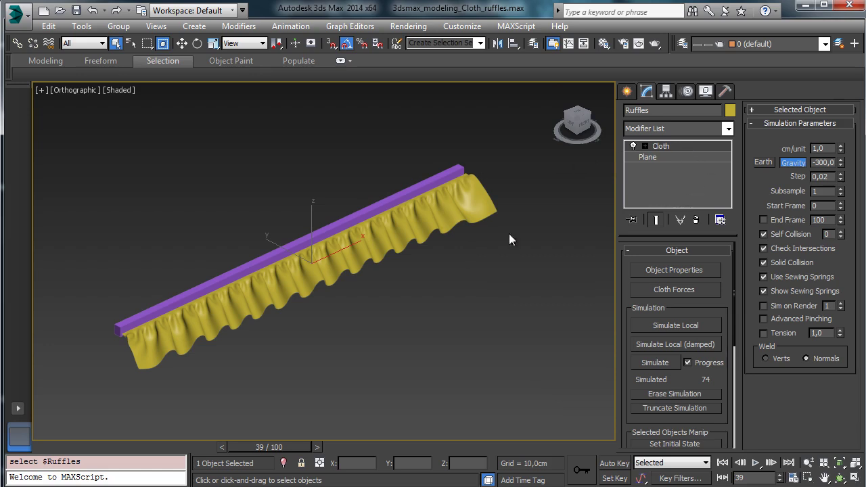
left_click(840, 478)
mouse_move(280, 254)
left_mouse_down()
mouse_move(319, 211)
mouse_move(337, 211)
mouse_move(228, 201)
mouse_move(194, 212)
mouse_move(284, 252)
left_mouse_up()
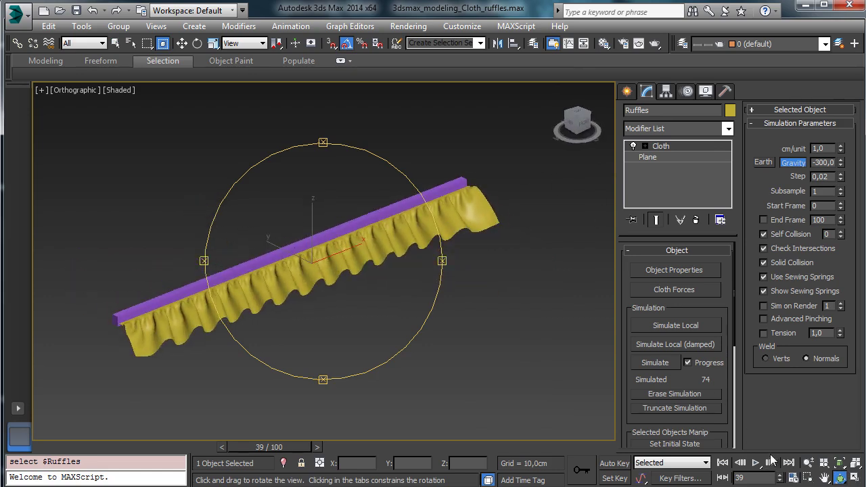
left_click(808, 463)
left_click_drag(361, 270, 509, 184)
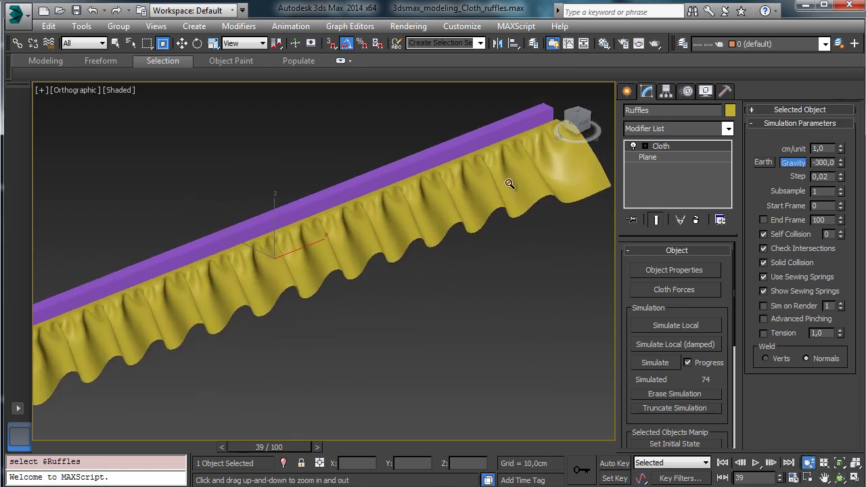
left_click(728, 128)
left_click_drag(729, 170, 701, 439)
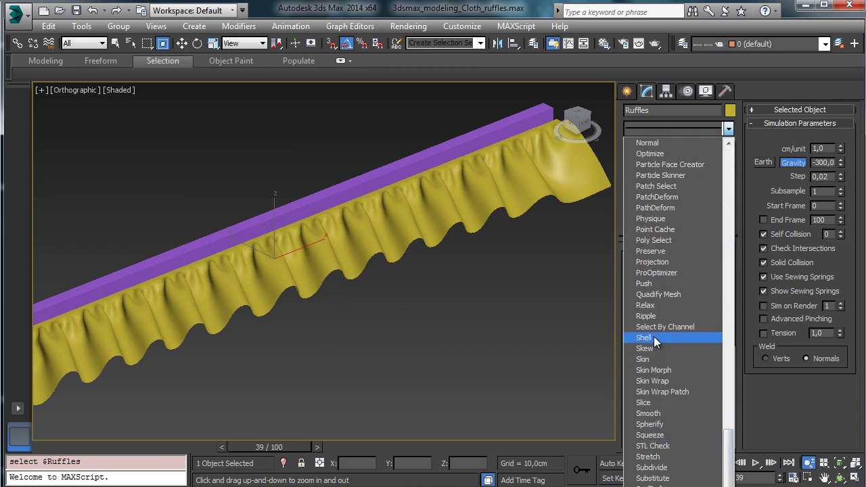
left_click(647, 338)
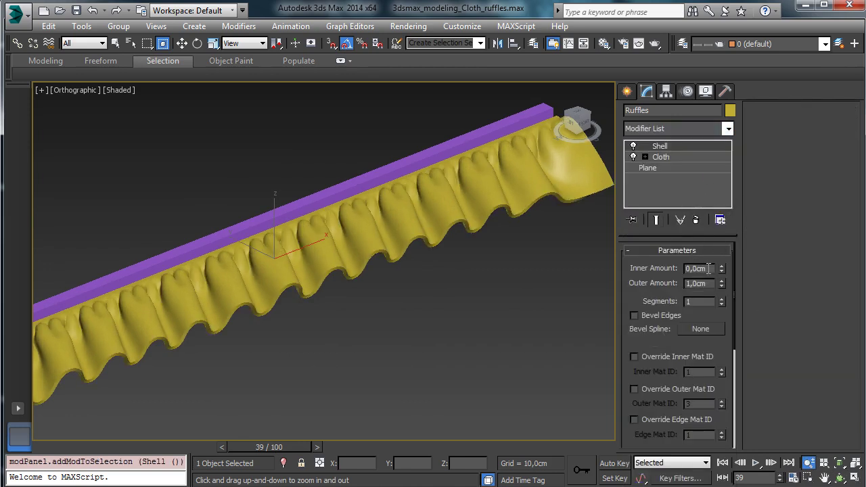
Step: Set the Shell's Outer Amount to 0 cm and its Inner Amount to 0,1 cm
type("0")
key("Return")
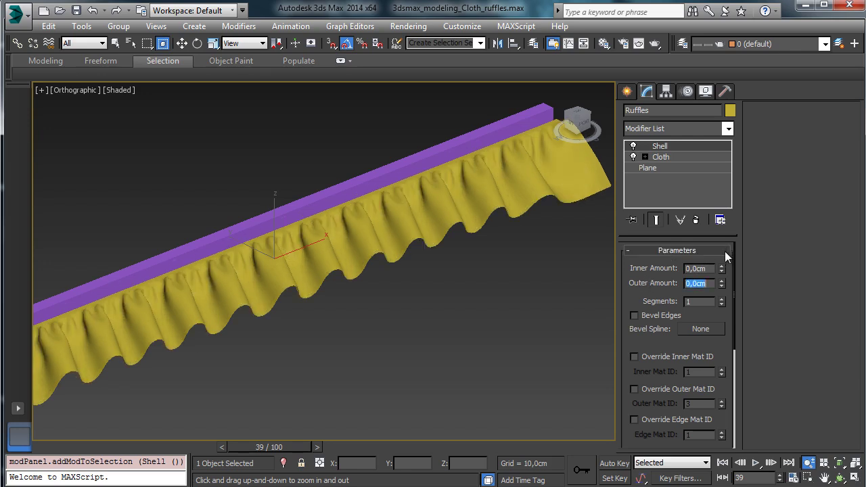
left_click_drag(723, 252, 723, 244)
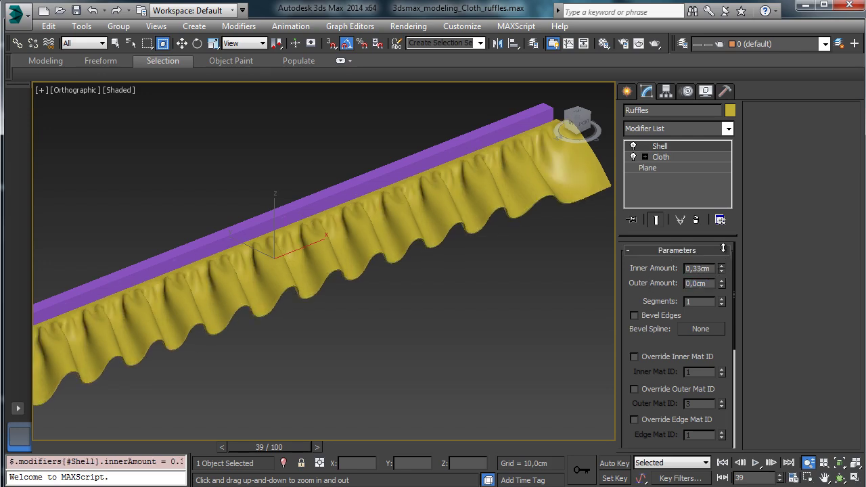
left_click(839, 477)
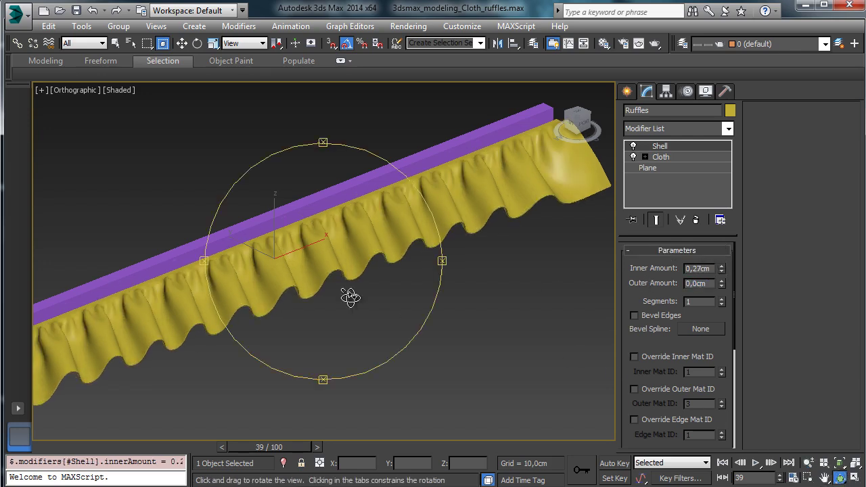
left_click_drag(348, 293, 345, 242)
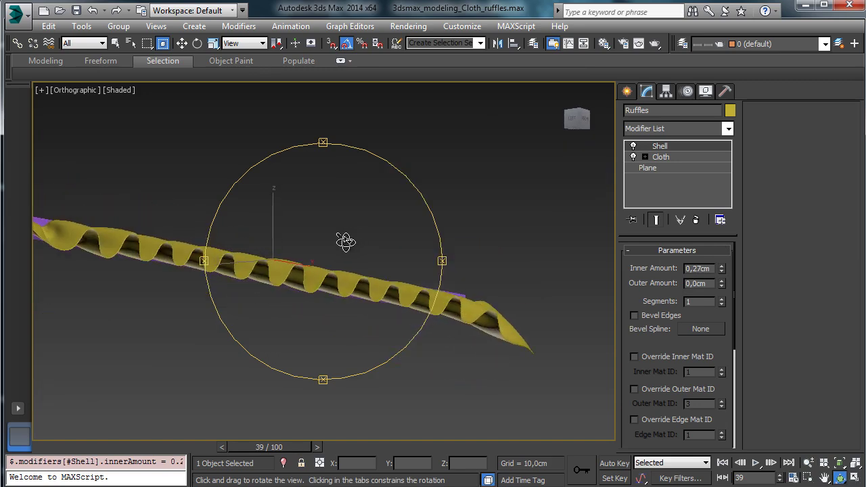
double_click(695, 268)
type("0,1")
key("Return")
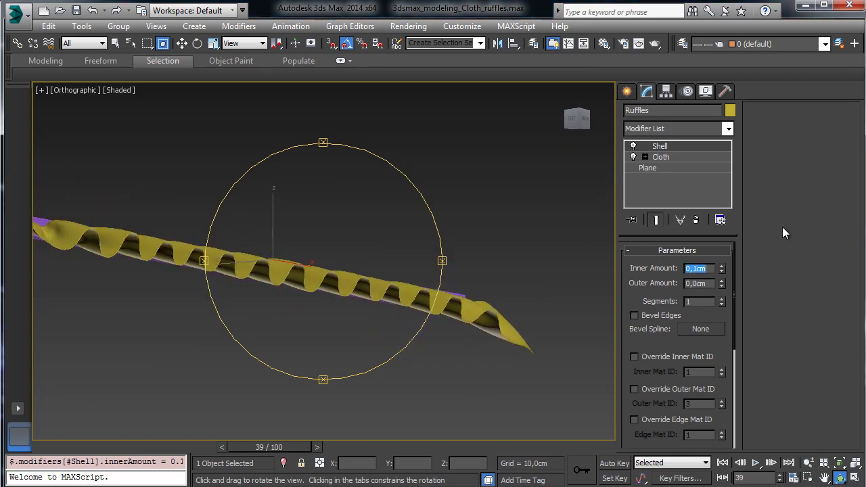
left_click_drag(358, 278, 321, 319)
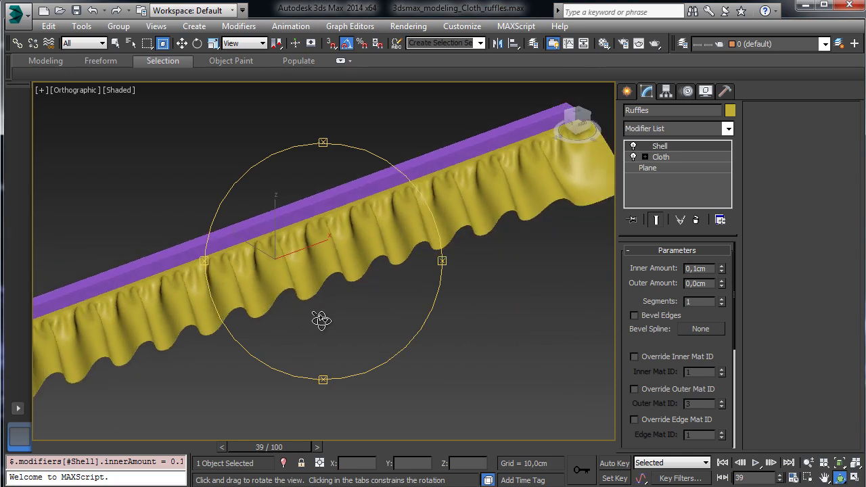
Step: Return to frame 0, and override the Shell's outer material ID with 2 and its edge material ID with 3
left_click(77, 445)
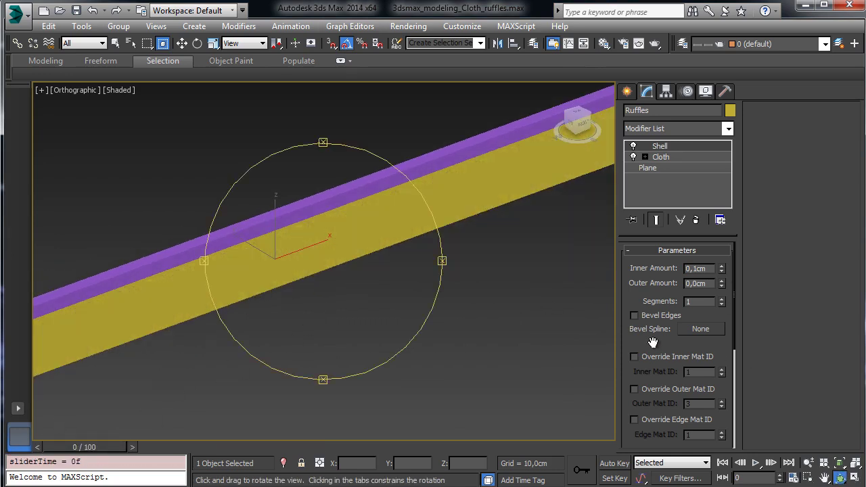
left_click_drag(653, 343, 657, 263)
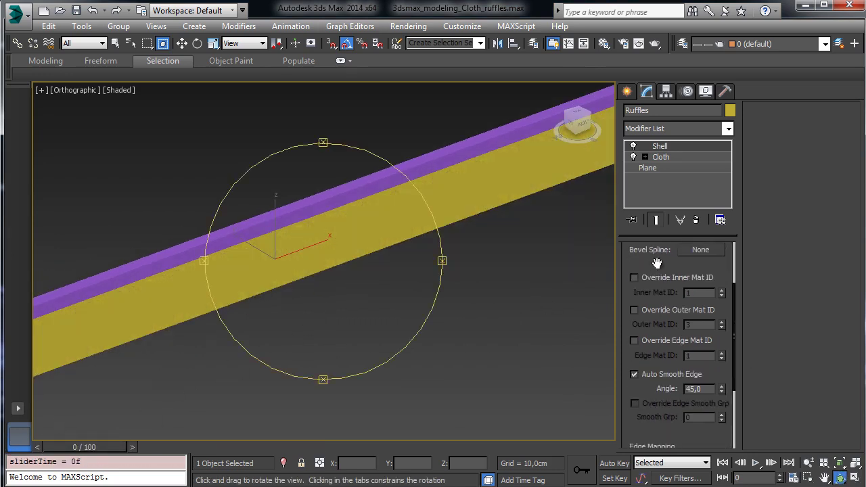
left_click(651, 311)
left_click(722, 328)
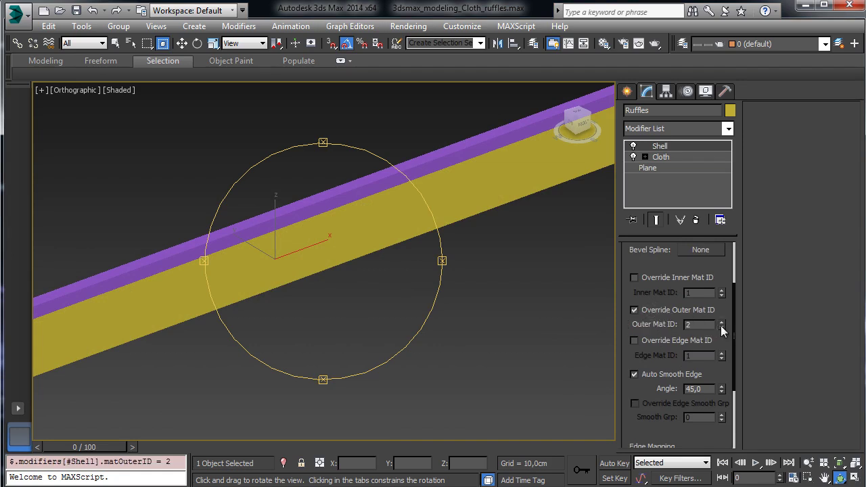
left_click(662, 340)
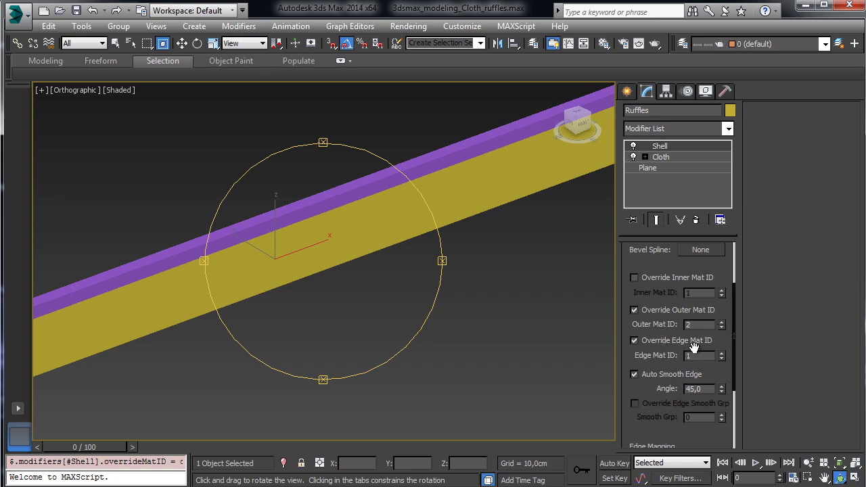
left_click(721, 353)
scroll(647, 257, "up", 3)
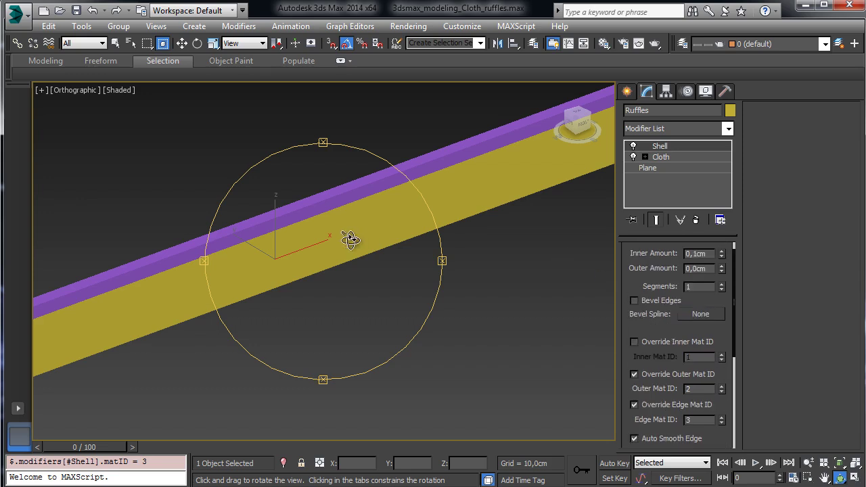
Step: Add an Unwrap UVW modifier to the ruffles and select all of their polygons
left_click(727, 129)
left_click_drag(729, 175, 729, 474)
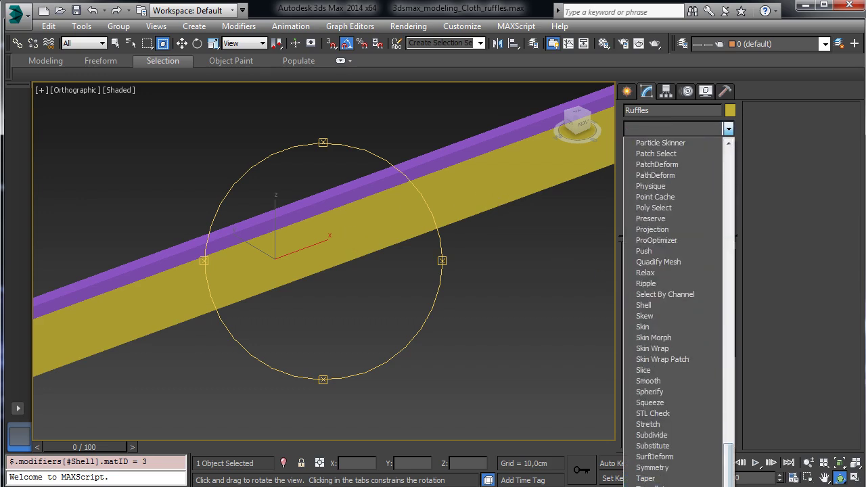
left_click(667, 486)
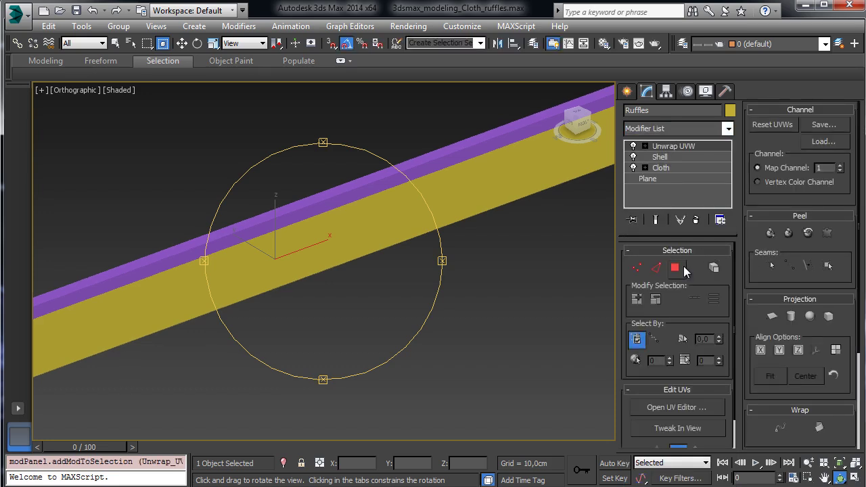
left_click(677, 268)
left_click(809, 463)
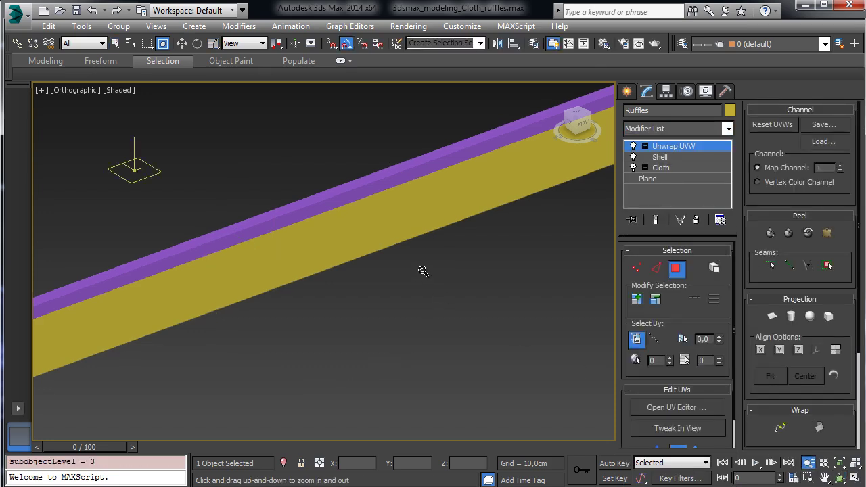
left_click_drag(423, 271, 445, 345)
left_click(116, 42)
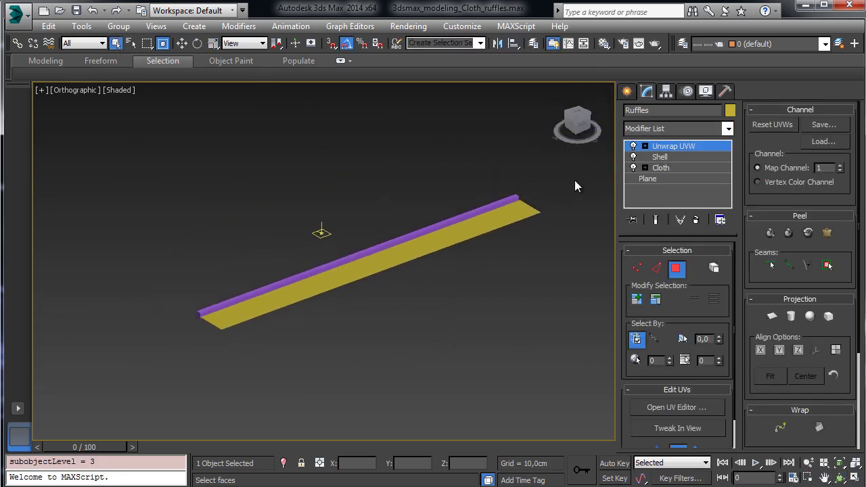
left_click_drag(56, 411, 56, 410)
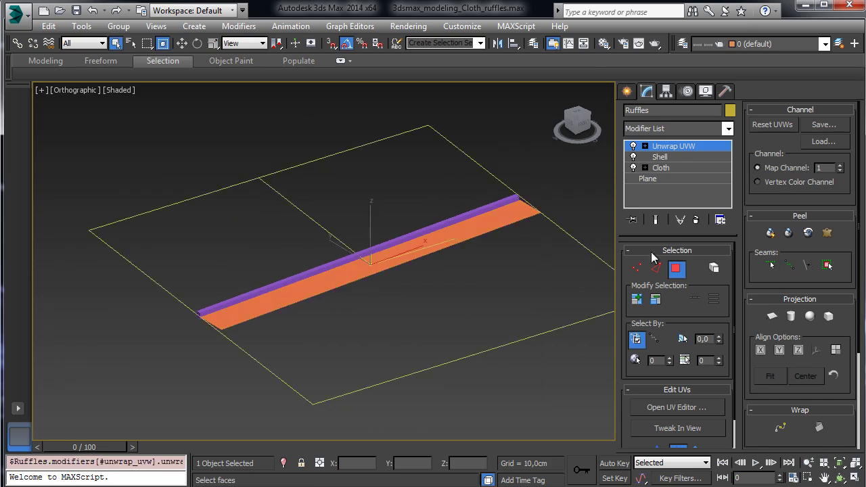
left_click(635, 299)
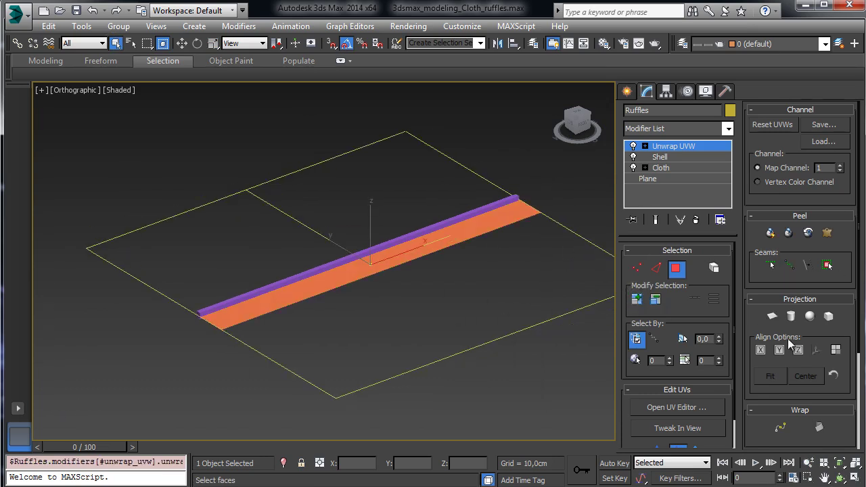
Step: Examine the ruffles' UV layout in the UV Editor, then close the editor
left_click(678, 404)
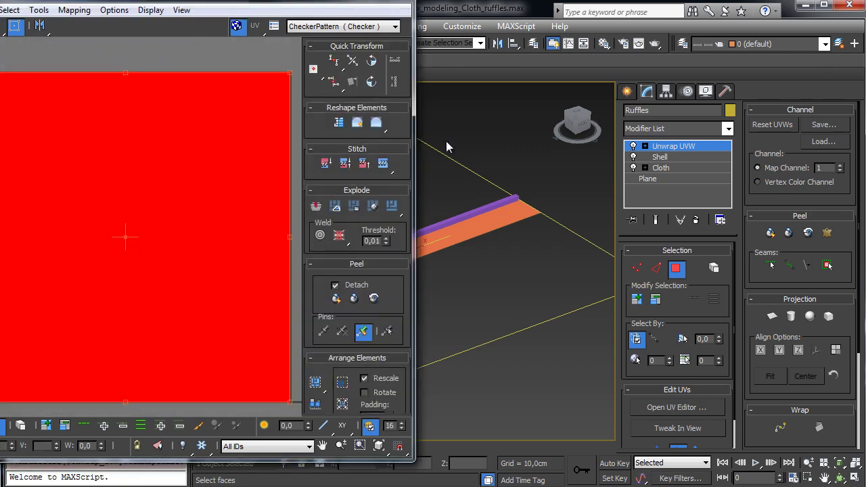
left_click_drag(251, 4, 718, 10)
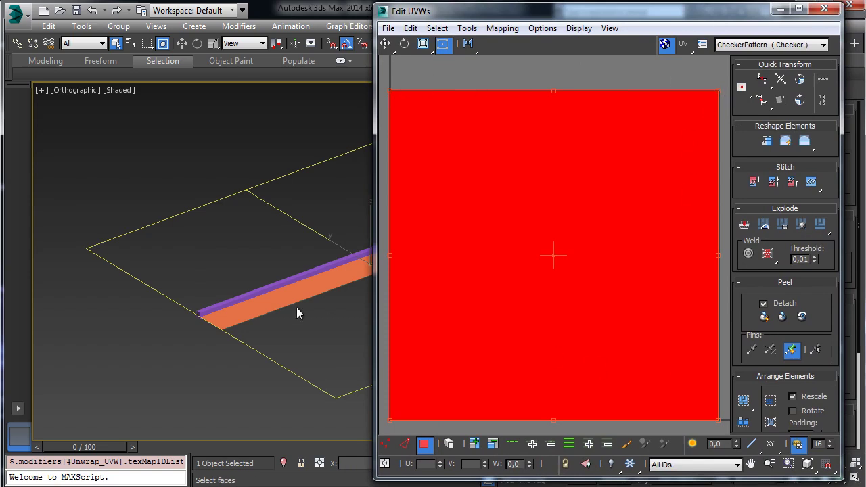
left_click(824, 9)
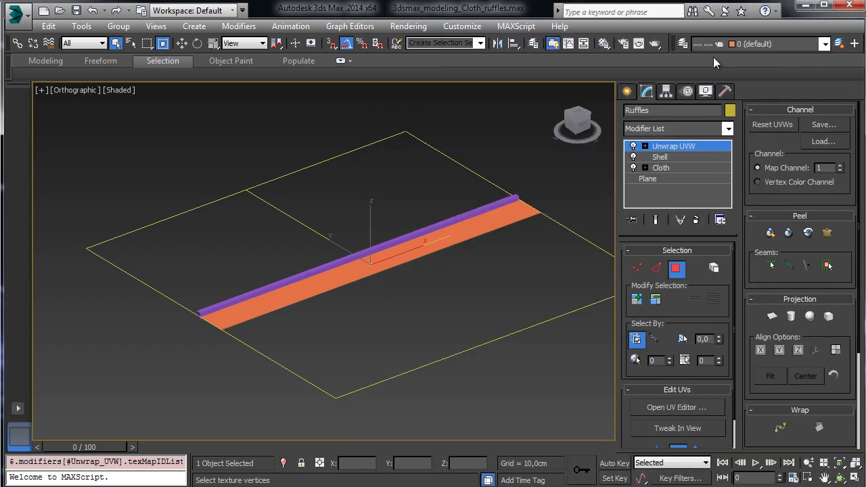
Step: Check the ruffles for overlapped UVW faces with xView
left_click(40, 91)
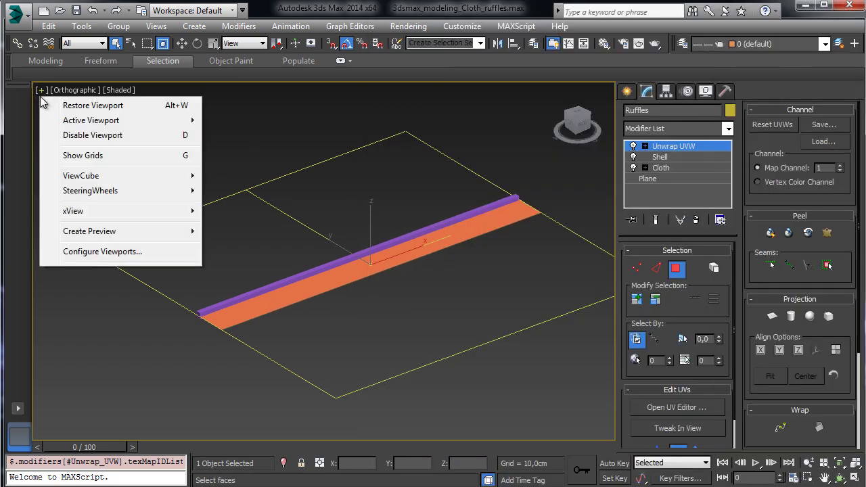
mouse_move(134, 220)
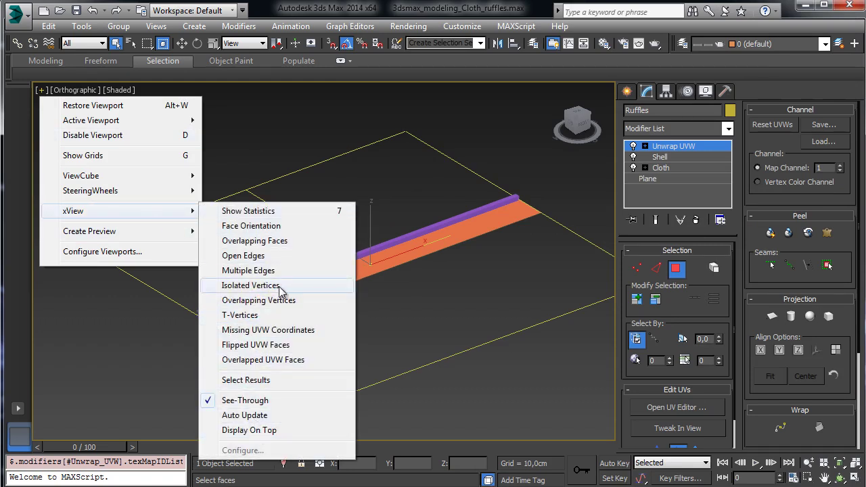
left_click(261, 361)
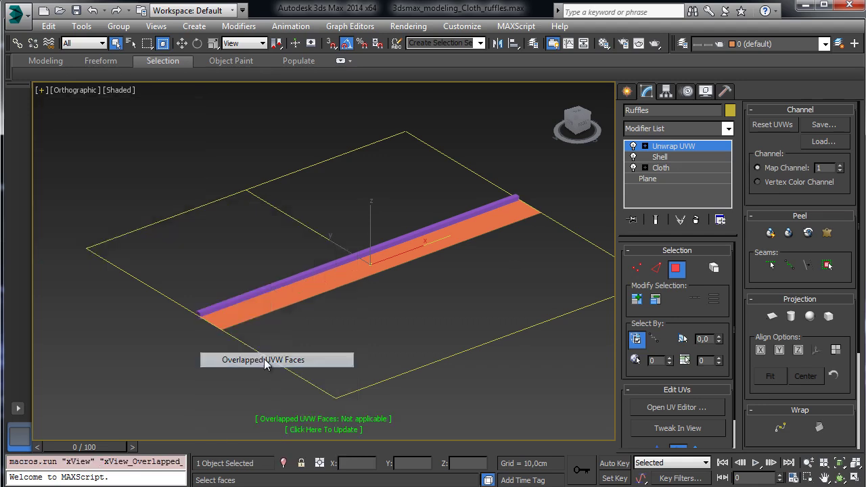
left_click(332, 434)
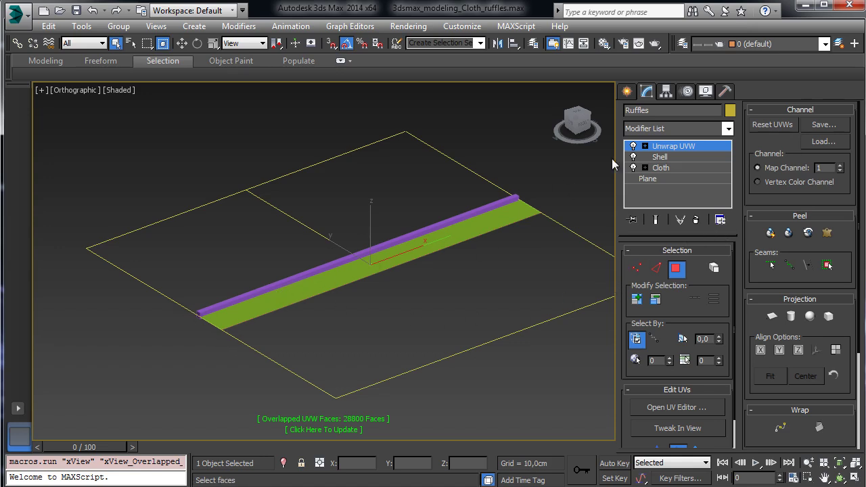
Step: Reopen the UV Editor in a narrower window, flatten the UVs by material ID and update the overlapped faces check
left_click_drag(865, 49, 449, 16)
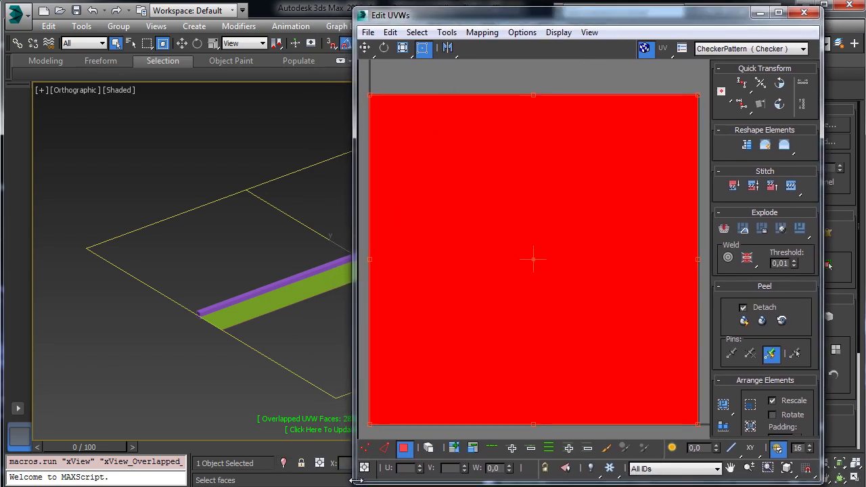
left_click_drag(353, 483, 441, 465)
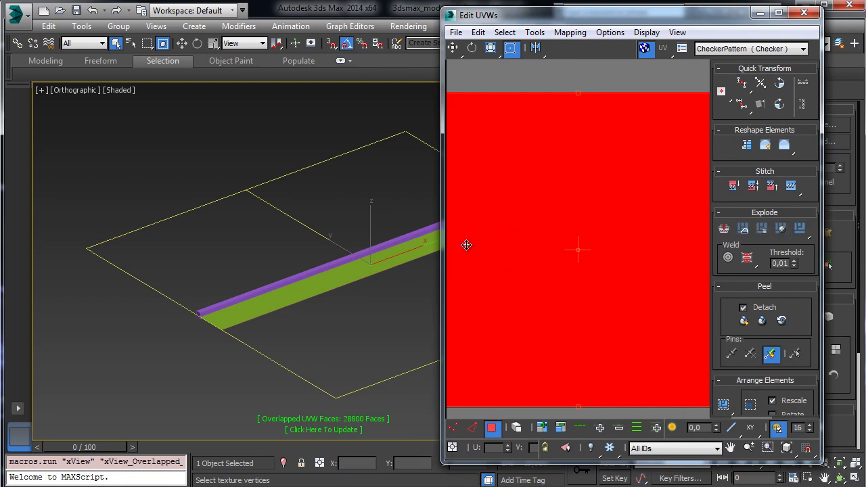
left_click(782, 231)
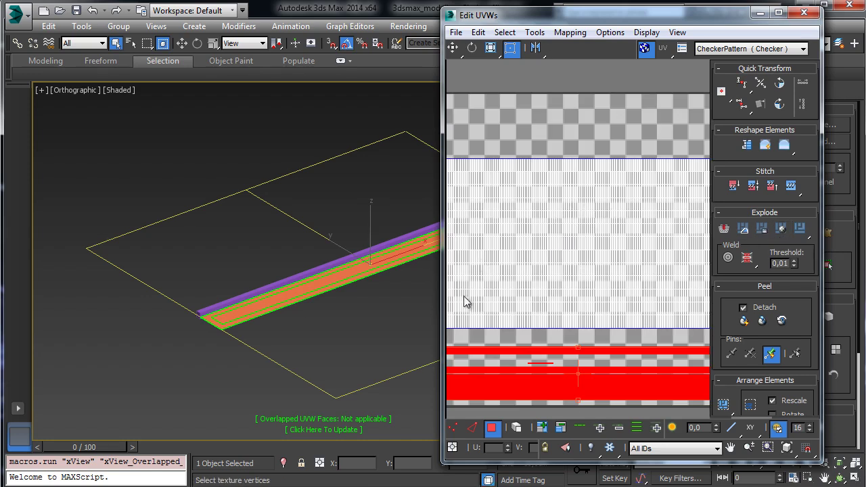
left_click(346, 430)
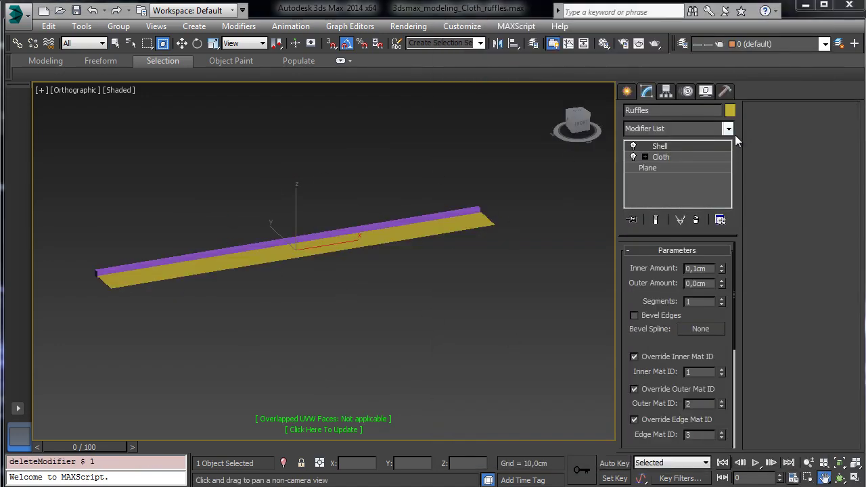
Step: Add an Unwrap UVW modifier above the Shell on the ruffles and switch it to polygon selection
left_click(729, 130)
left_click_drag(728, 155, 710, 437)
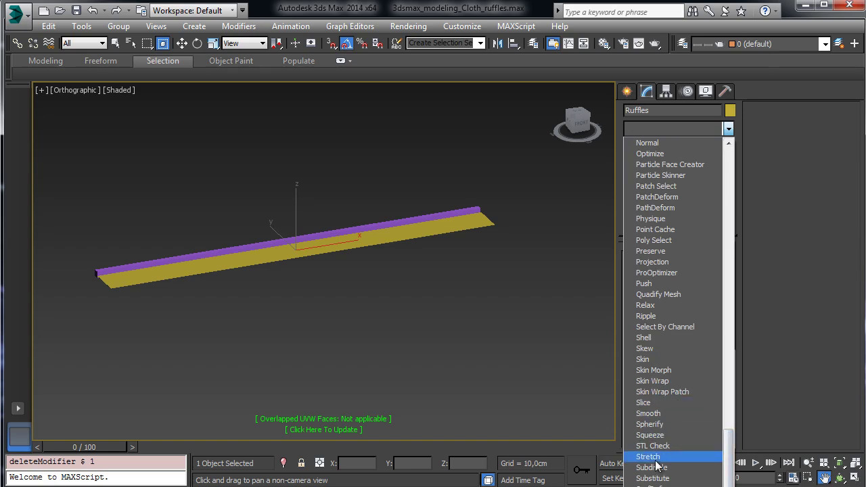
left_click(663, 486)
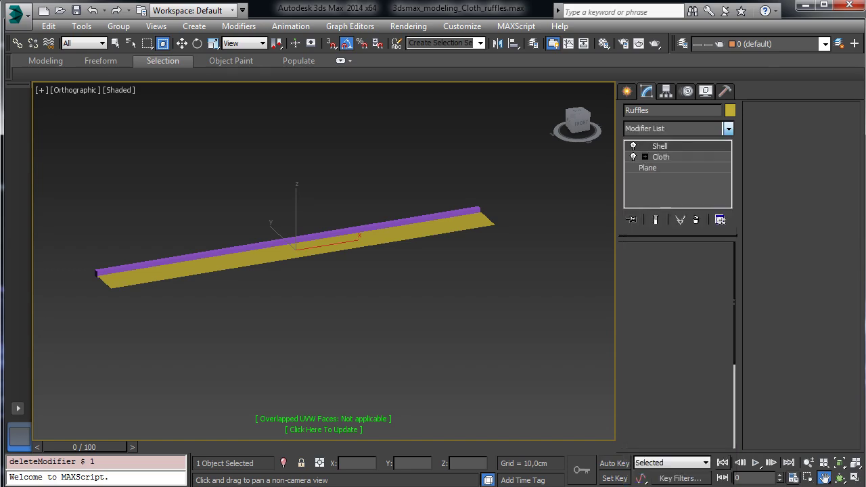
left_click(678, 269)
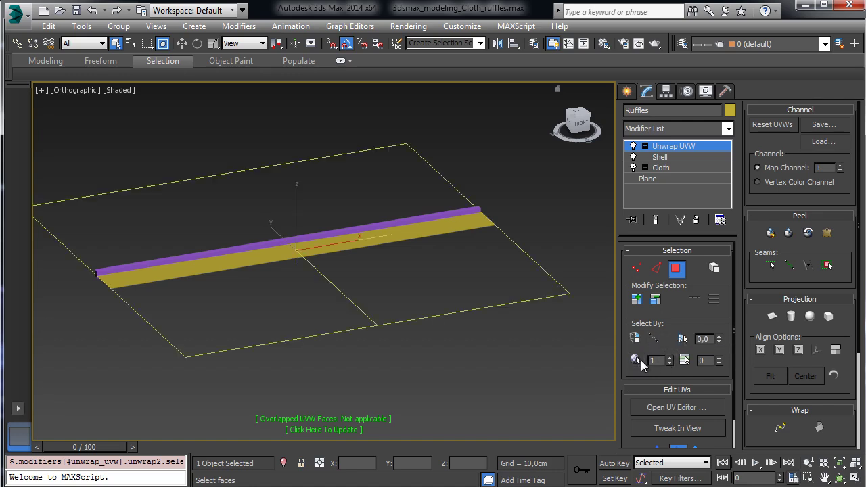
Step: Select the material ID 1 faces, enlarge the UV Editor window and move their UVs out past the right side of the UV tile
left_click(677, 408)
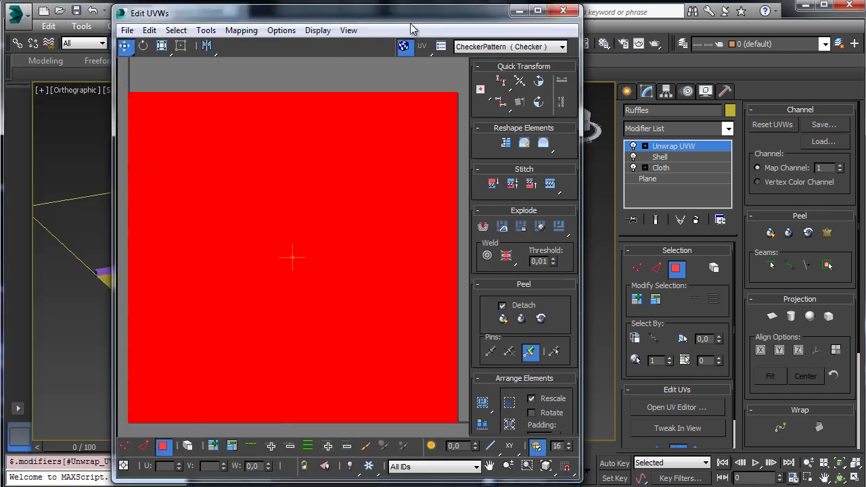
left_click_drag(412, 29, 865, 34)
left_click(841, 479)
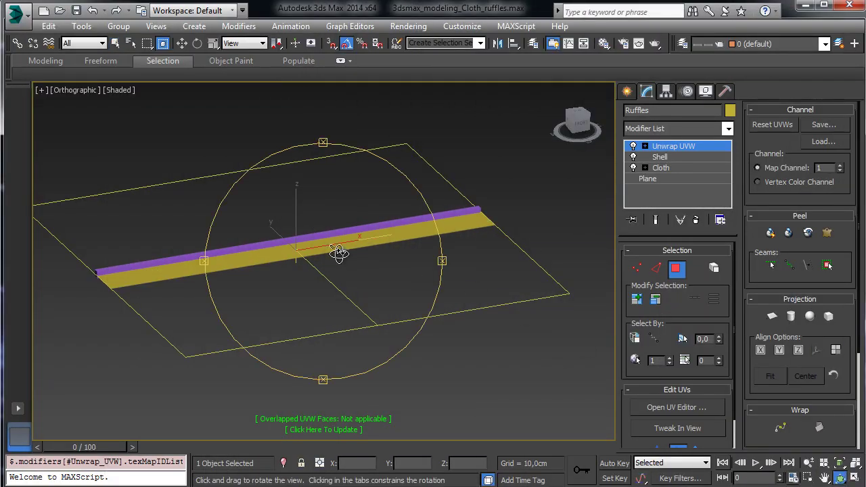
left_click_drag(339, 251, 336, 286)
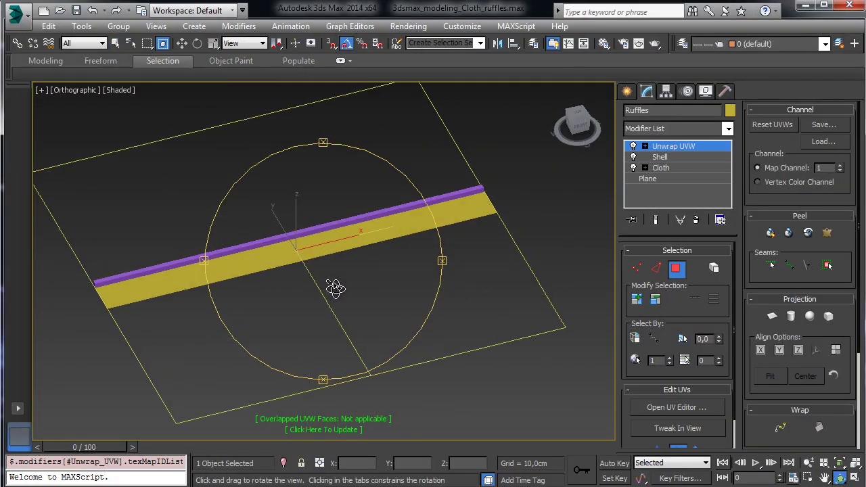
left_click(676, 407)
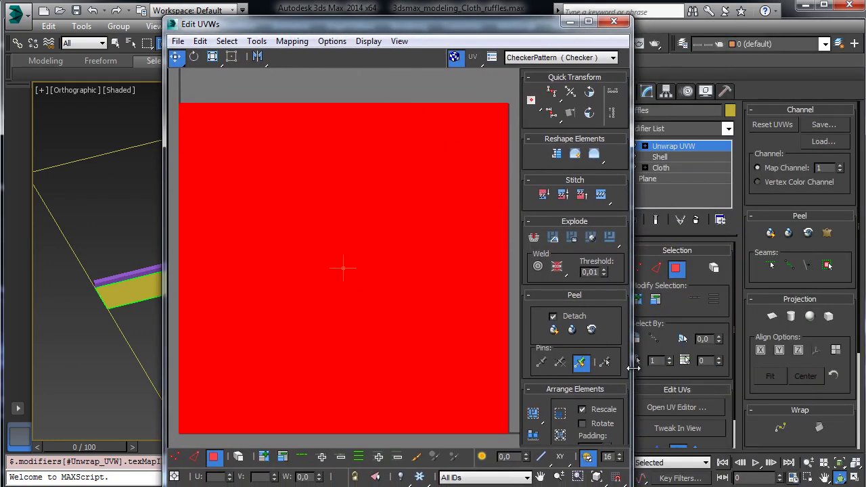
left_click_drag(633, 363, 865, 363)
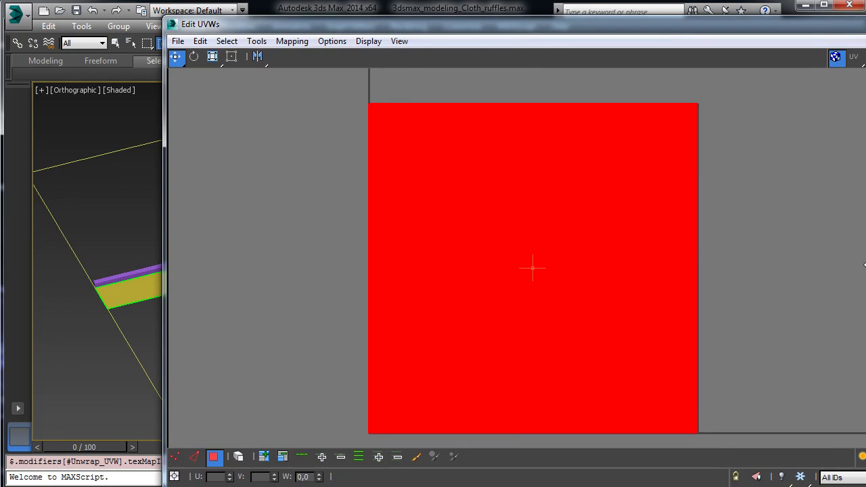
left_click_drag(298, 24, 143, 12)
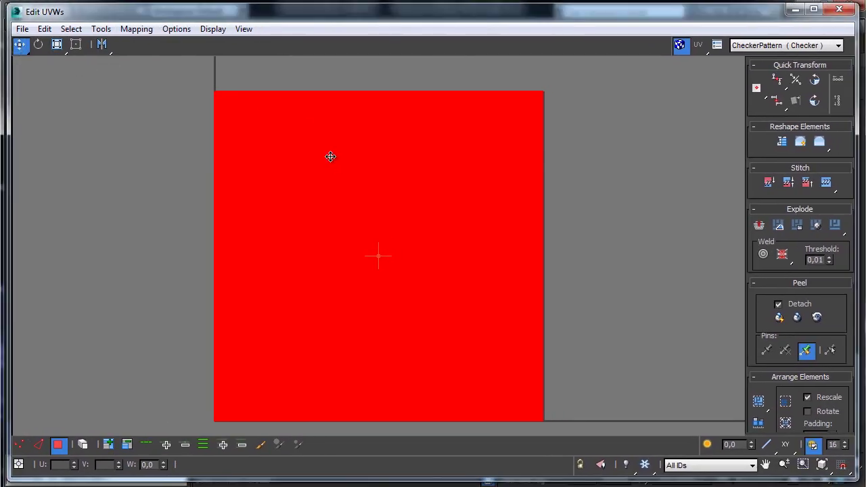
left_click_drag(304, 166, 713, 168)
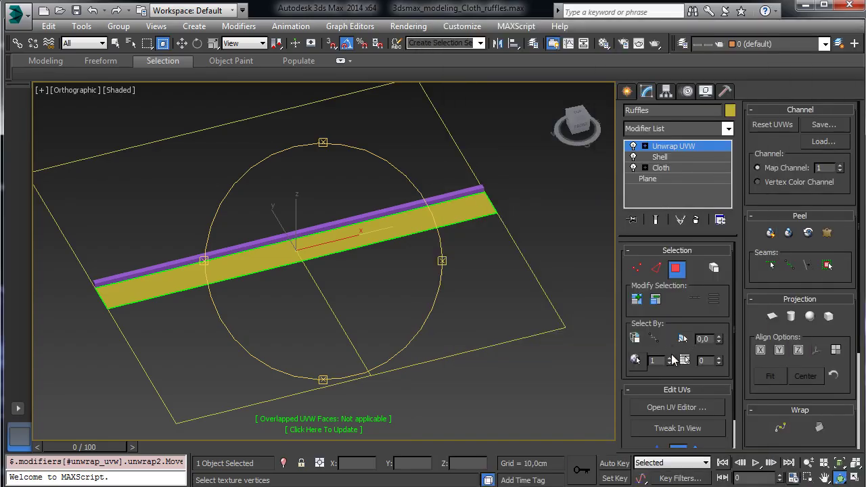
Step: Select the faces with material ID 2 and move their UVs out past the left side of the UV tile
left_click(636, 361)
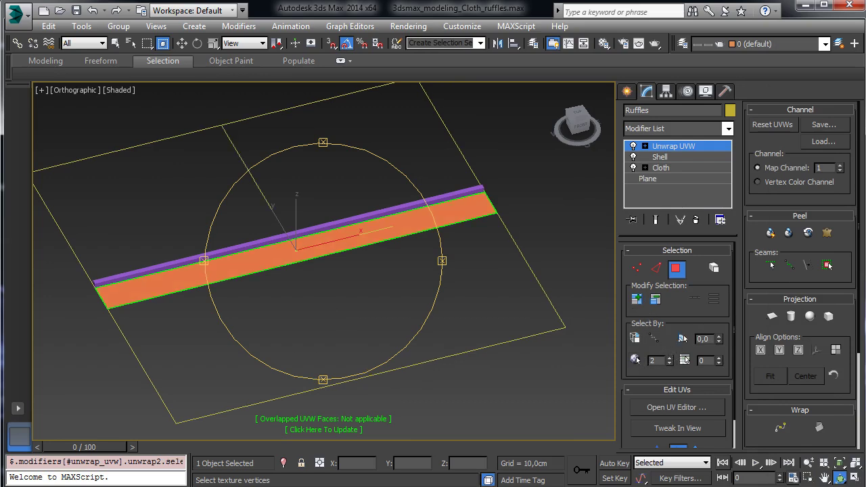
left_click_drag(865, 44, 300, 6)
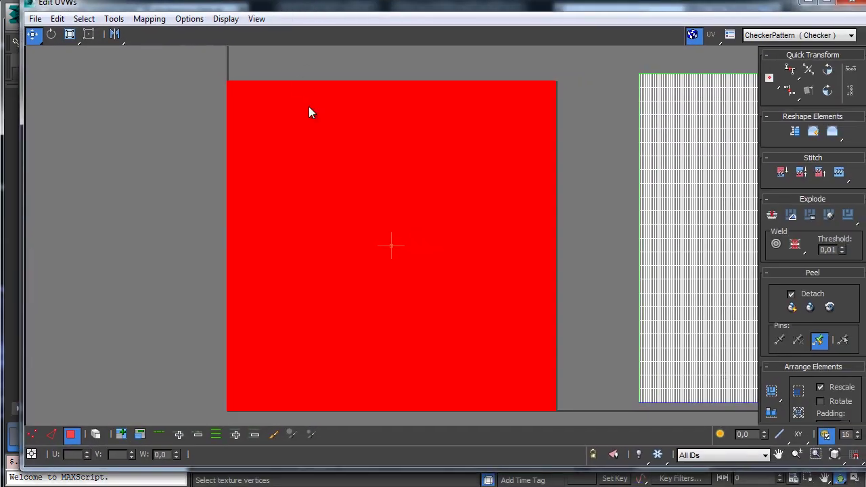
left_click_drag(206, 216, 18, 218)
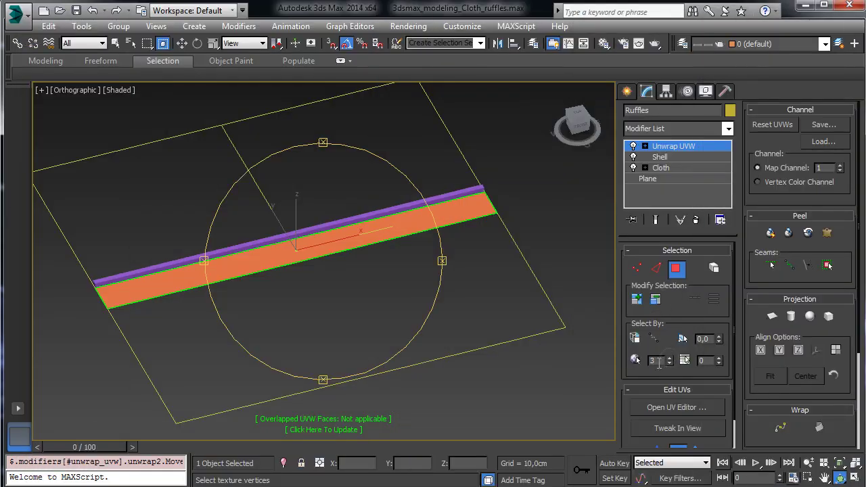
Step: Select the faces with material ID 3, lock the selection and move their UVs back onto the checker tile
left_click(637, 360)
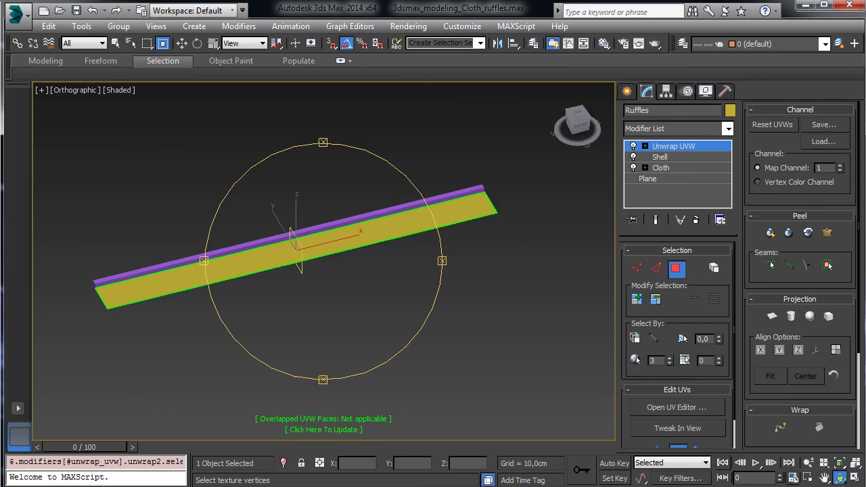
left_click(676, 407)
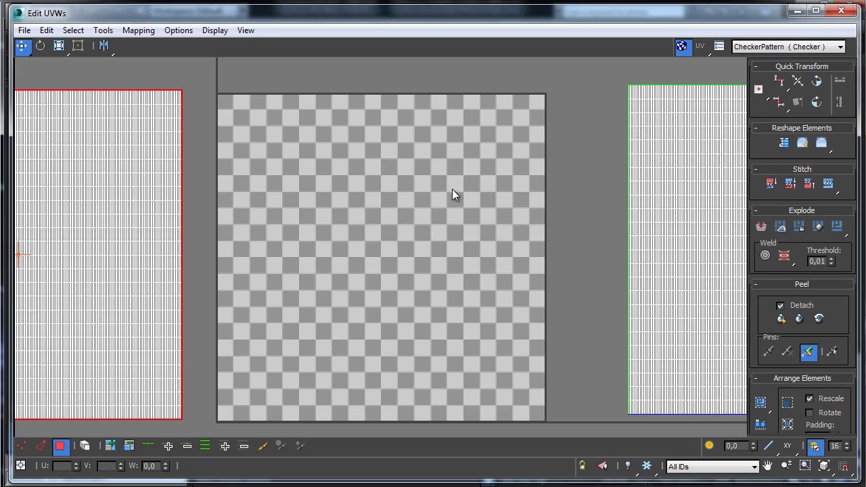
left_click(582, 467)
left_click_drag(183, 290, 549, 295)
Step: Scale the material ID 3 UVs into a thin horizontal strip almost as wide as the tile and place it along the tile's upper edge
left_click(59, 46)
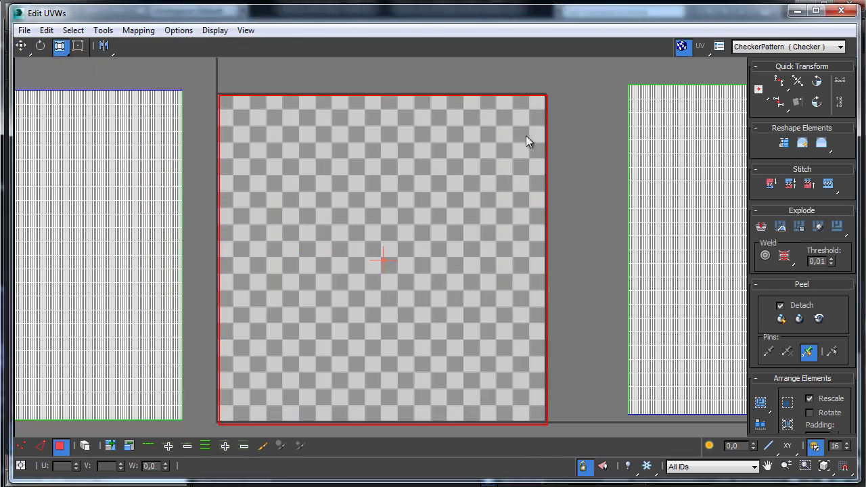
left_click_drag(548, 142, 373, 340)
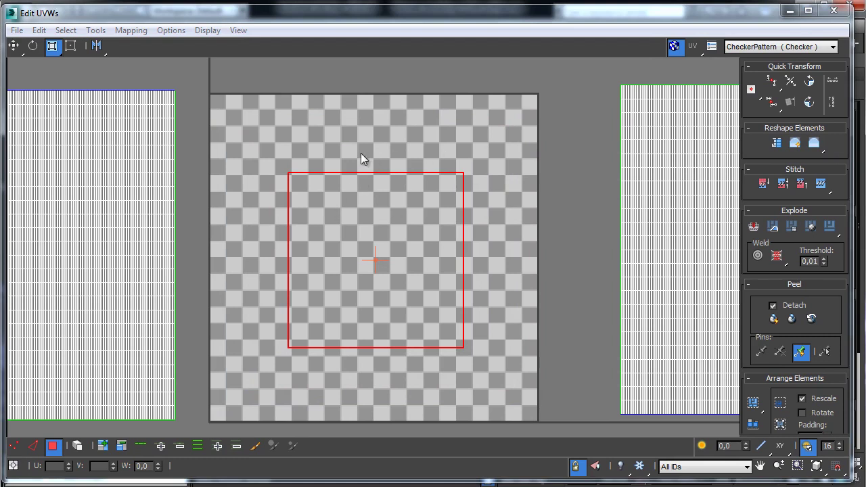
left_click_drag(50, 48, 52, 83)
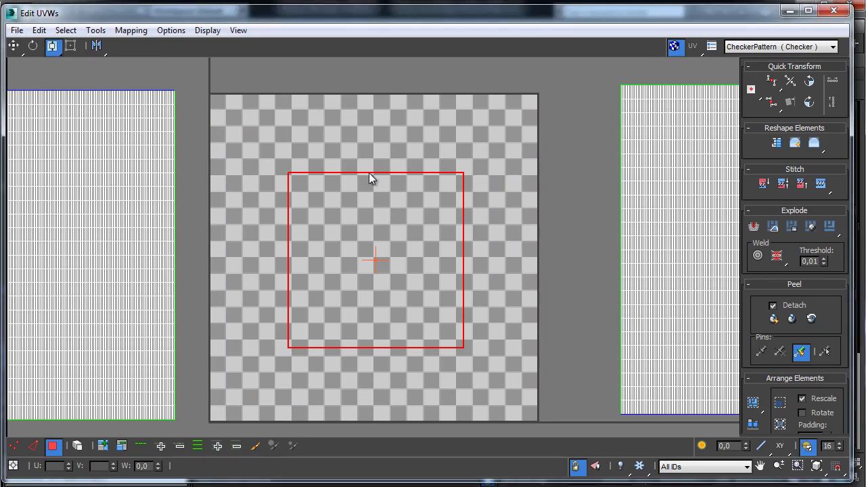
left_click_drag(377, 203, 387, 478)
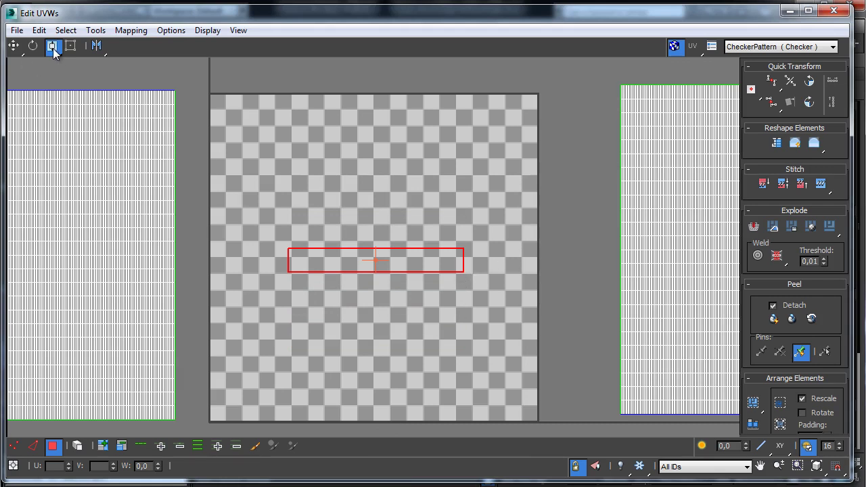
mouse_move(53, 48)
left_mouse_down()
mouse_move(53, 77)
mouse_move(54, 45)
left_mouse_up()
left_click_drag(460, 272, 707, 253)
left_click(13, 45)
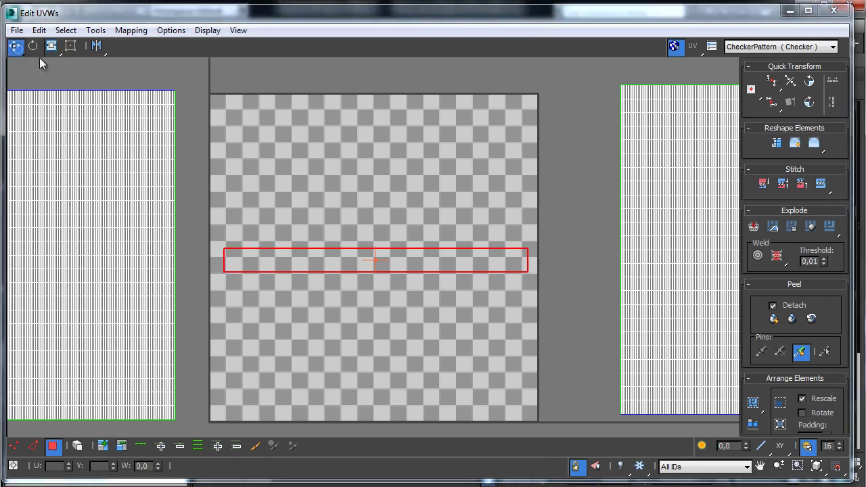
left_click_drag(358, 249, 357, 94)
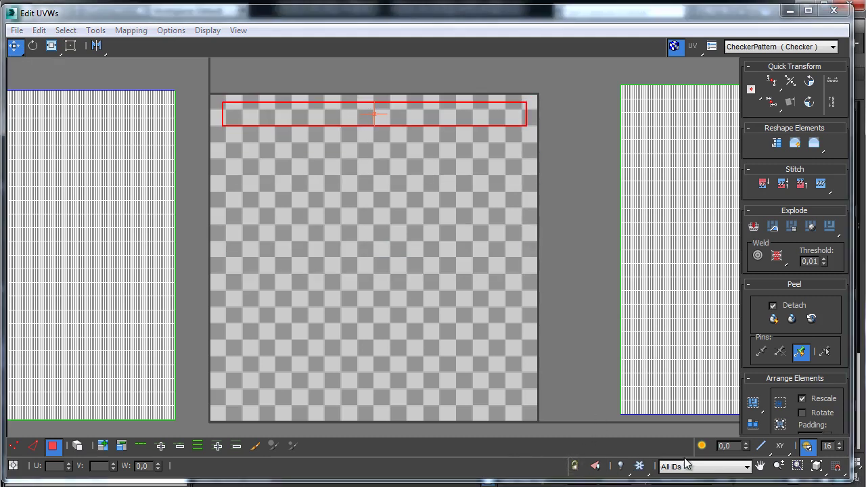
Step: Select the UV shell to the right of the tile and scale it horizontally to slightly less than the tile's width
left_click(760, 466)
left_click_drag(604, 358, 399, 352)
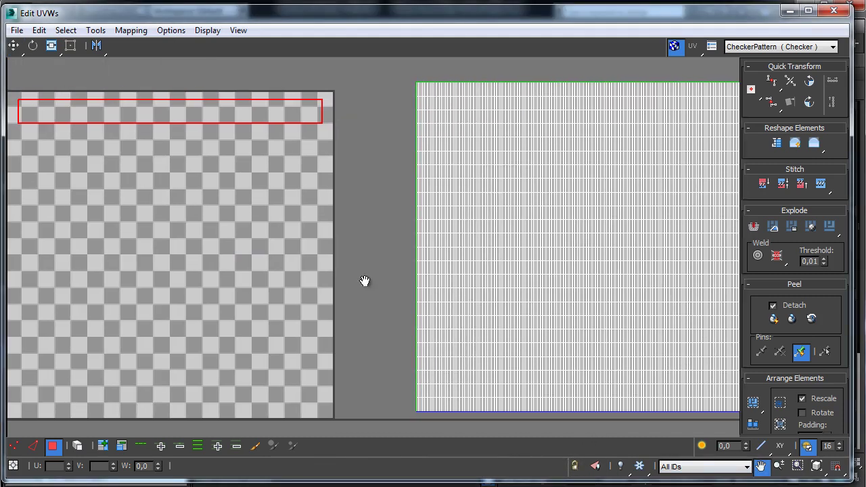
left_click_drag(448, 202, 291, 198)
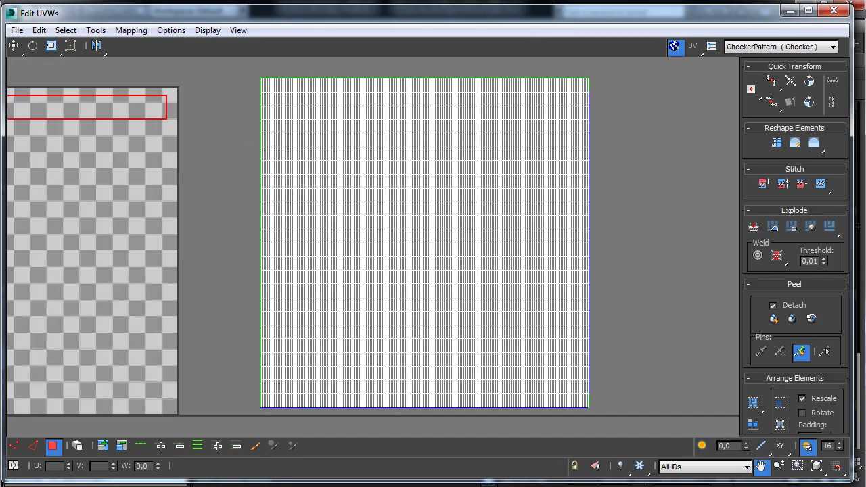
left_click(13, 46)
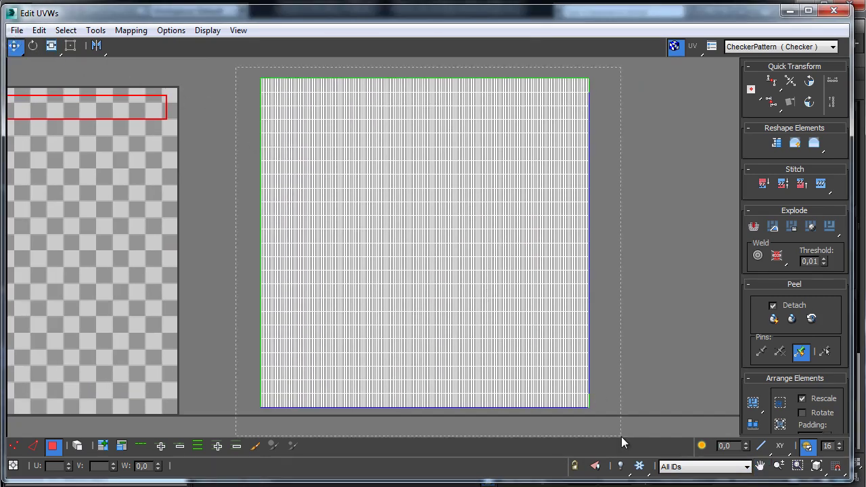
left_click_drag(621, 436, 620, 414)
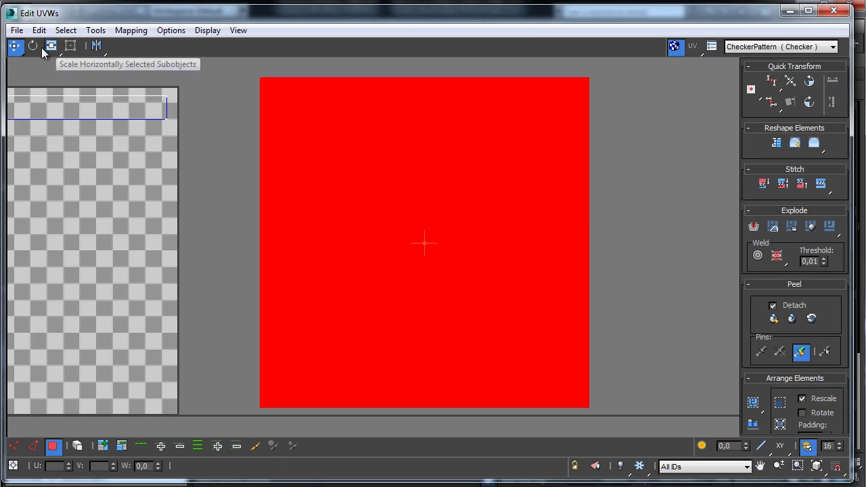
left_click_drag(51, 46, 55, 66)
left_click_drag(344, 126, 362, 126)
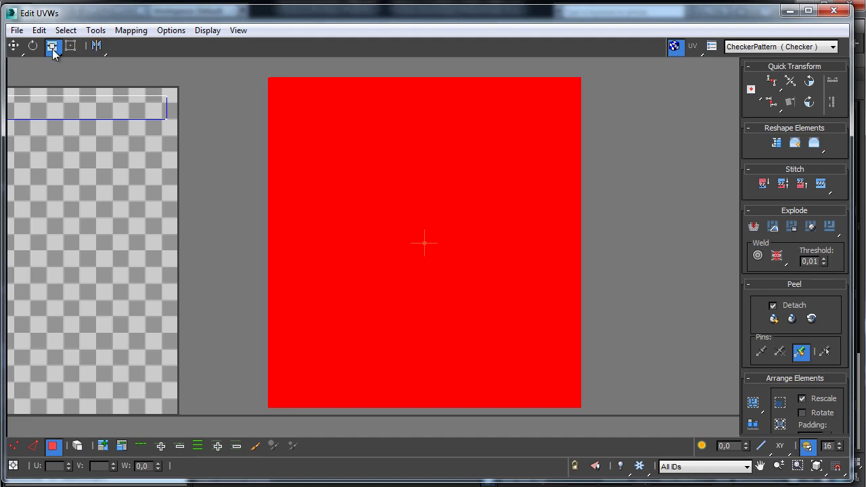
Step: Flatten the selected shell vertically into a narrow strip and move it into the tile below the material ID 3 strip
left_click_drag(53, 48, 54, 71)
left_click_drag(399, 154, 411, 473)
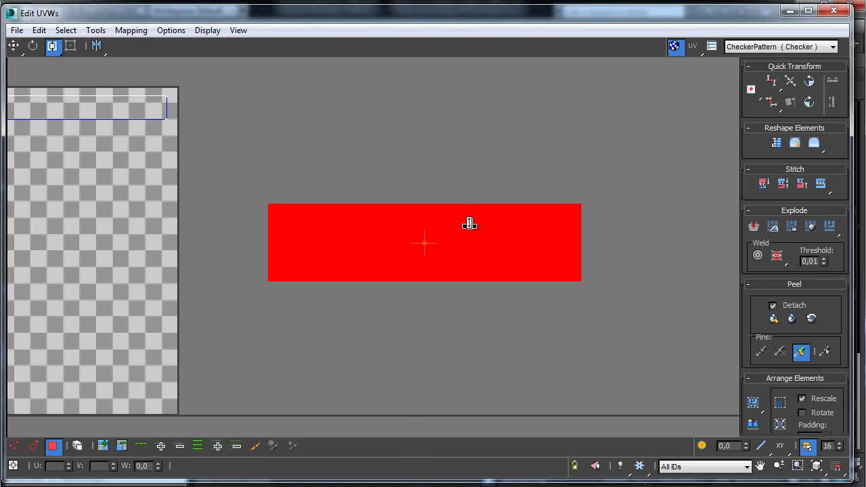
left_click_drag(470, 226, 472, 276)
key("w")
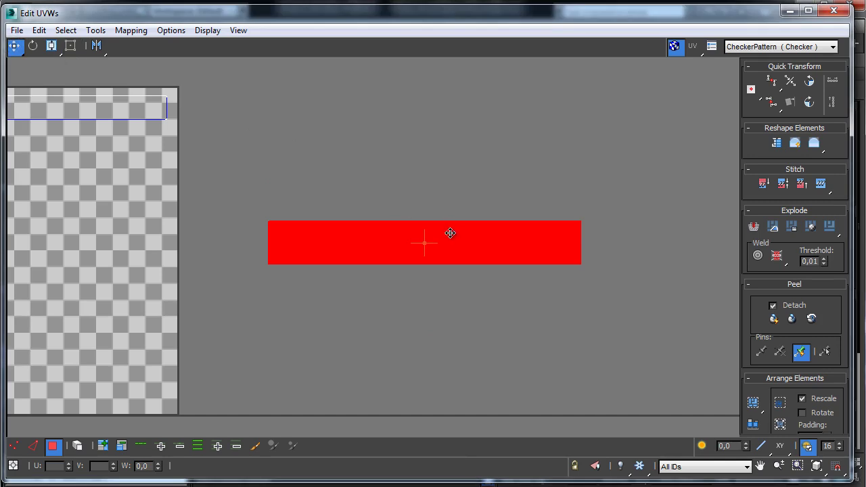
left_click_drag(453, 238, 51, 164)
Step: Select the UV shell to the left of the tile, flatten it vertically into a strip and move it below the other two strips
left_click(761, 466)
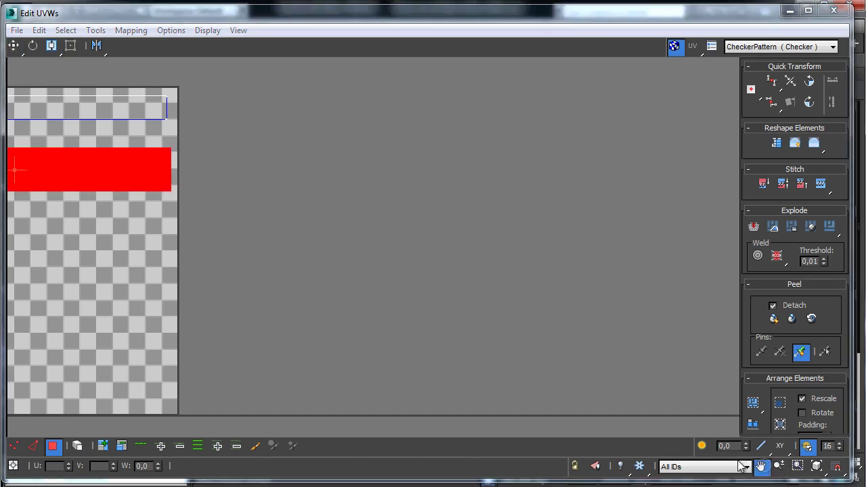
left_click_drag(344, 239, 865, 243)
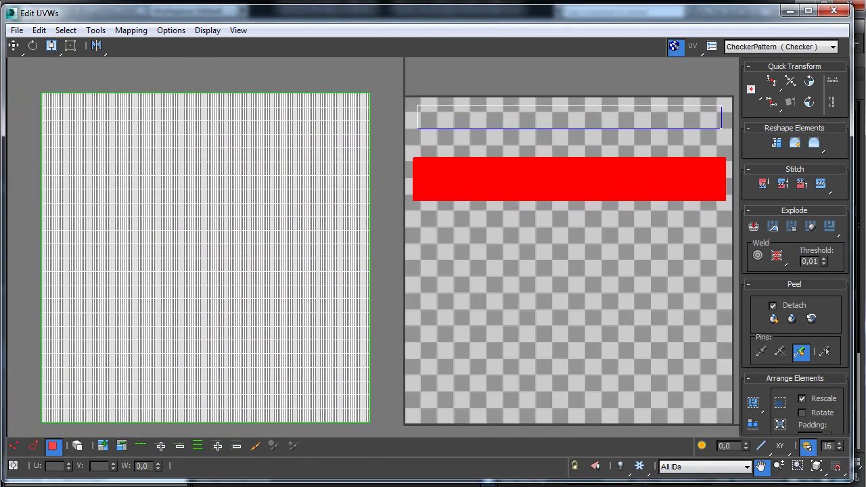
left_click(13, 45)
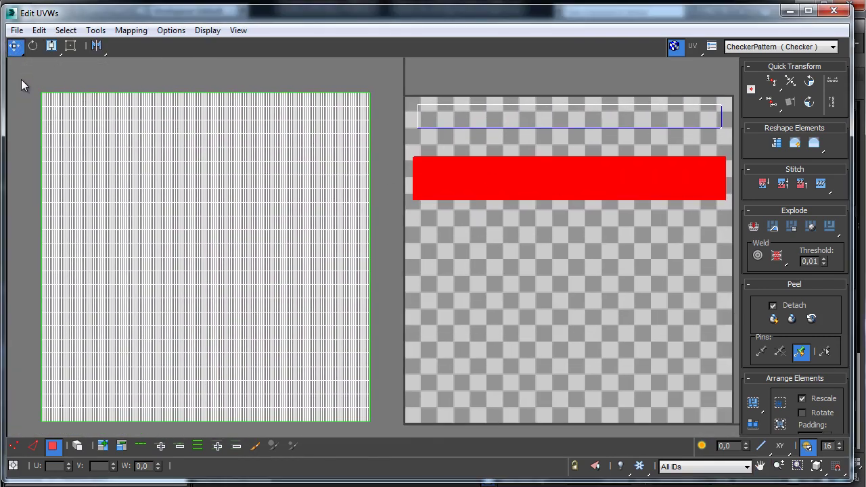
key("ctrl+i")
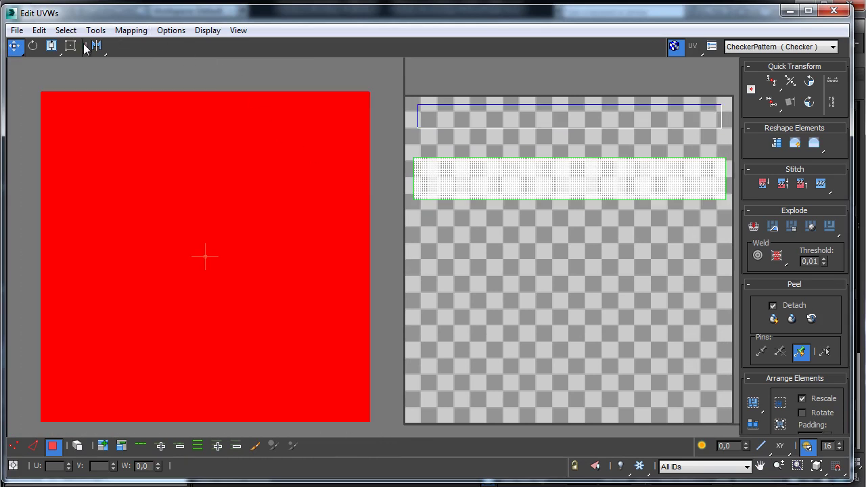
left_click(51, 45)
left_click_drag(206, 245, 231, 304)
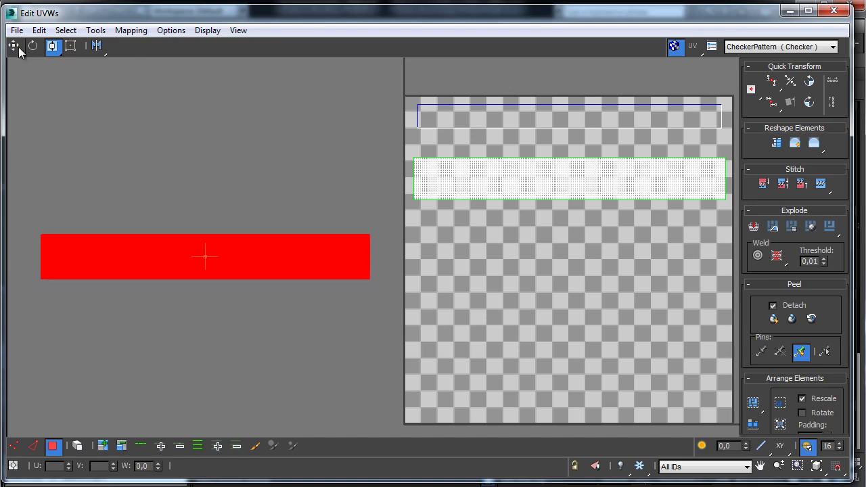
left_click(15, 46)
left_click_drag(183, 265, 549, 232)
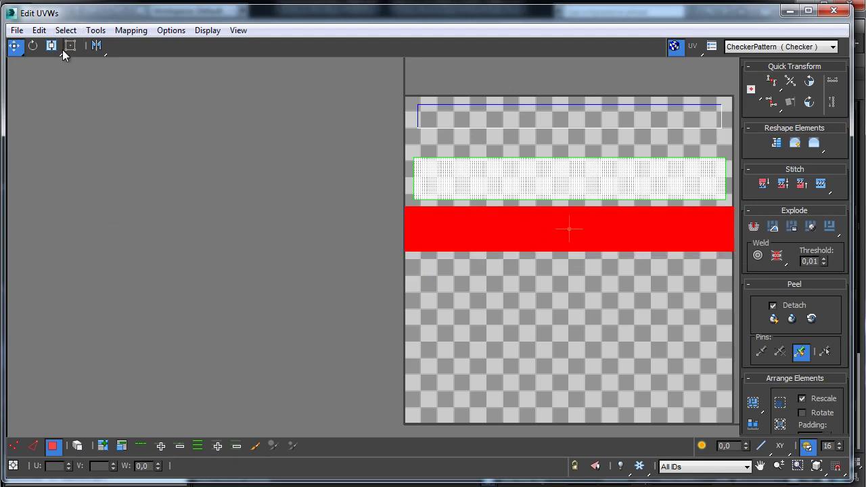
Step: Scale the lowest UV strip horizontally so its width matches the strip above it and stays inside the tile
left_click(51, 47)
left_click(52, 48)
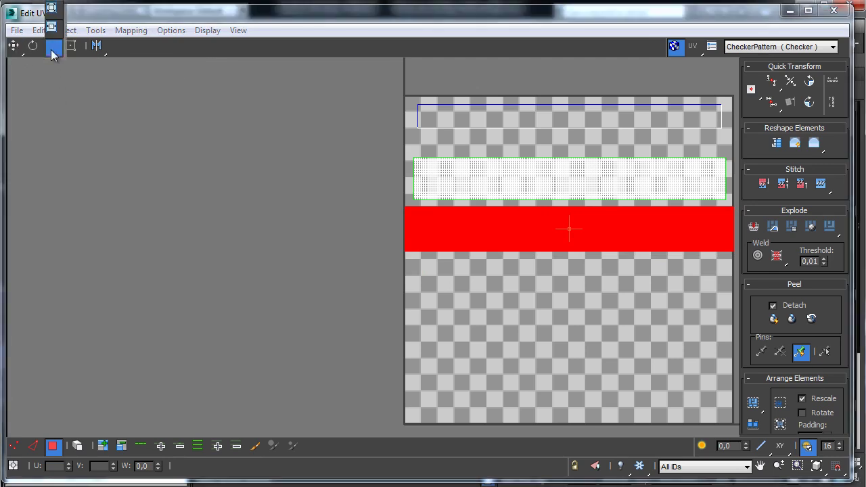
left_click_drag(53, 54, 51, 27)
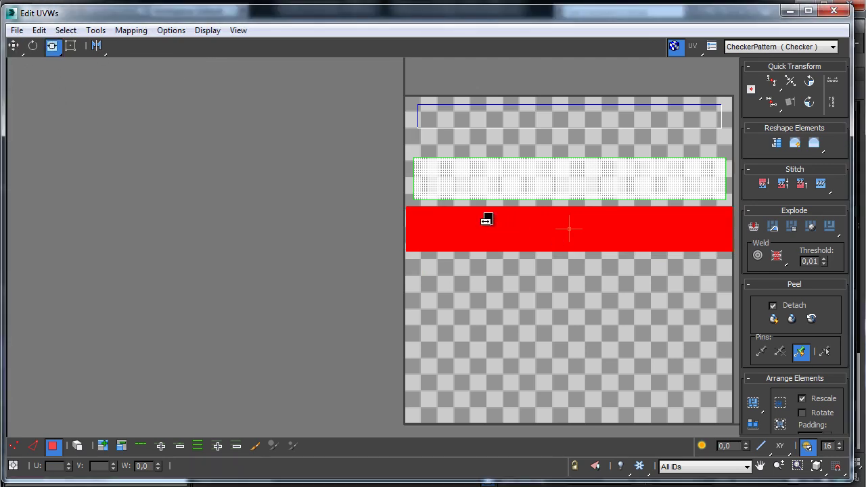
left_click_drag(488, 218, 493, 217)
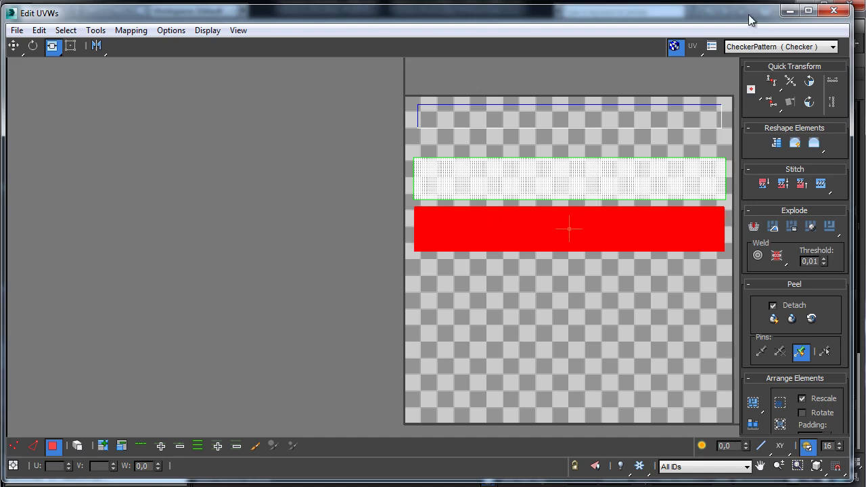
Step: Leave UV editing of the ruffles, update the overlapped UVW faces check and save the scene
left_click(835, 12)
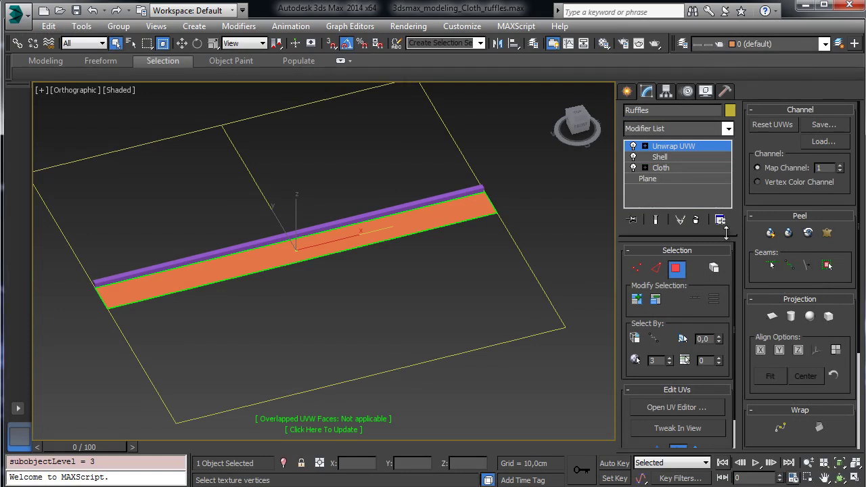
left_click(676, 269)
left_click(320, 430)
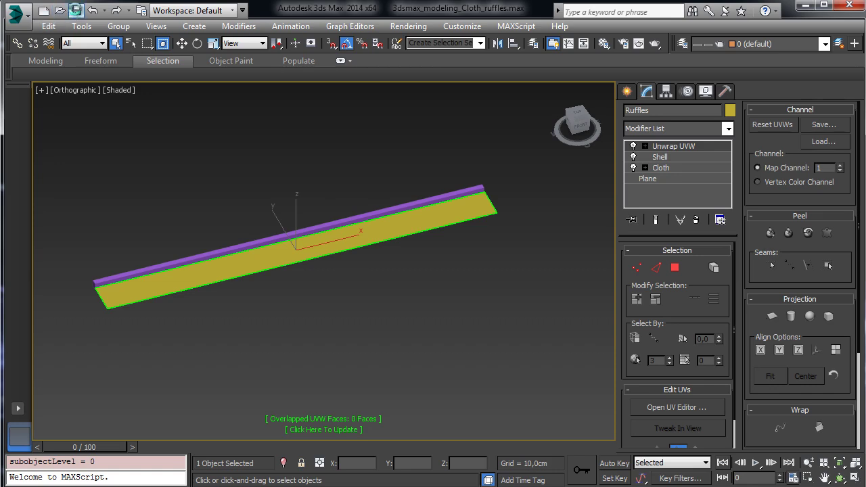
left_click(76, 10)
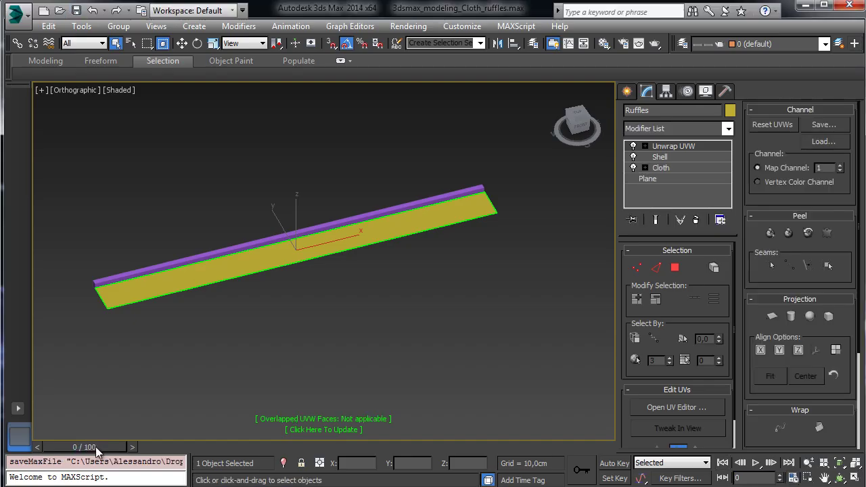
Step: Set the animation time to frame 40 and frame the simulated ruffles in an angled view
left_click_drag(96, 450, 286, 450)
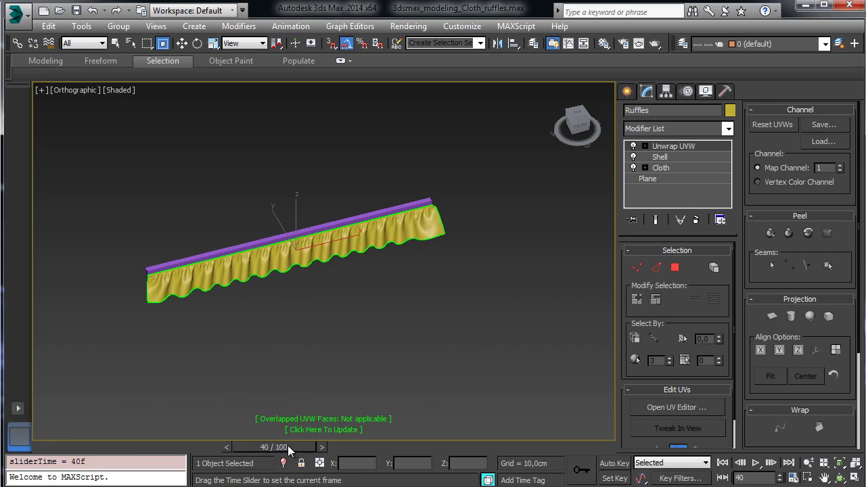
key("q")
left_click(839, 463)
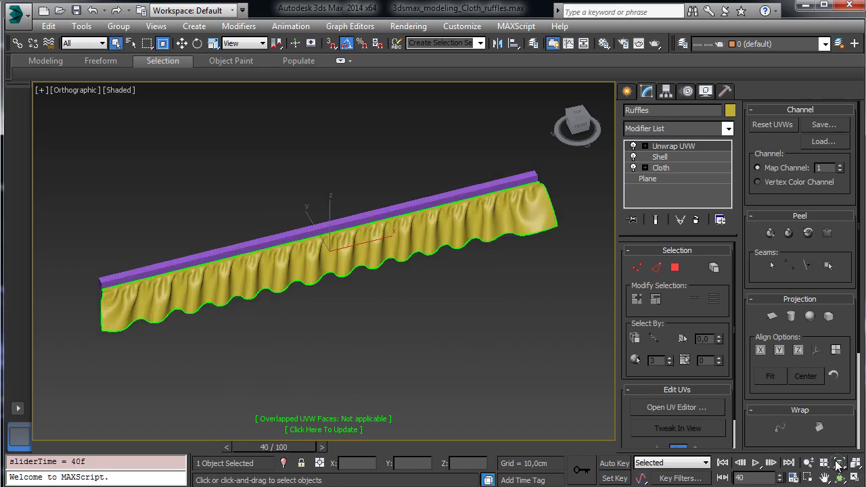
left_click(839, 478)
left_click_drag(338, 259, 356, 258)
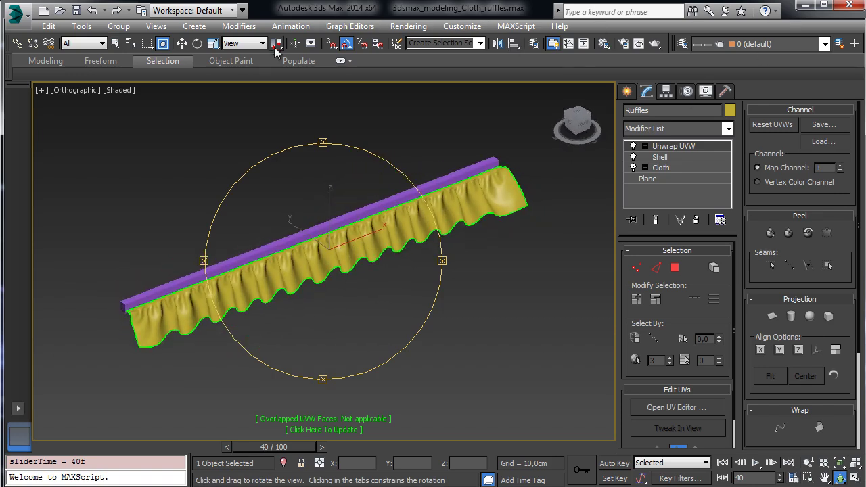
left_click(115, 42)
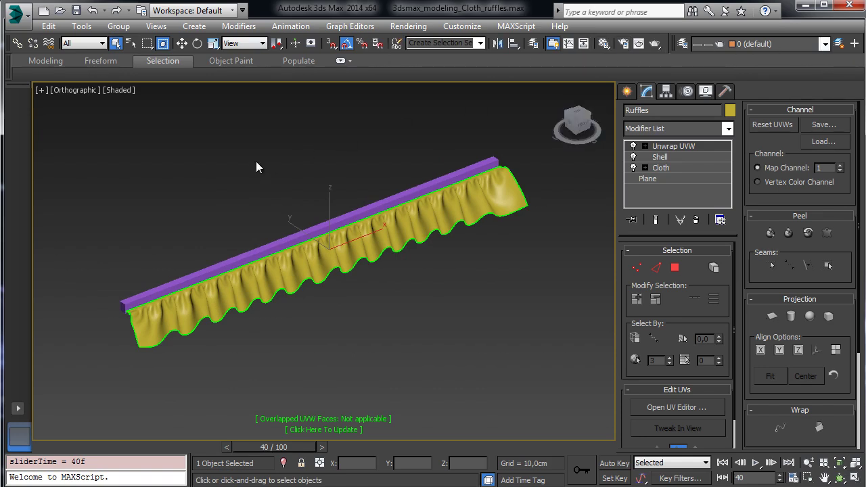
Step: Take a single Snapshot of the ruffles at the current frame with Mesh as the clone method
key("x")
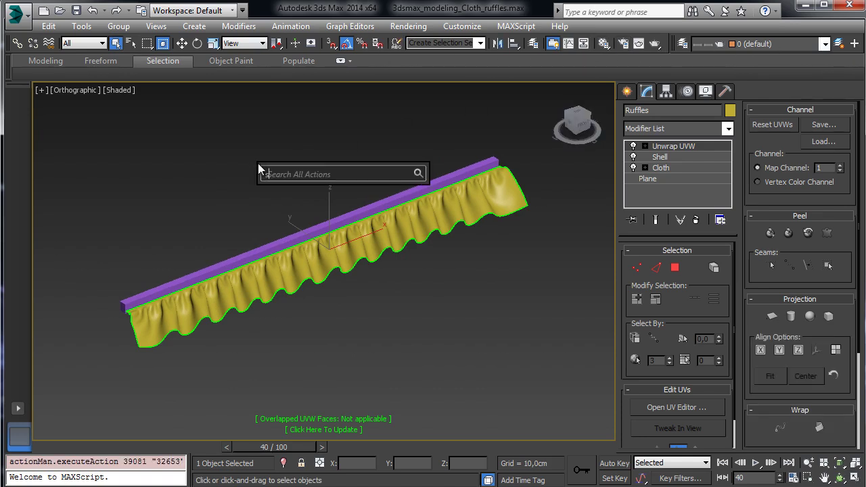
type("sna")
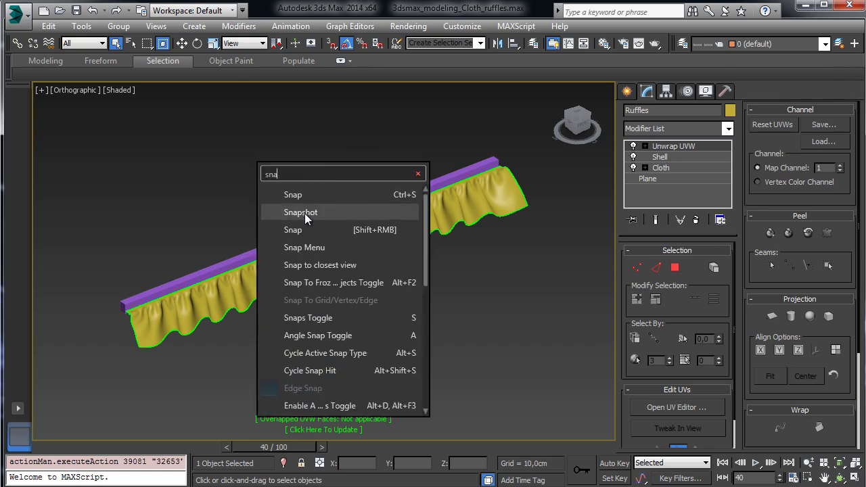
left_click(305, 213)
left_click_drag(430, 150, 193, 130)
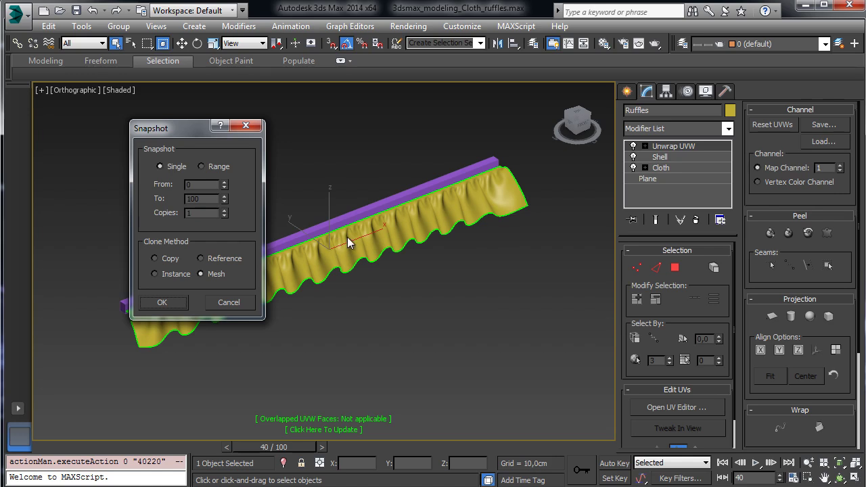
left_click(173, 303)
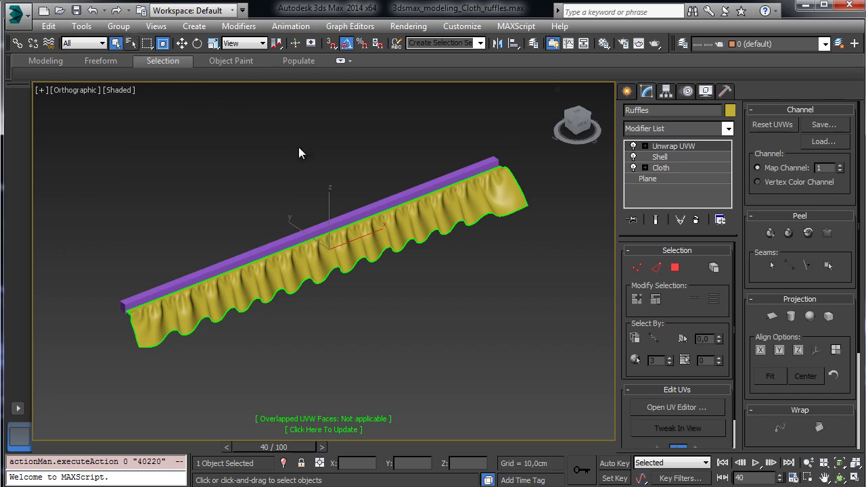
Step: Select the Ruffles001 snapshot mesh and move it along the Y axis behind the original, to about 10 cm
key("h")
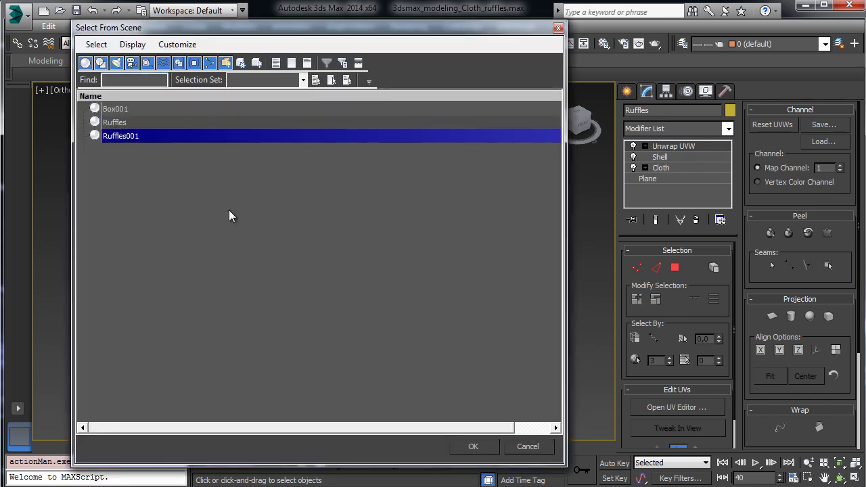
left_click(473, 446)
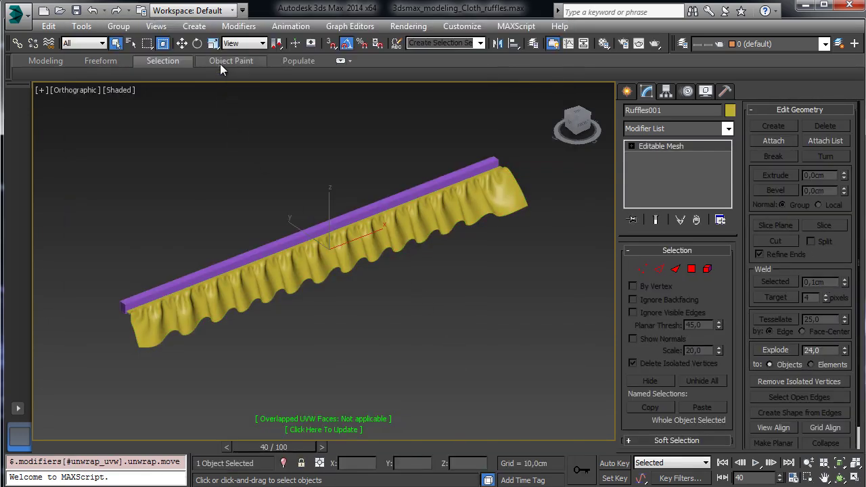
left_click(181, 43)
left_click_drag(301, 232, 210, 173)
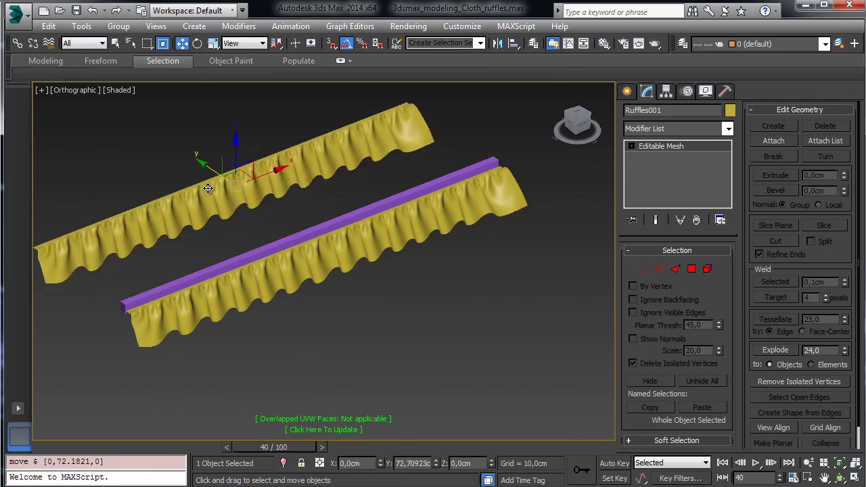
Step: Put the original ruffles and the box into a new layer named "Ruffles construction"
left_click(348, 254)
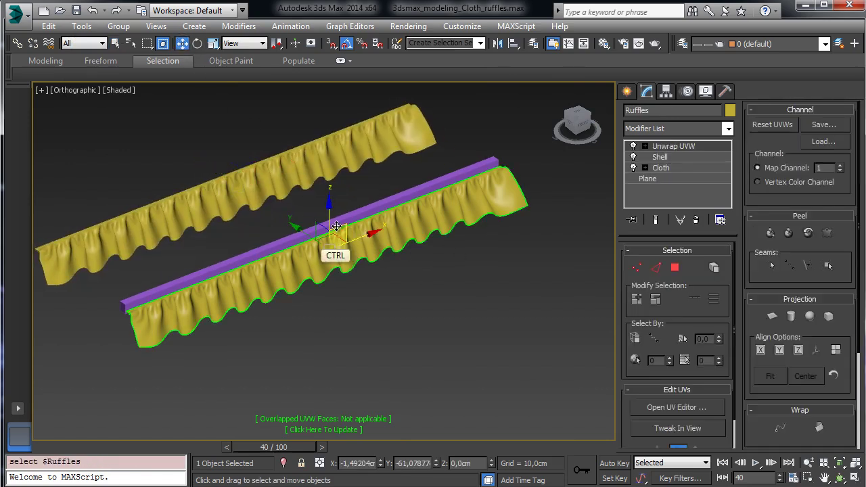
left_click(340, 226, "ctrl")
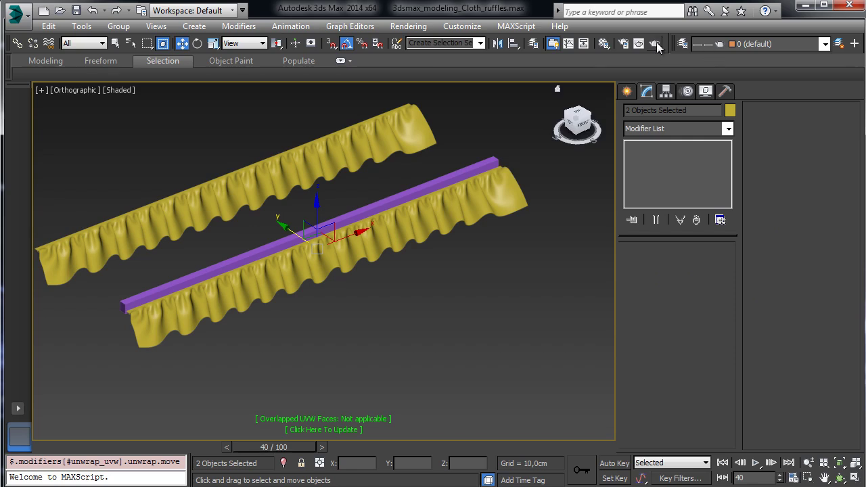
left_click(683, 44)
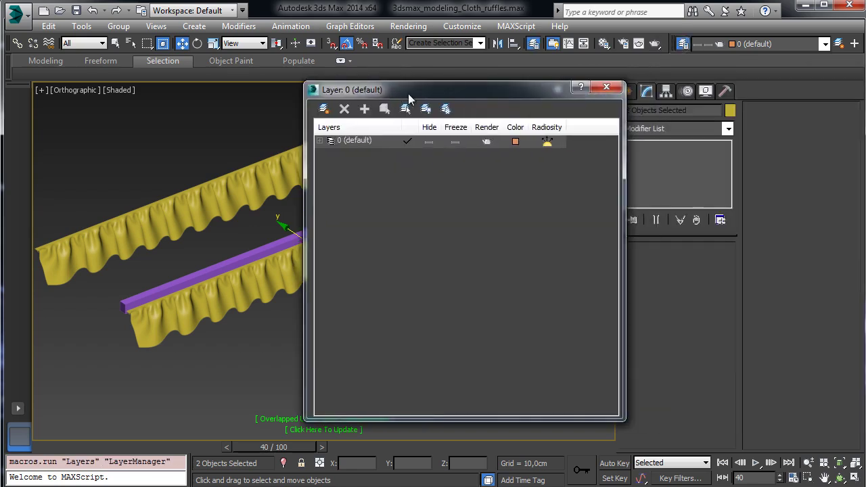
left_click(324, 109)
left_click(361, 154)
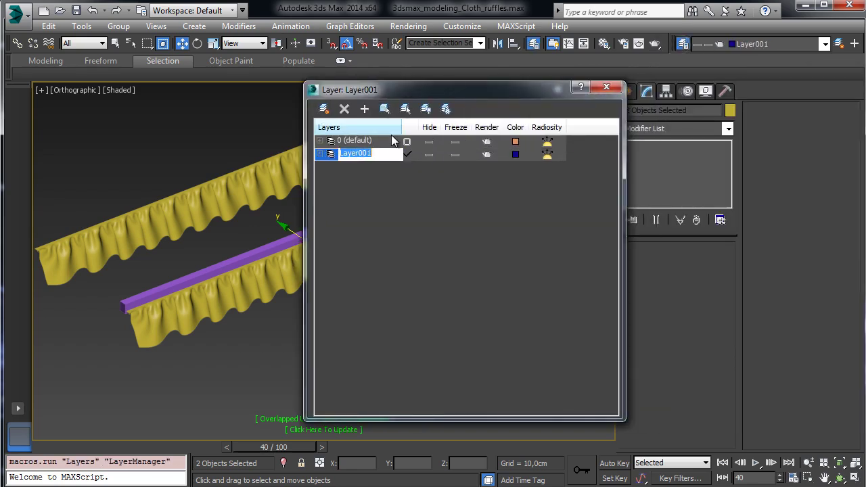
type("Ruffle")
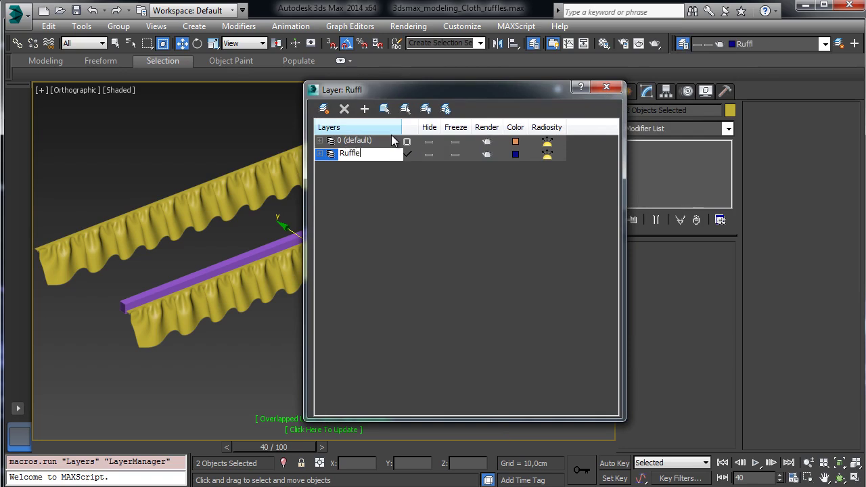
type("s constru")
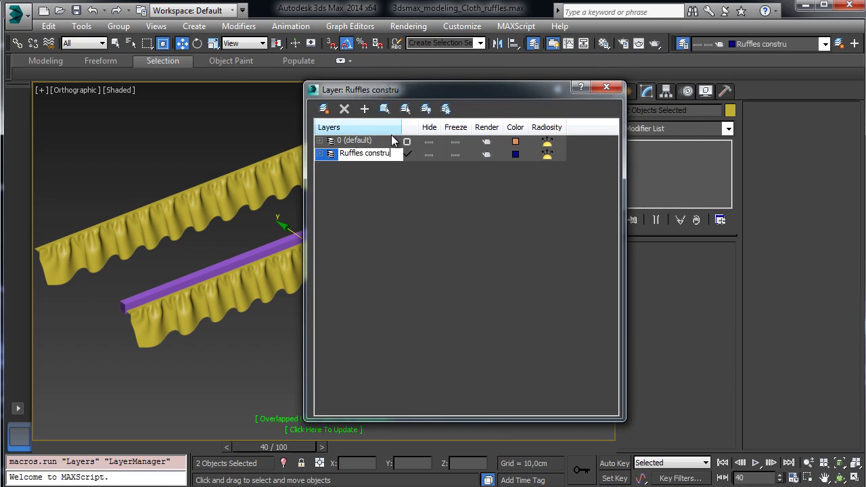
type("ction")
key("Return")
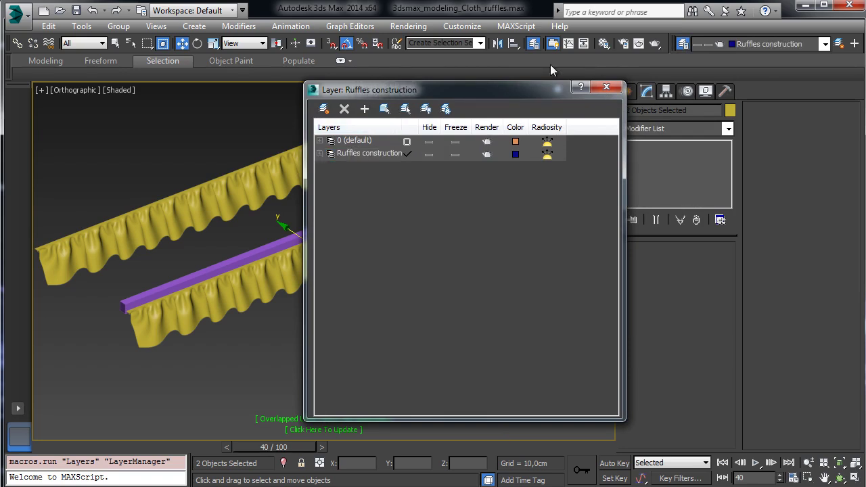
Step: Make the 0 (default) layer current, hide the Ruffles construction layer and save the scene
left_click(407, 141)
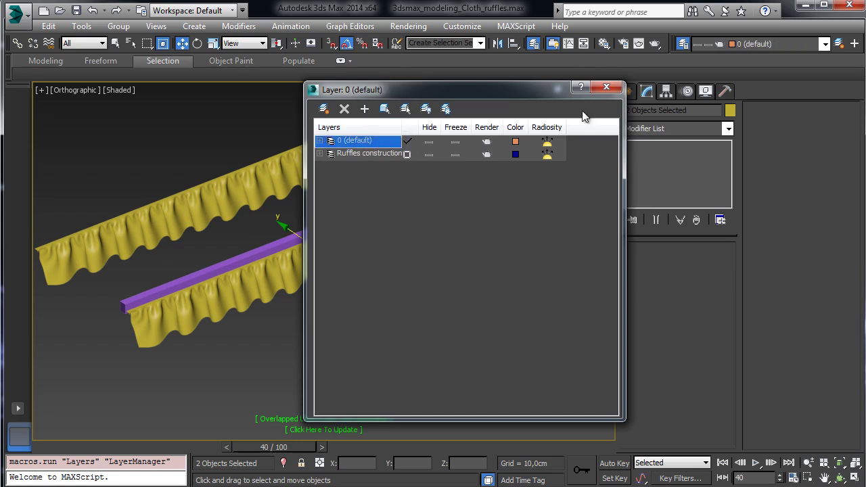
left_click(429, 154)
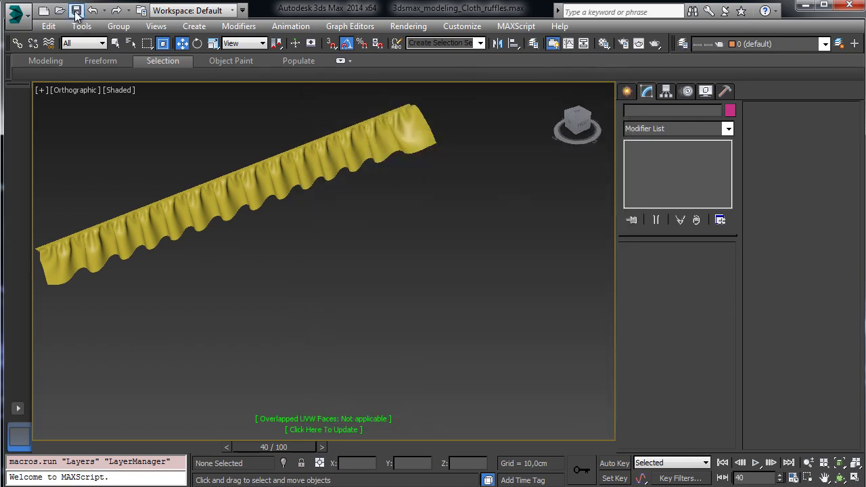
left_click(76, 11)
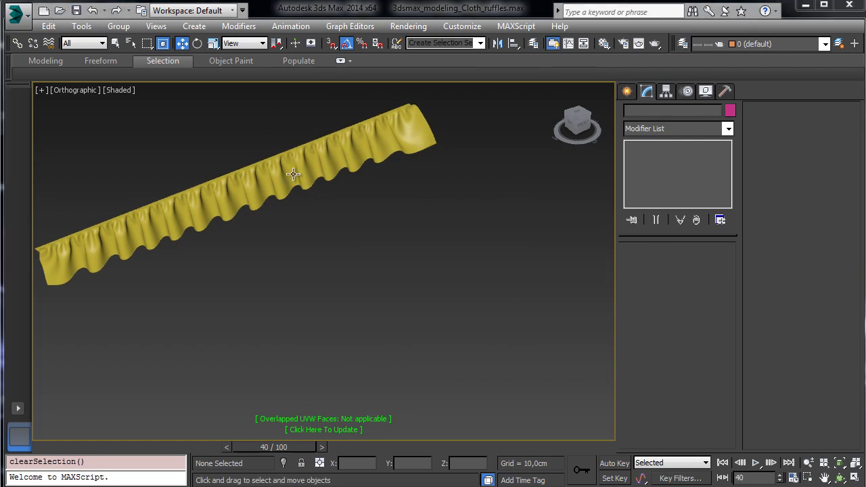
Step: Select the snapshot ruffle, update its overlapped UVW faces check and inspect the mesh from a lower angle
left_click(289, 179)
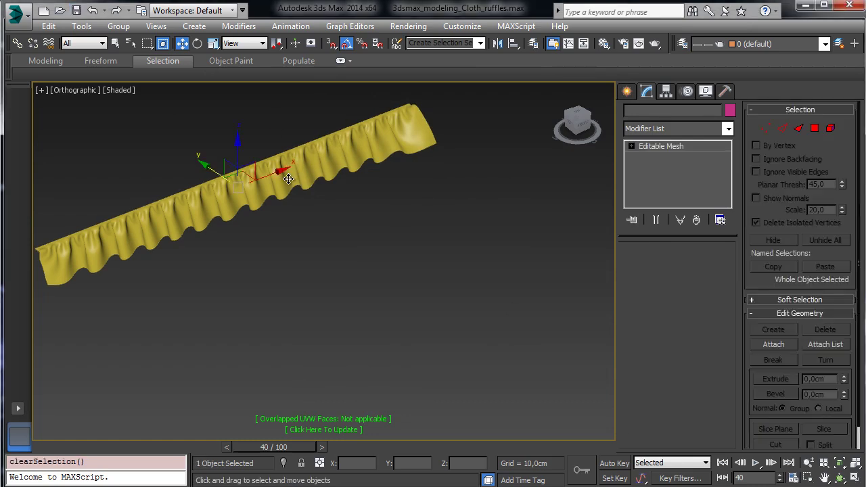
left_click(328, 431)
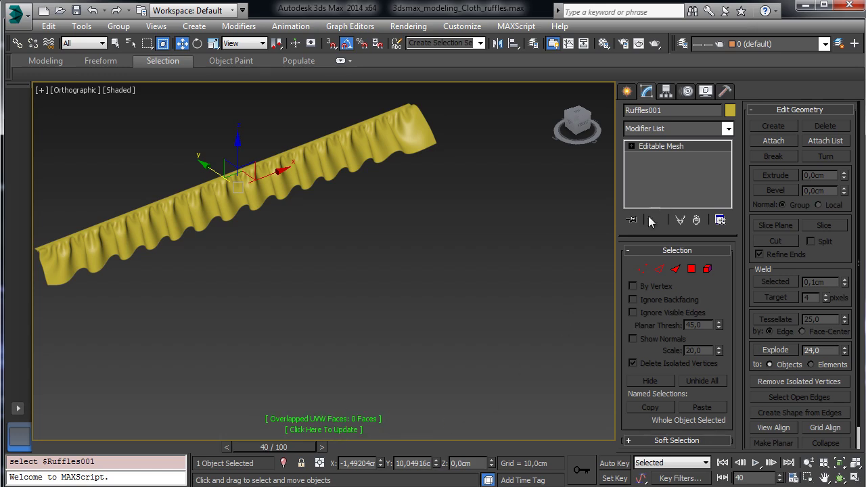
left_click(839, 463)
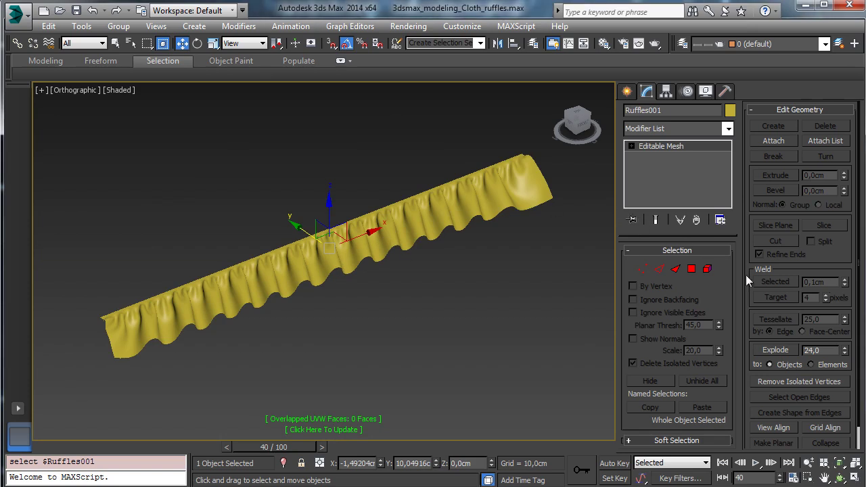
left_click(839, 478)
left_click_drag(254, 247, 262, 219)
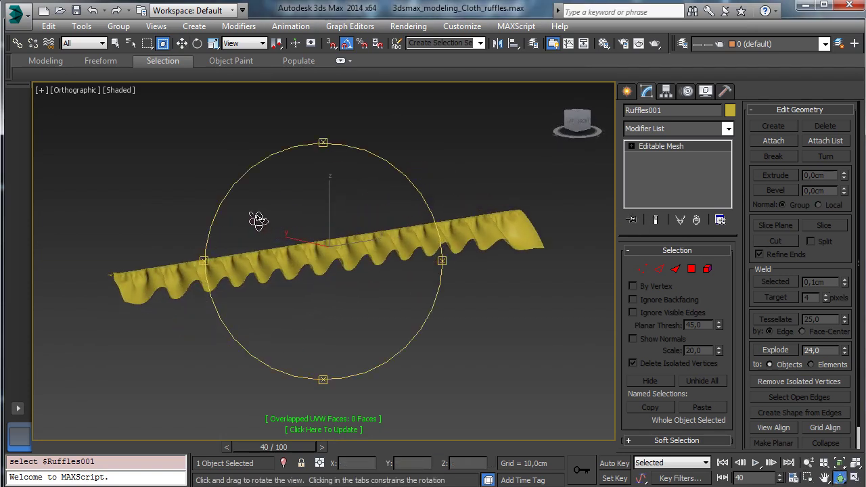
Step: Draw an ellipse about 82 cm long and 117 cm wide in the top view and move it behind the ruffle strip
left_click(808, 462)
left_click_drag(386, 291, 402, 341)
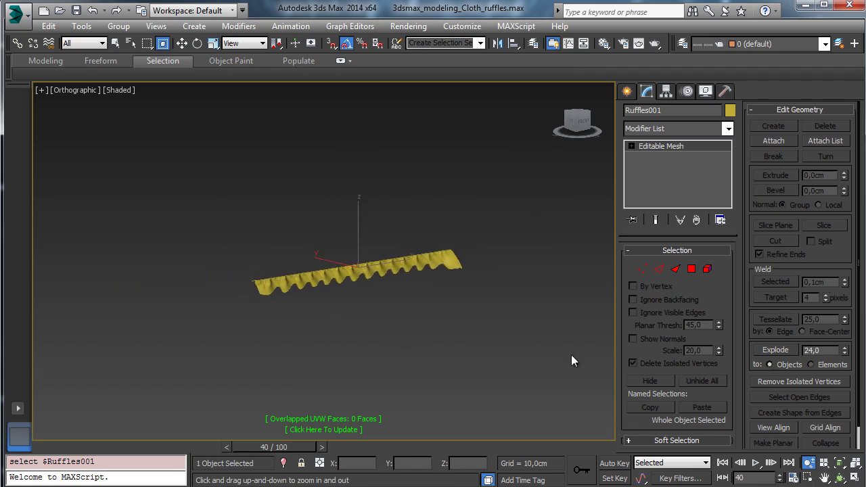
left_click(855, 466)
left_click(627, 92)
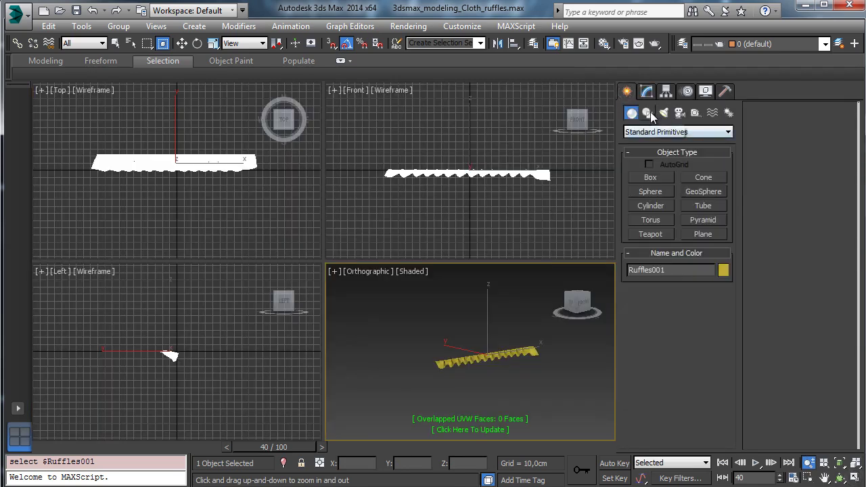
left_click(648, 112)
left_click(651, 203)
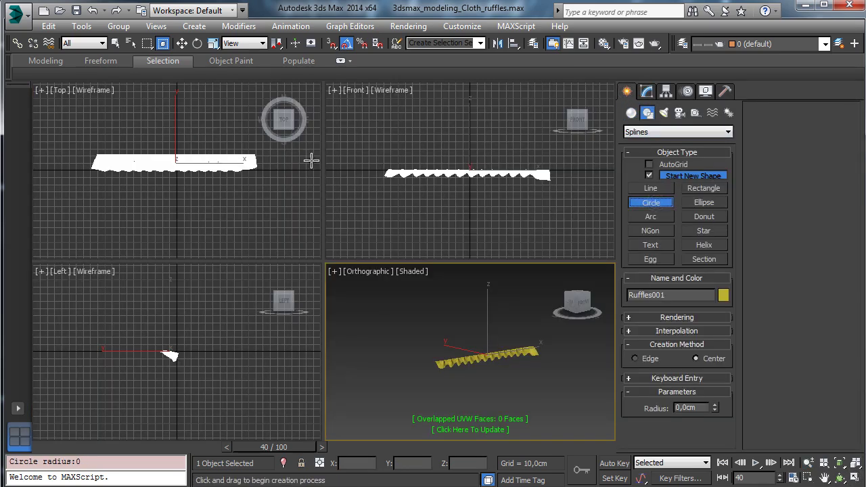
left_click(704, 203)
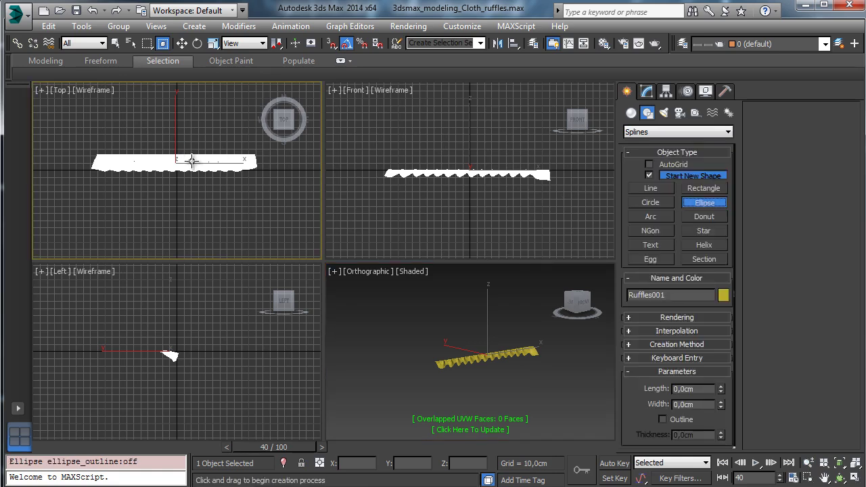
left_click_drag(173, 144, 253, 201)
left_click(181, 42)
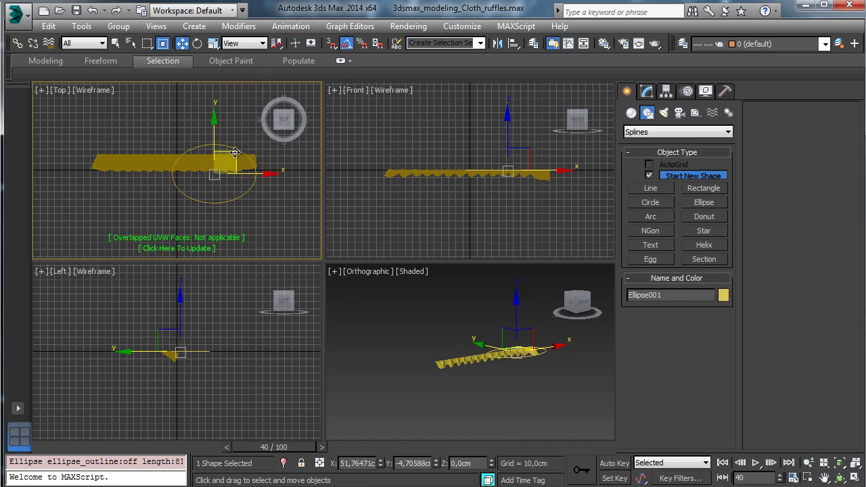
left_click_drag(234, 154, 199, 106)
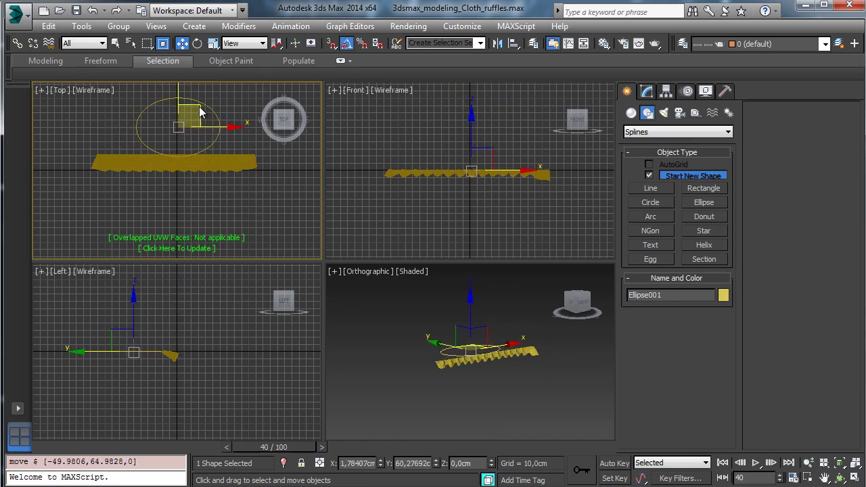
right_click(541, 150)
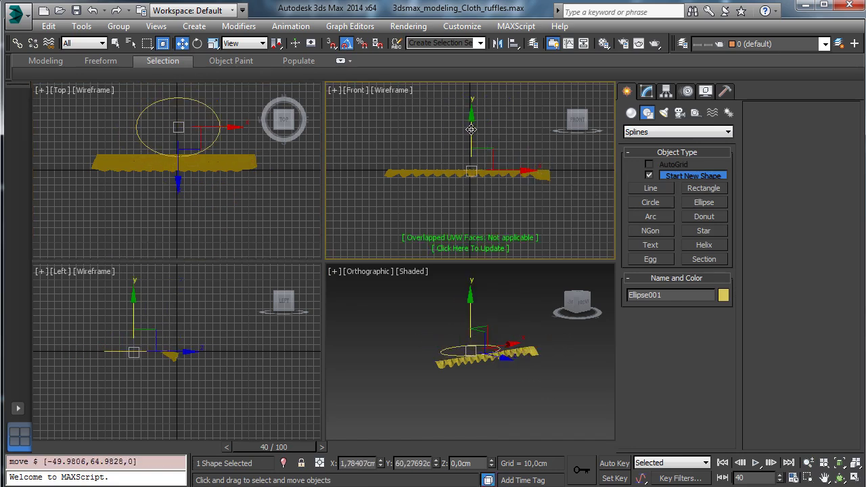
left_click_drag(471, 129, 472, 141)
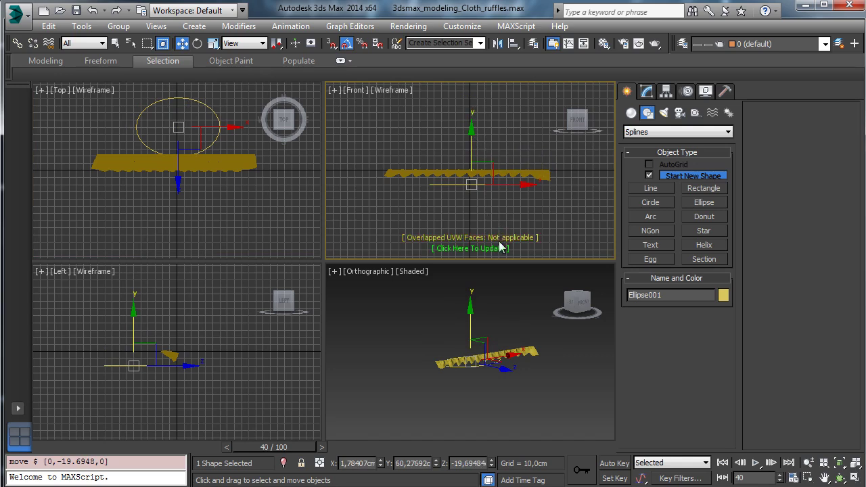
left_click(92, 10)
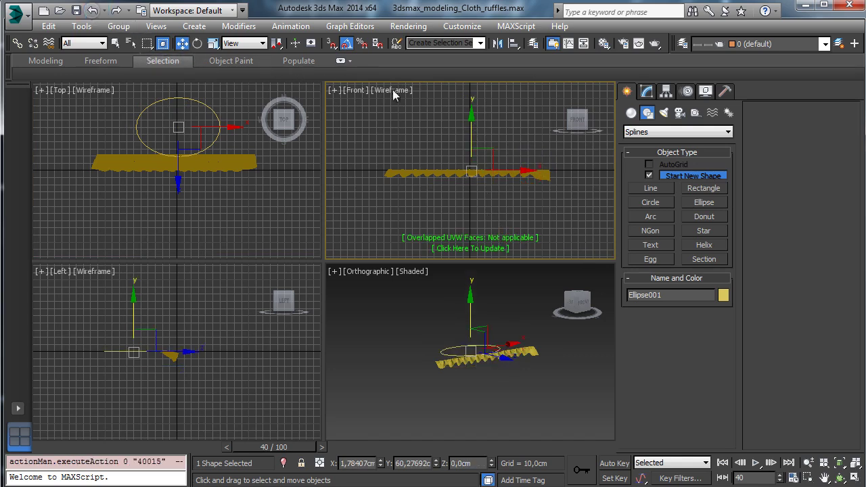
left_click_drag(469, 136, 470, 147, "shift")
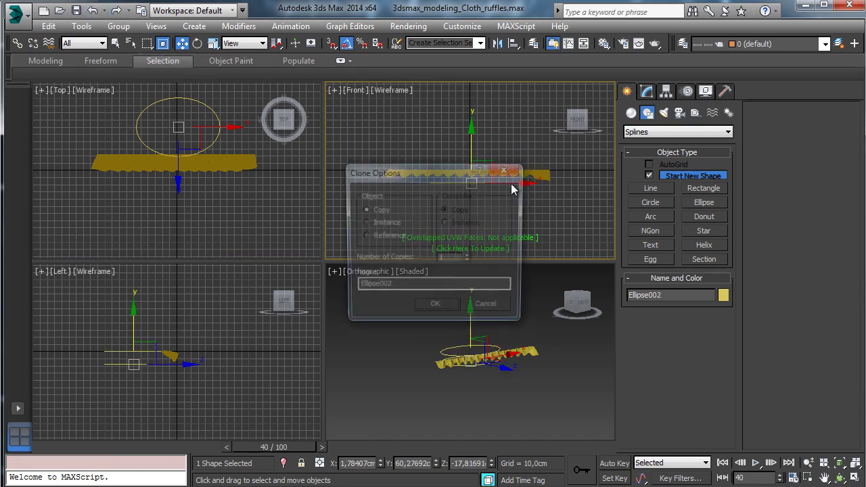
left_click(459, 259)
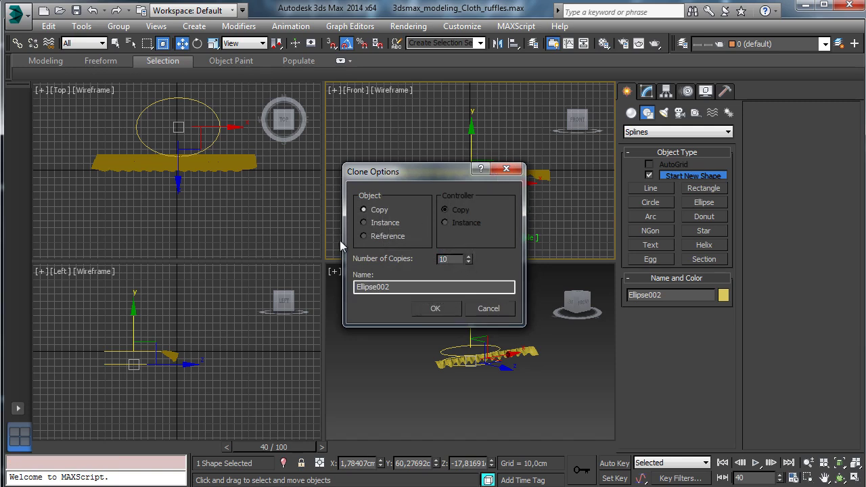
type("0")
left_click(490, 309)
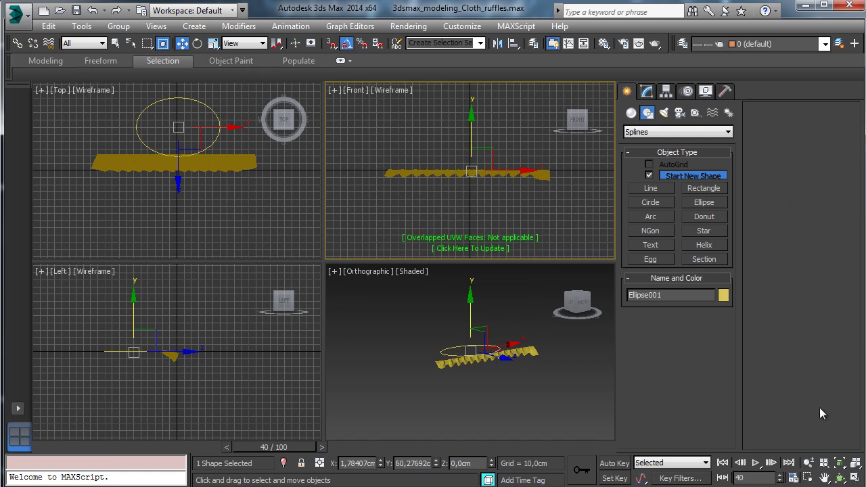
Step: Start an Array of the ellipse with a live preview, keeping the ellipse in sight in the enlarged orthographic view
right_click(549, 396)
left_click(854, 478)
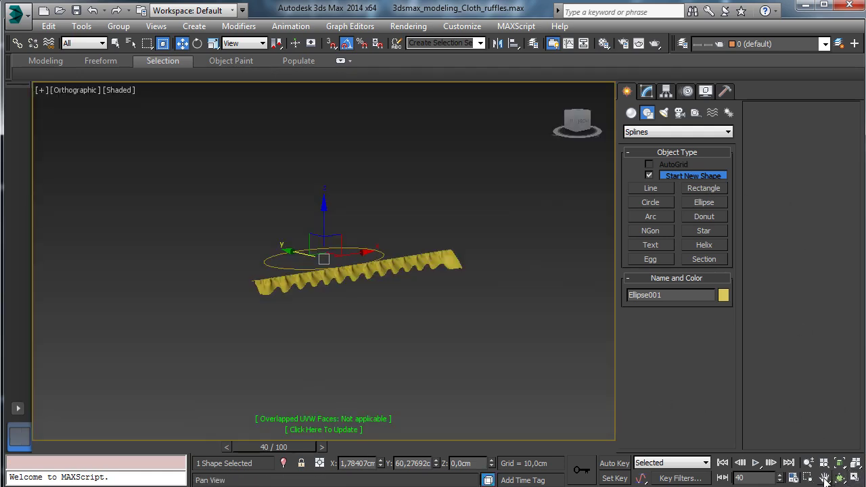
left_click(824, 478)
left_click_drag(417, 314, 404, 248)
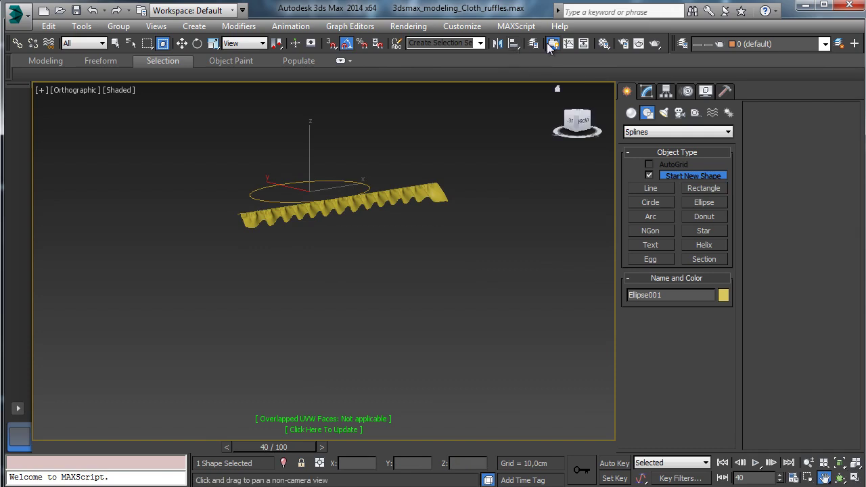
type("x")
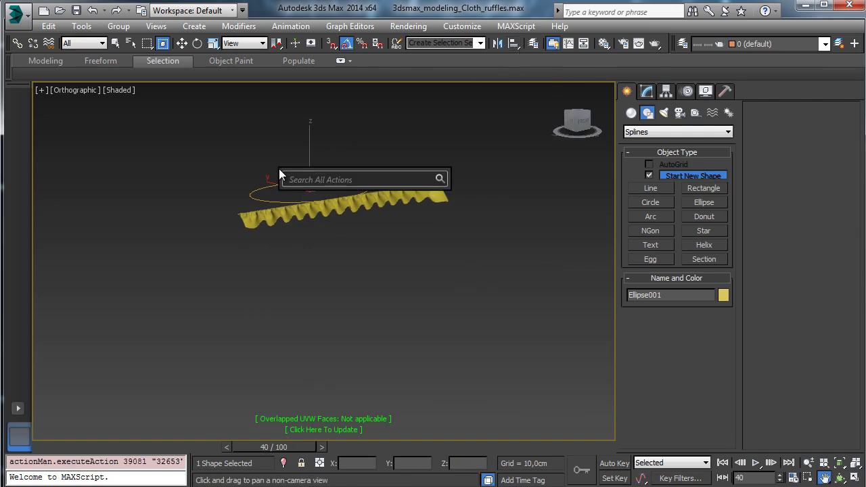
type("AR")
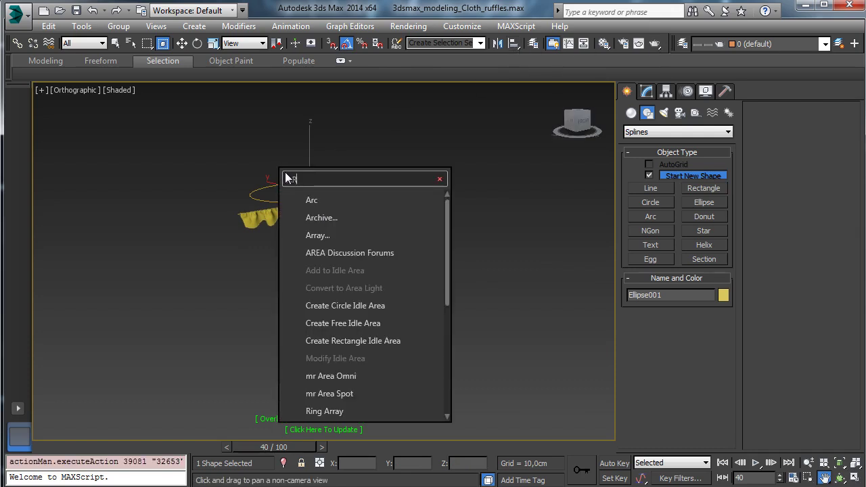
left_click(326, 236)
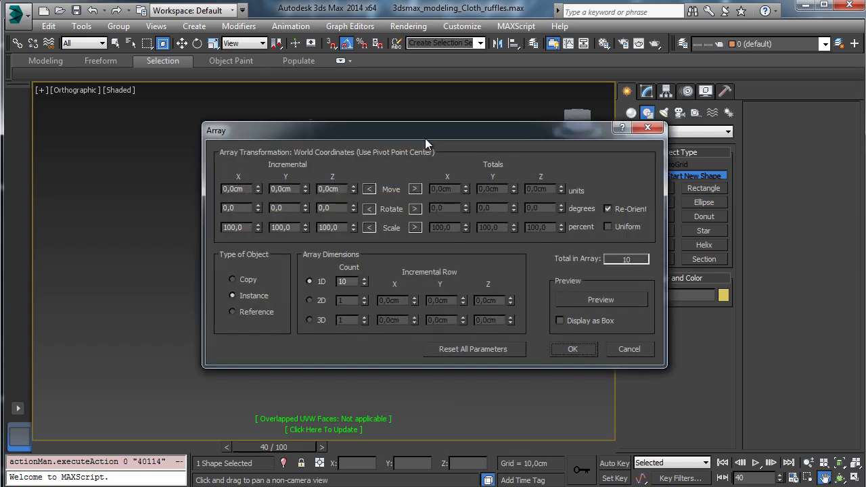
left_click_drag(425, 138, 612, 27)
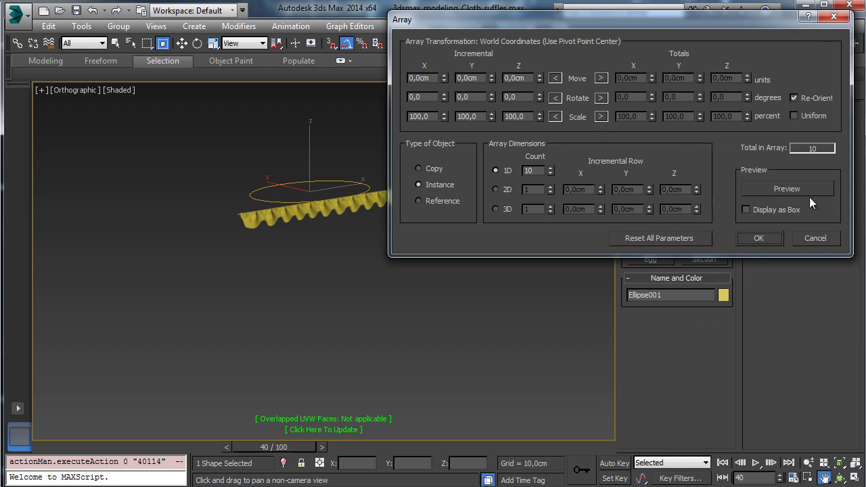
left_click(777, 189)
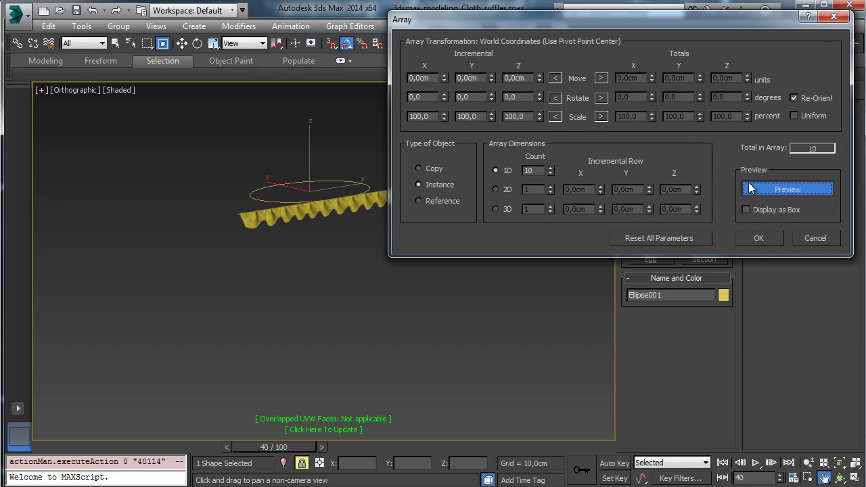
Step: Set the array's total Z move to -127 cm and its total X and Y scale to 150 percent
left_click(601, 79)
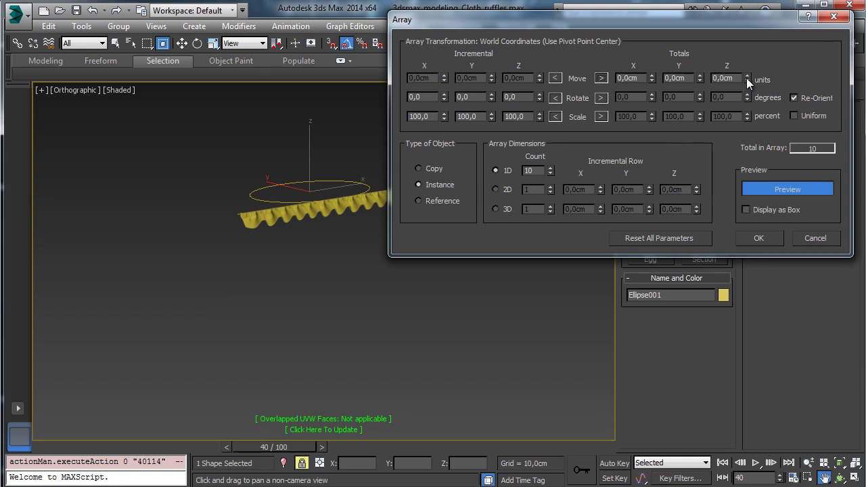
left_click_drag(748, 79, 743, 164)
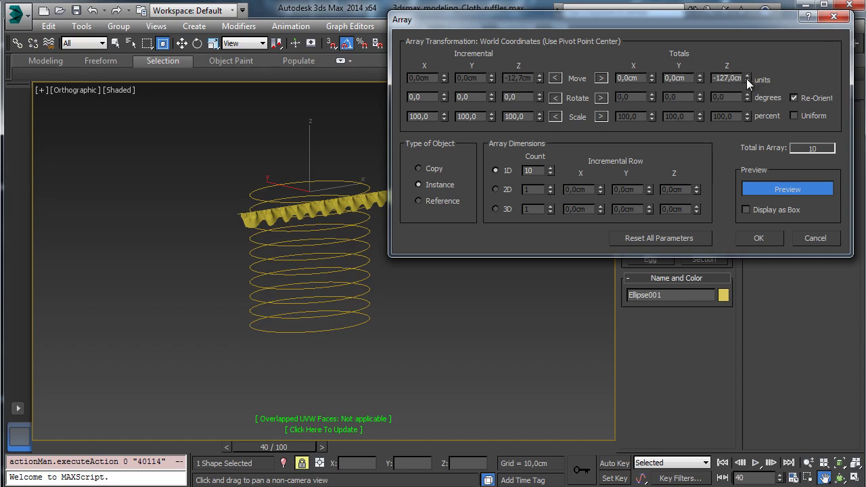
left_click(601, 116)
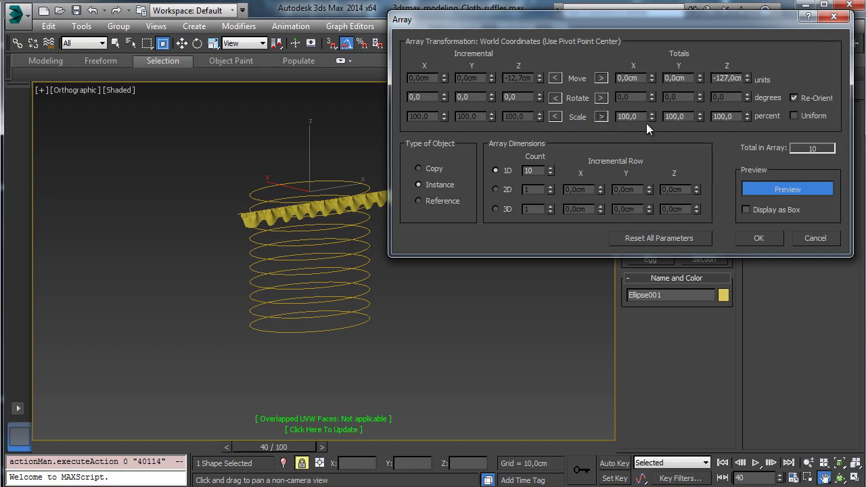
double_click(644, 117)
type("150")
double_click(687, 116)
type("15")
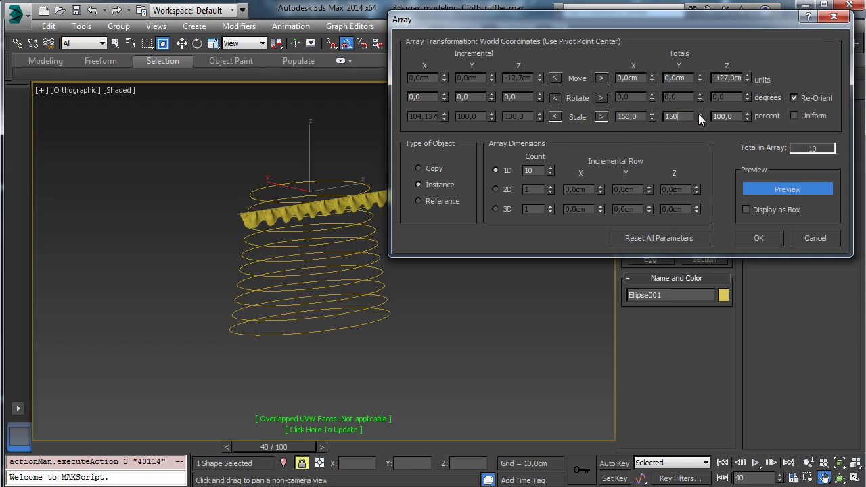
type("0")
key("Tab")
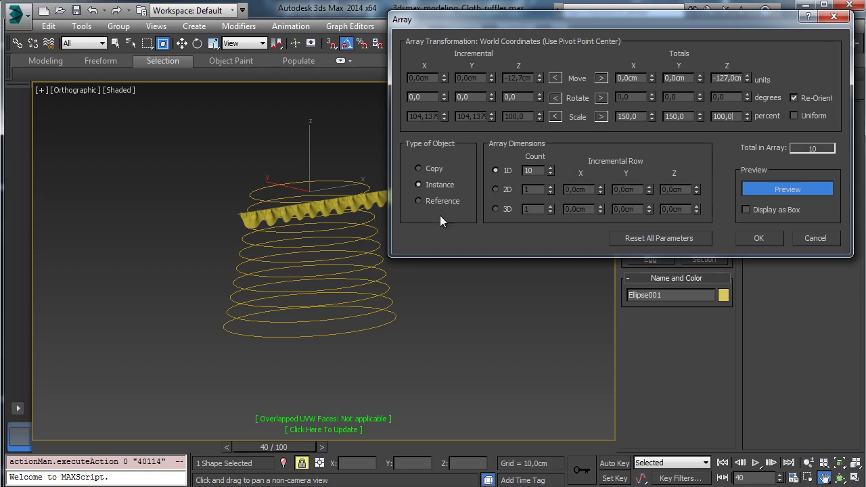
Step: Raise the array count to 15, extend the total Z move to -157 cm and create the array
double_click(530, 171)
type("15")
left_click(687, 117)
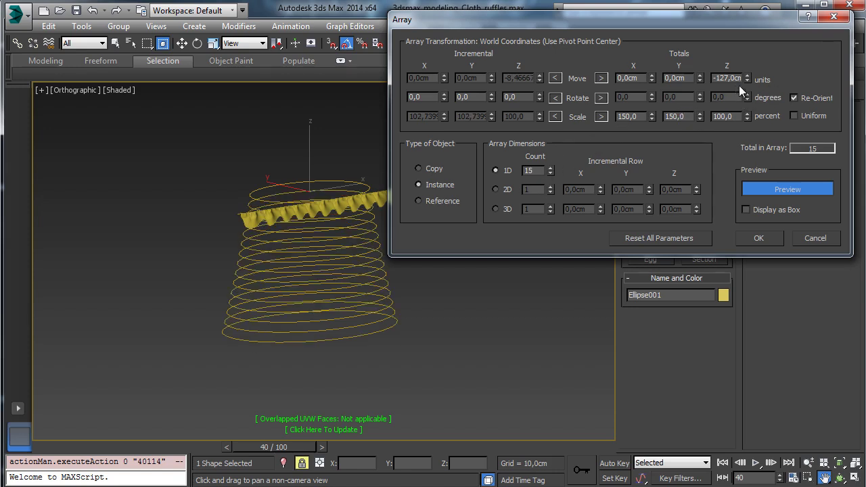
left_click_drag(748, 80, 748, 100)
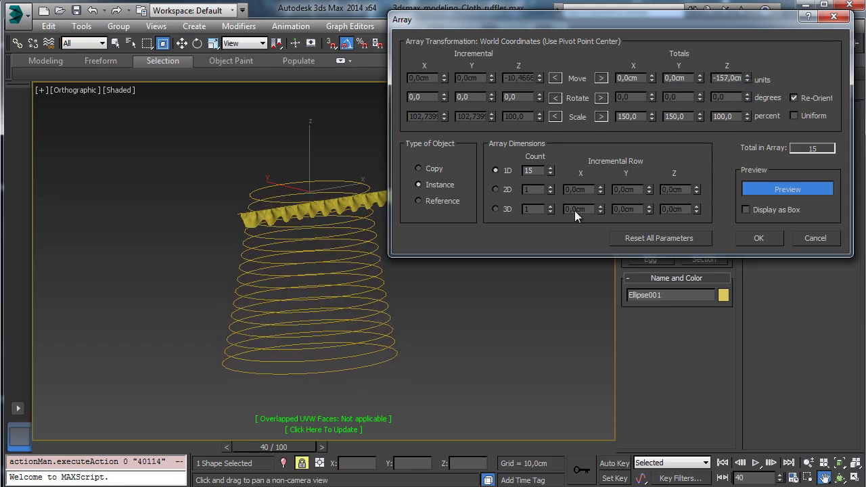
left_click(760, 238)
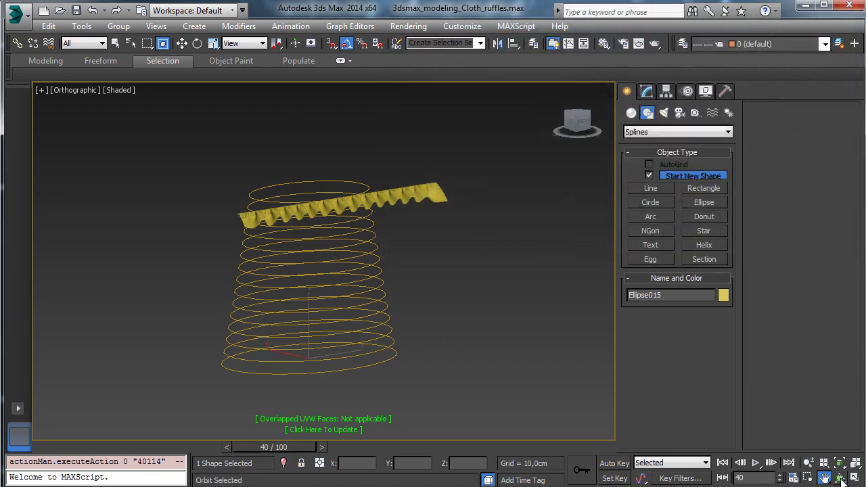
Step: Switch to crossing selection and select all 15 ellipses of the array
left_click(842, 480)
left_click_drag(309, 269, 358, 275)
left_click(116, 42)
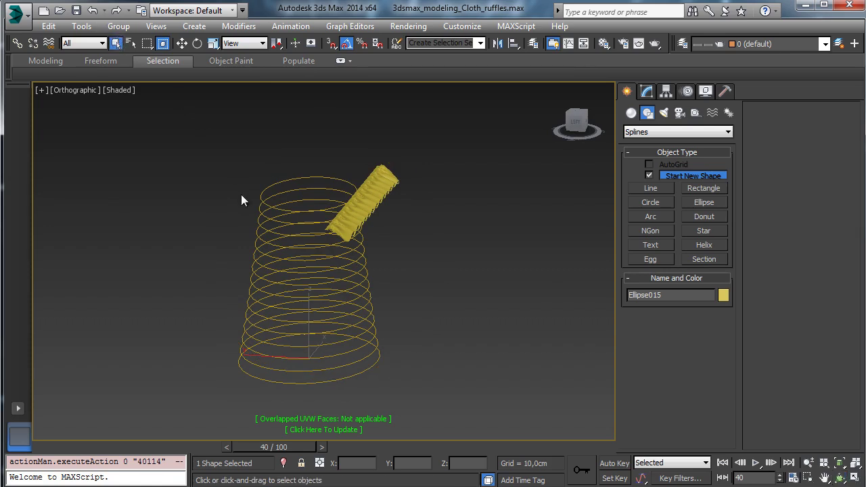
left_click_drag(308, 400, 309, 401)
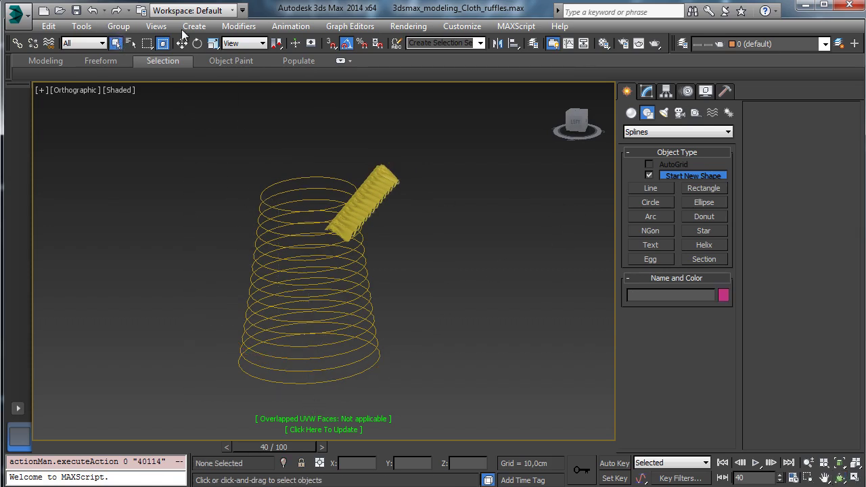
left_click(163, 44)
left_click_drag(278, 334, 281, 337)
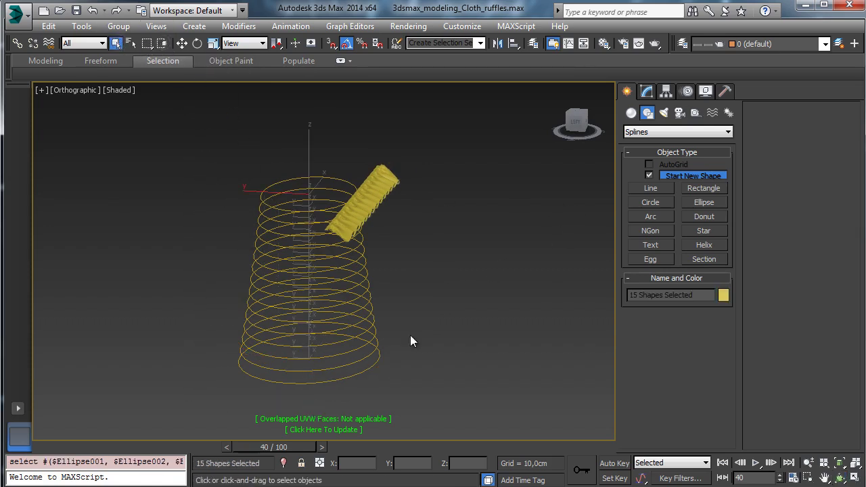
Step: Enable adaptive interpolation for all the selected ellipses
left_click(647, 91)
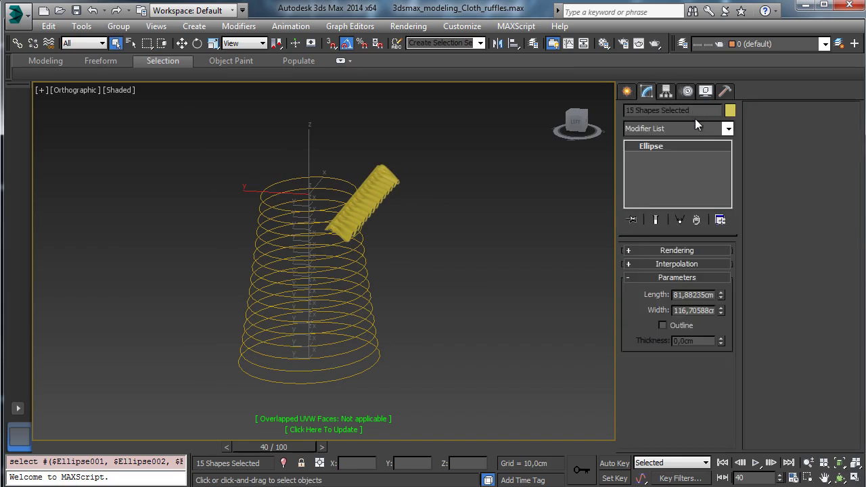
left_click(729, 132)
left_click(730, 132)
left_click(673, 264)
left_click(676, 303)
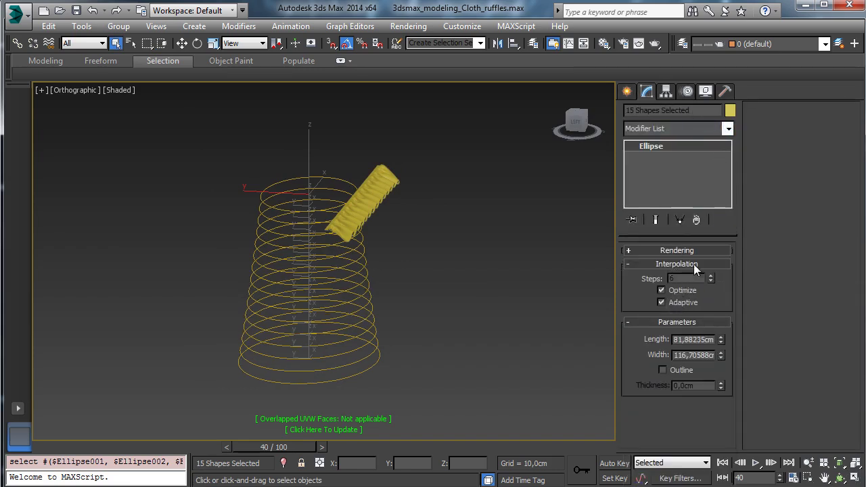
Step: Apply a Noise modifier to the ellipses with strength X about 56.6 cm, Y 25.9 cm and scale 25
left_click(728, 128)
left_click_drag(729, 168, 707, 343)
left_click(657, 414)
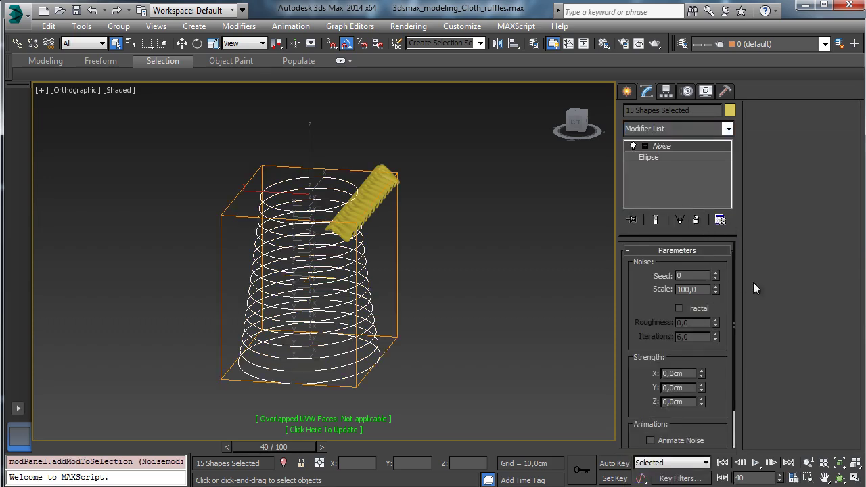
left_click_drag(702, 373, 668, 223, "ctrl")
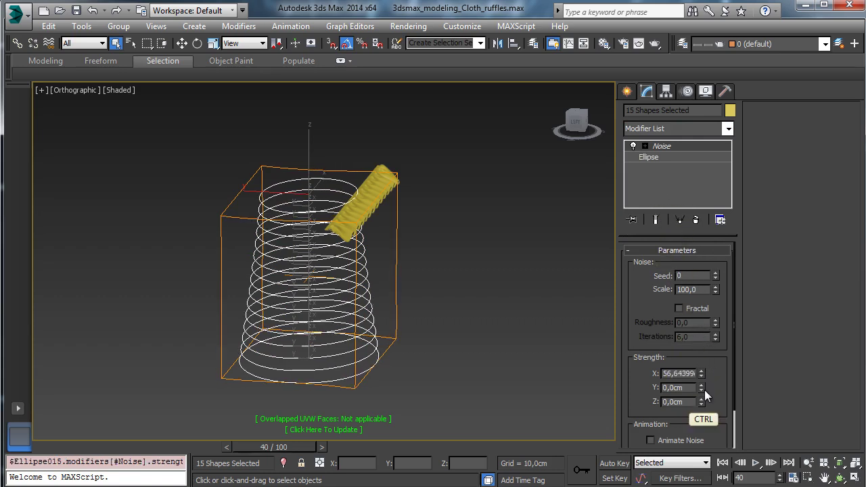
left_click_drag(705, 390, 682, 220, "ctrl")
left_click_drag(715, 289, 715, 338)
left_click(840, 478)
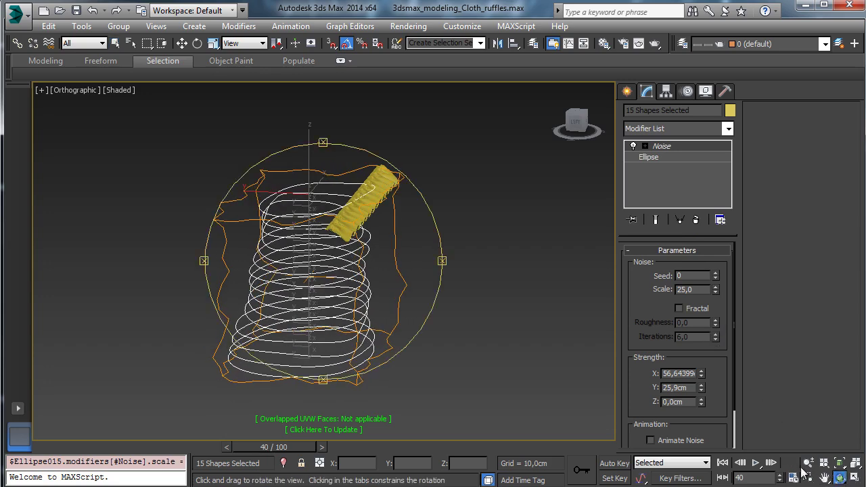
left_click_drag(321, 278, 233, 285)
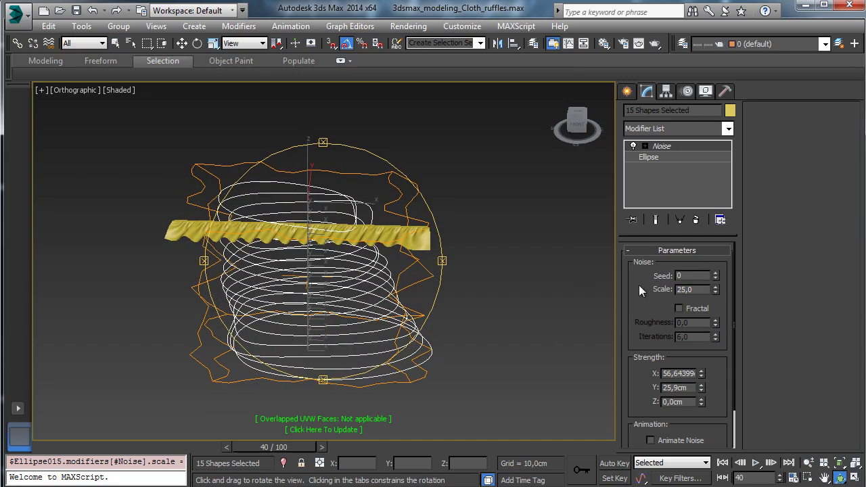
Step: Try Noise modifier scale values of 5 and 2 on the 15 selected ellipses
double_click(697, 289)
type("5")
key("Return")
type("2")
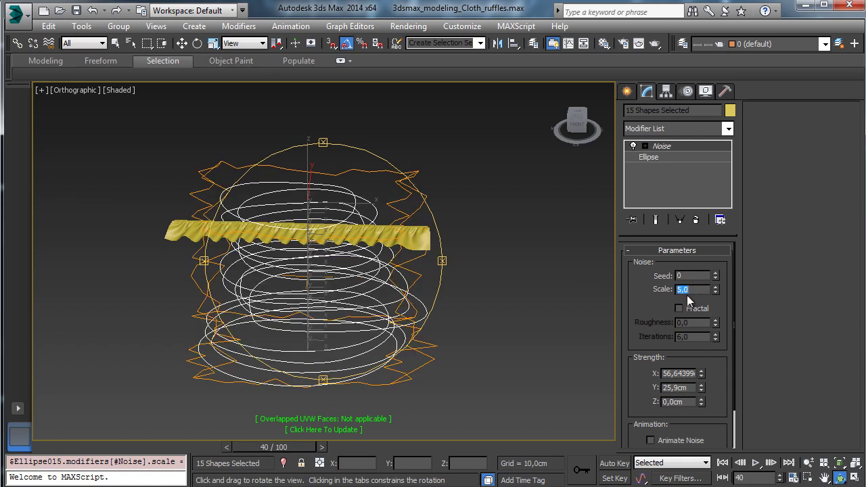
key("Return")
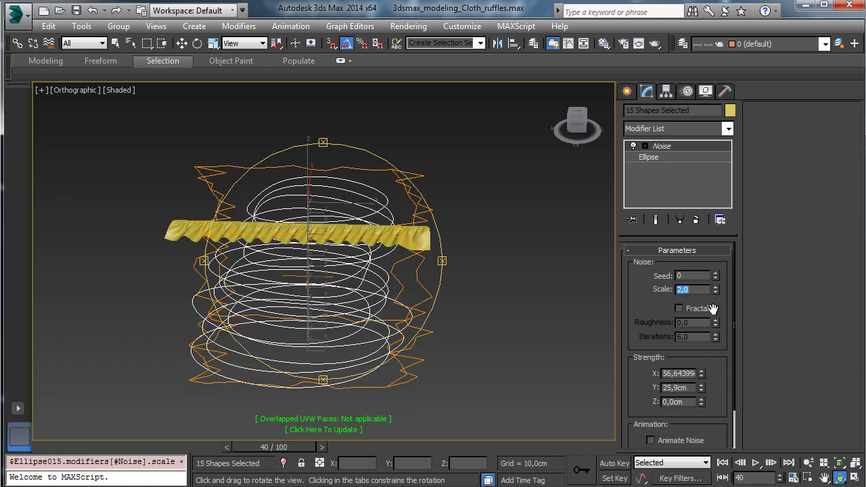
Step: Set the Noise modifier's X and Y strength to 5 cm on the selected ellipses
double_click(697, 373)
type("5")
key("Return")
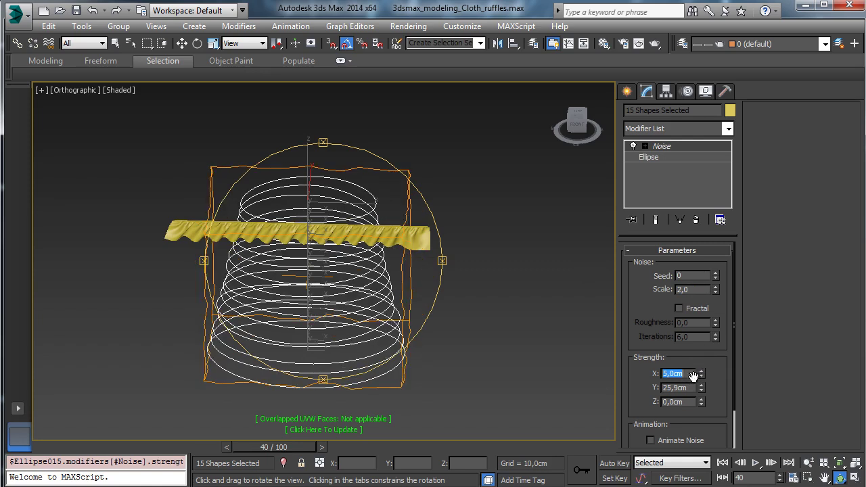
key("Tab")
type("5")
key("Return")
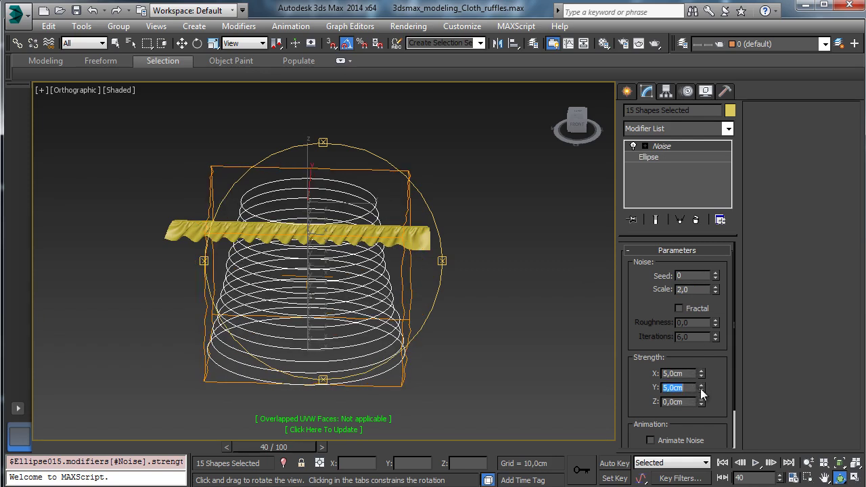
Step: Try Noise scale values of 1 and 0,5 on the selected ellipses and settle on a scale of 0,05
double_click(699, 289)
type("1")
key("Return")
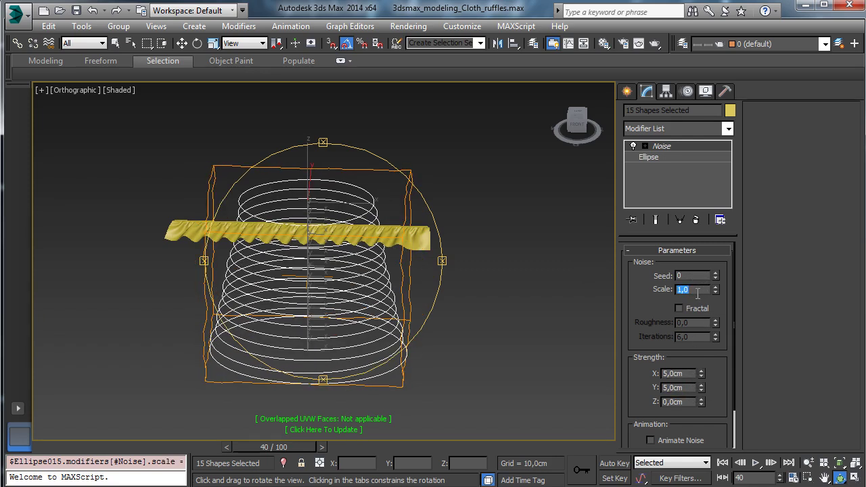
type("0,5")
key("Return")
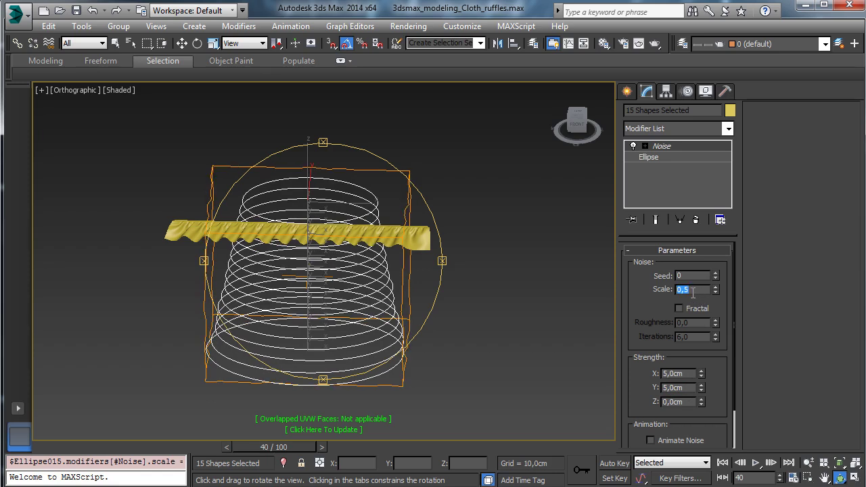
left_click(699, 290)
type("1")
key("Return")
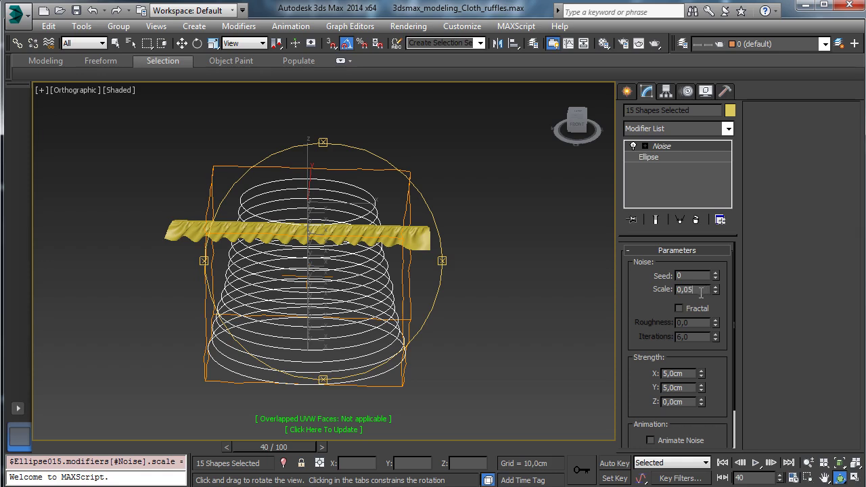
key("Return")
Step: Raise the Noise strength to about 7,55 cm in X and 11,9 cm in Y, and save the scene
left_click_drag(704, 372, 697, 353)
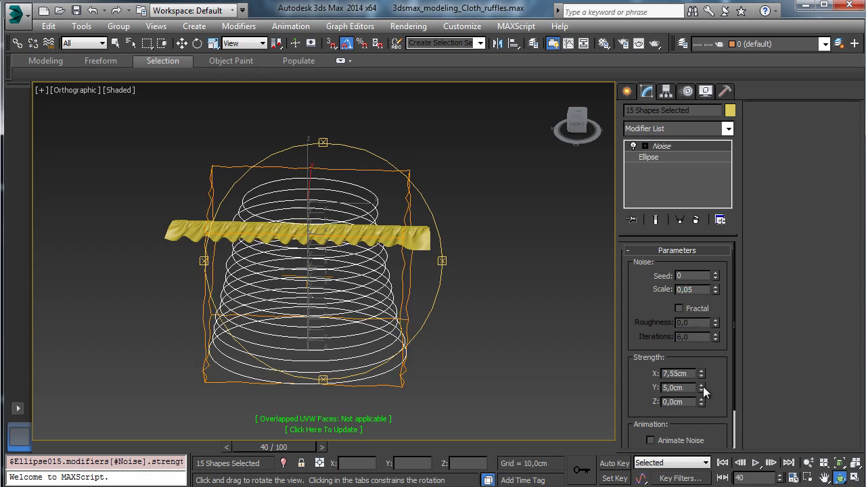
left_click_drag(702, 385, 690, 304)
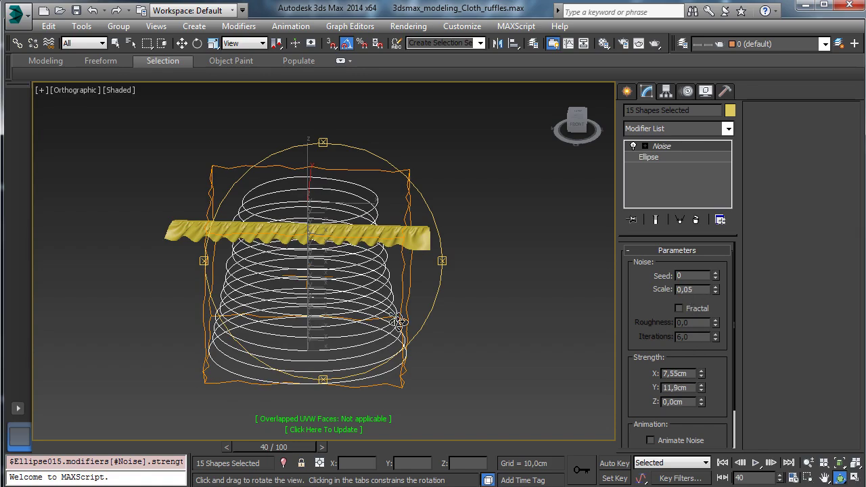
left_click_drag(341, 301, 381, 279)
left_click(809, 463)
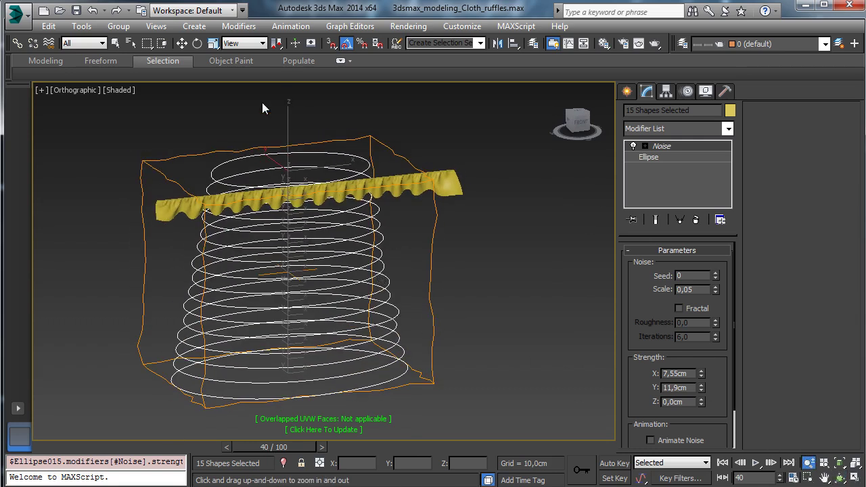
left_click(76, 10)
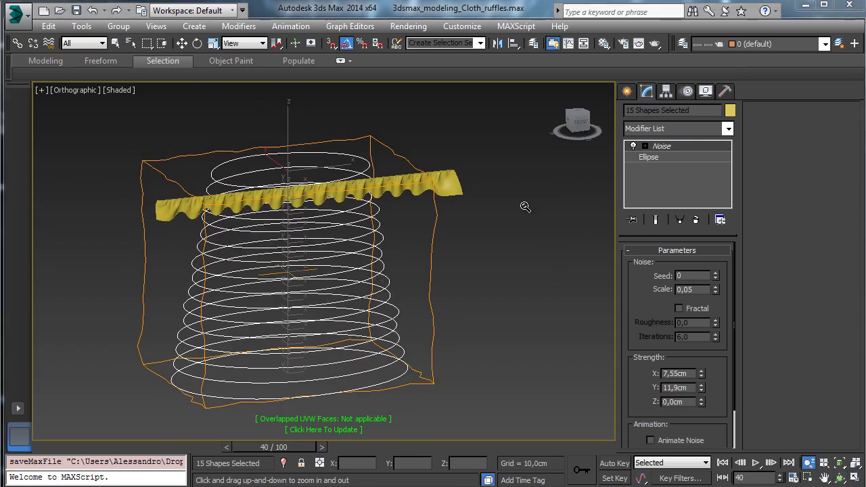
Step: Apply a PathDeform modifier to the yellow ruffle strip and pick the topmost ellipse as its path
left_click(116, 42)
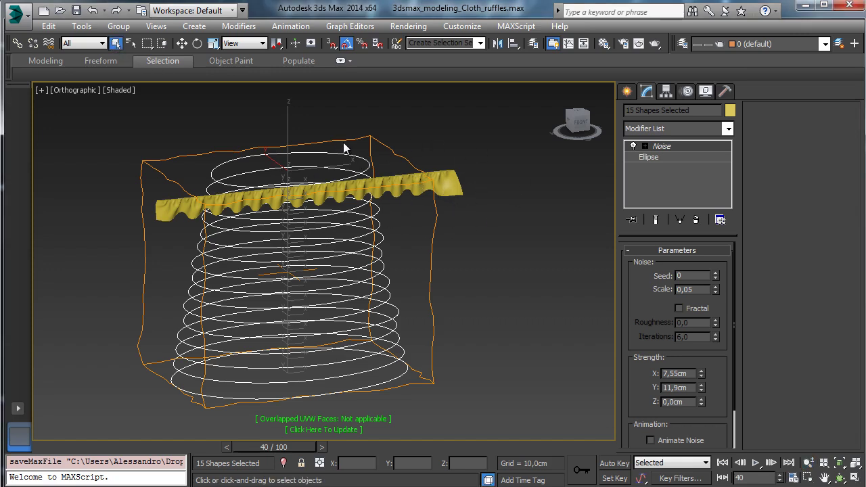
left_click(445, 181)
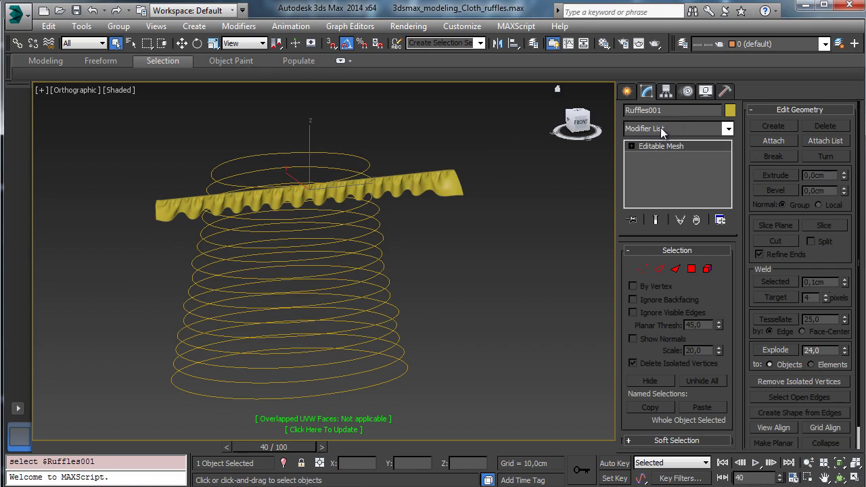
left_click(728, 128)
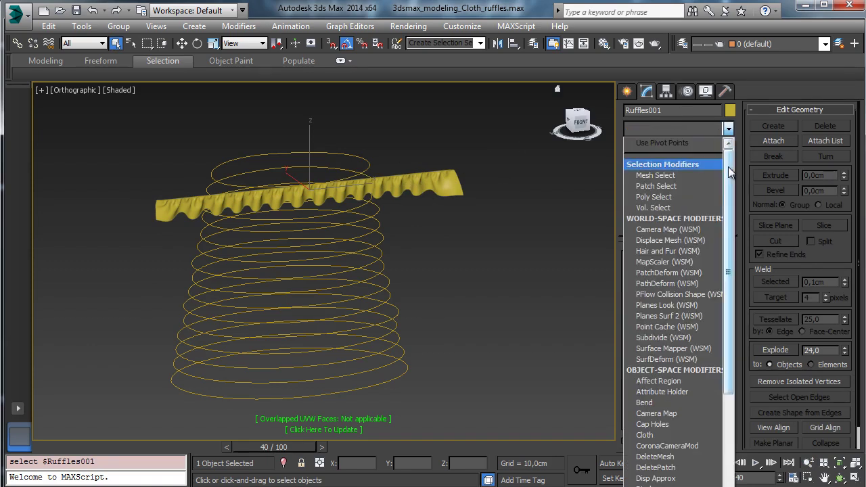
left_click_drag(729, 166, 660, 359)
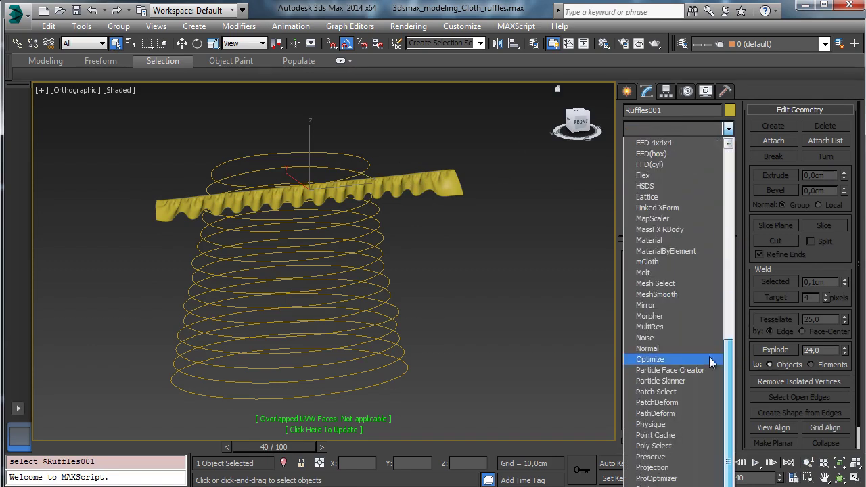
left_click(674, 407)
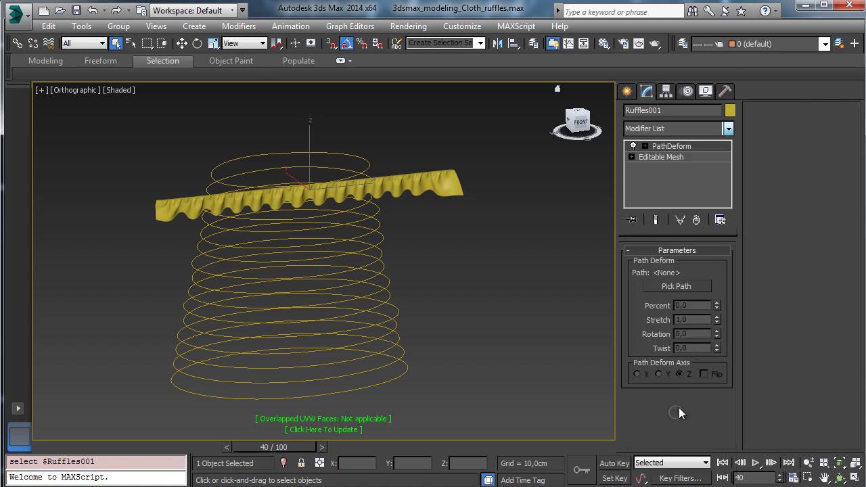
left_click(673, 287)
left_click(367, 161)
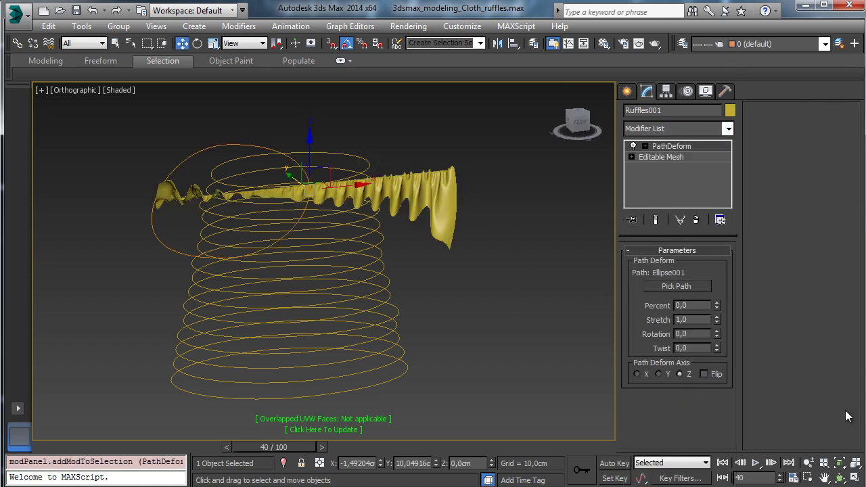
Step: Set the ruffle's path deform axis to X and its path rotation to 35
left_click(808, 463)
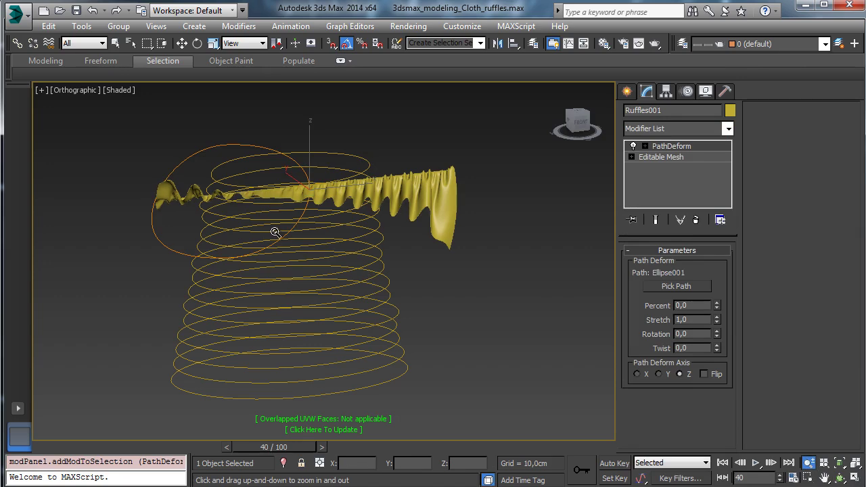
left_click_drag(277, 230, 264, 203)
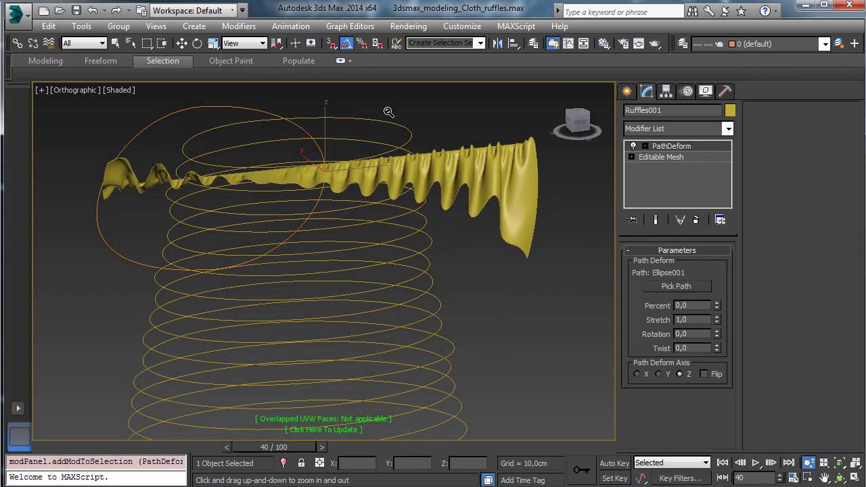
left_click(182, 43)
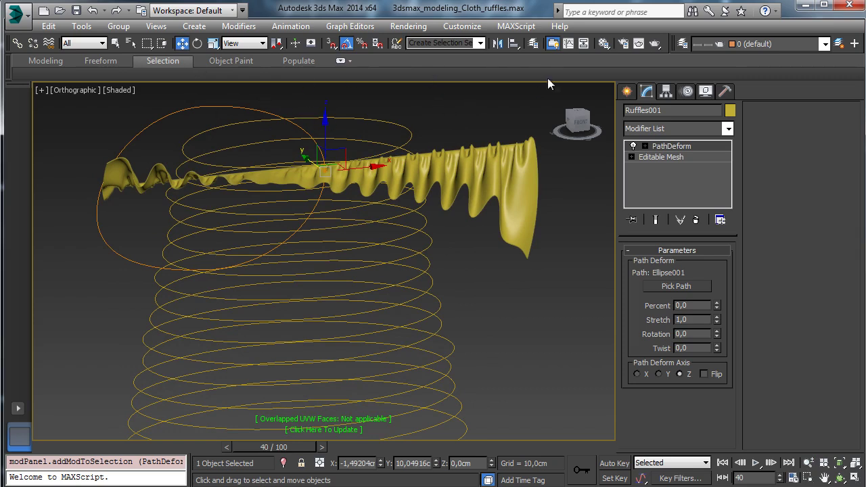
left_click(637, 374)
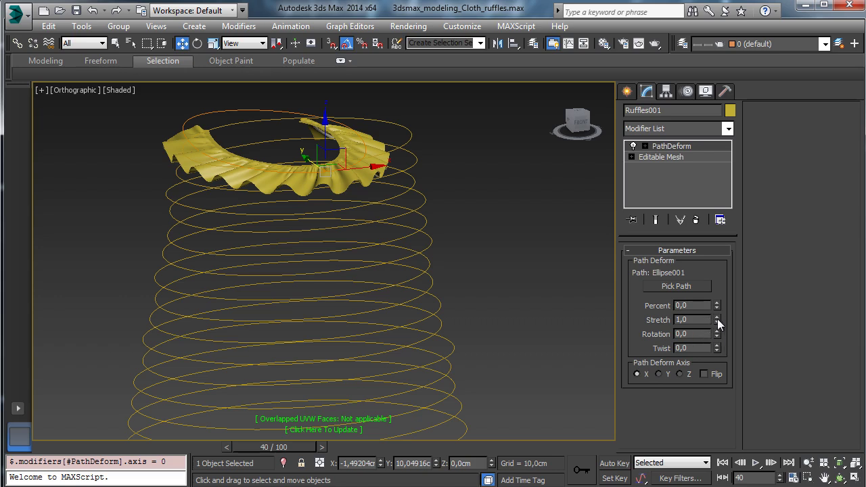
left_click_drag(717, 334, 717, 287)
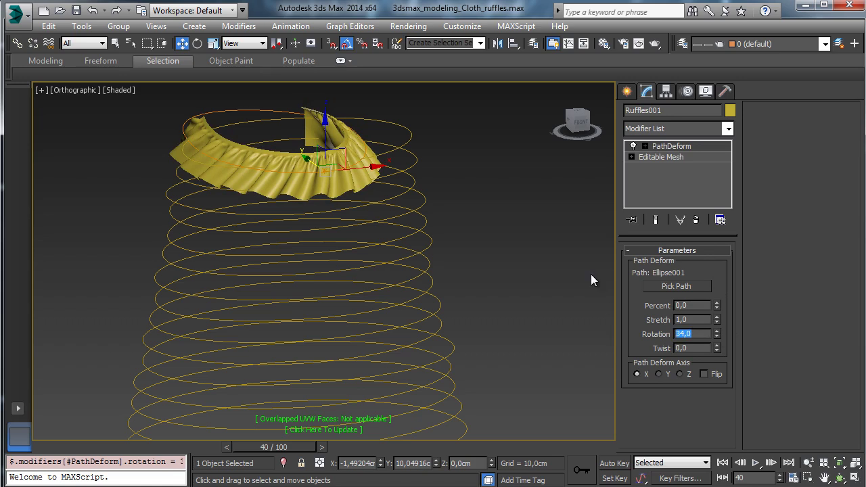
type("35")
key("Return")
Step: Adjust the ruffle's path deform to about -3,5 percent and 1,37 stretch, with the twist at 0
left_click_drag(716, 311, 708, 290)
left_click_drag(717, 348, 705, 334)
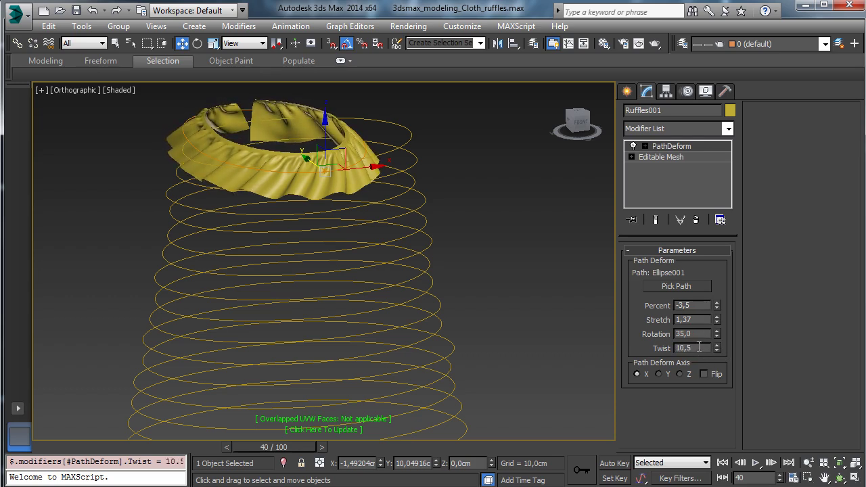
key("Return")
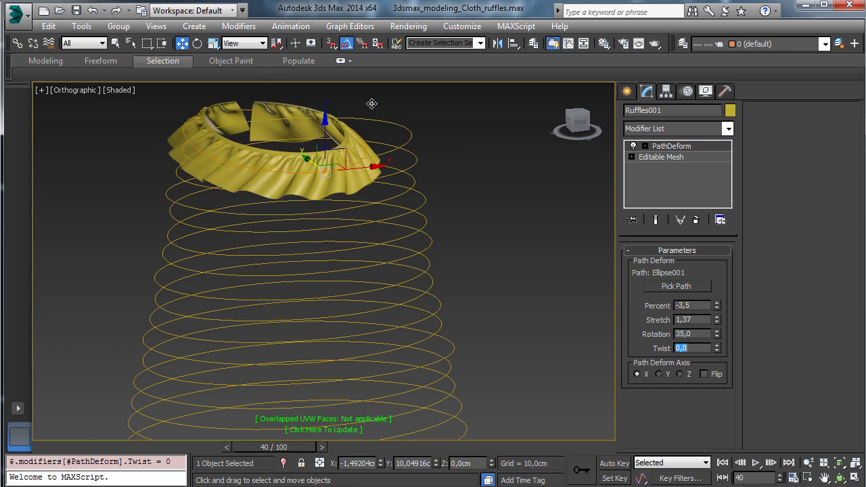
Step: Align the ruffle to the topmost ellipse in X, Y and Z position, pivot point to pivot point
left_click(514, 43)
left_click(401, 127)
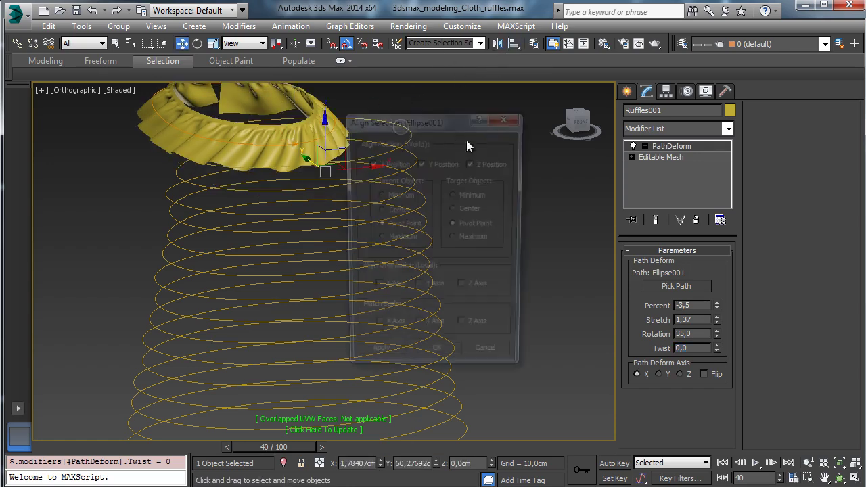
left_click_drag(441, 125, 662, 119)
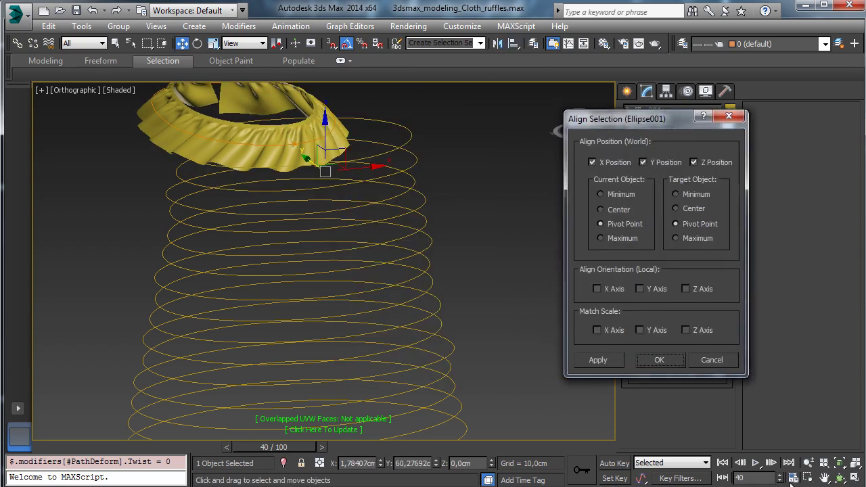
left_click(659, 359)
Step: Rotate the ruffle ring -90 degrees about the Z axis in the top view
left_click(197, 43)
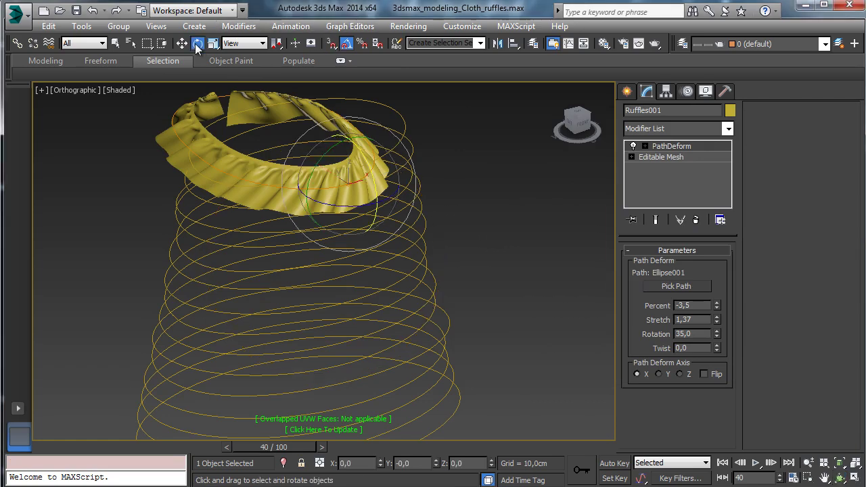
left_click(69, 94)
left_click(120, 174)
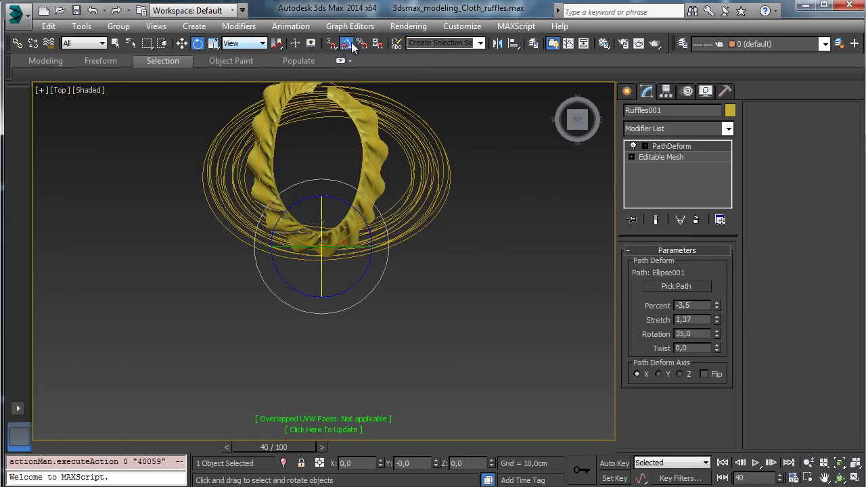
left_click_drag(344, 197, 398, 244)
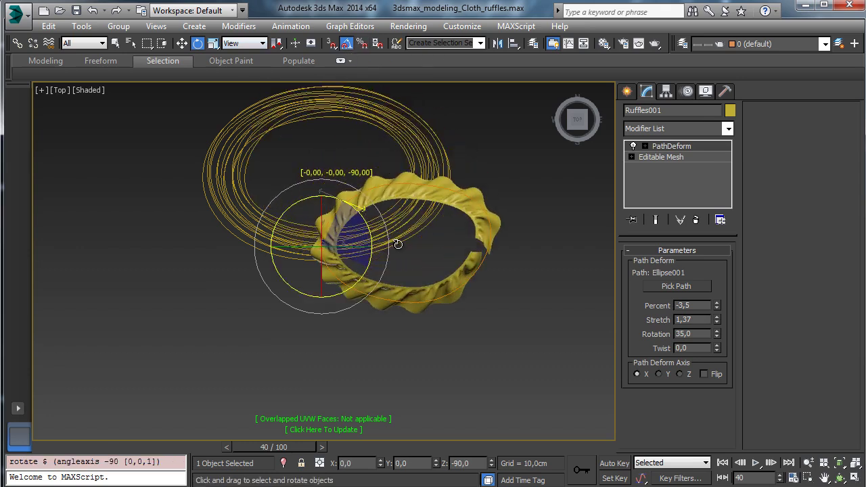
left_click_drag(398, 244, 398, 245)
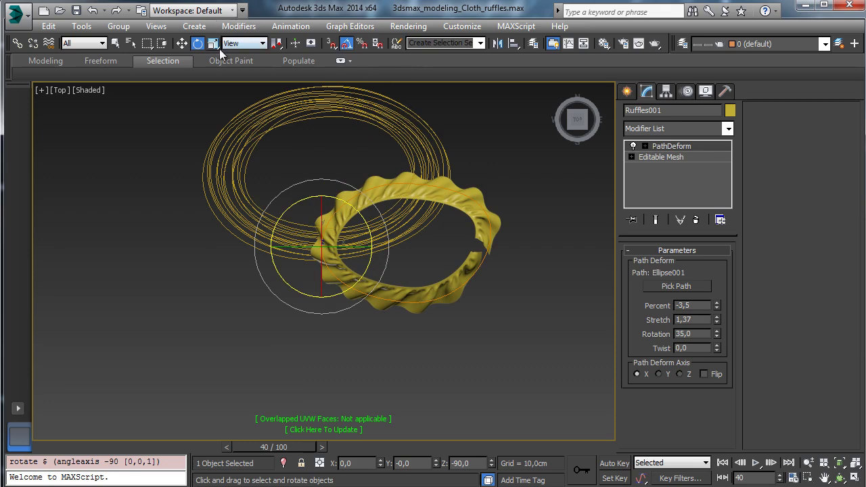
Step: Isolate the ruffle together with the second ellipse from the top, and reselect only the ruffle in the shaded top view
left_click(840, 463)
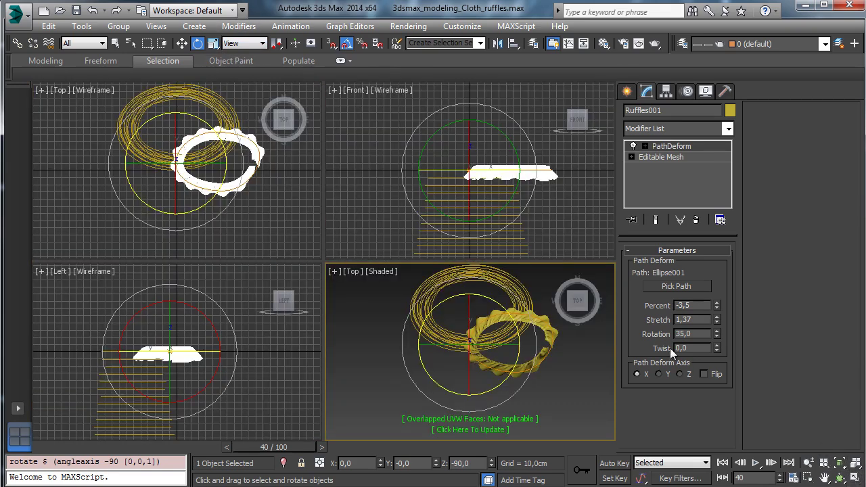
left_click(444, 170, "ctrl")
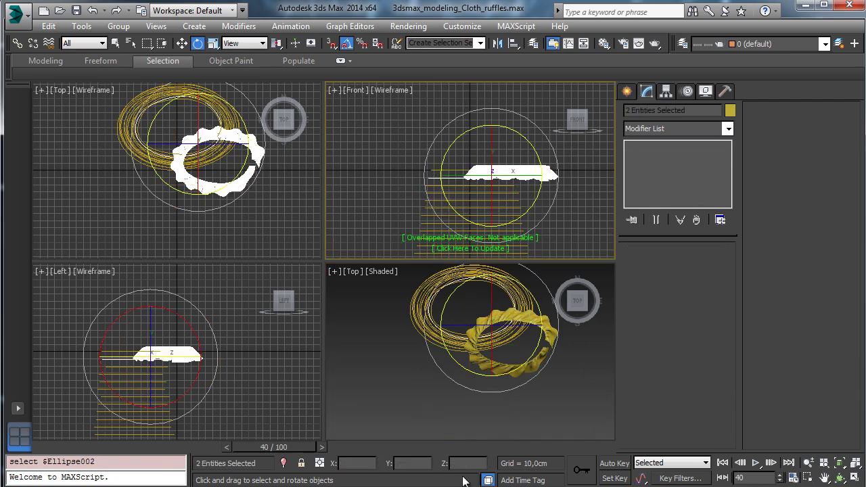
left_click(284, 463)
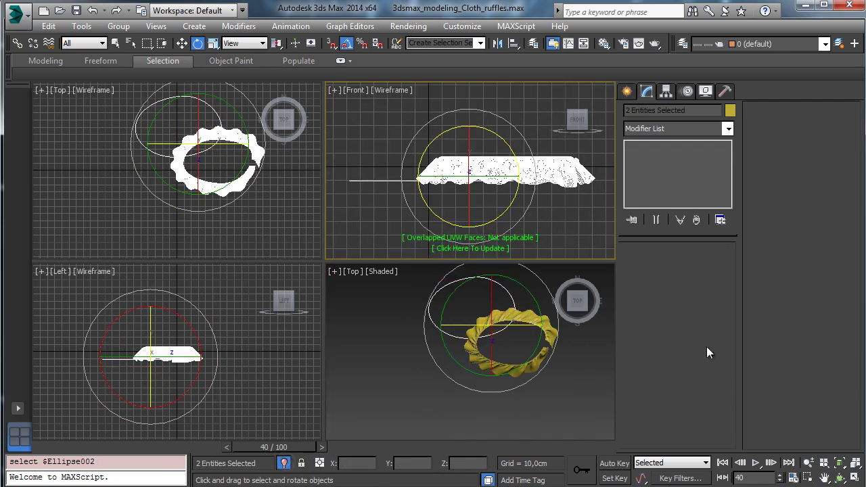
left_click(504, 391)
left_click(840, 463)
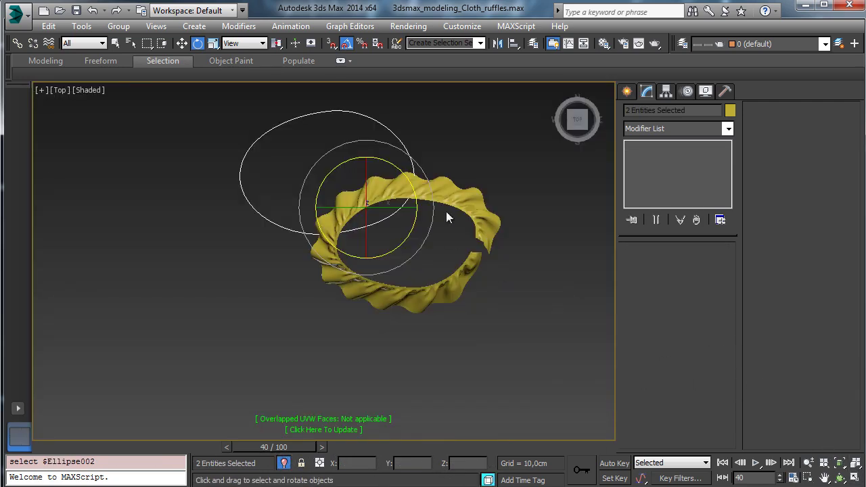
left_click(474, 209)
left_click(464, 212)
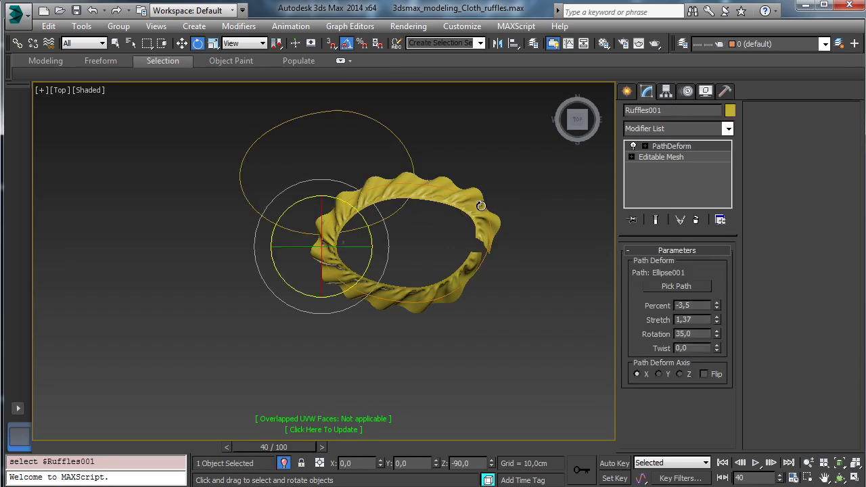
Step: Rotate the ruffle ring -180 degrees about the Z axis and move it onto the isolated ellipse in the top view
left_click(182, 43)
left_click_drag(340, 218, 527, 253)
left_click(198, 43)
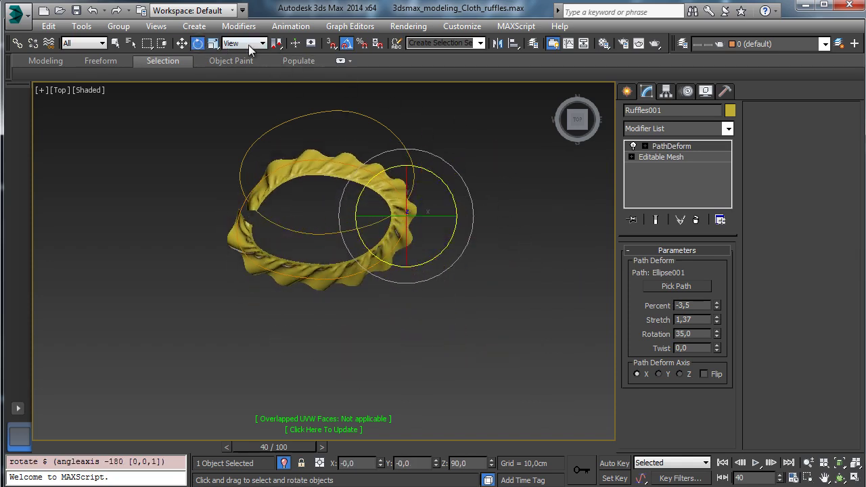
left_click(182, 43)
left_click_drag(425, 196, 431, 151)
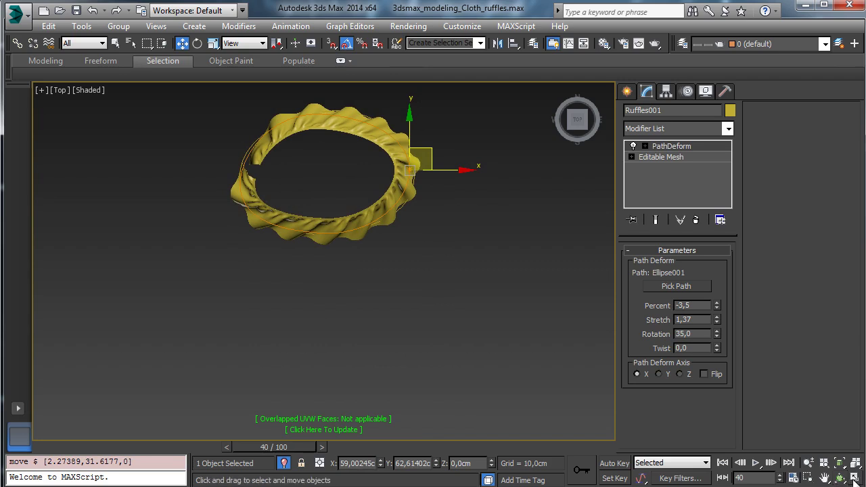
Step: Exit isolation to show the whole ellipse stack and adjust the ruffle's path deform to -11,5 percent with a rotation of 33,5
left_click(854, 479)
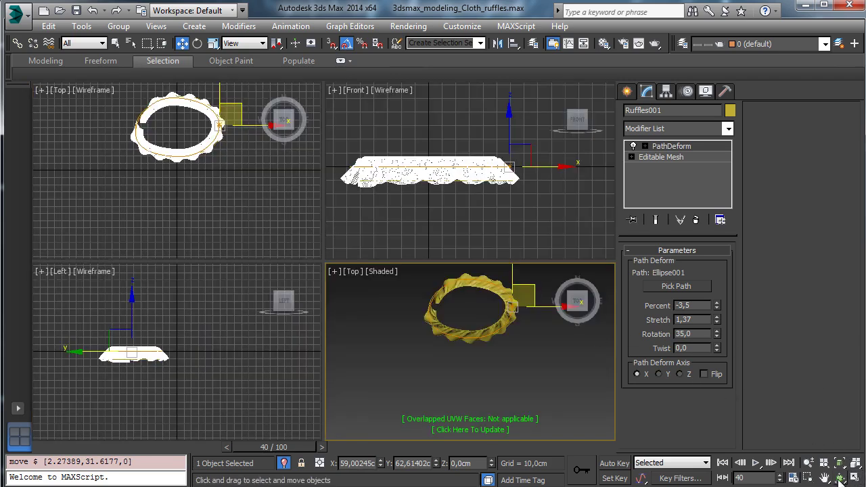
left_click(839, 478)
left_click_drag(464, 294, 515, 267)
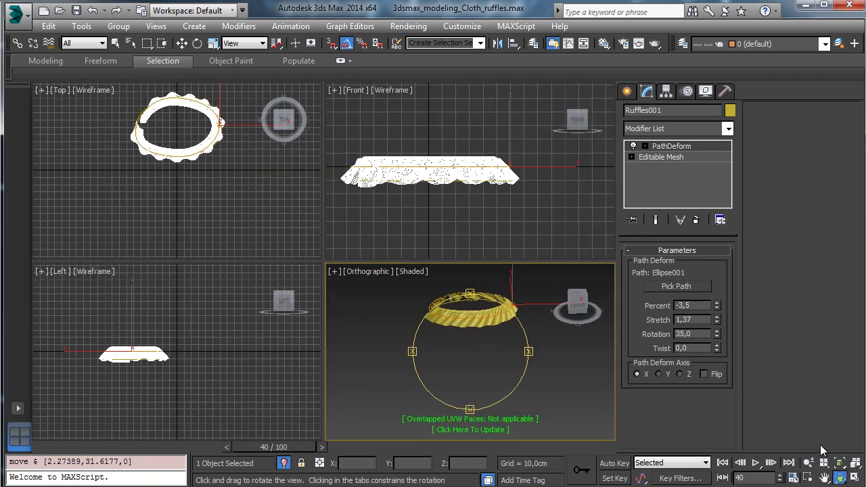
left_click(854, 479)
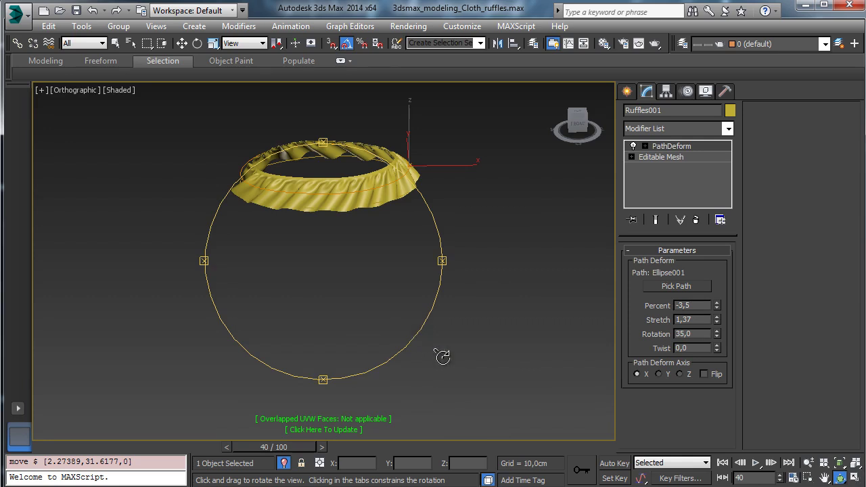
left_click(289, 463)
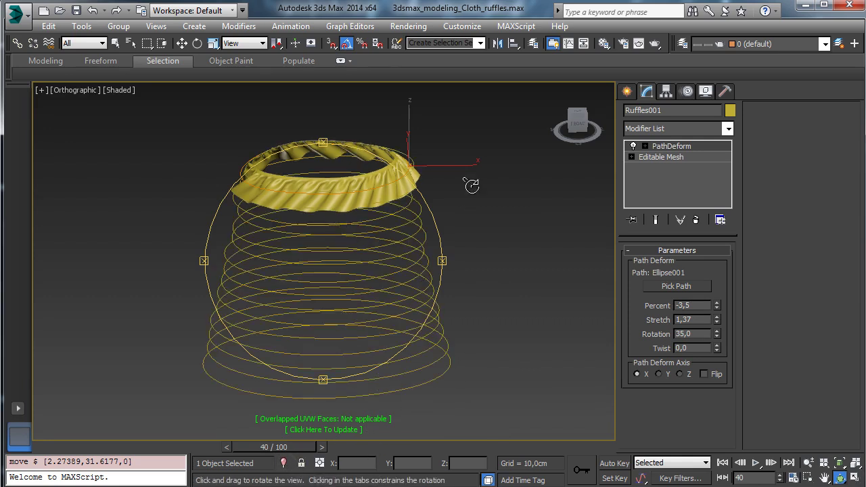
left_click(182, 43)
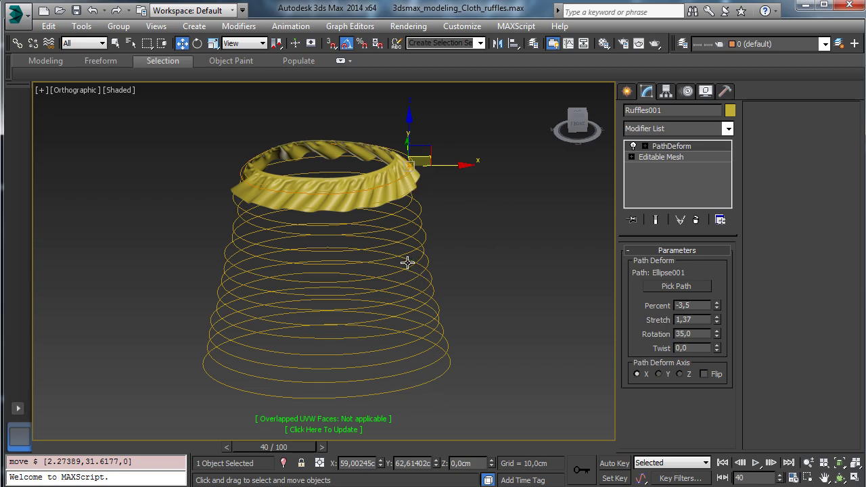
left_click_drag(715, 308, 725, 333)
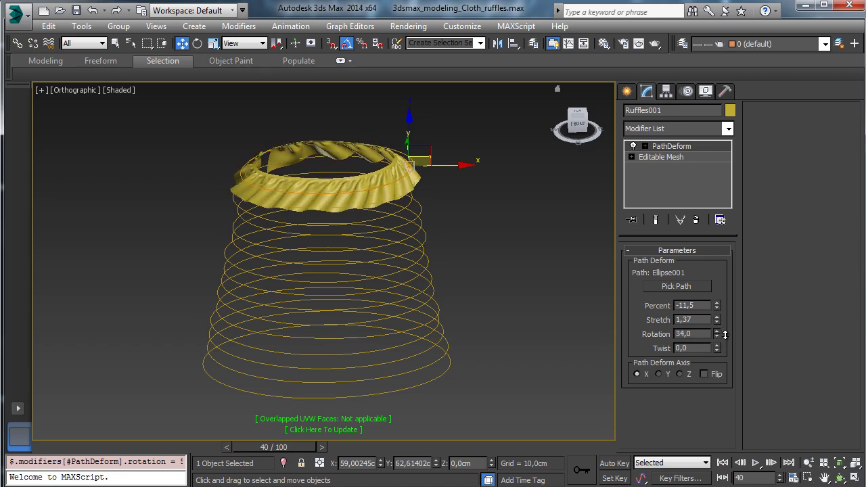
Step: Temporarily disable PathDeform on the ruffle to inspect the flat strip's pivot, and enable the modifier again
left_click(632, 157)
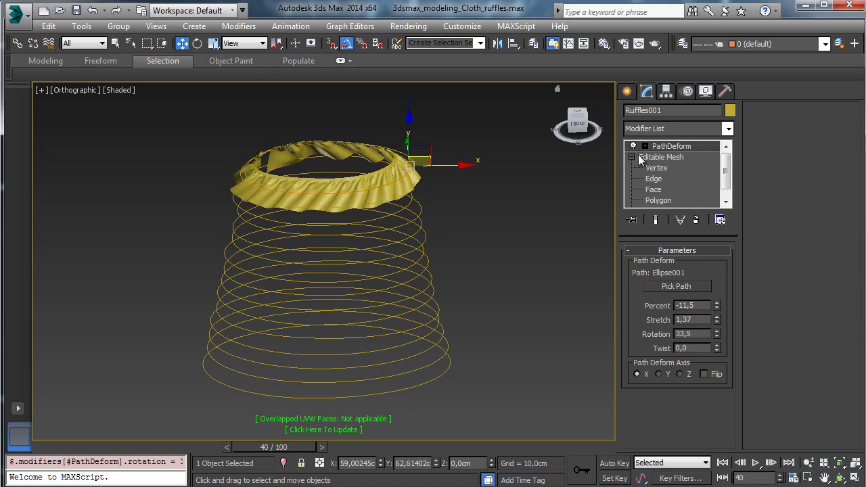
left_click(633, 157)
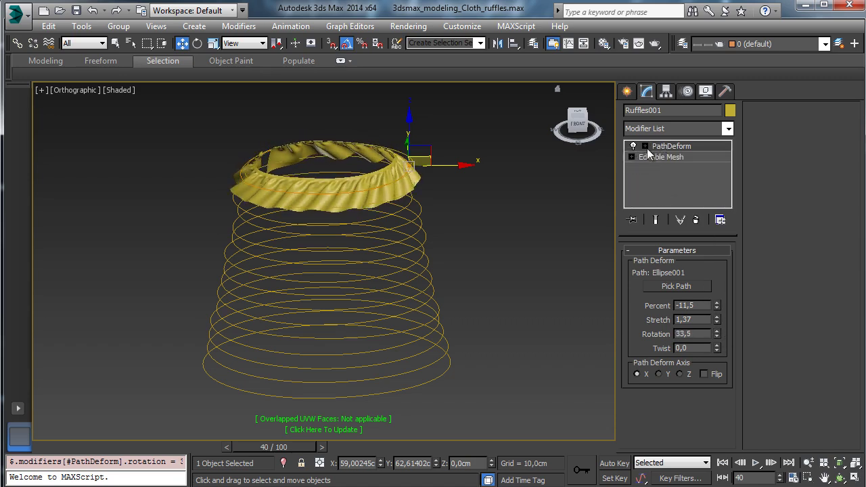
left_click(633, 146)
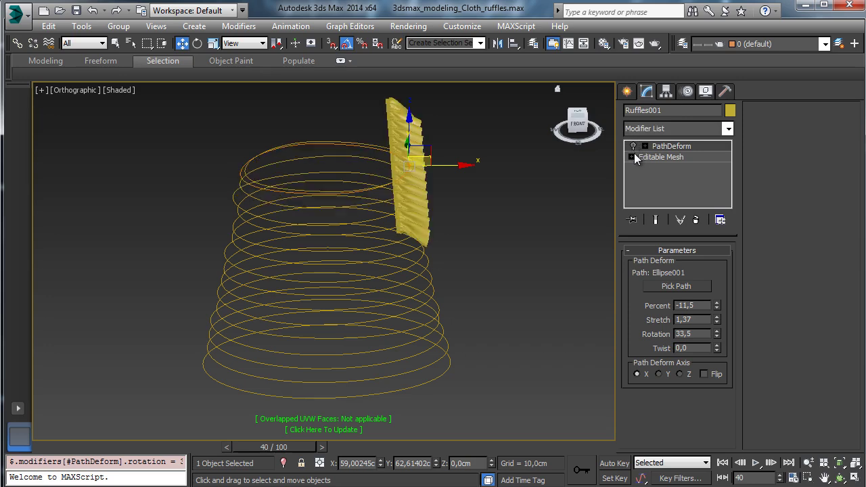
left_click(625, 91)
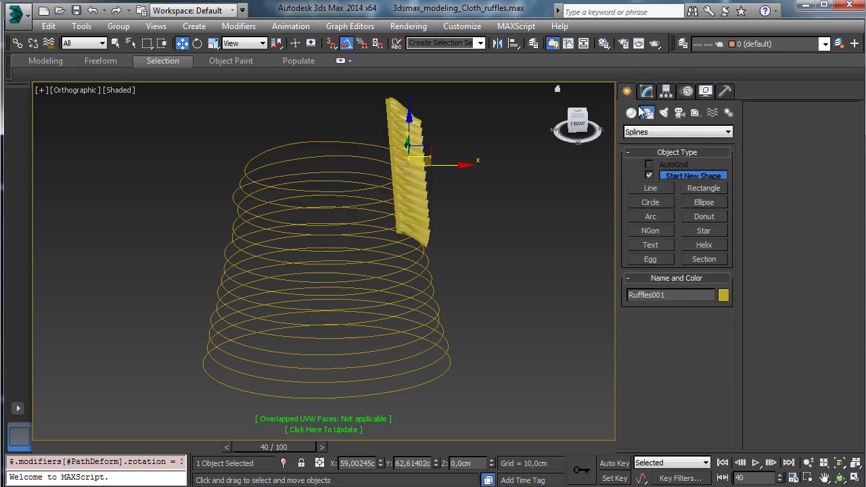
left_click(679, 92)
left_click(667, 181)
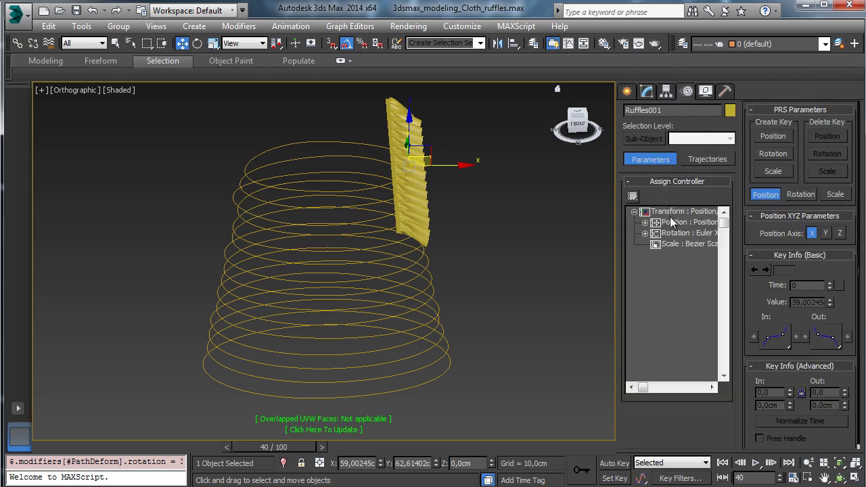
left_click(666, 91)
left_click(655, 179)
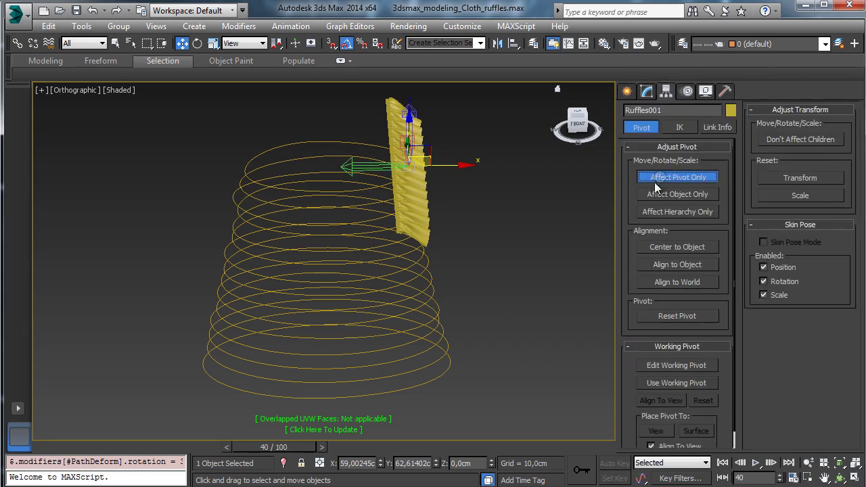
left_click(840, 477)
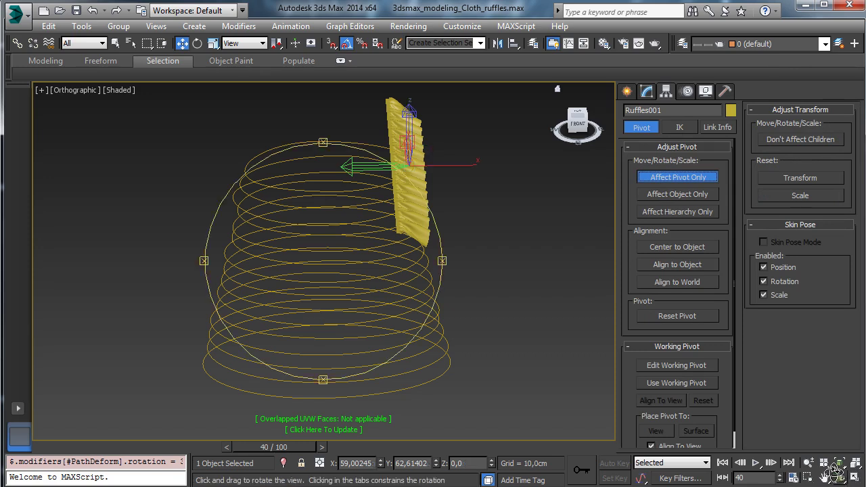
left_click(647, 92)
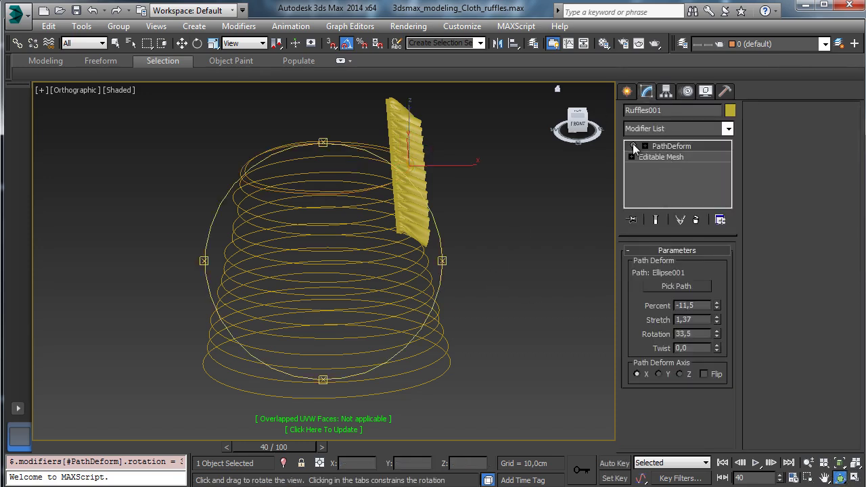
left_click(634, 146)
Step: Set the transform reference coordinate system to Local and undo a trial move of the ruffle ring
left_click(182, 43)
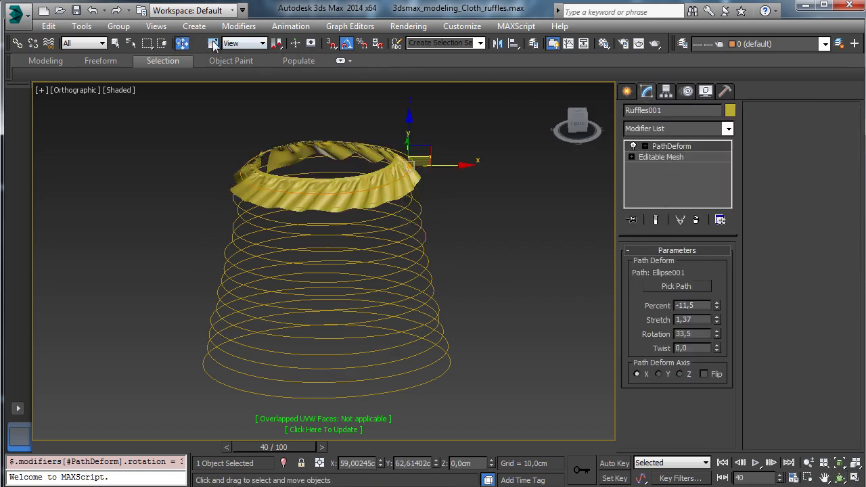
left_click(244, 43)
left_click(249, 90)
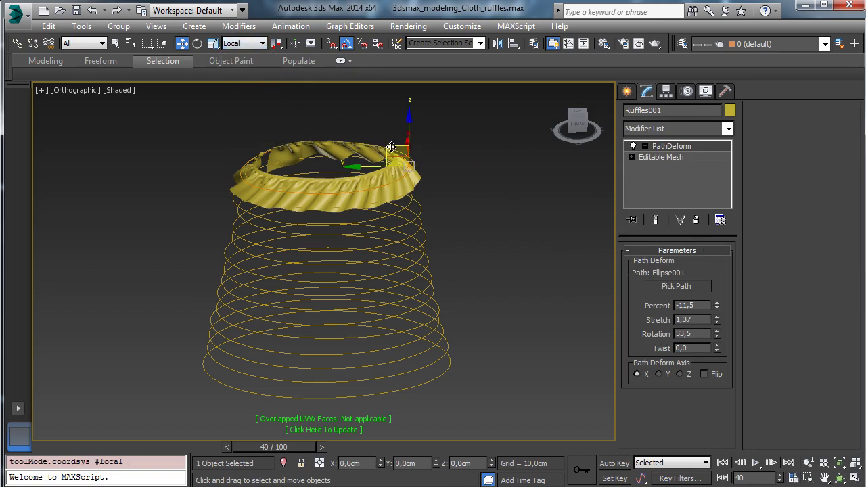
mouse_move(391, 147)
left_mouse_down()
mouse_move(371, 141)
mouse_move(379, 144)
left_mouse_up()
left_click(97, 11)
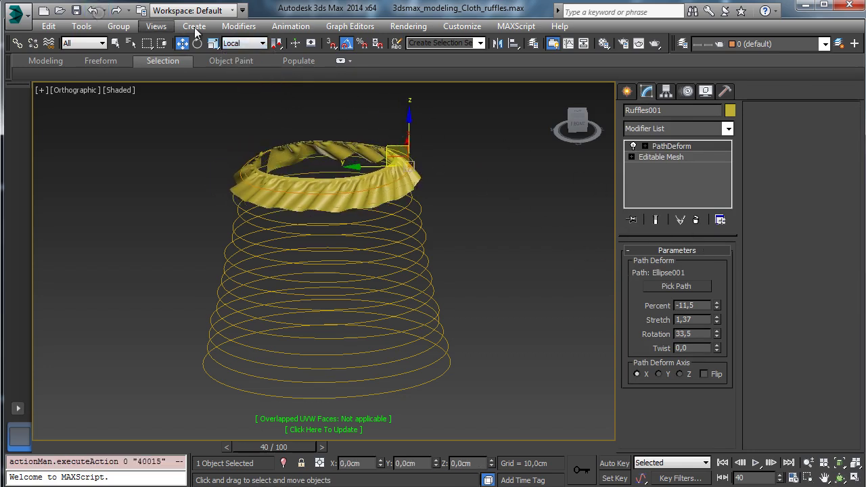
Step: Select the undeformed ruffle strip and examine its position beside the ellipse stack from the left side
left_click(646, 158)
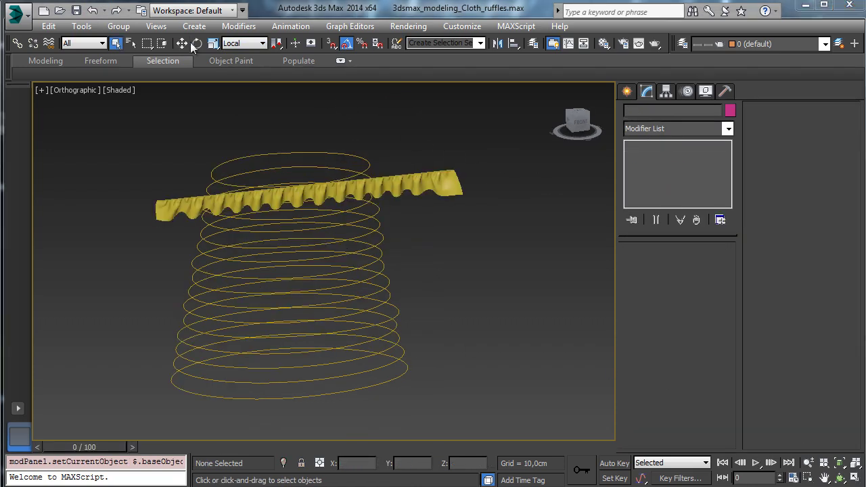
left_click(425, 184)
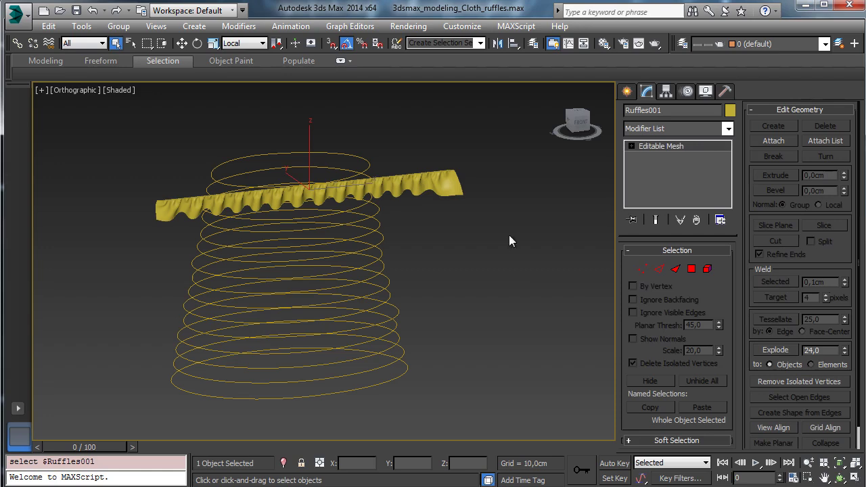
left_click(839, 479)
left_click_drag(352, 261, 445, 243)
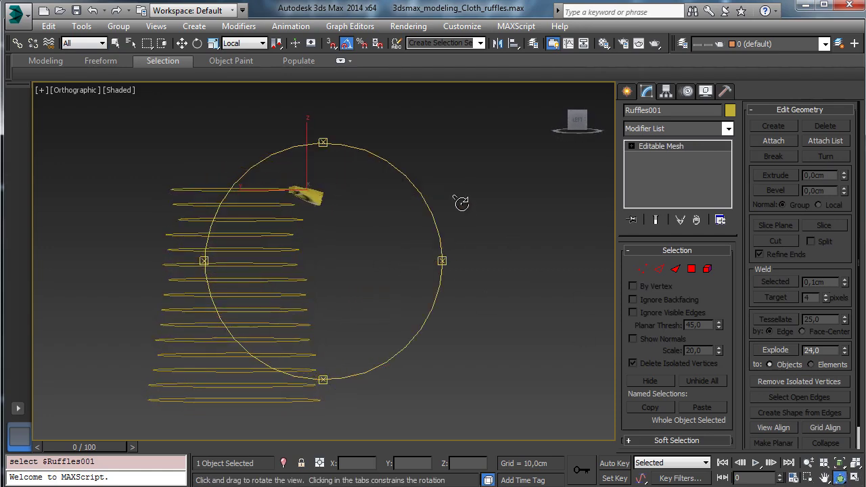
left_click(182, 43)
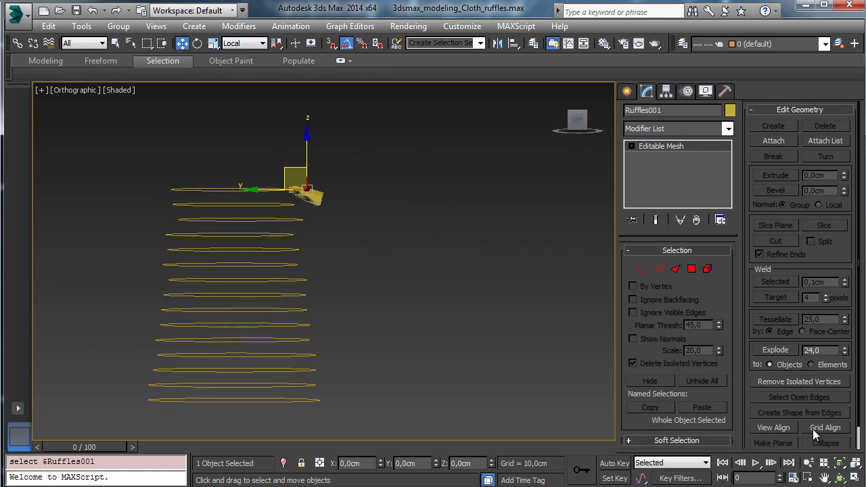
left_click(839, 478)
left_click_drag(318, 271, 333, 277)
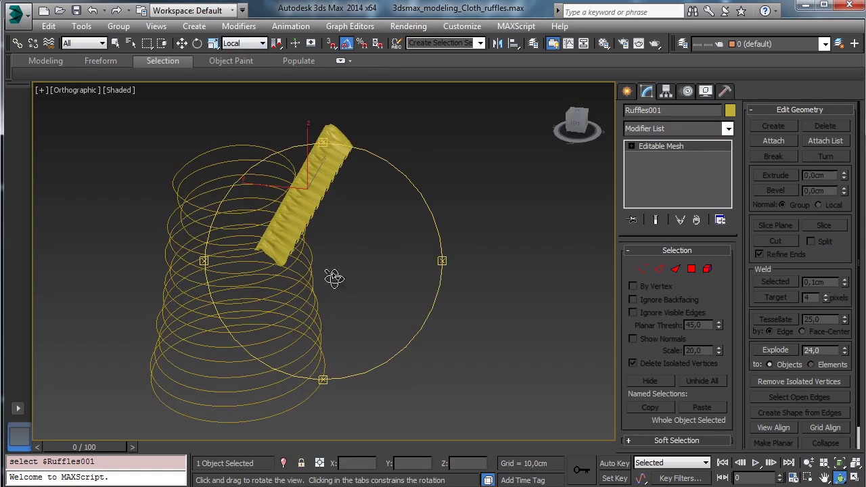
Step: Move only the ruffle's pivot about 12 cm along its local Y axis onto the strip's gathered inner edge
left_click(678, 91)
left_click(668, 91)
left_click(670, 177)
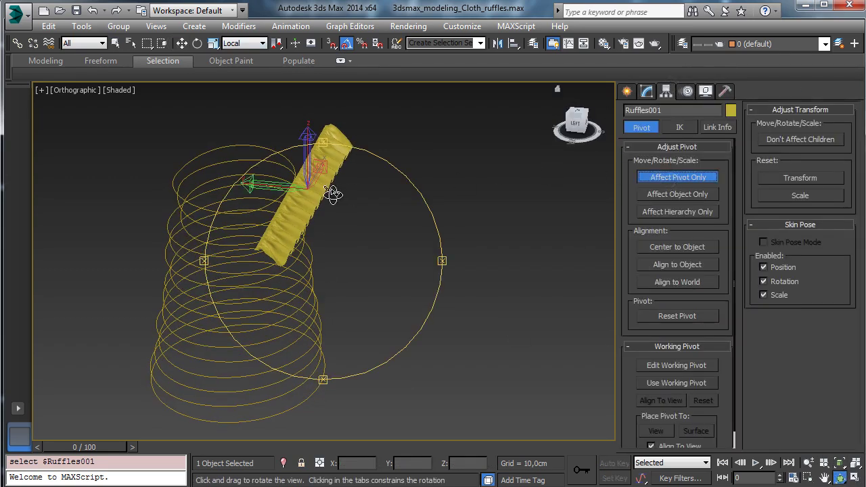
left_click(182, 43)
left_click_drag(270, 182, 336, 222)
left_click(810, 476)
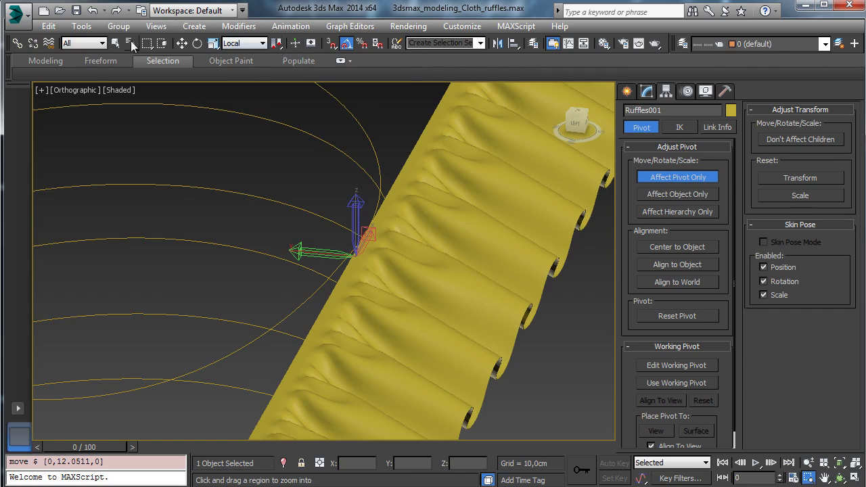
left_click(182, 44)
mouse_move(318, 254)
left_mouse_down()
mouse_move(298, 250)
mouse_move(316, 237)
left_mouse_up()
left_click(677, 176)
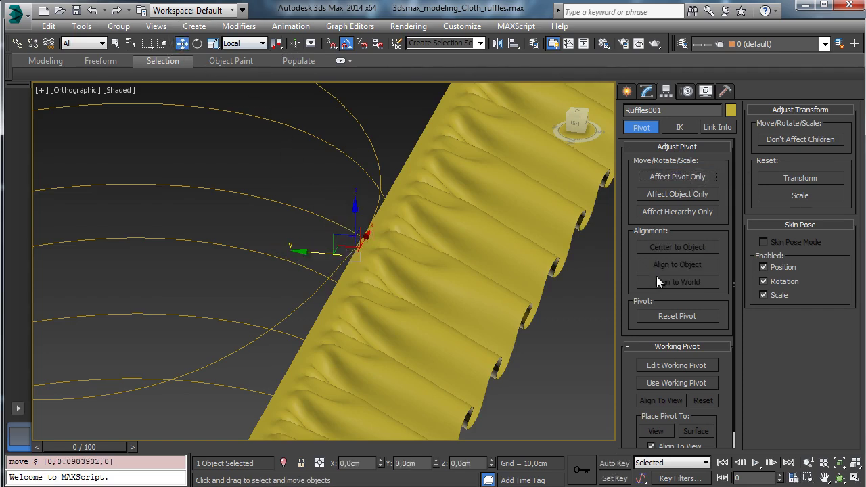
Step: Isolate the ruffle strip together with the topmost ellipse, and reselect only the ruffle
left_click(809, 463)
left_click_drag(382, 272, 398, 345)
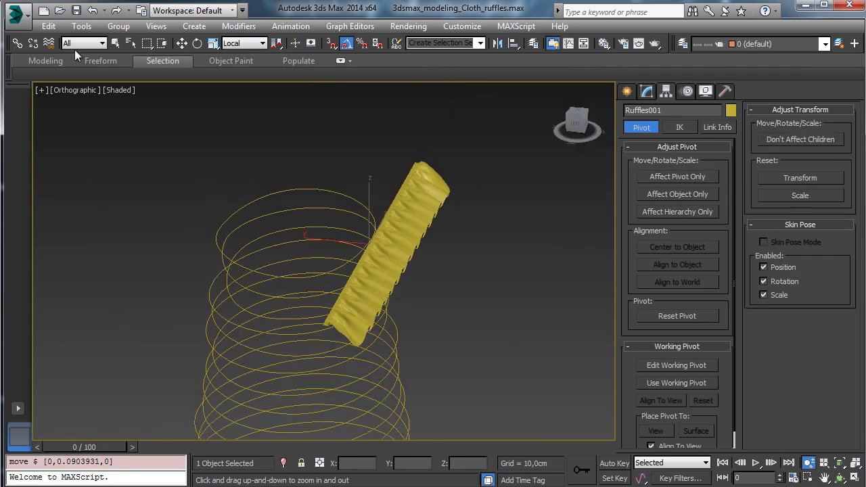
left_click(115, 43)
left_click(647, 93)
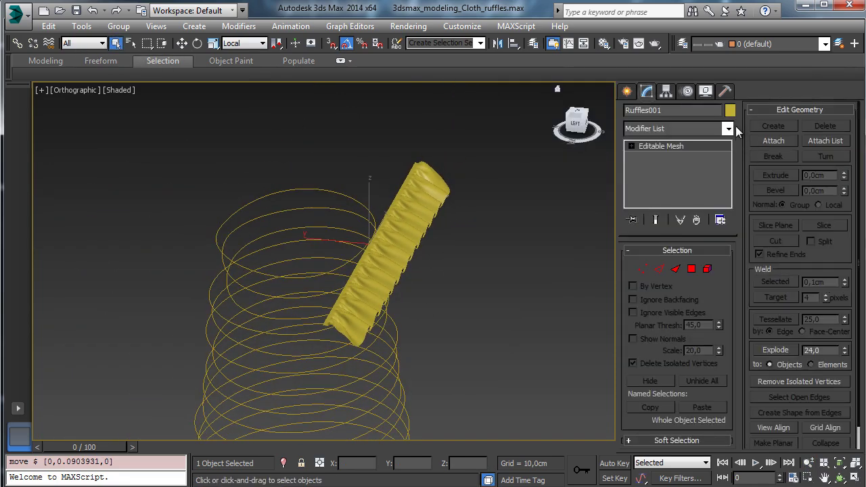
left_click(728, 128)
left_click(162, 72)
left_click(333, 193, "ctrl")
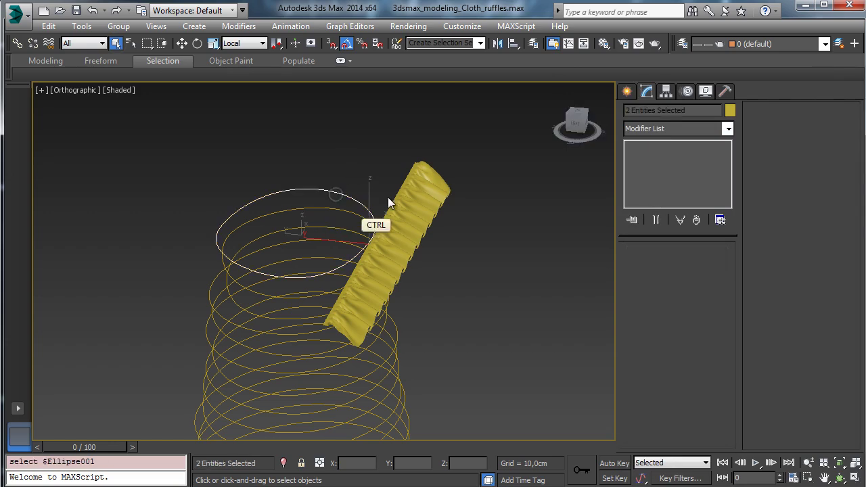
left_click(283, 463)
left_click(527, 270)
left_click(460, 201)
Step: Apply a PathDeform modifier to the ruffle strip with the isolated ellipse as its path and X as the deform axis
left_click(729, 128)
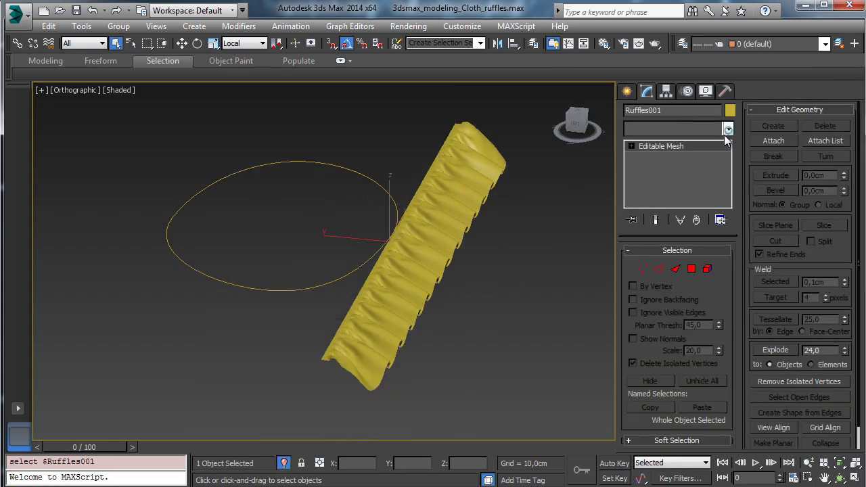
left_click_drag(729, 172, 730, 473)
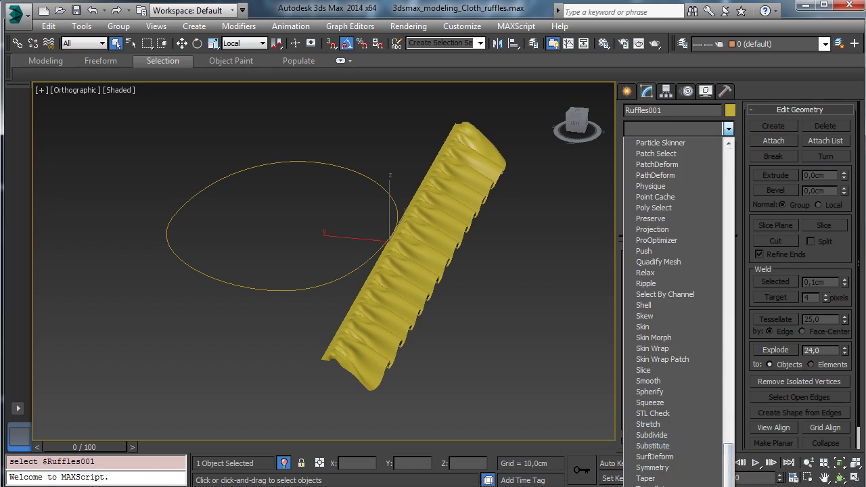
left_click(672, 175)
left_click(686, 286)
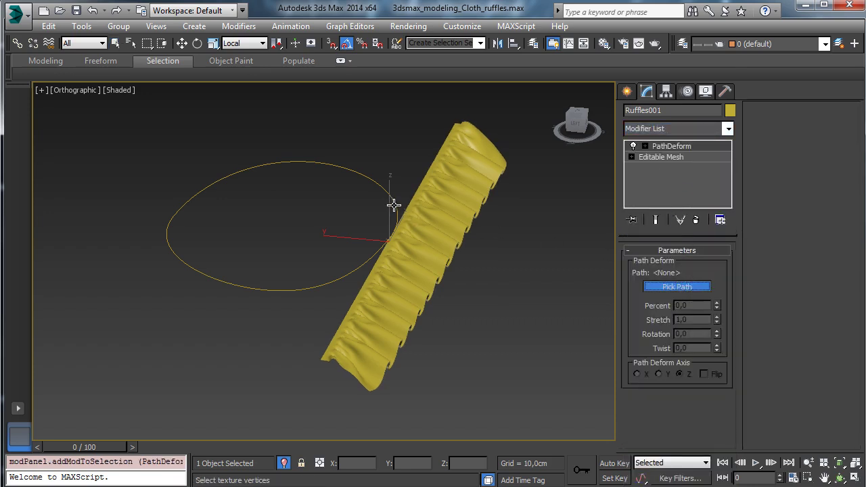
left_click(394, 204)
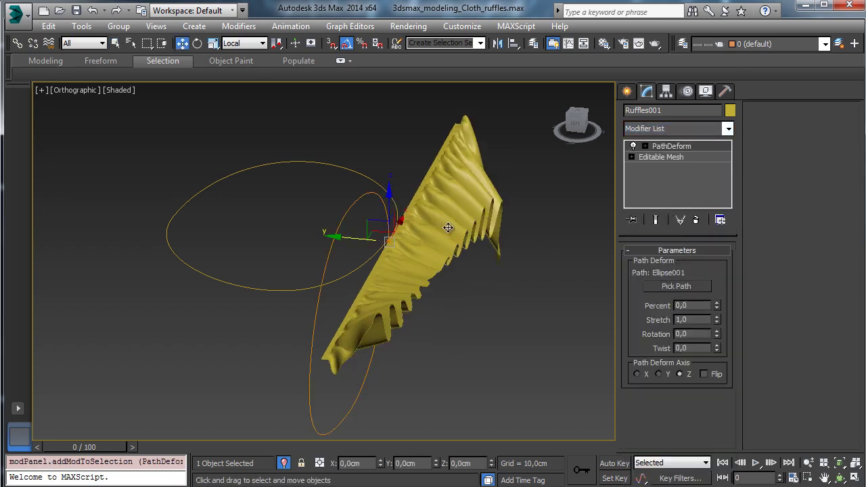
left_click(638, 374)
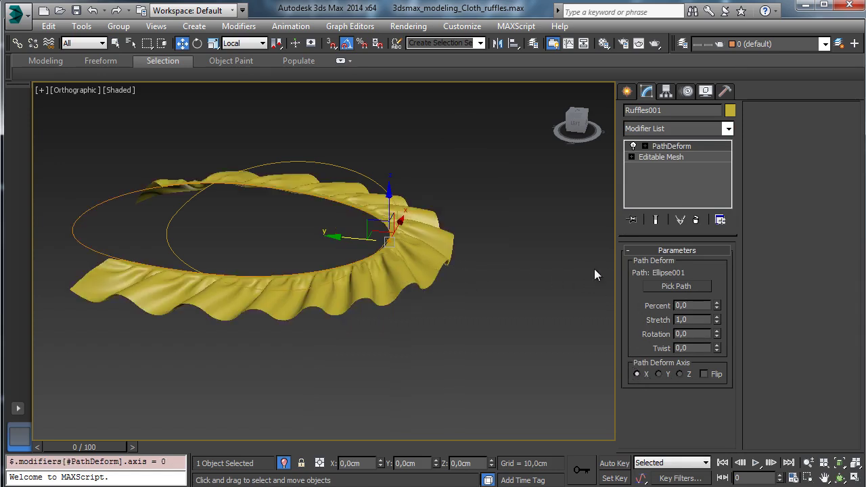
Step: Rotate the deformed ruffle -90° about the Z axis and move it in the XY plane onto the path ellipse
left_click(198, 46)
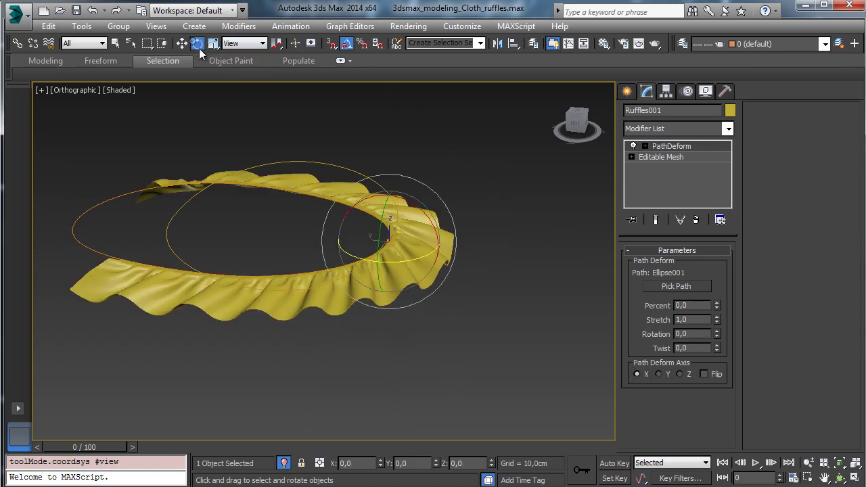
left_click_drag(400, 263, 342, 260)
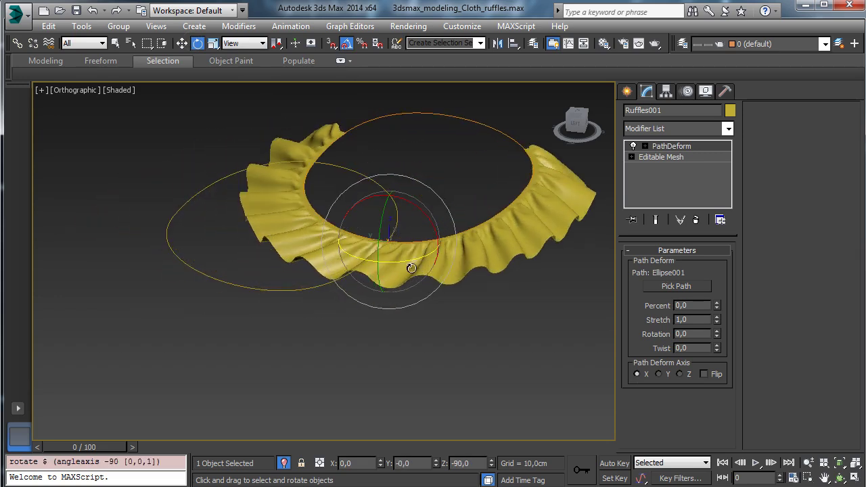
left_click(839, 479)
left_click_drag(281, 269, 278, 328)
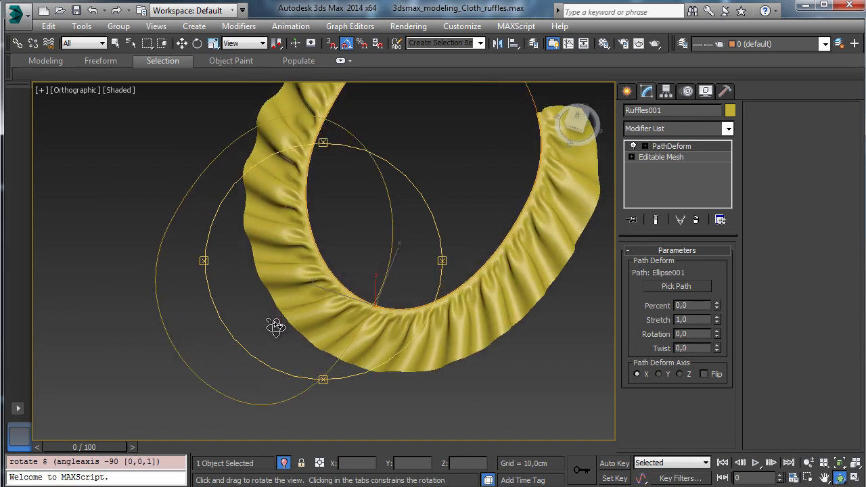
left_click(182, 43)
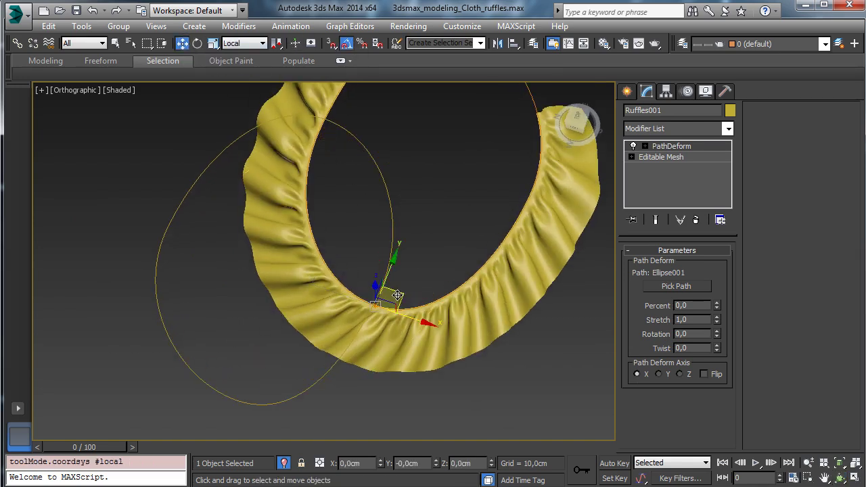
left_click_drag(398, 296, 255, 385)
Step: Set the ruffle's PathDeform rotation to 53,5 and stretch to 0,75 so it hangs down around the ellipse
left_click(839, 478)
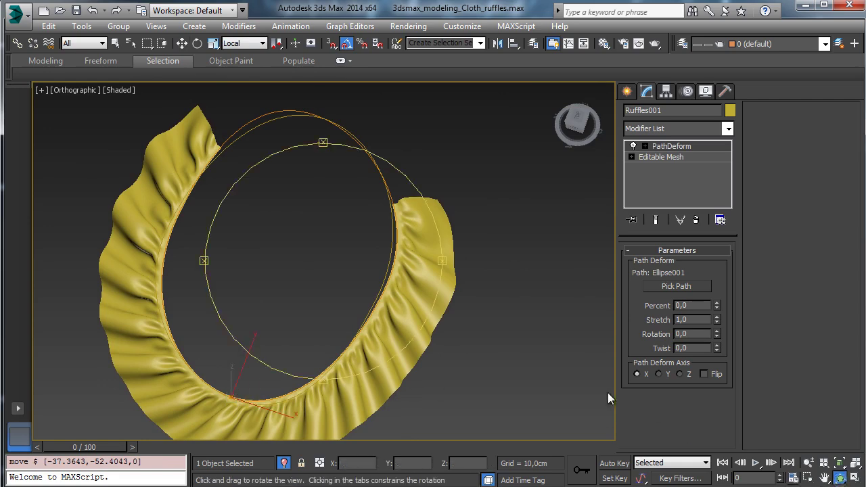
left_click_drag(284, 281, 332, 199)
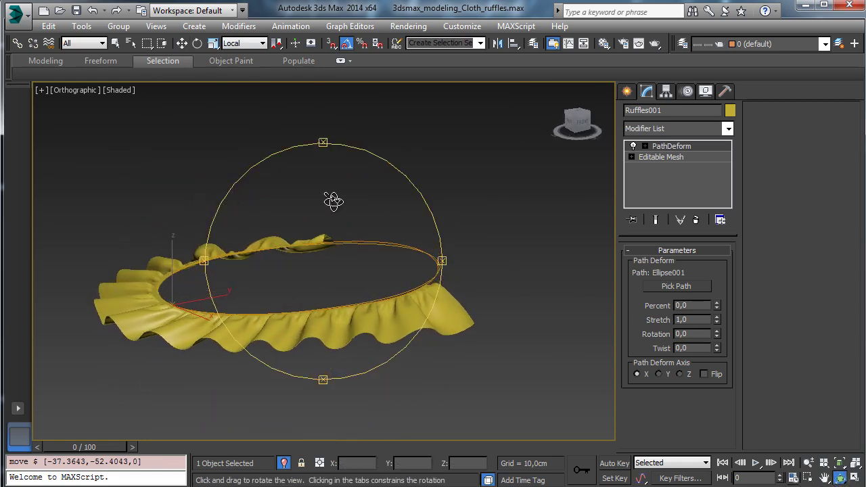
left_click_drag(717, 333, 703, 290)
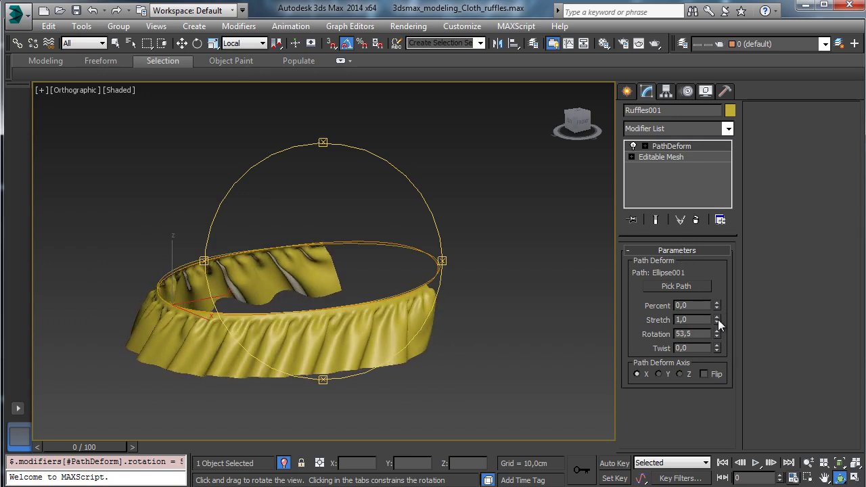
mouse_move(718, 319)
left_mouse_down()
mouse_move(713, 301)
mouse_move(718, 332)
left_mouse_up()
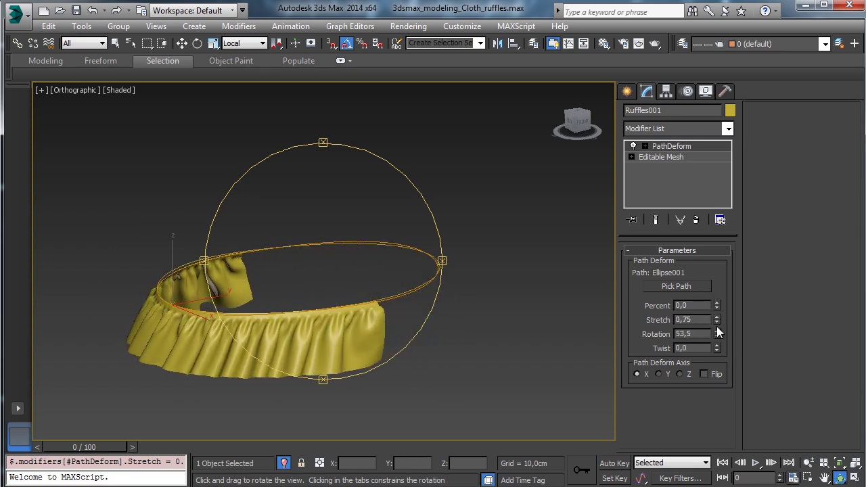
Step: Clone the deformed ruffle strip in place as a separate copy named Ruffles002
left_click(115, 43)
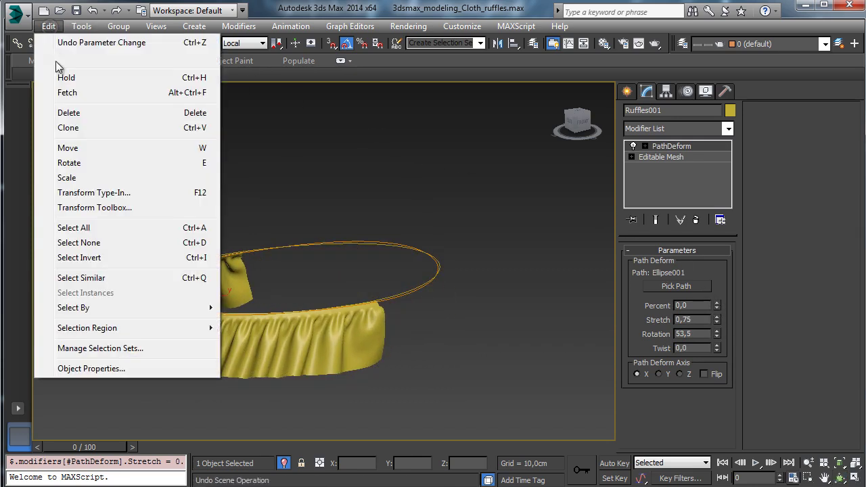
left_click(49, 26)
left_click(96, 129)
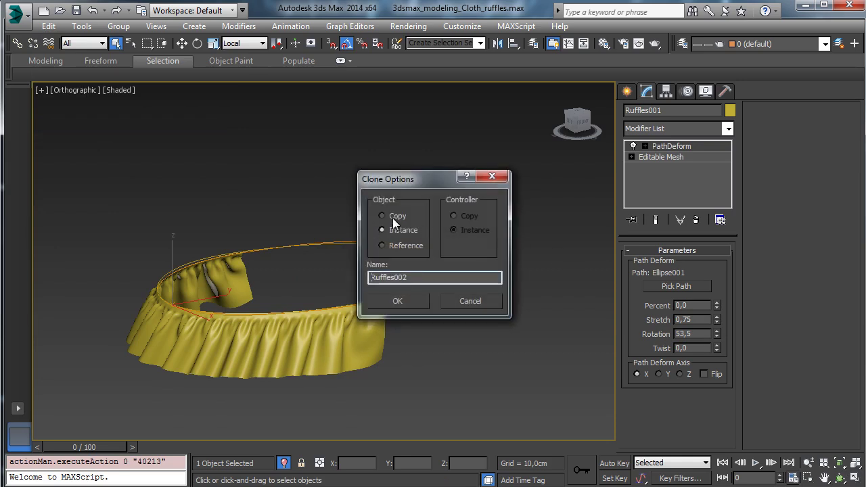
left_click(413, 303)
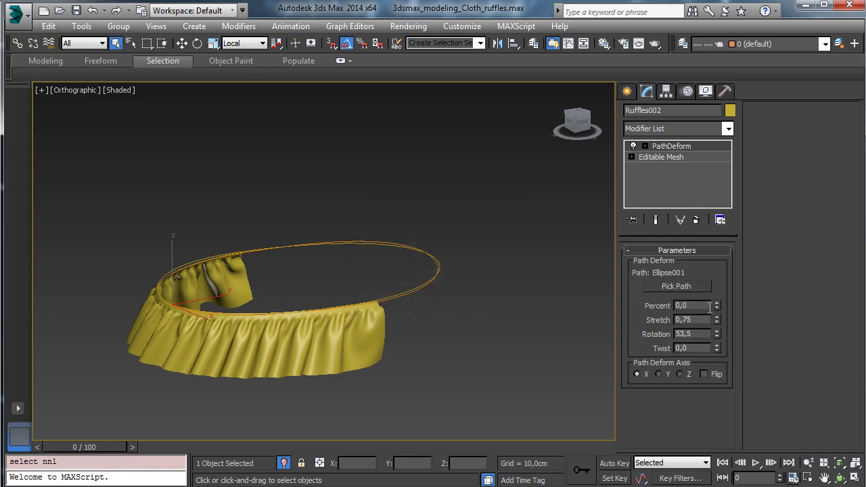
Step: Set the cloned ruffle's path percent to about 50 and its stretch to 0,68 to fill the open half of the ellipse
left_click_drag(716, 306, 675, 241)
mouse_move(717, 322)
left_mouse_down()
mouse_move(717, 303)
mouse_move(716, 322)
left_mouse_up()
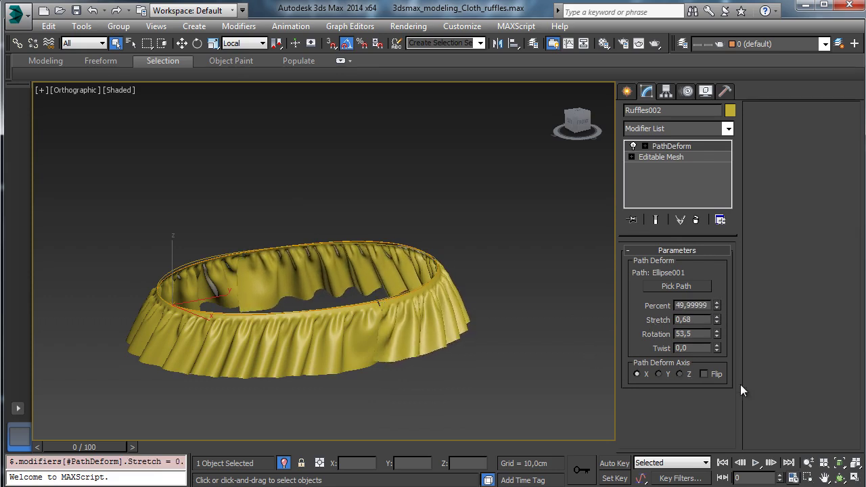
left_click(838, 480)
left_click_drag(362, 308, 338, 301)
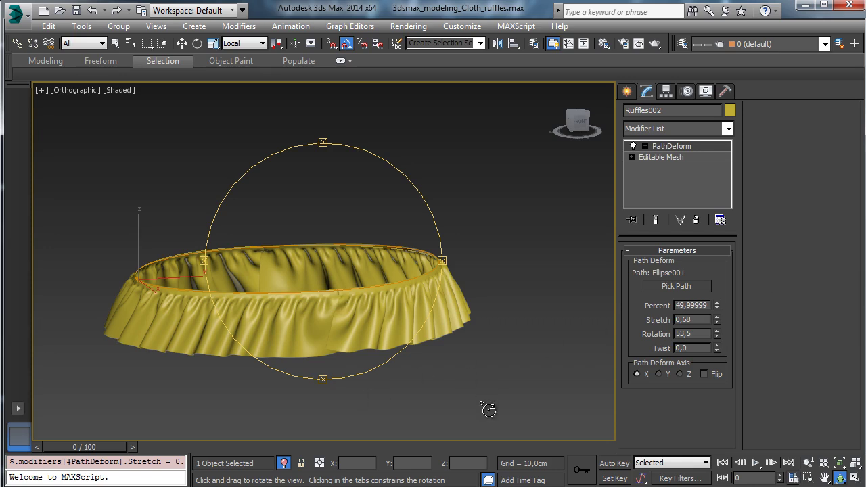
Step: Save the scene and end the isolation to bring the whole ellipse stack into view with the ruffle ring
left_click(116, 42)
left_click(76, 10)
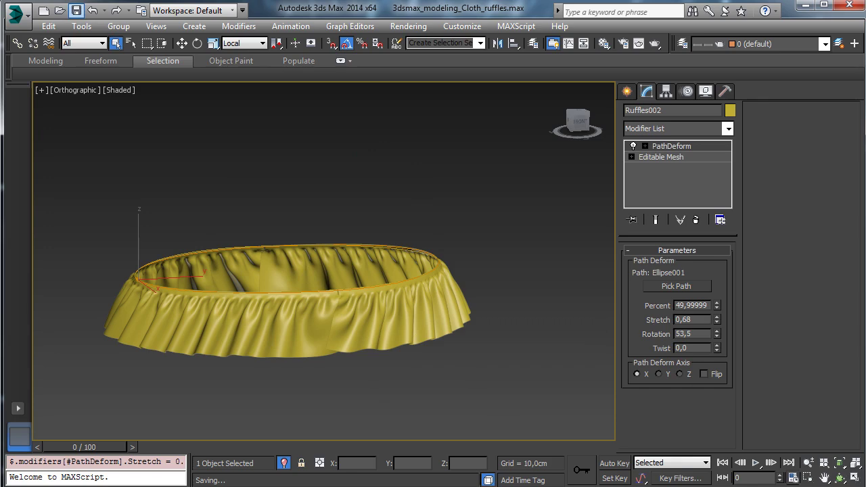
left_click(284, 463)
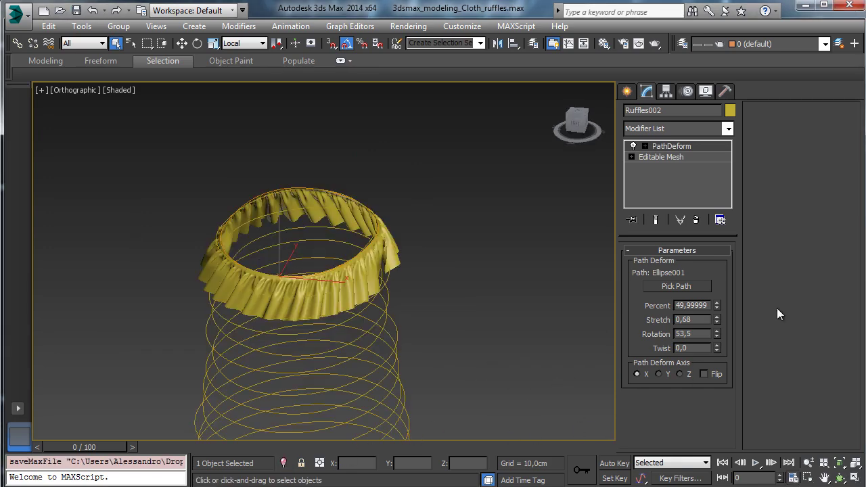
left_click(840, 477)
left_click_drag(318, 284, 228, 268)
left_click(823, 478)
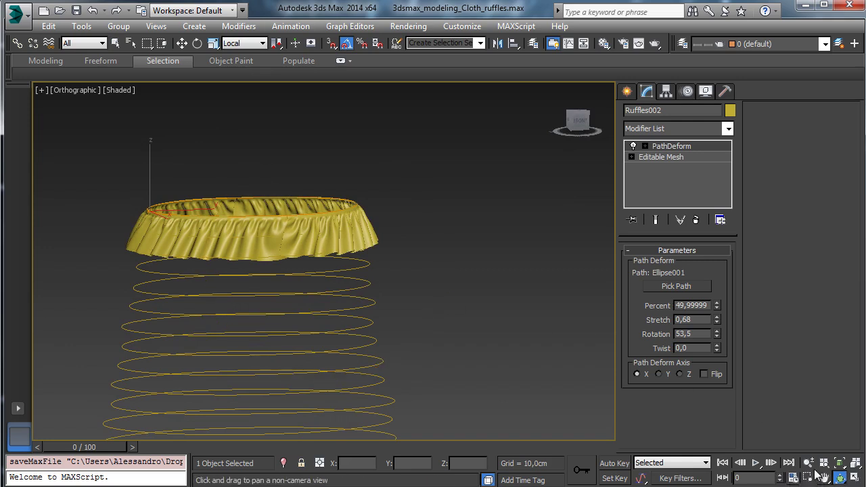
left_click_drag(362, 338, 425, 234)
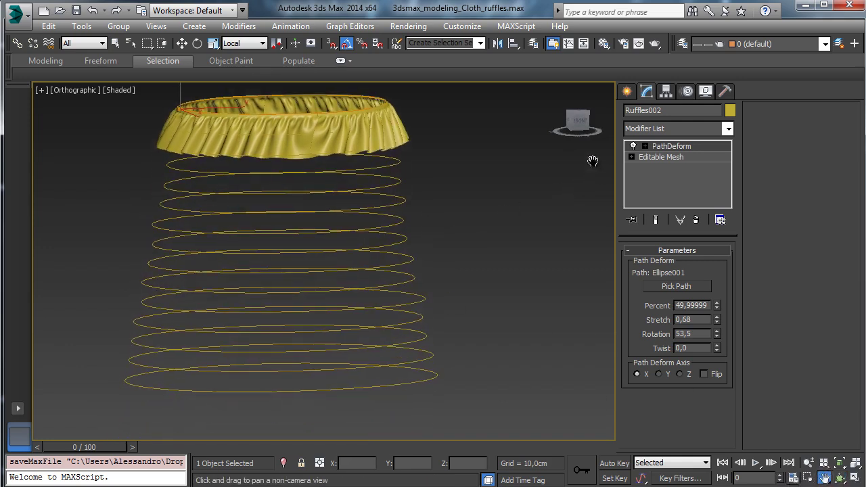
left_click_drag(296, 232, 309, 255)
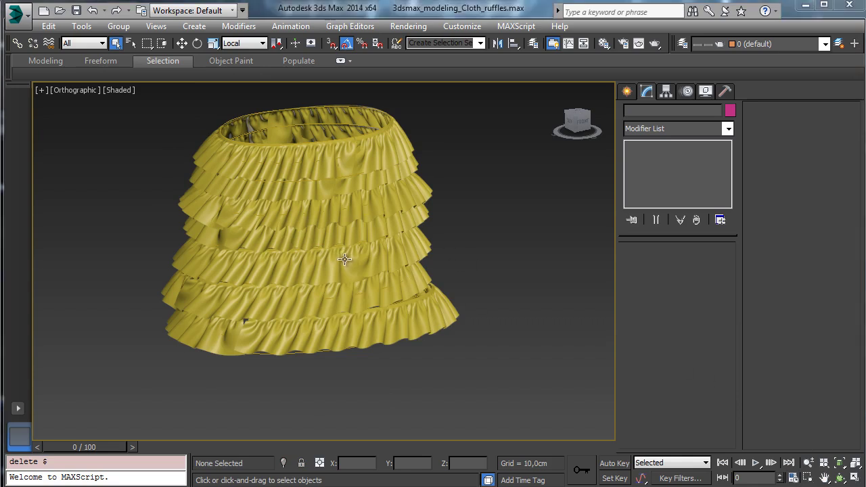
Step: Switch the orthographic viewport to Perspective and examine the layered ruffles from the front
left_click(75, 90)
left_click(149, 141)
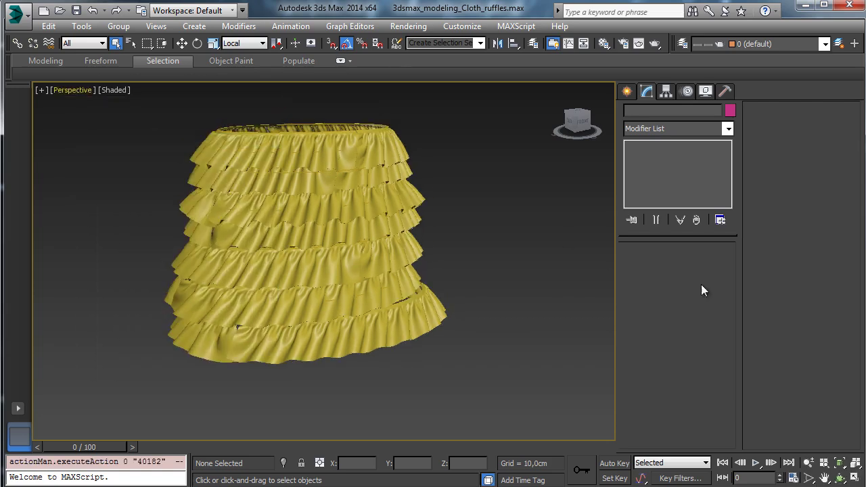
left_click(839, 478)
left_click_drag(338, 257, 363, 246)
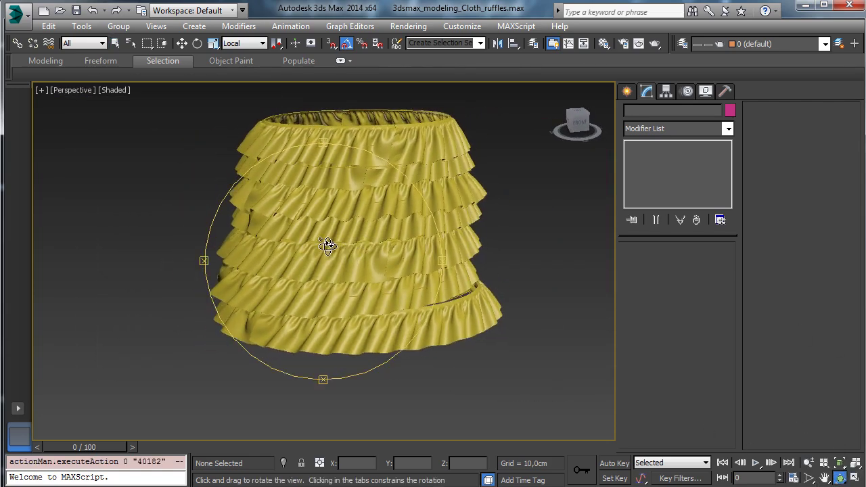
left_click(116, 42)
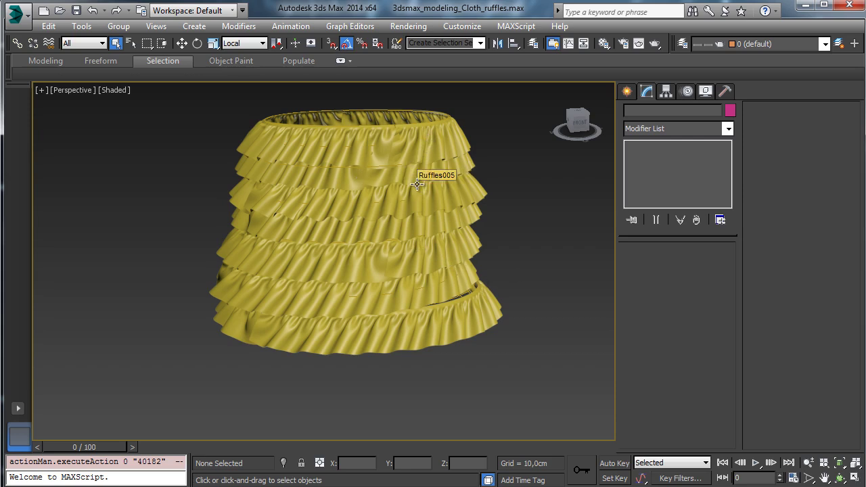
Step: Select the Ruffles002 strip in the topmost layer, save the scene, and isolate the strip
left_click(464, 145)
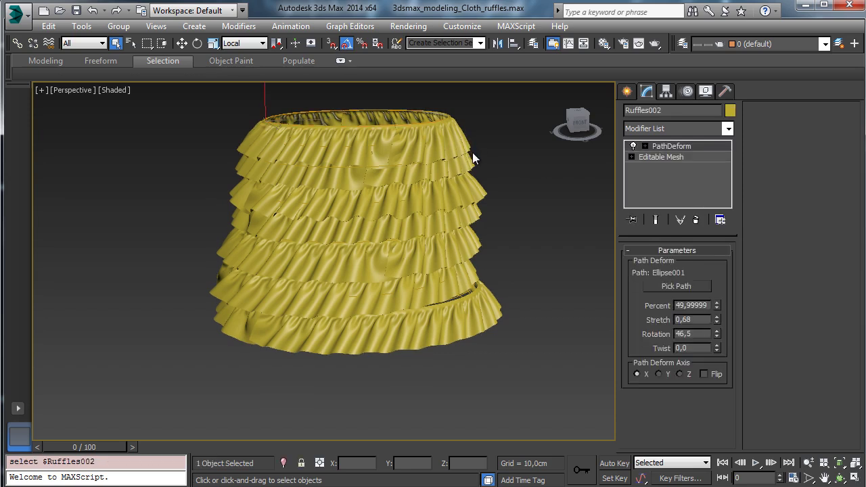
left_click(76, 11)
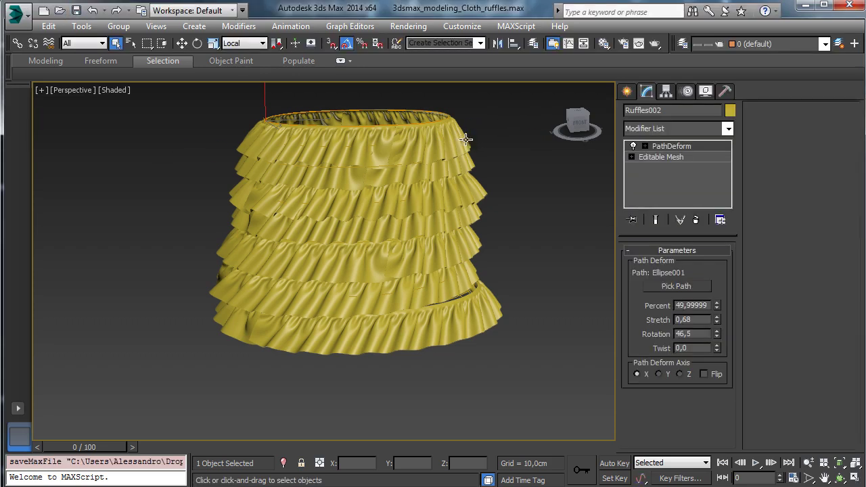
left_click(284, 463)
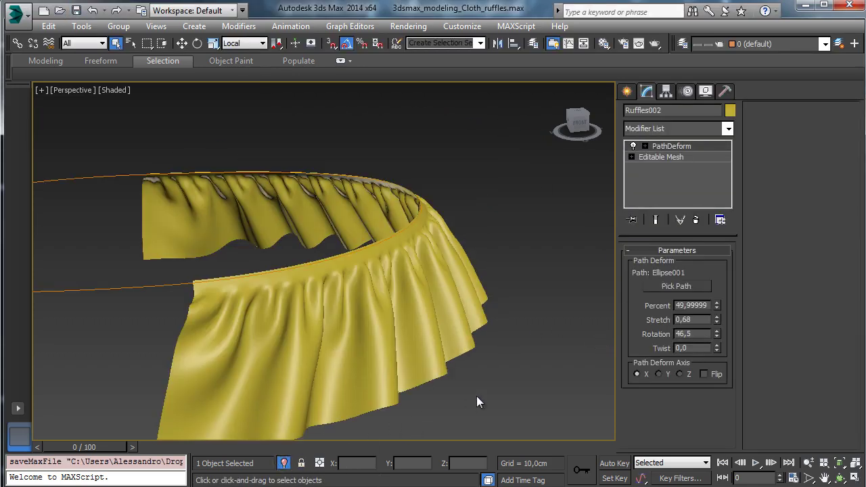
left_click(809, 463)
left_click_drag(424, 319, 431, 347)
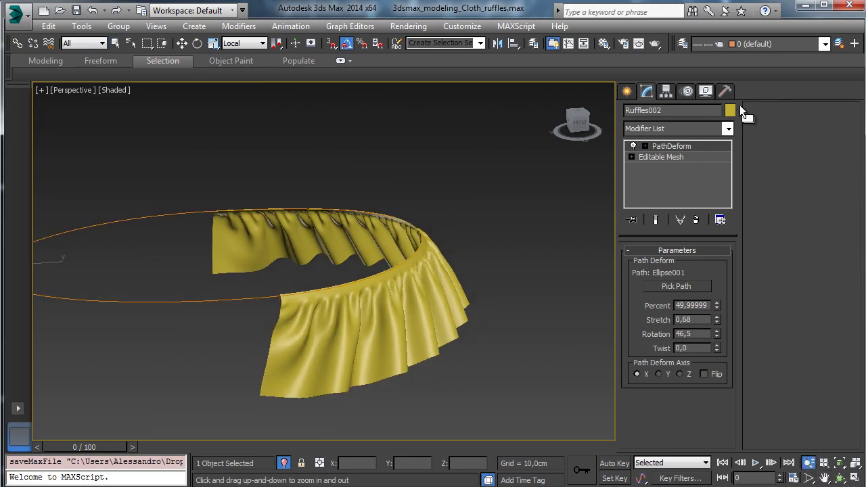
Step: Apply a Cloth modifier above PathDeform on the isolated ruffle strip
left_click(728, 129)
scroll(655, 277, "down", 5)
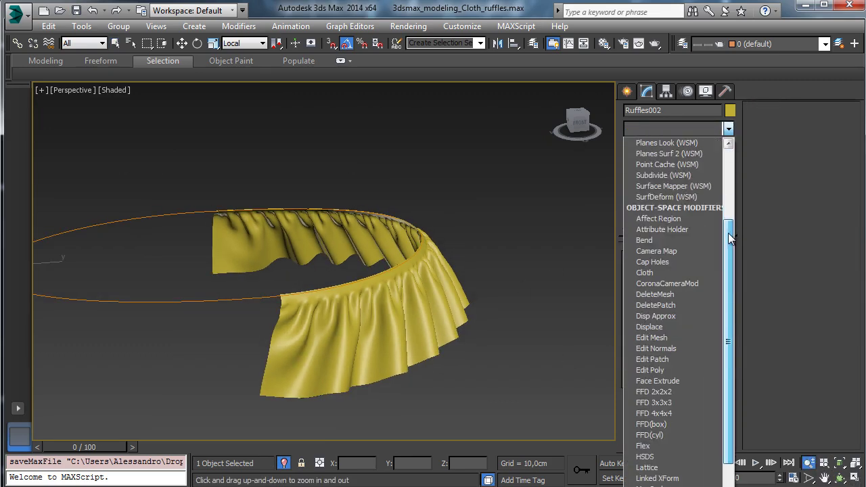
left_click(644, 272)
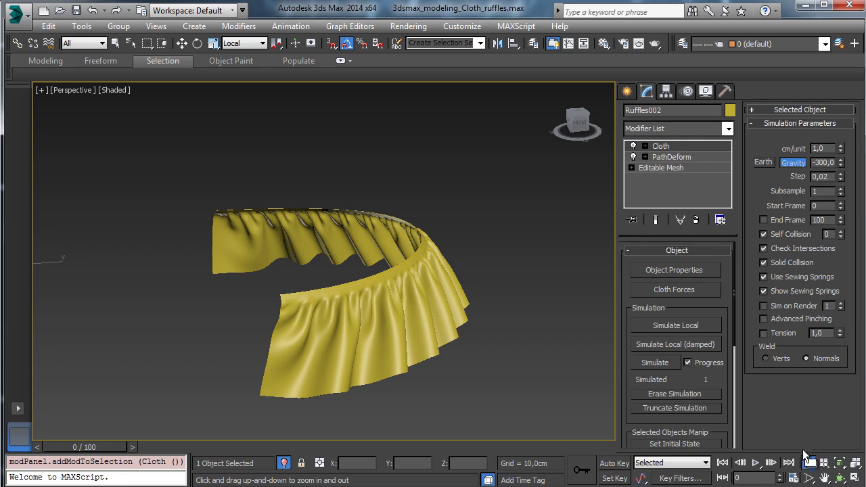
Step: Create a small box about 16 x 11,3 x 1,9 cm inside the ruffle's curve, drawn in the Top view
left_click(840, 478)
left_click_drag(387, 314, 462, 230)
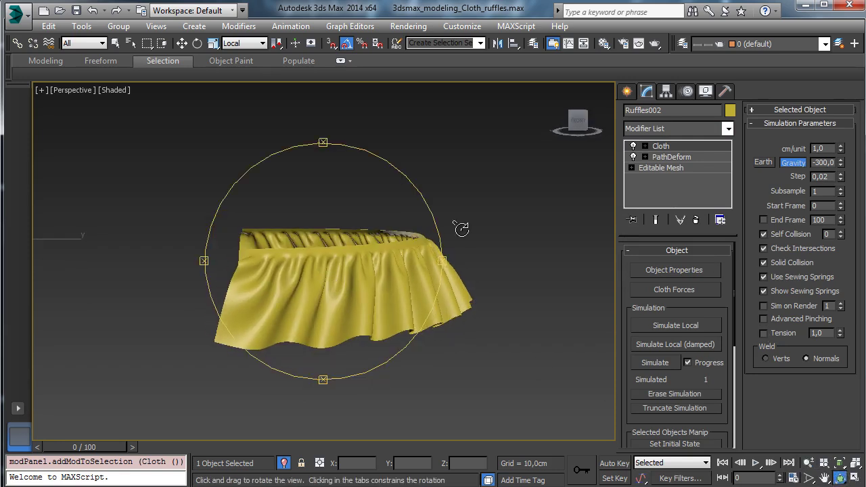
left_click(627, 93)
left_click(632, 113)
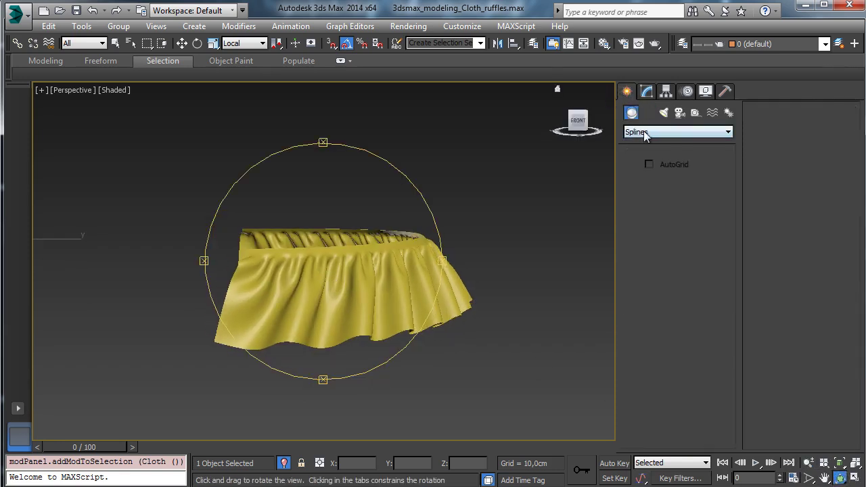
left_click(646, 177)
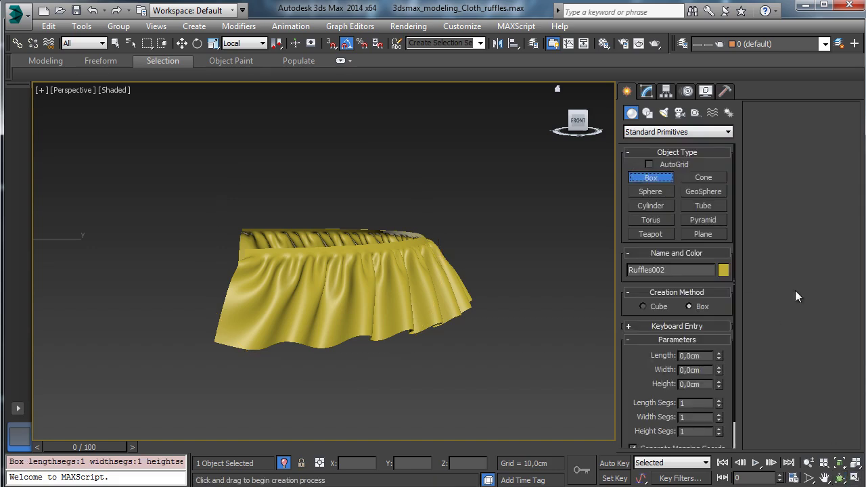
key("alt+w")
left_click_drag(190, 121, 198, 131)
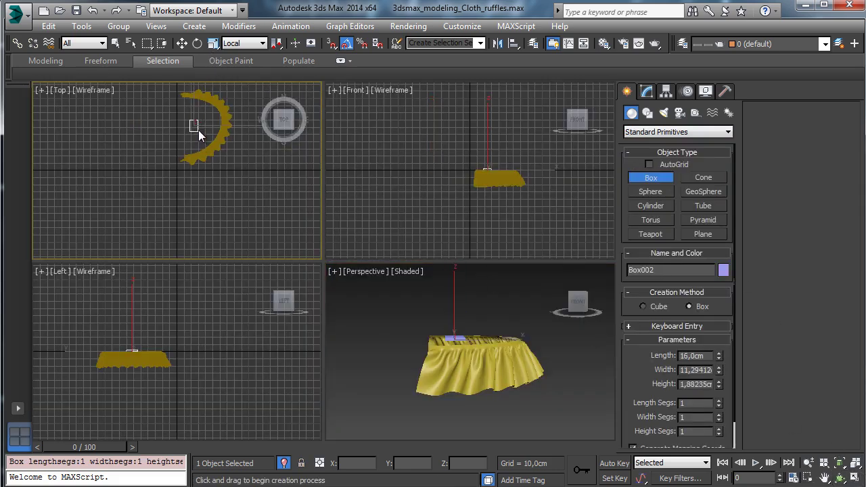
left_click(198, 130)
Step: Reselect the ruffle strip in a maximized Perspective view and enter its Cloth modifier's Group sub-object level, seen edge-on
left_click(116, 42)
left_click(501, 358)
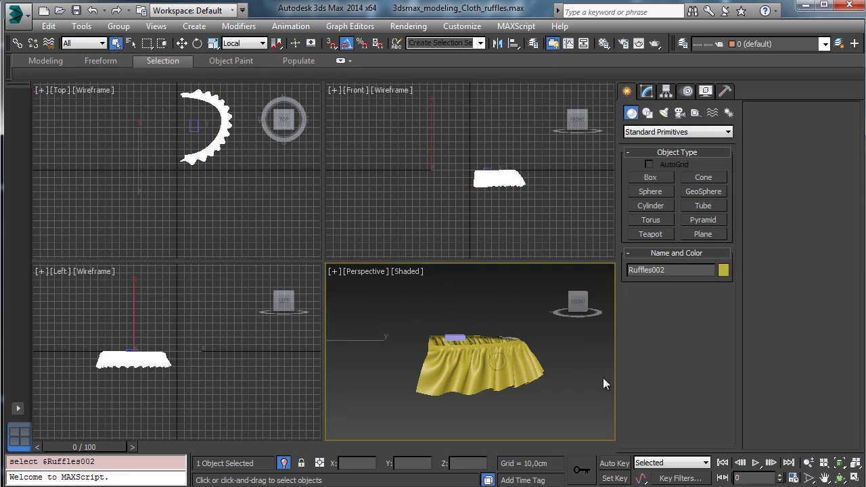
left_click(854, 478)
left_click(647, 92)
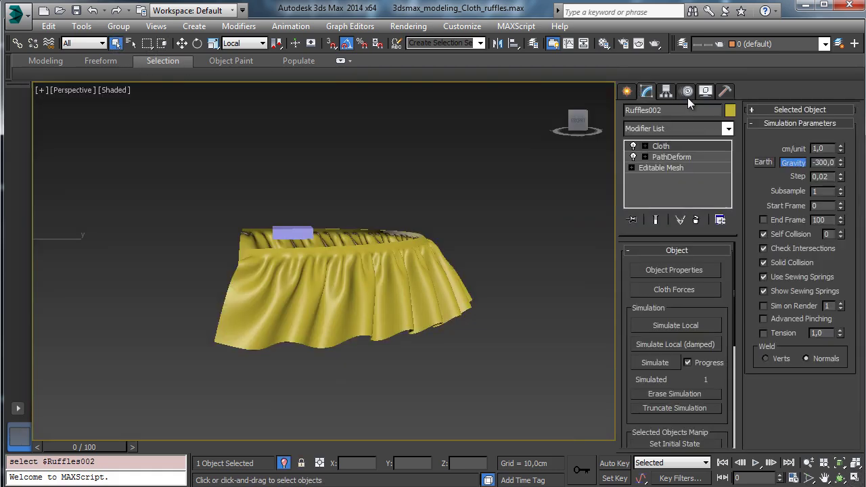
left_click(645, 146)
left_click(669, 157)
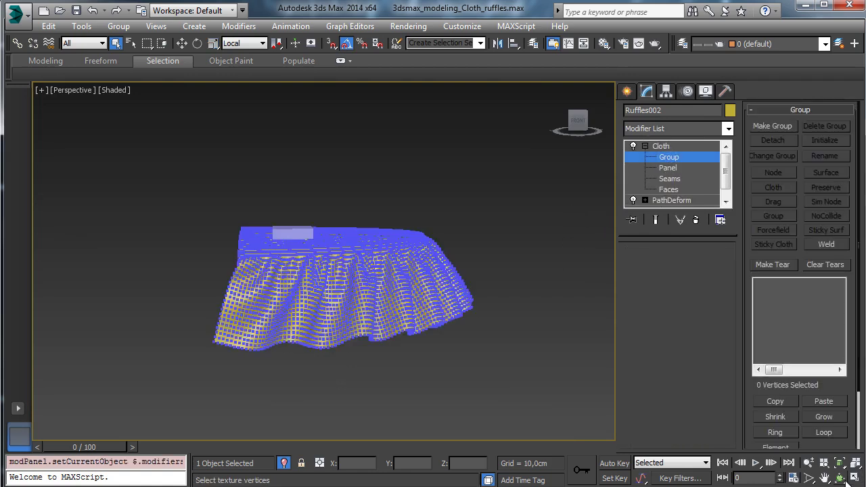
left_click(841, 479)
left_click_drag(322, 141, 321, 137)
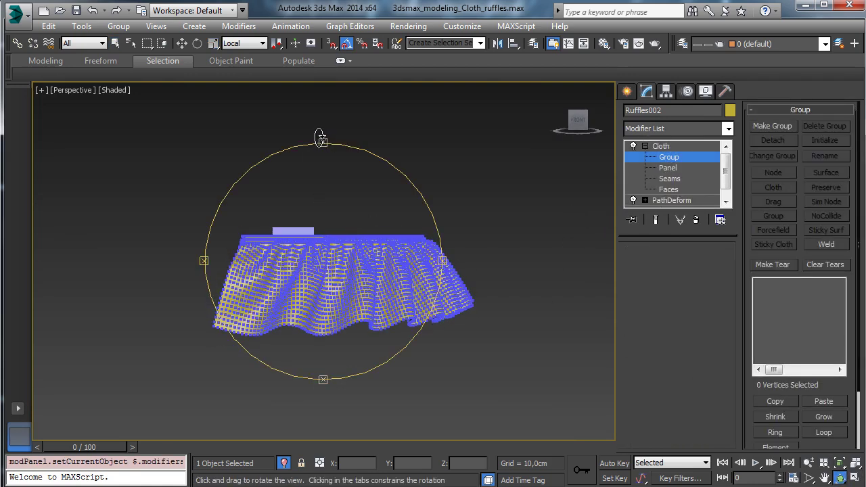
Step: Make a vertex group named Group001 from the ruffle's top edge vertices and attach it to the small box as a Node constraint
left_click(116, 43)
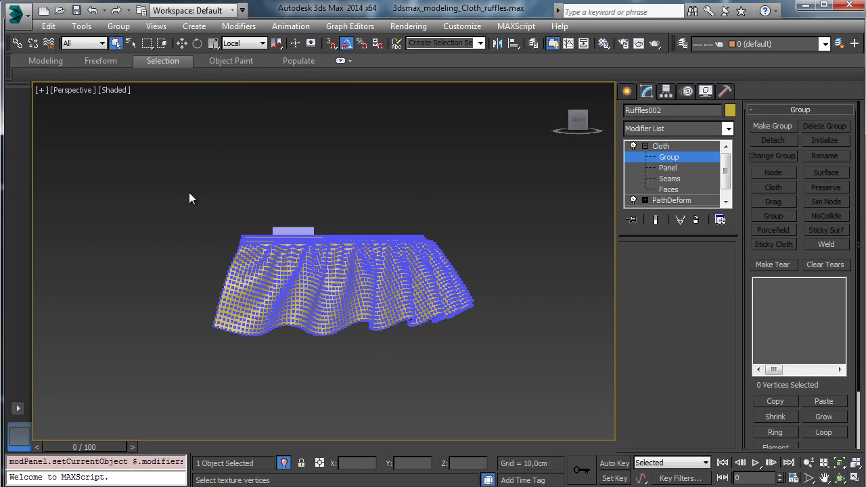
left_click_drag(478, 240, 478, 240)
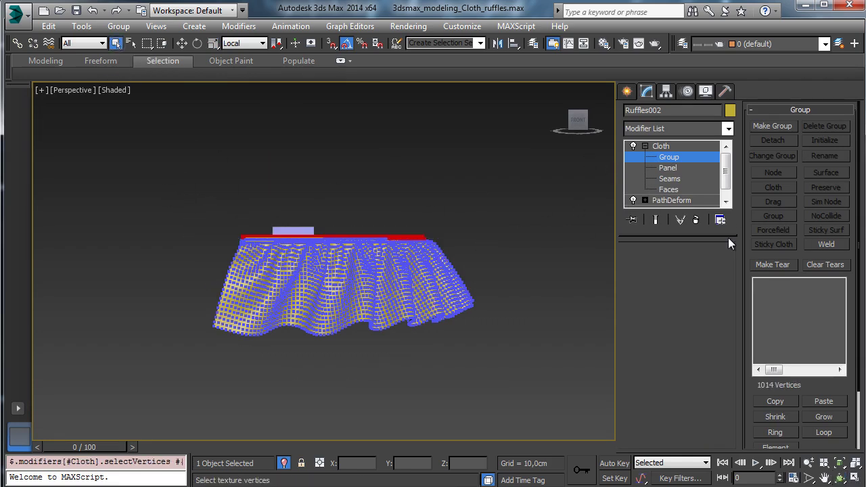
left_click(773, 126)
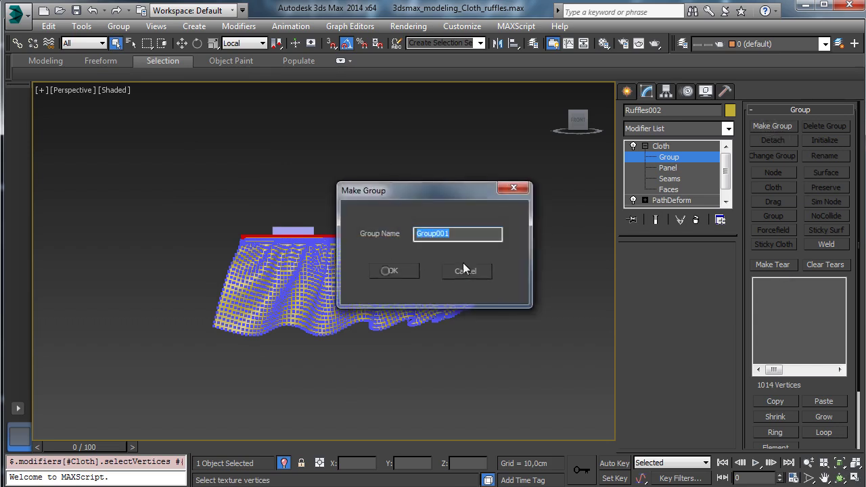
key("Return")
left_click(651, 314)
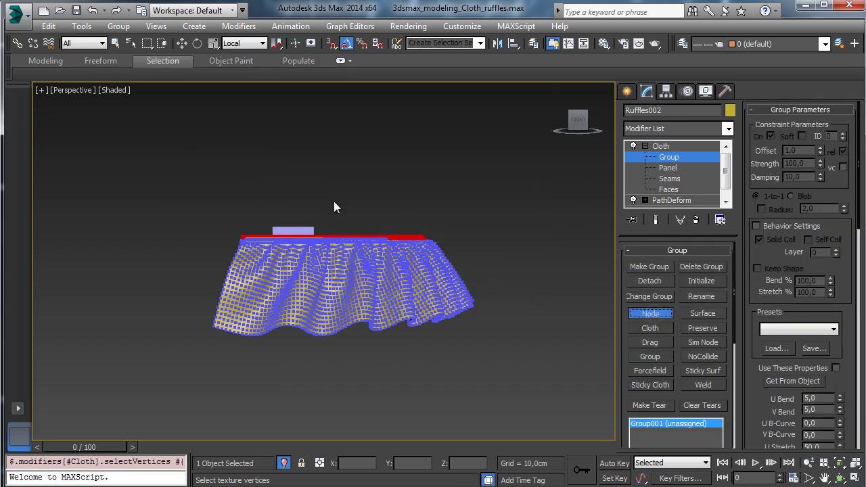
left_click(302, 228)
left_click(651, 149)
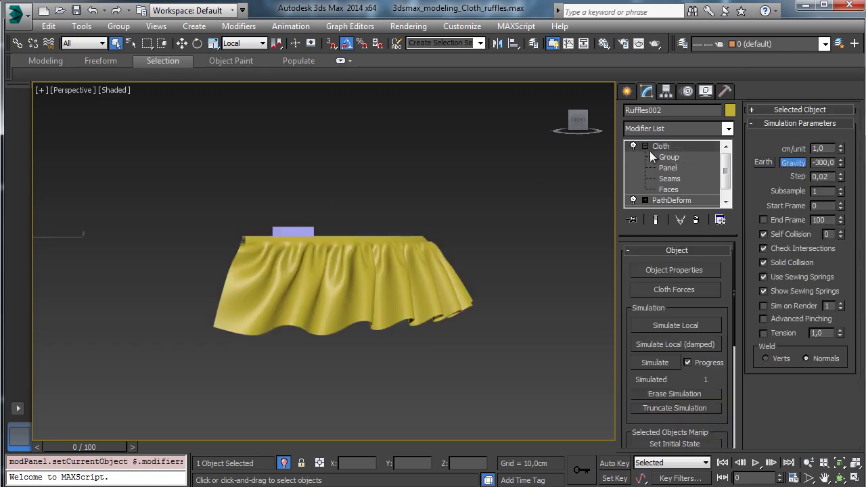
Step: Define Ruffles002 as Cloth with the Silk preset in the Cloth modifier's object properties
left_click(688, 270)
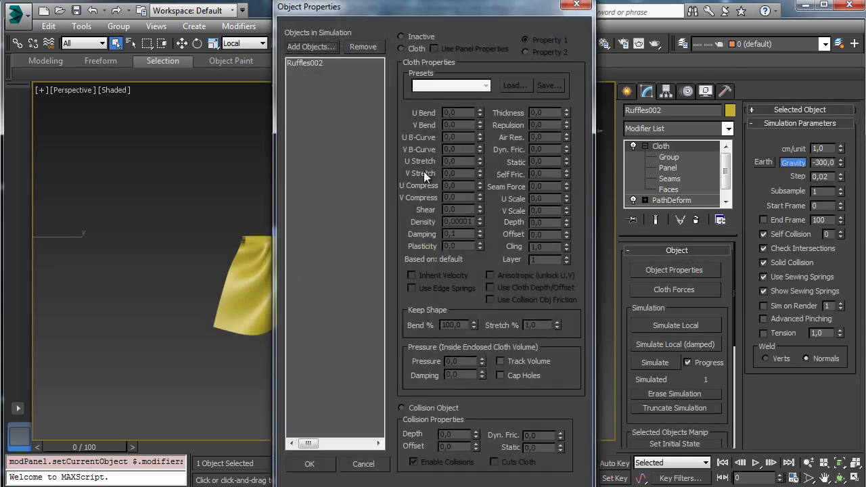
left_click(302, 62)
left_click(403, 49)
left_click(466, 85)
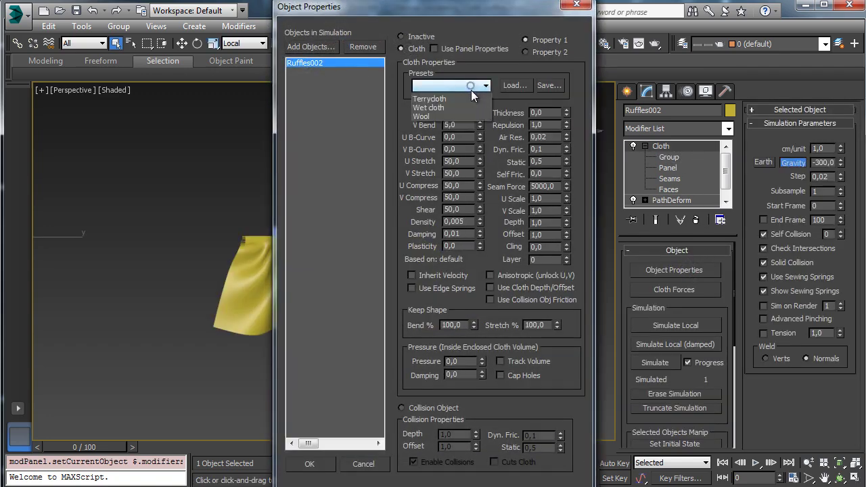
left_click(433, 186)
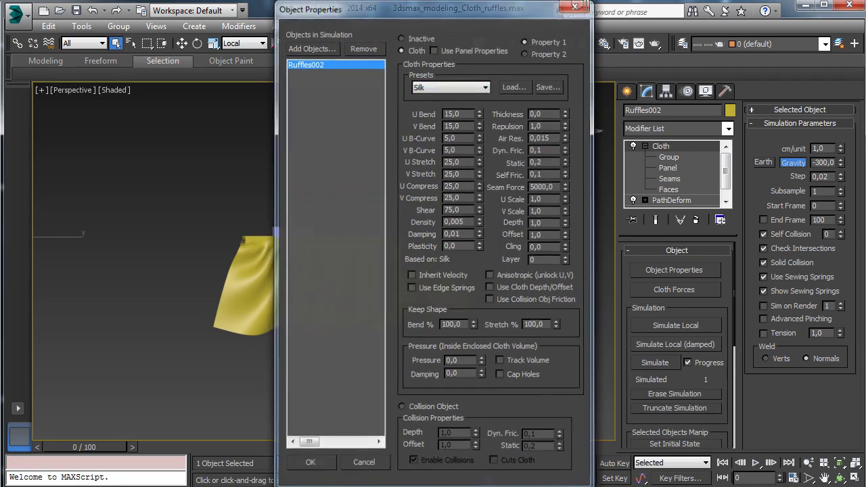
left_click(309, 464)
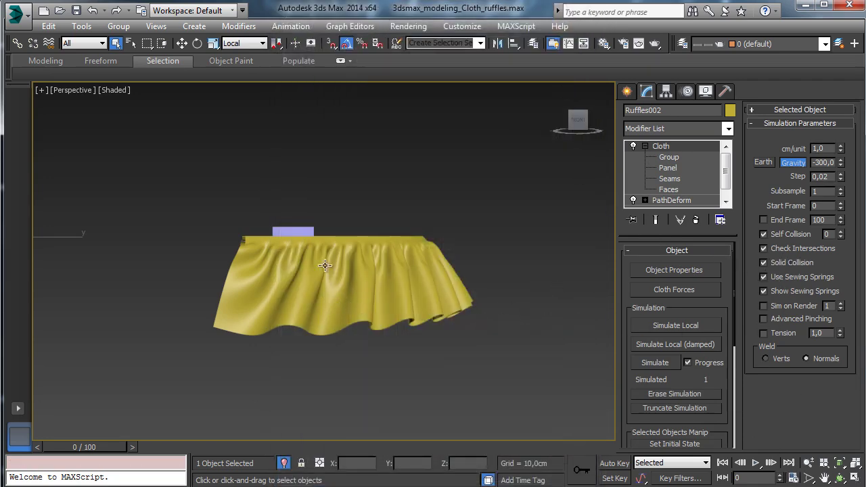
Step: Simulate the ruffle's cloth with gravity set to -980 and with Self Collision and Check Intersections turned off
left_click(840, 478)
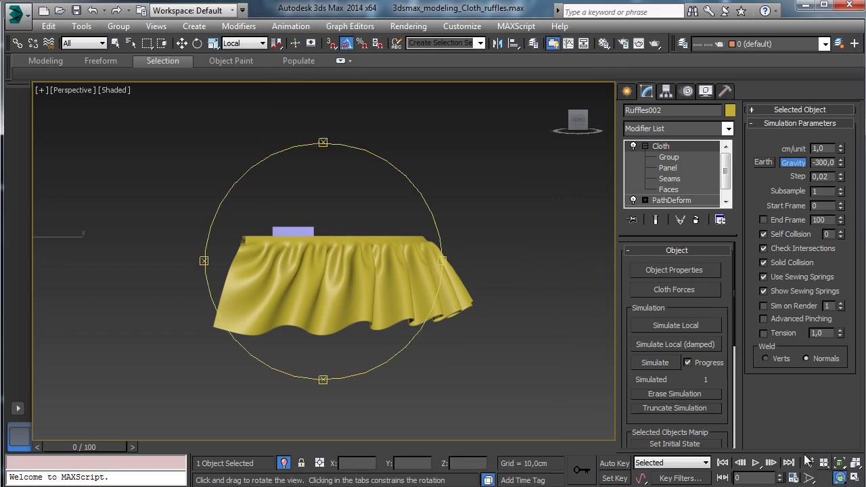
left_click_drag(354, 277, 379, 291)
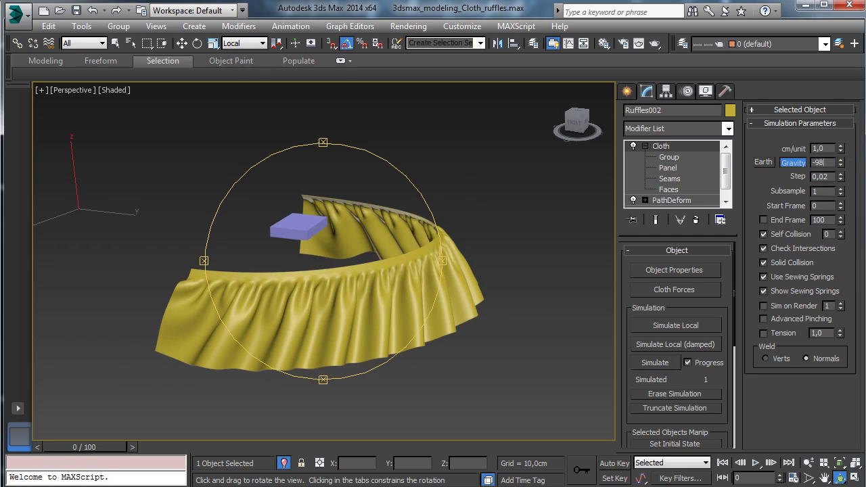
type("0")
key("Return")
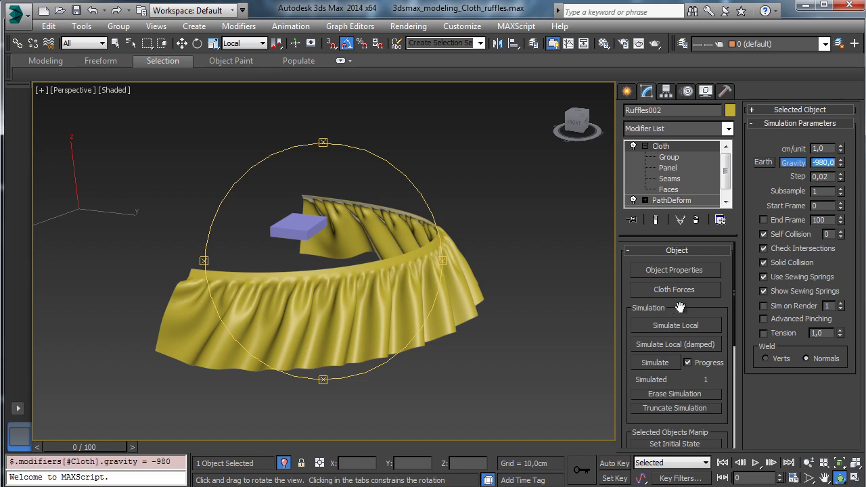
left_click(658, 366)
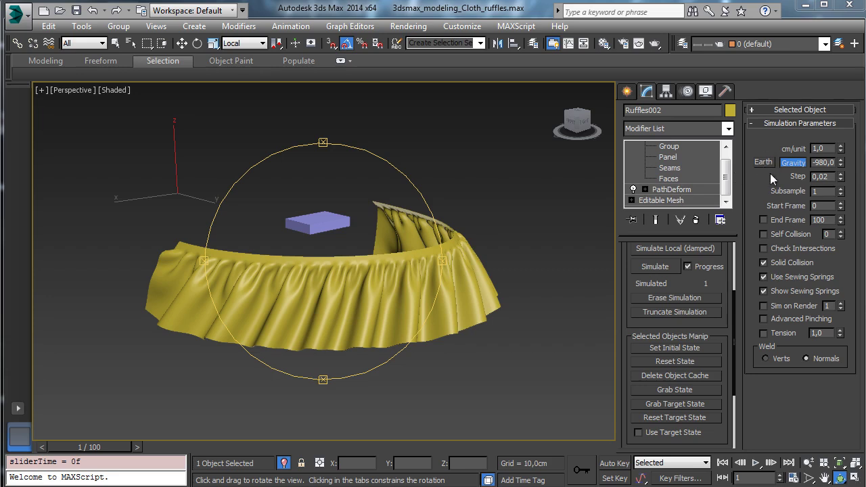
left_click(725, 147)
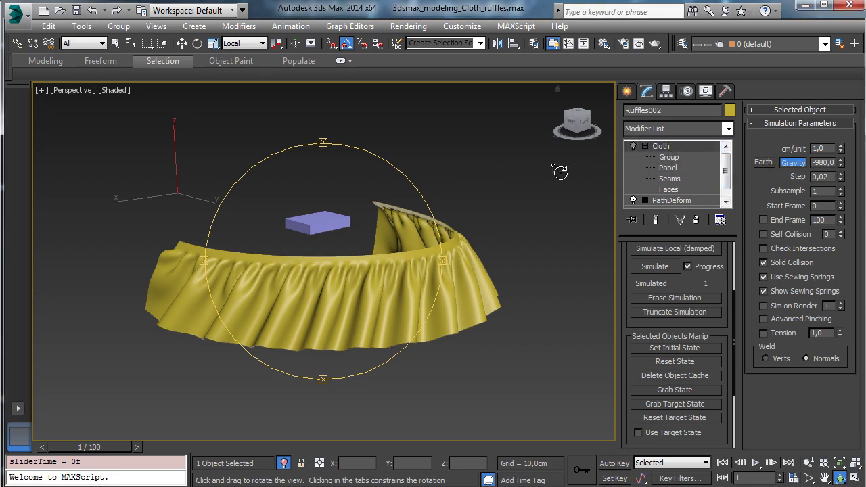
Step: Set the small box's object properties to Display as Box and make it non-renderable
left_click(116, 43)
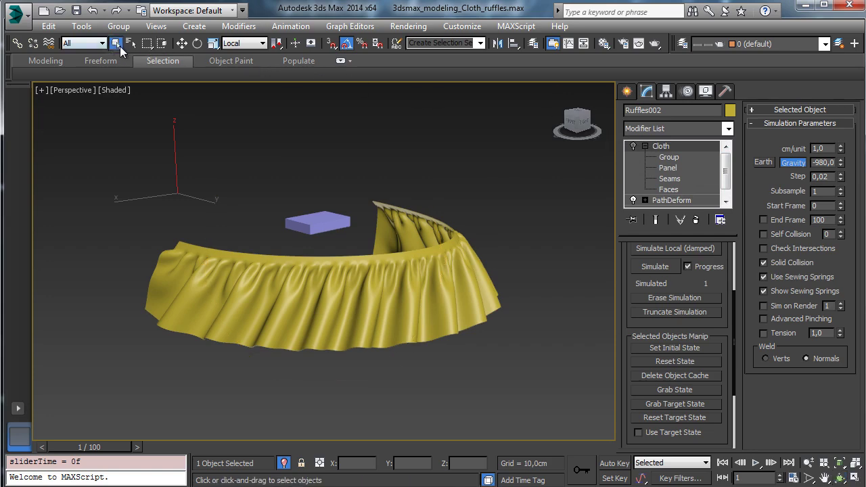
left_click(325, 218)
right_click(315, 214)
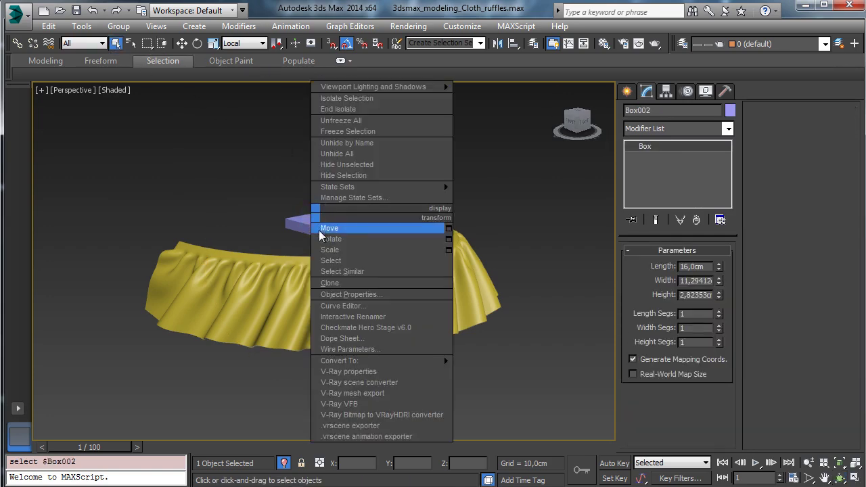
left_click(357, 296)
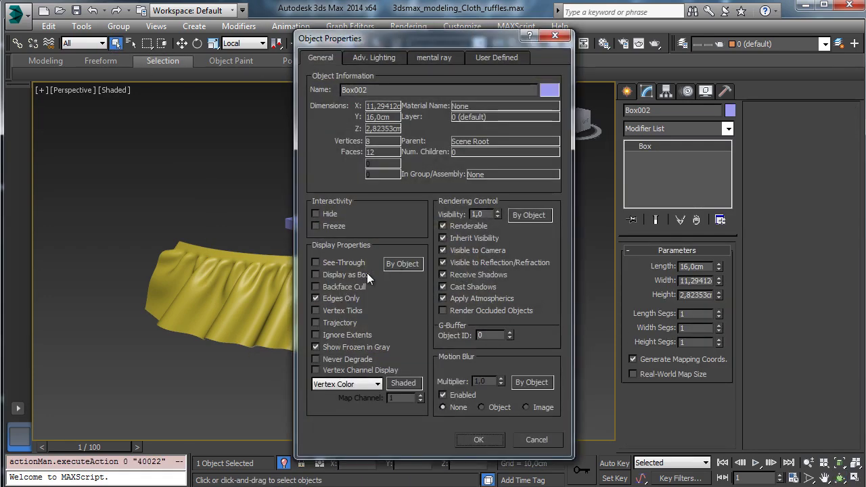
left_click(348, 273)
left_click(460, 227)
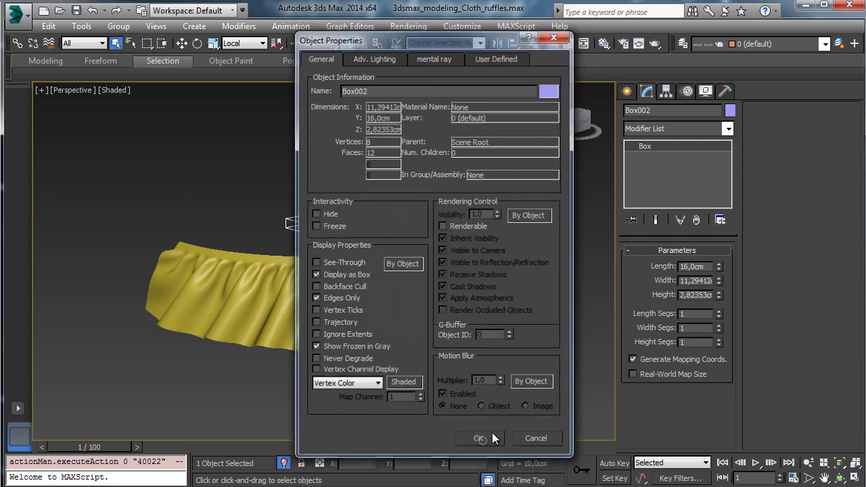
left_click(484, 437)
Step: Exit isolation mode and frame the whole layered ruffle shape in the Perspective view
left_click(284, 463)
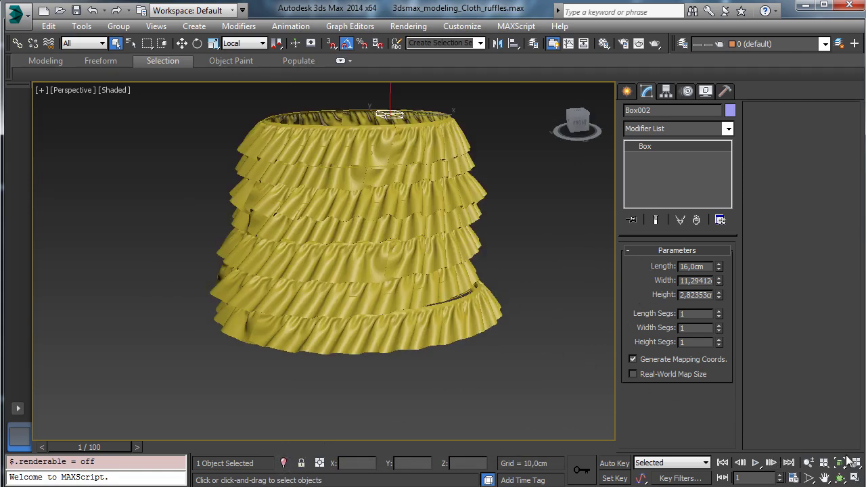
left_click(840, 477)
left_click_drag(324, 253, 386, 217)
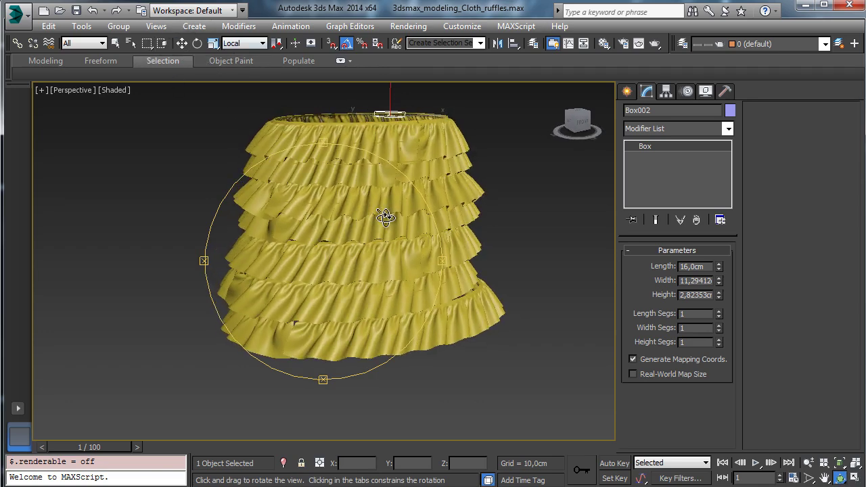
left_click(825, 479)
left_click_drag(349, 292, 316, 322)
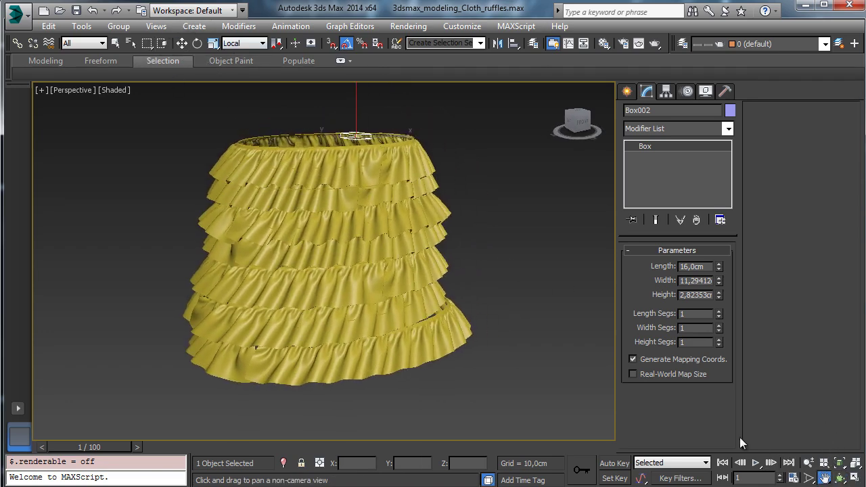
left_click(808, 463)
left_click_drag(303, 260, 306, 251)
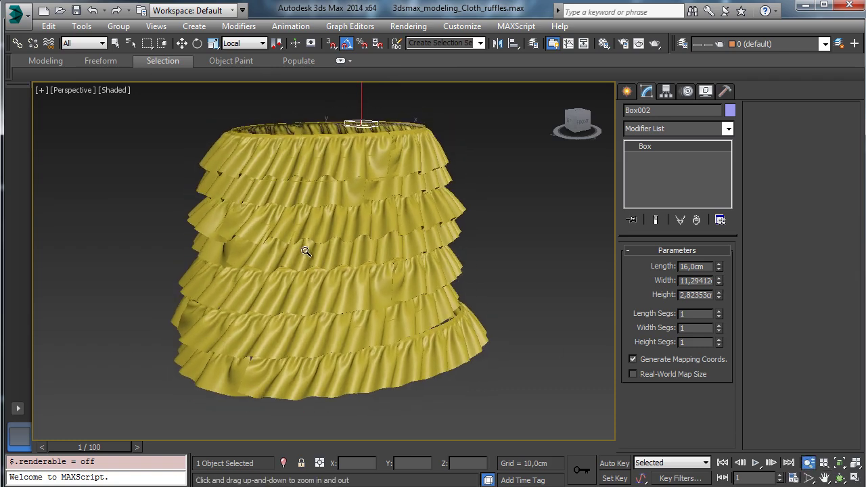
left_click(115, 41)
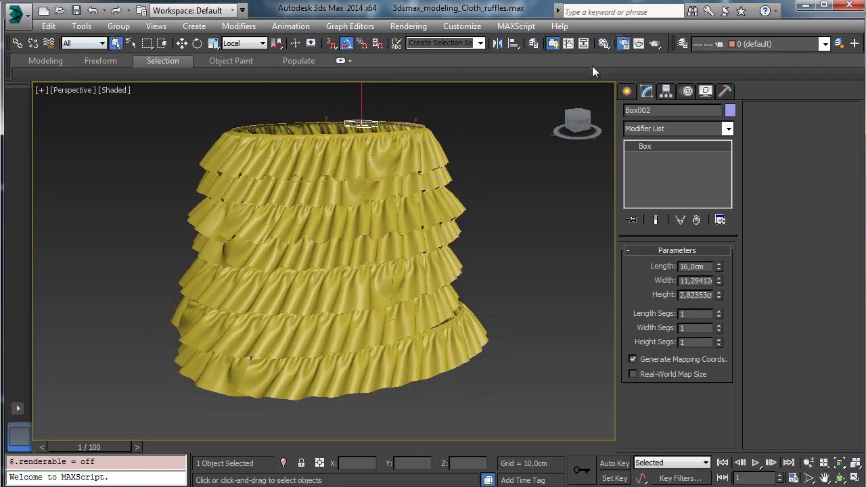
Step: Set the render output size to 900 x 400 and lock its image aspect
key("F10")
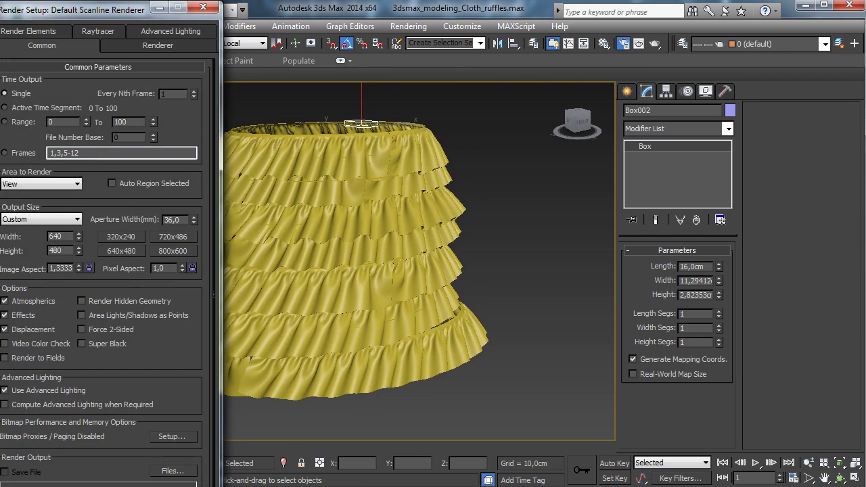
left_click_drag(120, 15, 164, 39)
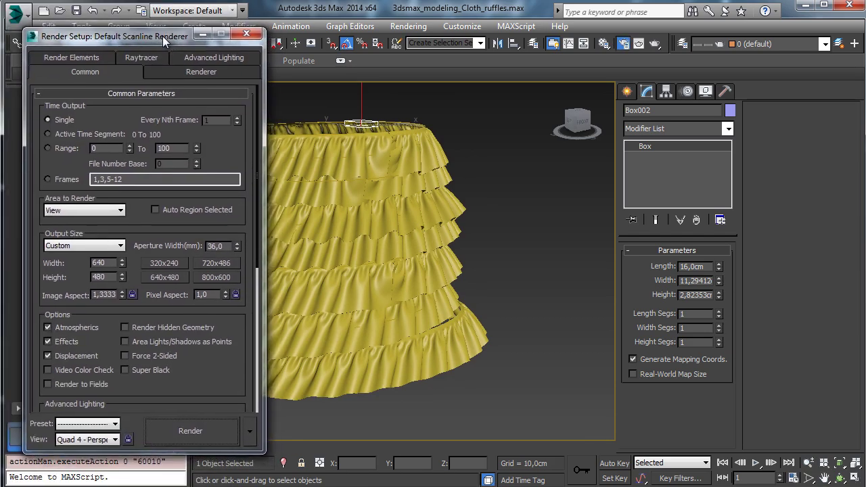
left_click(133, 295)
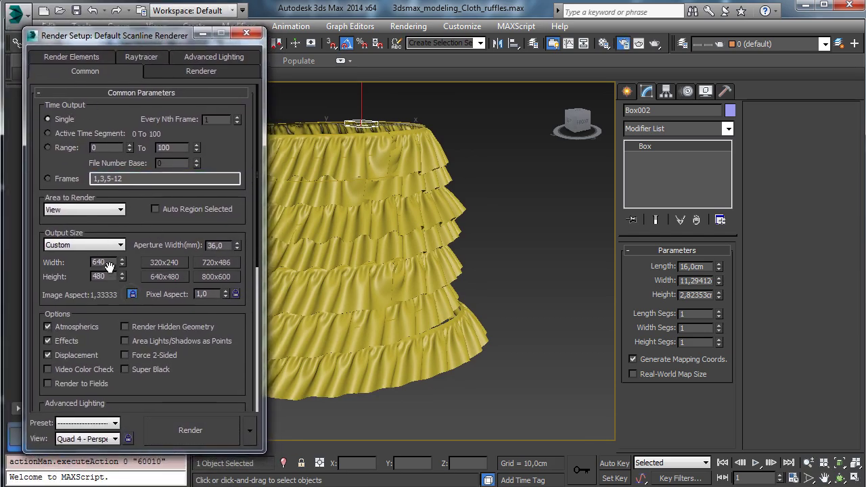
left_click(133, 295)
double_click(103, 262)
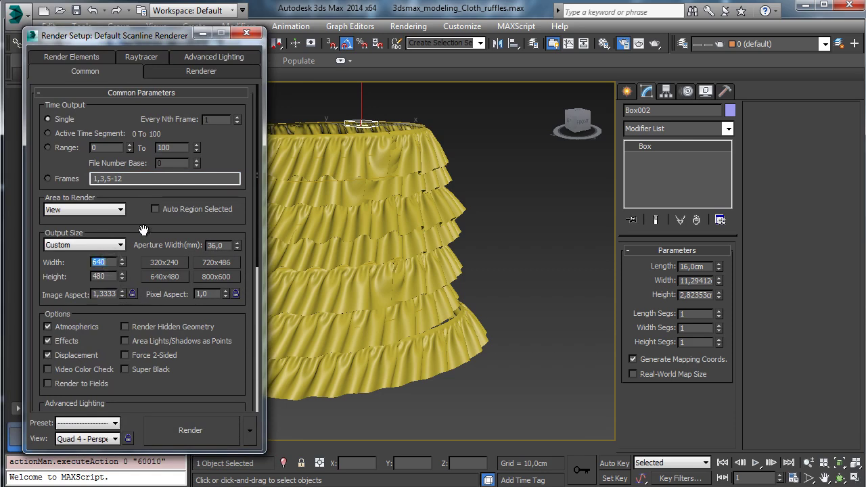
type("900")
left_click(133, 295)
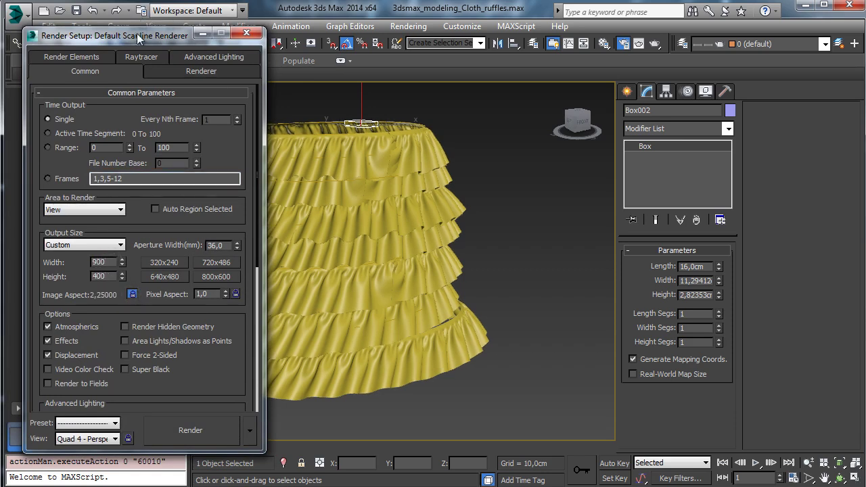
Step: Assign V-Ray Adv 2.40.04 as the production renderer and minimize the render setup window
left_click_drag(132, 40, 688, 42)
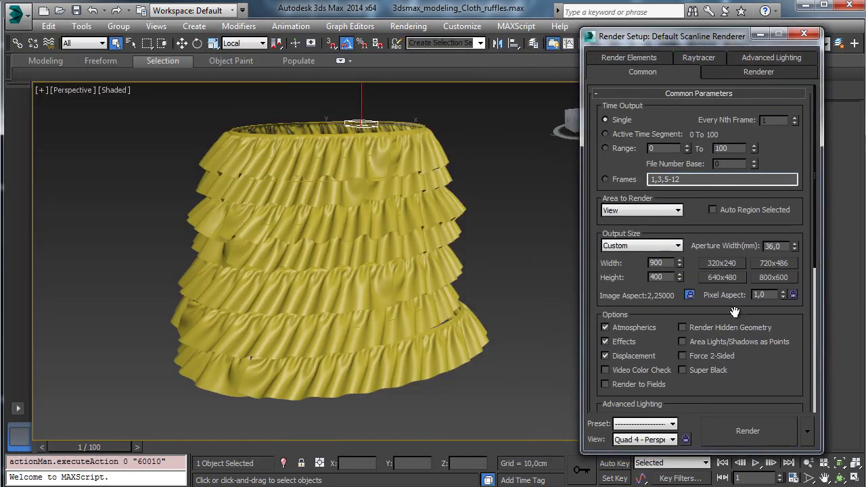
left_click_drag(769, 380, 775, 134)
scroll(716, 238, "up", 5)
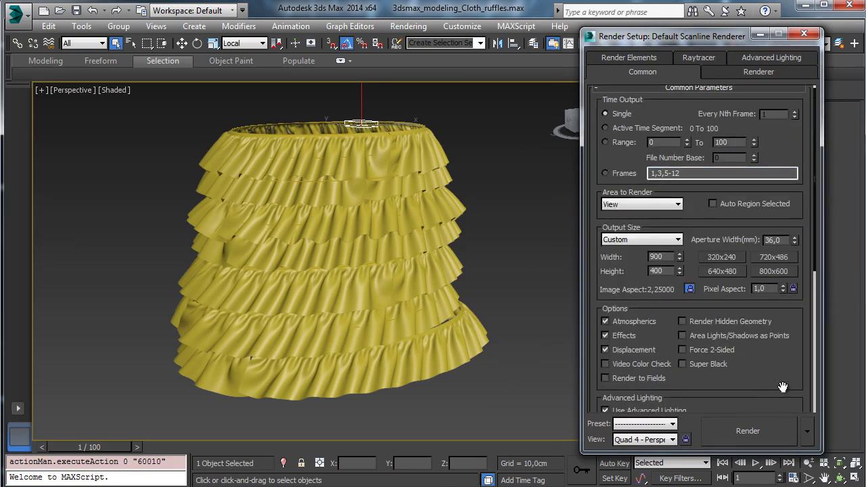
scroll(778, 311, "down", 5)
scroll(782, 377, "down", 1)
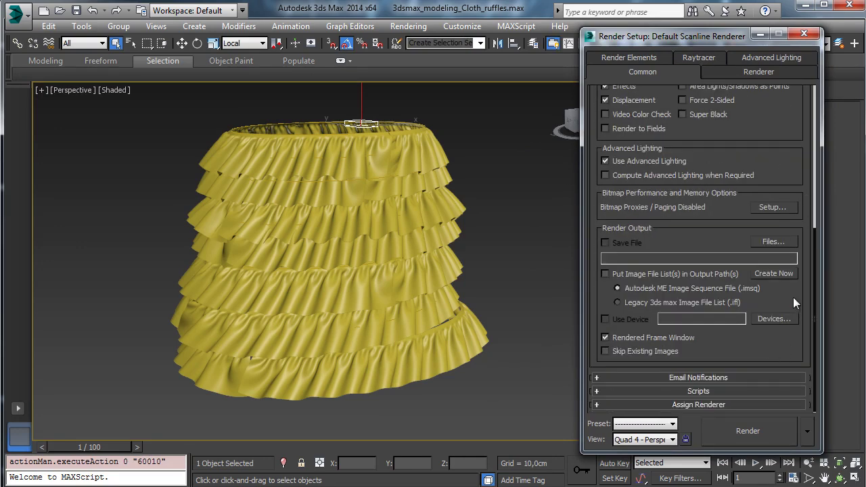
left_click(790, 406)
left_click(776, 347)
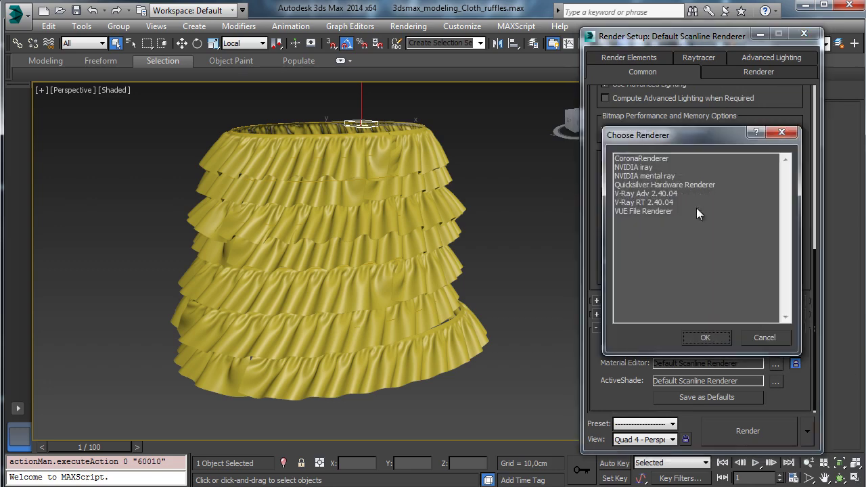
double_click(662, 194)
left_click_drag(729, 44, 659, 45)
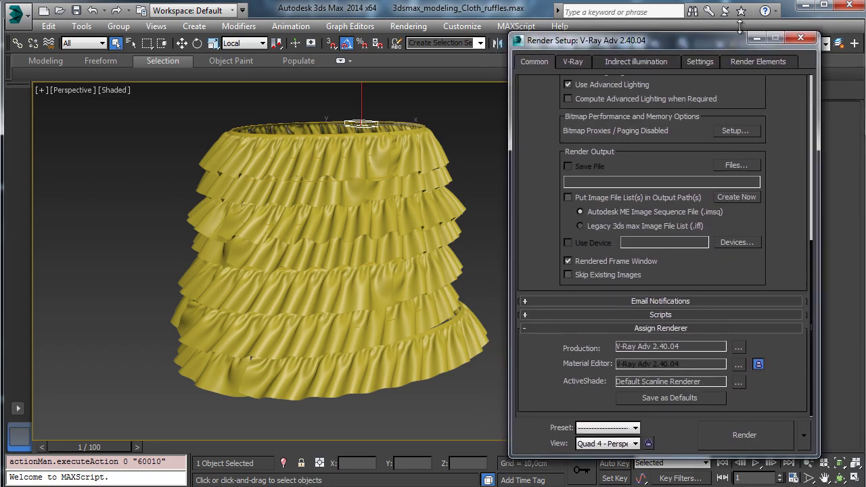
left_click(756, 39)
Step: Create a V-Ray plane light on the ground beside the base of the ruffle shape in the Perspective view
left_click(632, 92)
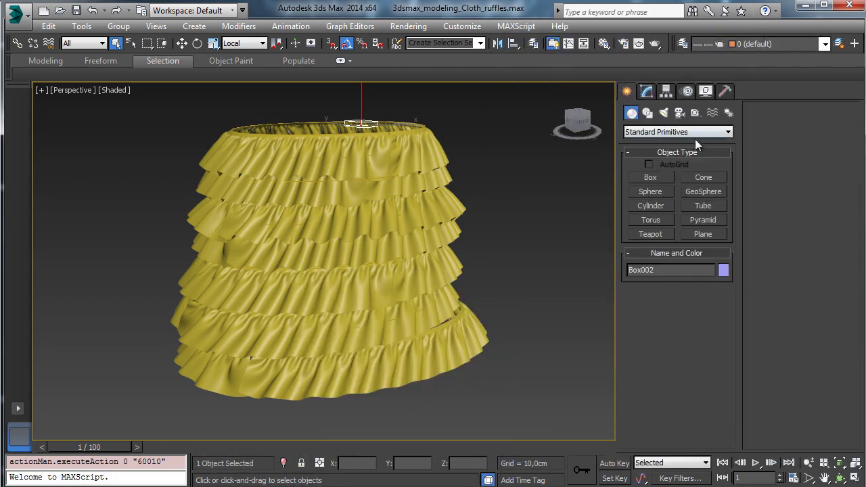
left_click(666, 112)
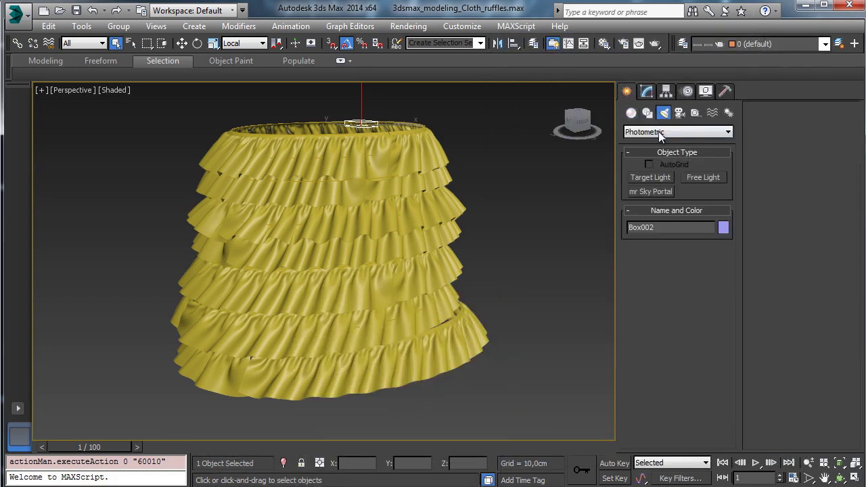
left_click(660, 133)
left_click(658, 172)
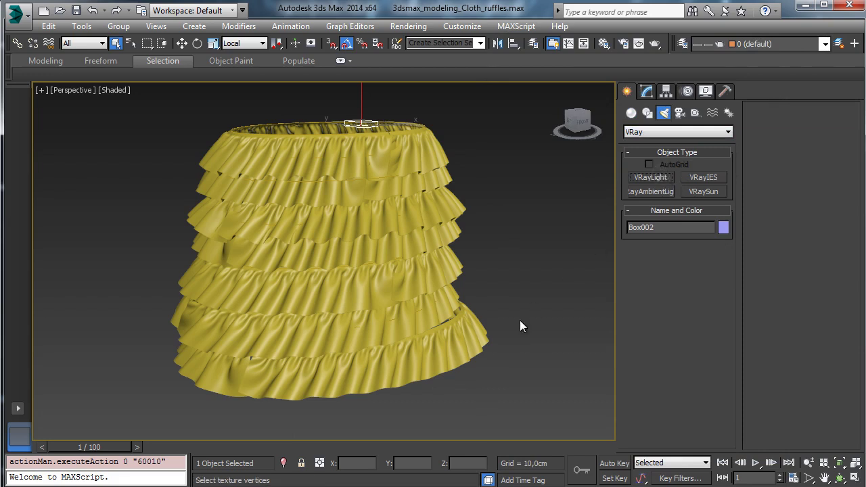
left_click_drag(518, 340, 469, 391)
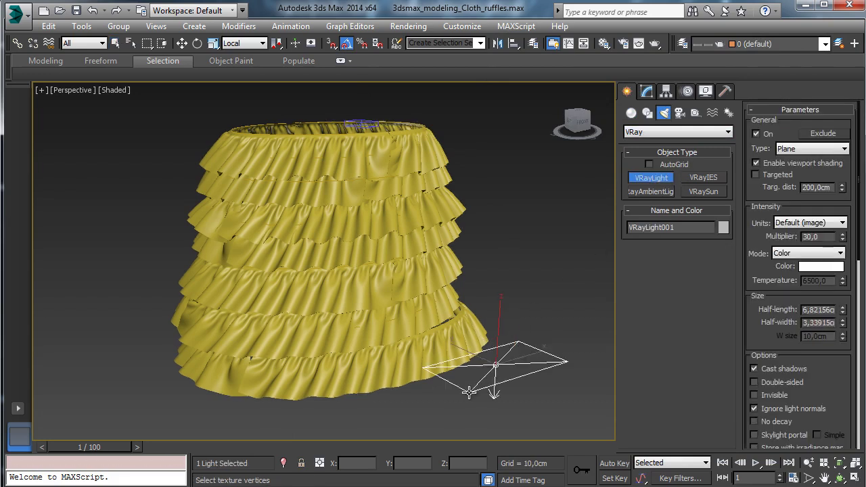
Step: Change the V-Ray light's type to Dome and set its intensity multiplier to 1
left_click(647, 92)
left_click(664, 291)
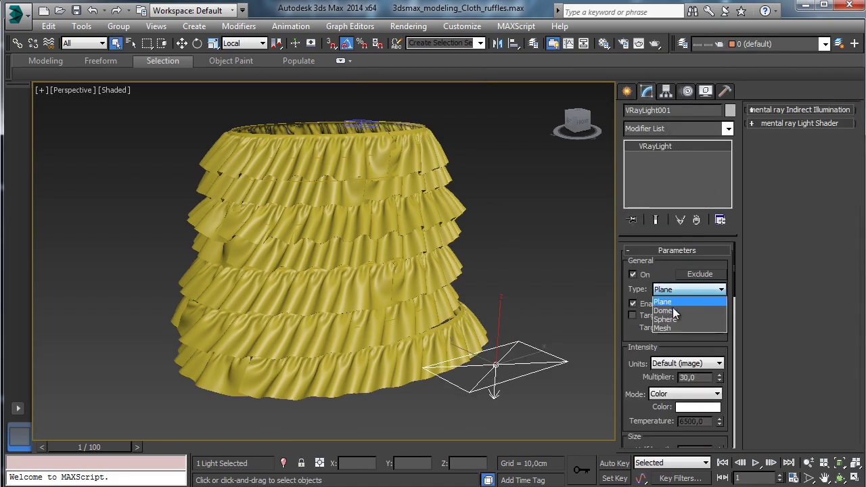
left_click(670, 311)
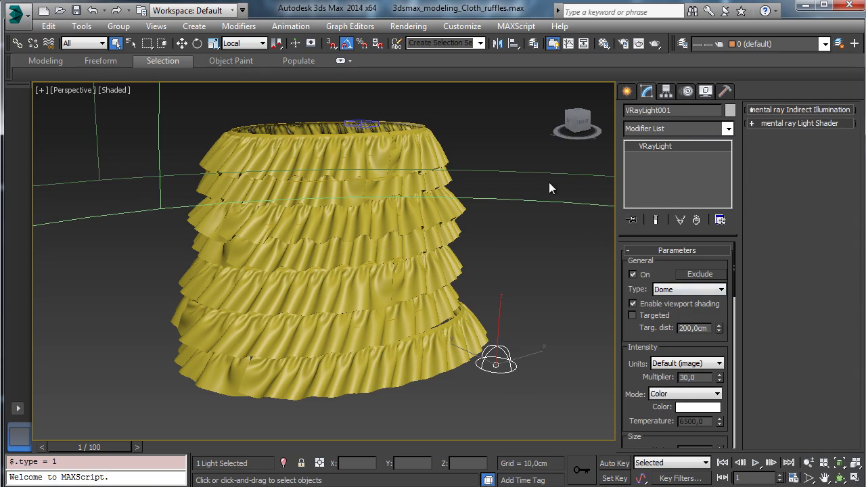
double_click(695, 380)
type("1")
key("Return")
Step: Assign a VRayHDRI map to the diffuse channel of the 01 - Default material
left_click(602, 44)
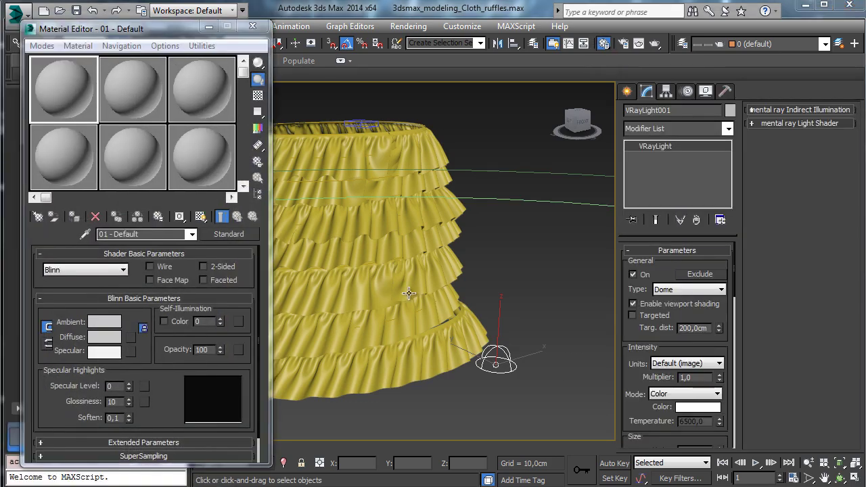
left_click(129, 338)
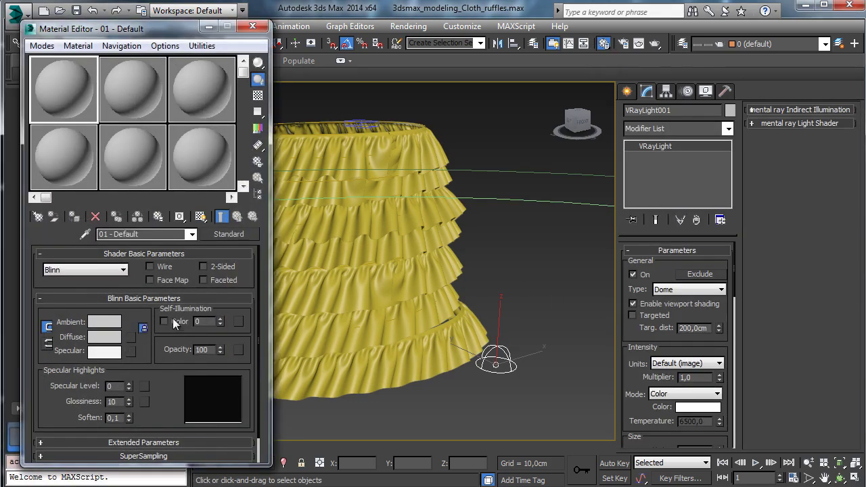
left_click(413, 133)
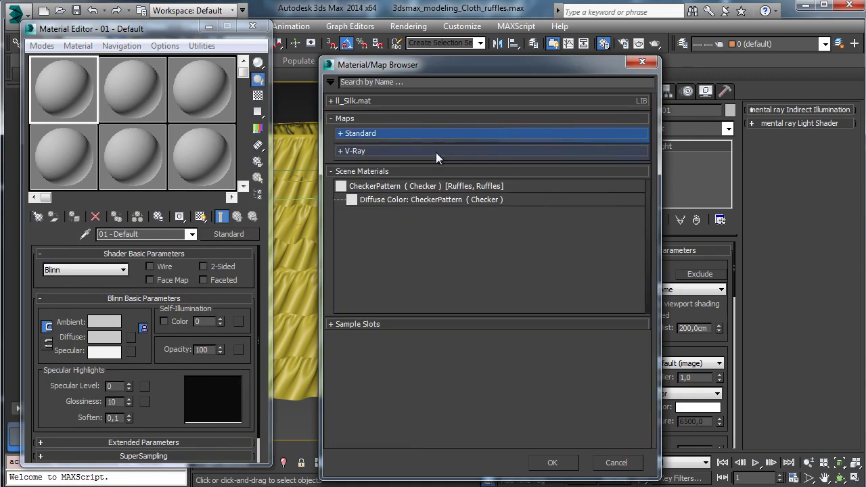
left_click(398, 151)
left_click(381, 287)
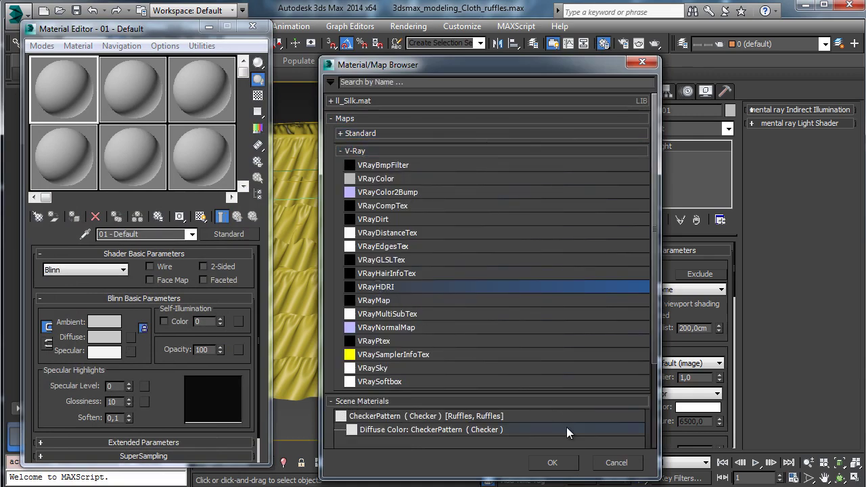
left_click(552, 462)
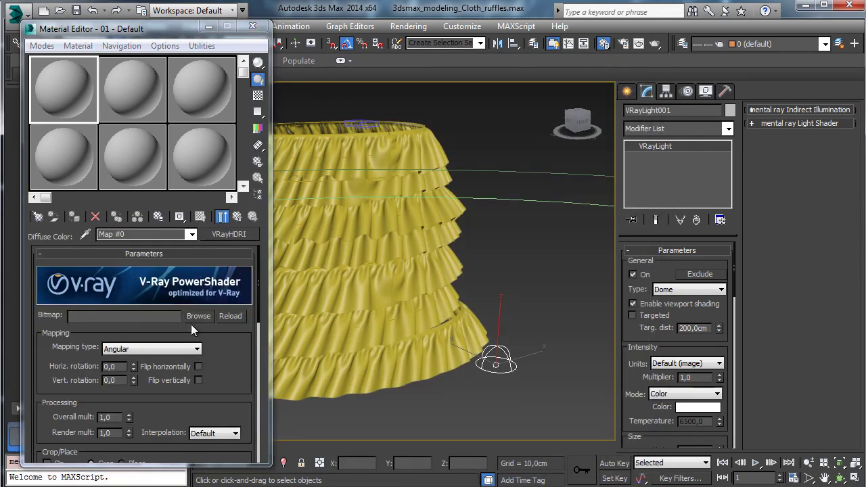
Step: Load ROOMLRG.hdr from the 3dsmax_modeling_Cloth_ruffles folder into the VRayHDRI map and set its mapping type to Spherical
left_click(192, 318)
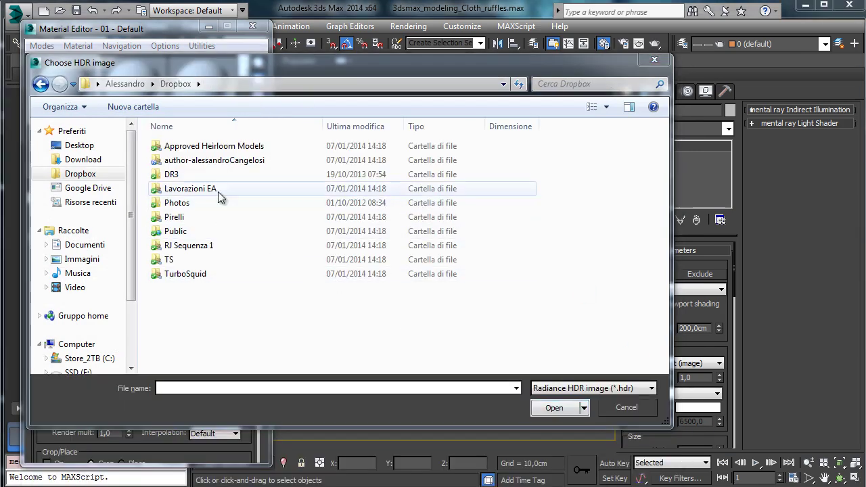
left_click(212, 161)
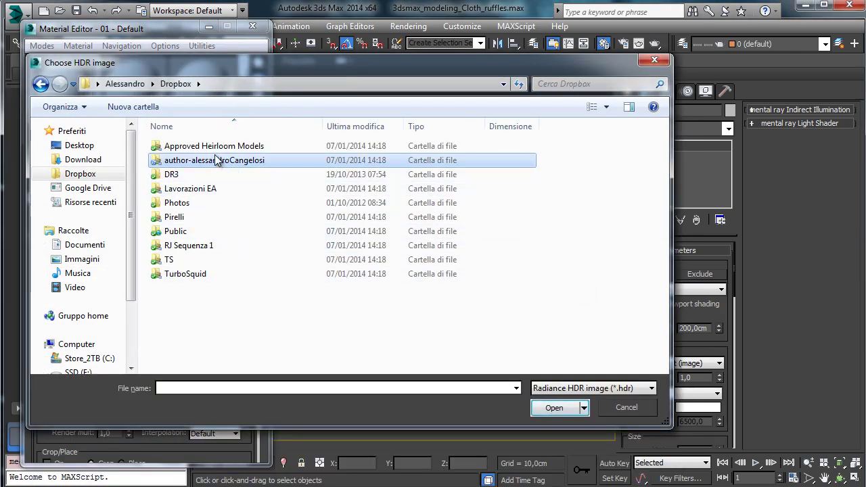
double_click(216, 160)
double_click(180, 231)
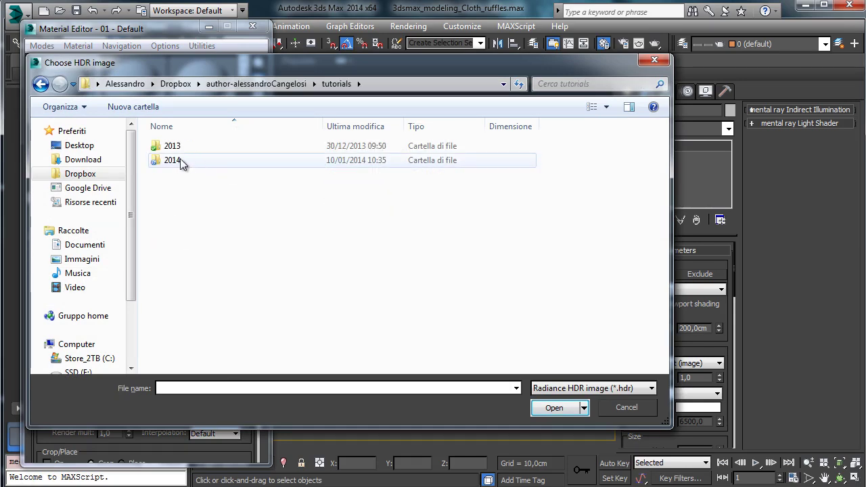
double_click(172, 161)
double_click(182, 146)
left_click(186, 146)
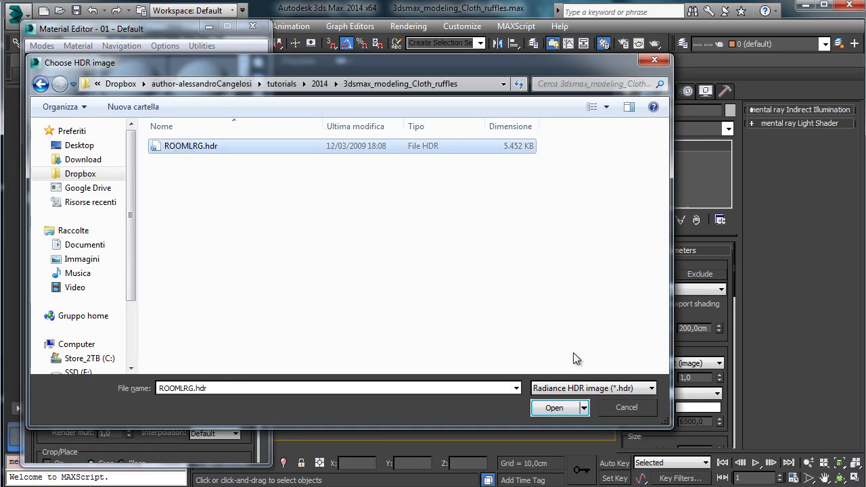
left_click(555, 408)
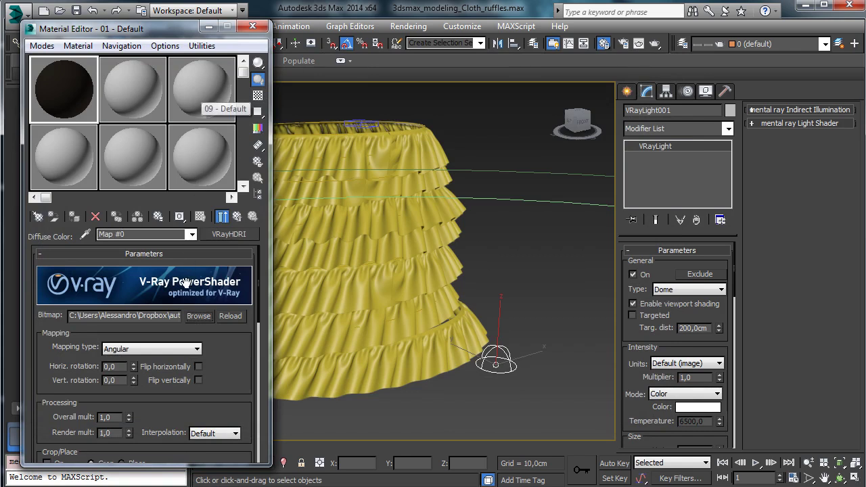
left_click(166, 348)
left_click(142, 380)
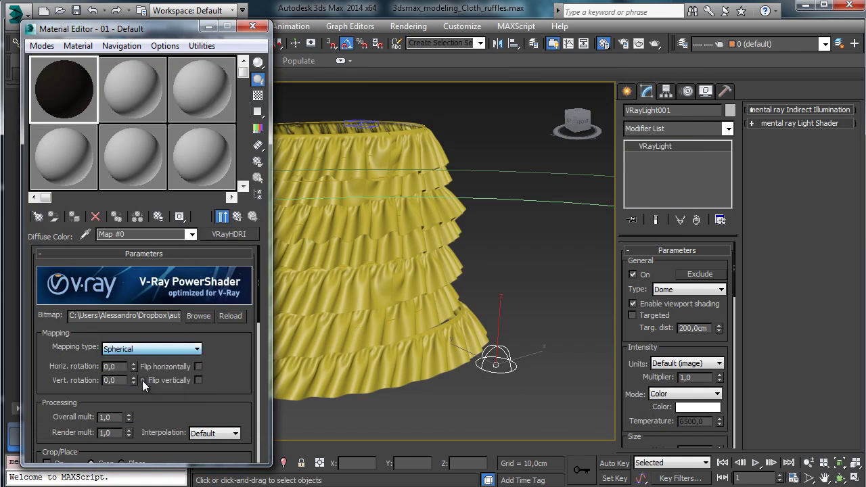
Step: Assign the VRayHDRI map from the material as the dome light's texture
left_click_drag(705, 343, 663, 169)
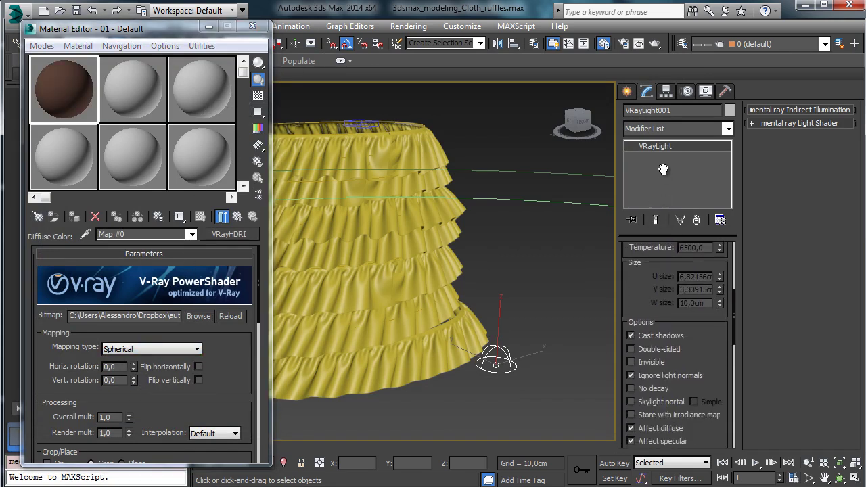
scroll(701, 318, "down", 6)
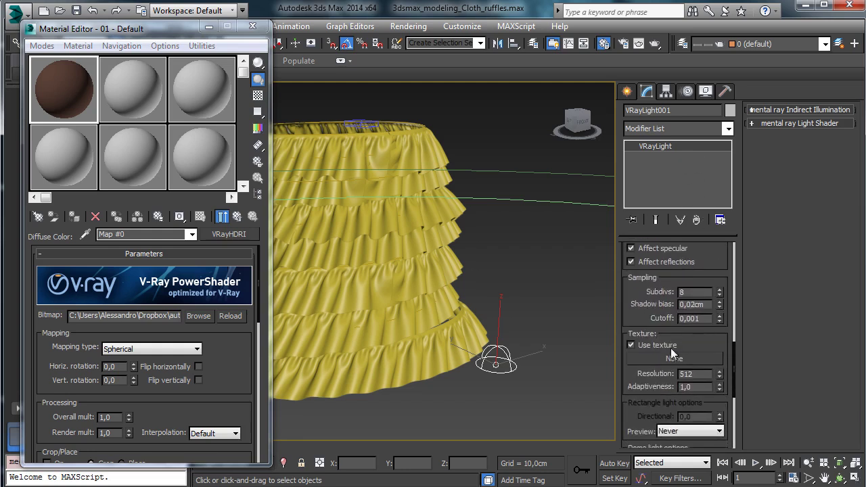
left_click_drag(229, 234, 664, 360)
left_click(405, 288)
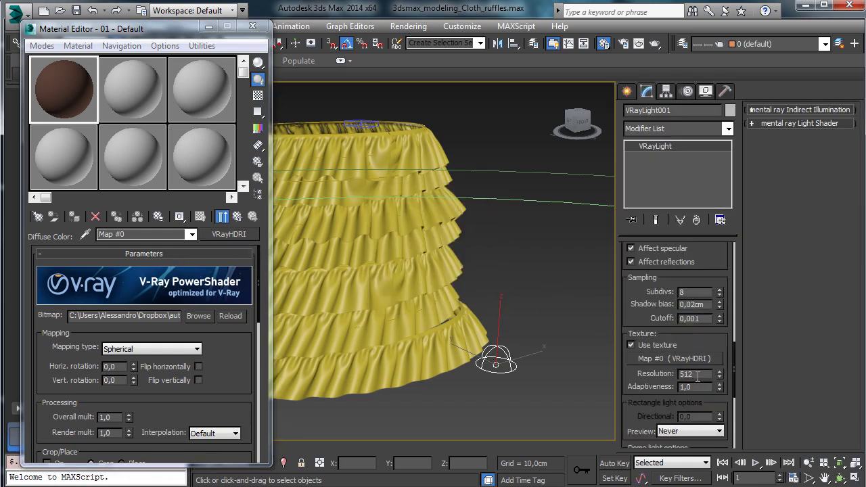
Step: Set the dome light's texture resolution to 2048 and enable its Spherical (full dome) option
double_click(690, 374)
left_click_drag(628, 298, 629, 192)
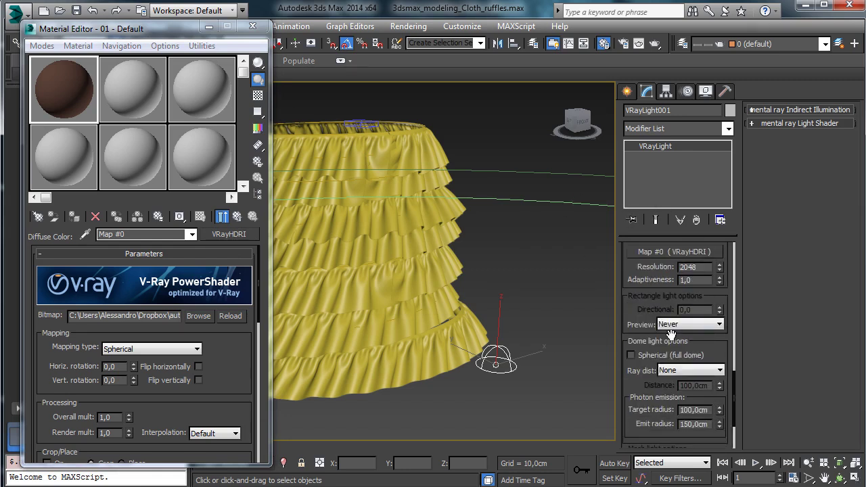
left_click(650, 356)
left_click(684, 45)
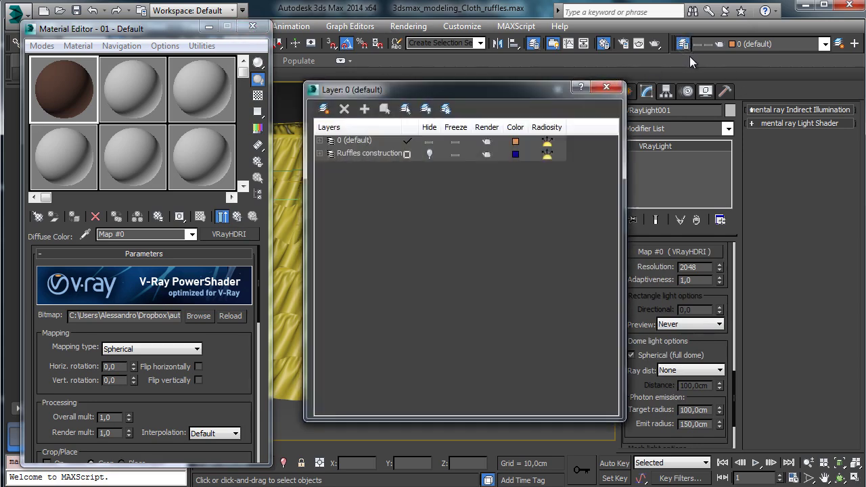
left_click(615, 88)
Step: Close the Material Editor and set the V-Ray antialiasing filter to Mitchell-Netravali in the render setup
left_click(639, 45)
left_click(253, 27)
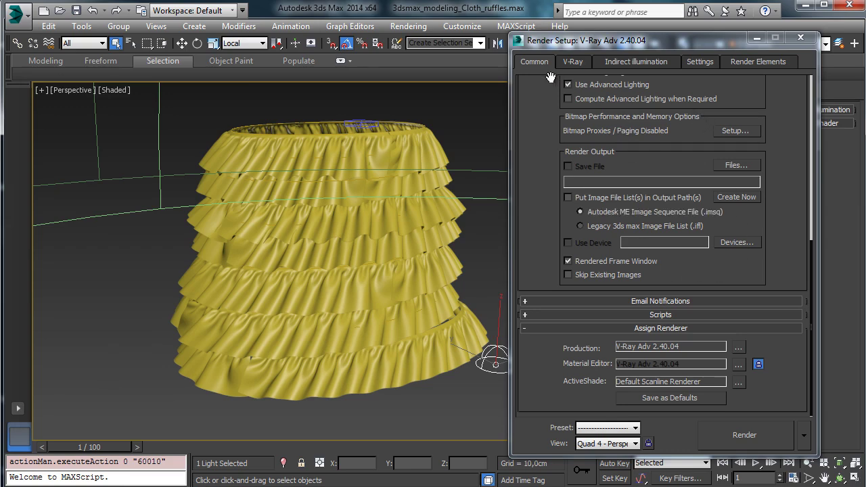
scroll(542, 169, "up", 10)
left_click(569, 62)
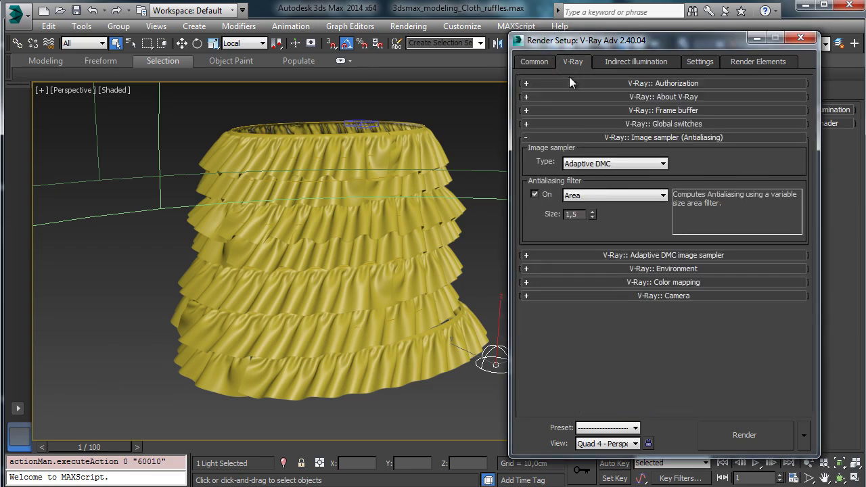
left_click(603, 195)
left_click(603, 301)
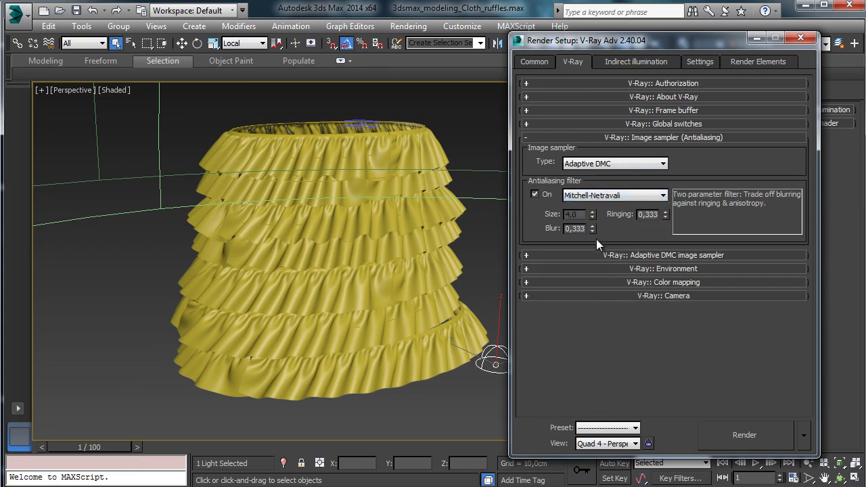
left_click(596, 256)
Step: Turn on V-Ray indirect illumination with Irradiance map for primary bounces, using the Very low preset
left_click(609, 61)
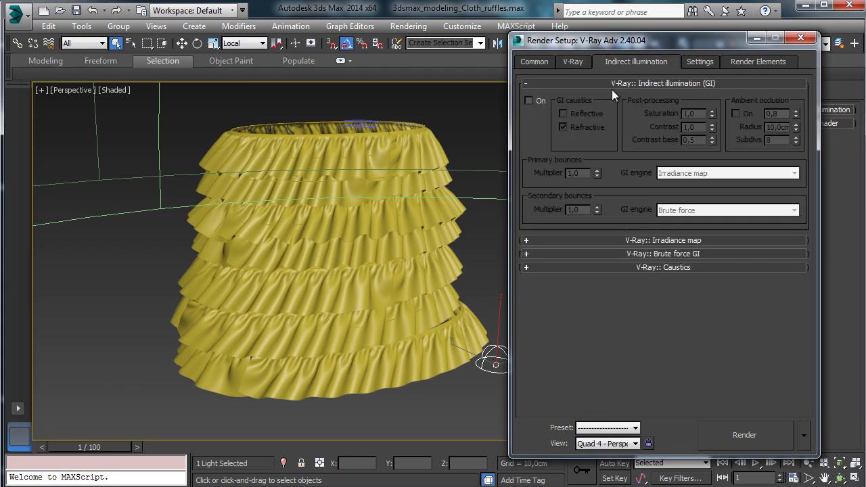
left_click(529, 100)
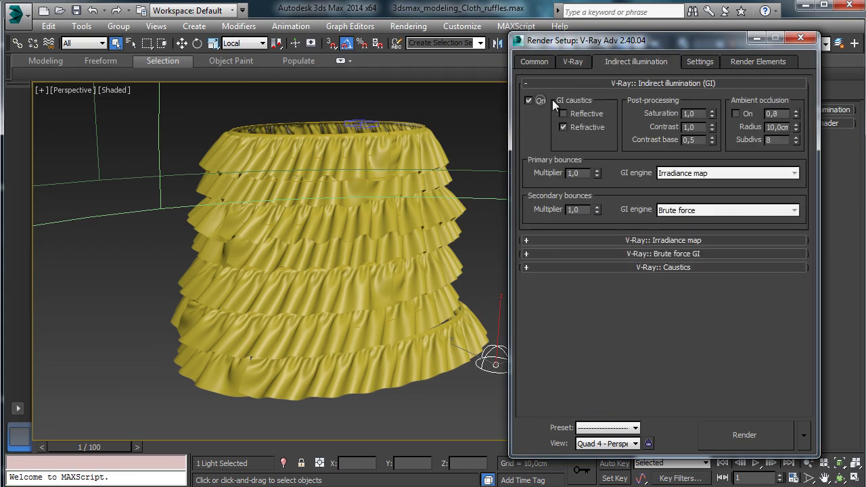
left_click(712, 174)
left_click(707, 182)
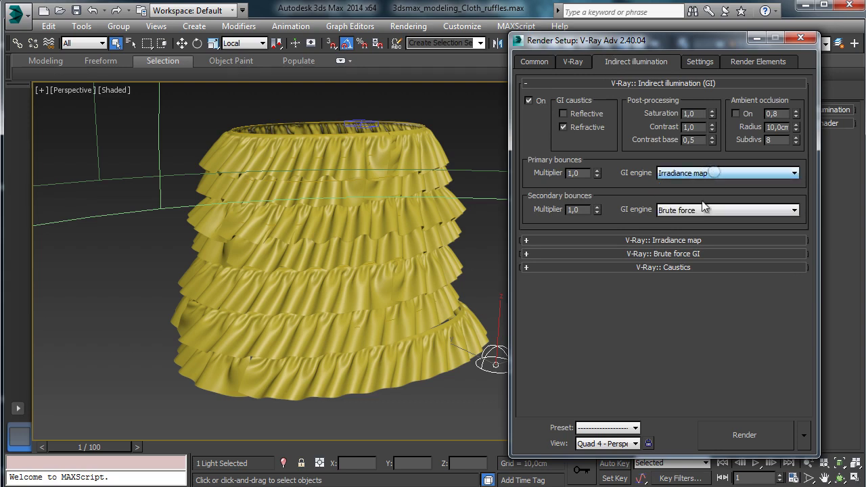
left_click(677, 240)
left_click(693, 107)
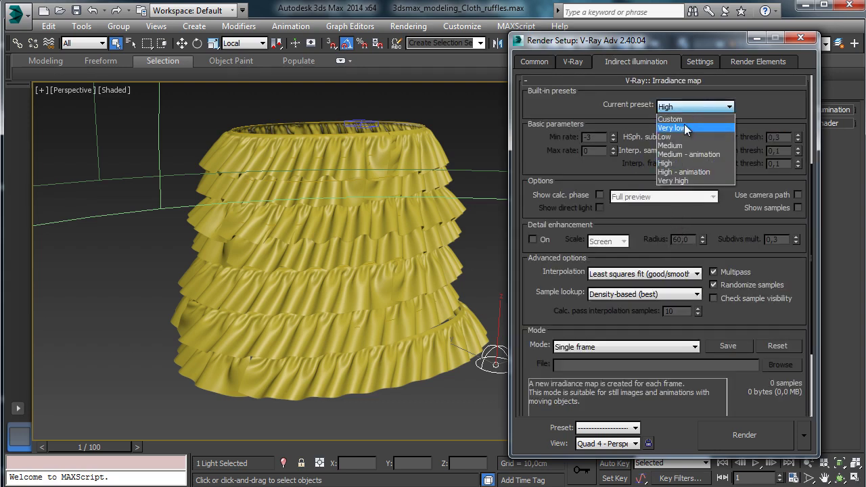
left_click(691, 127)
left_click(689, 81)
Step: Set the secondary bounces GI engine to Light cache and enable its Show calc. phase option
left_click(678, 212)
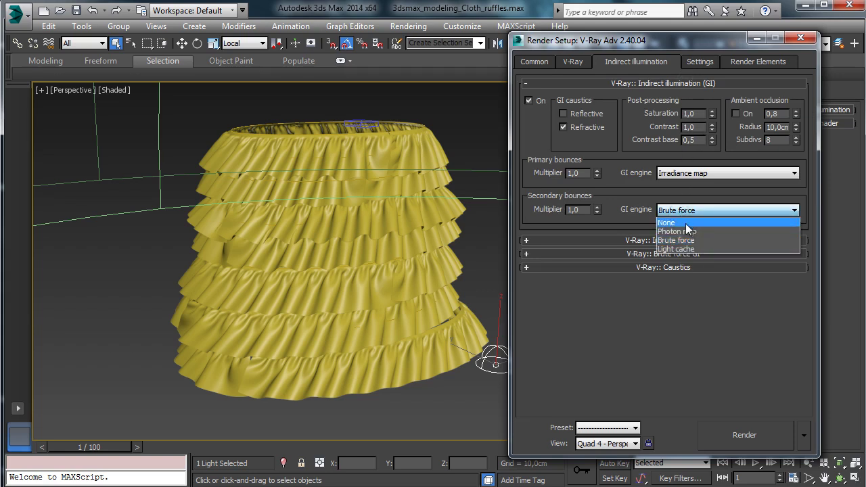
left_click(678, 253)
left_click(678, 253)
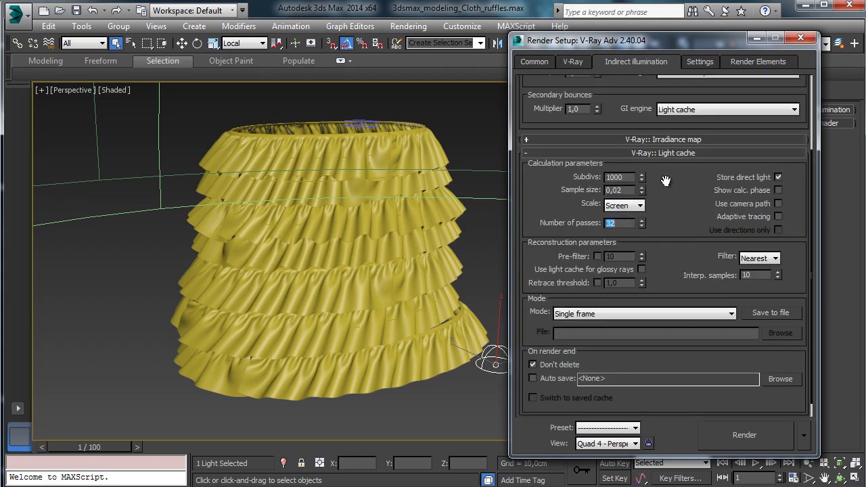
left_click(779, 190)
left_click_drag(657, 183, 665, 204)
scroll(678, 165, "up", 5)
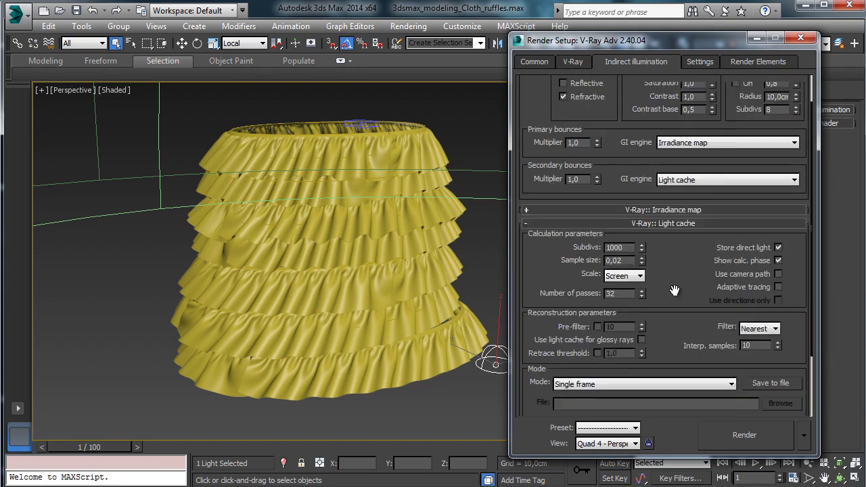
Step: Check the irradiance map and V-Ray system settings and start rendering the Perspective view
left_click(642, 241)
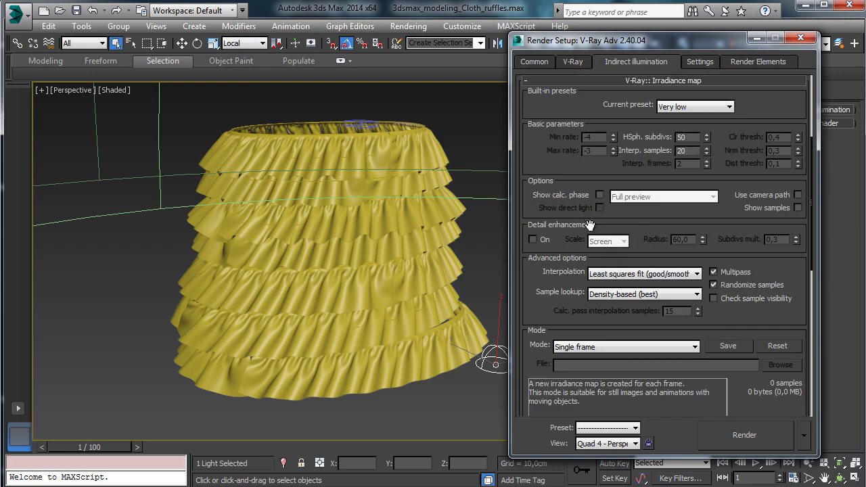
left_click(701, 63)
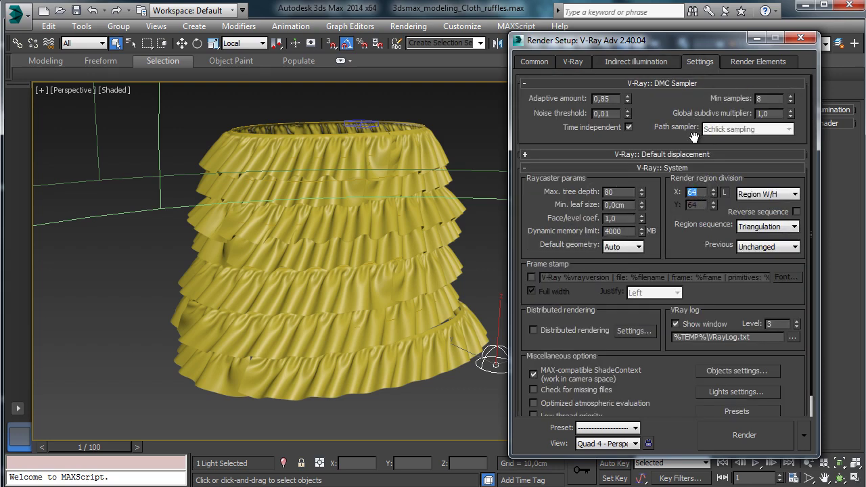
left_click(538, 61)
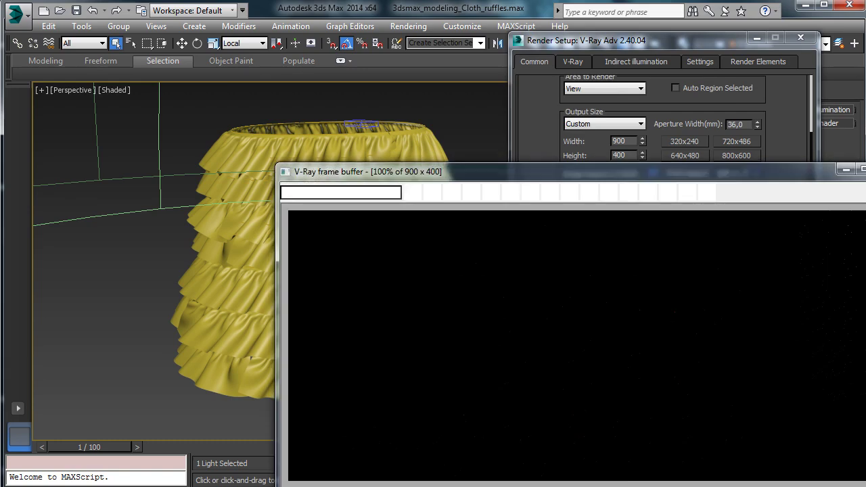
Step: Check the V-Ray color mapping settings, and close the Render Setup and the V-Ray frame buffer
left_click_drag(427, 39, 138, 50)
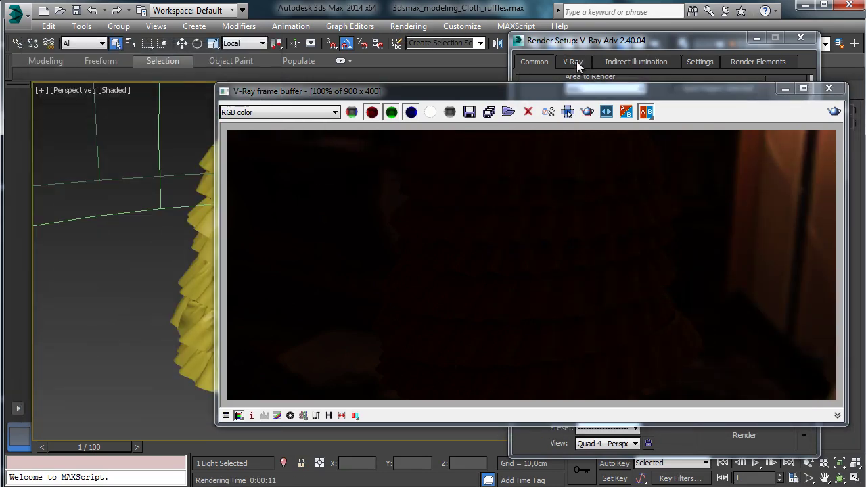
left_click(574, 61)
left_click(673, 320)
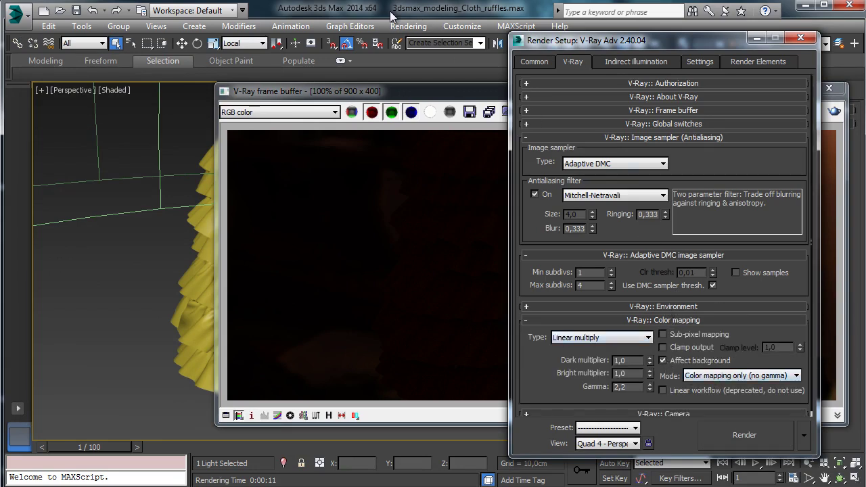
left_click(350, 26)
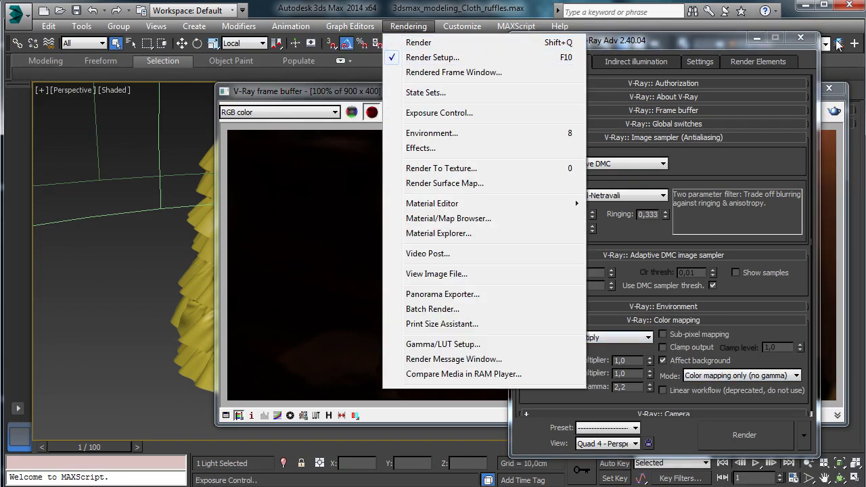
left_click(800, 38)
left_click(800, 38)
left_click(829, 88)
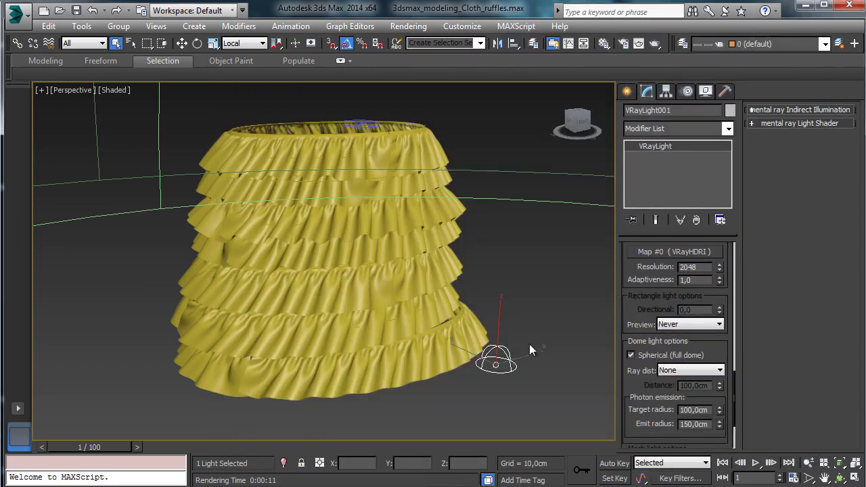
Step: Set the dome light's intensity multiplier to 25 and run a test render, stopping it partway
left_click_drag(653, 298, 634, 437)
left_click_drag(708, 278, 691, 416)
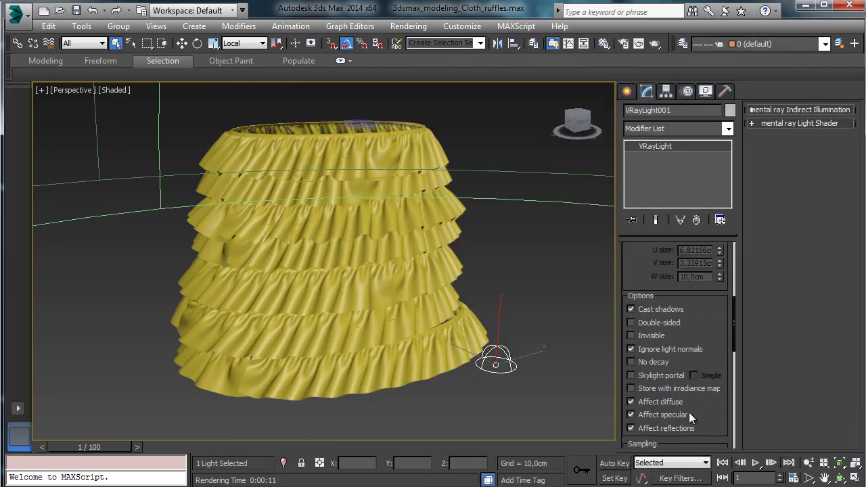
scroll(682, 329, "up", 3)
double_click(699, 296)
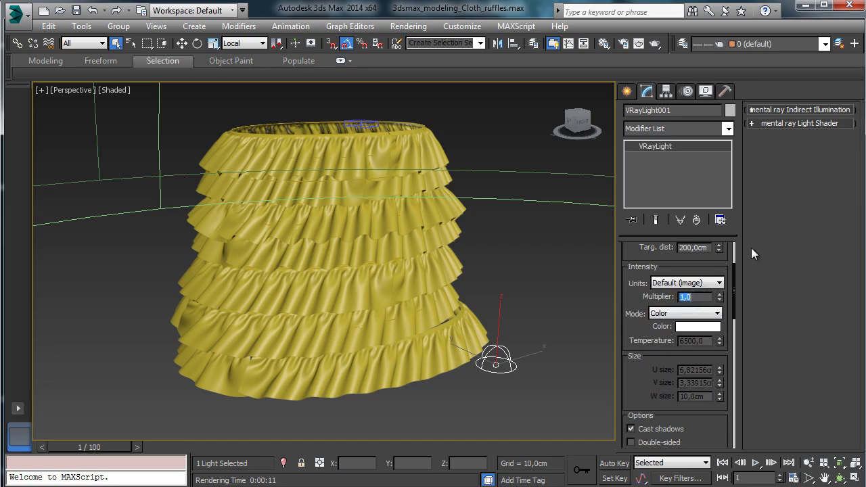
type("25")
key("Return")
left_click(655, 43)
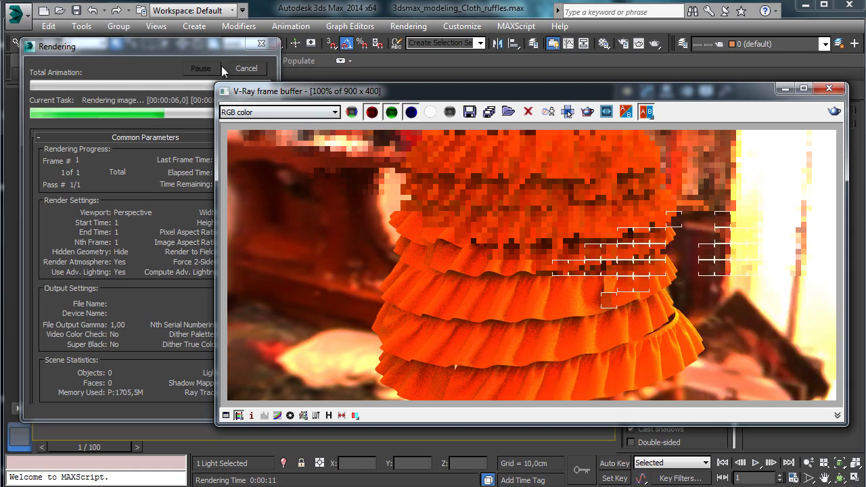
left_click(246, 68)
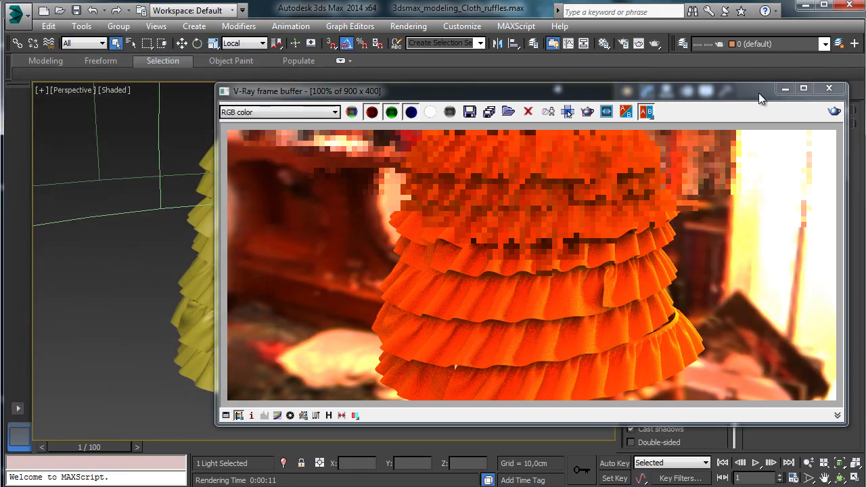
Step: Set the dome light's sampling subdivs to 32 and get the frame buffer out of the way
left_click_drag(759, 93, 517, 127)
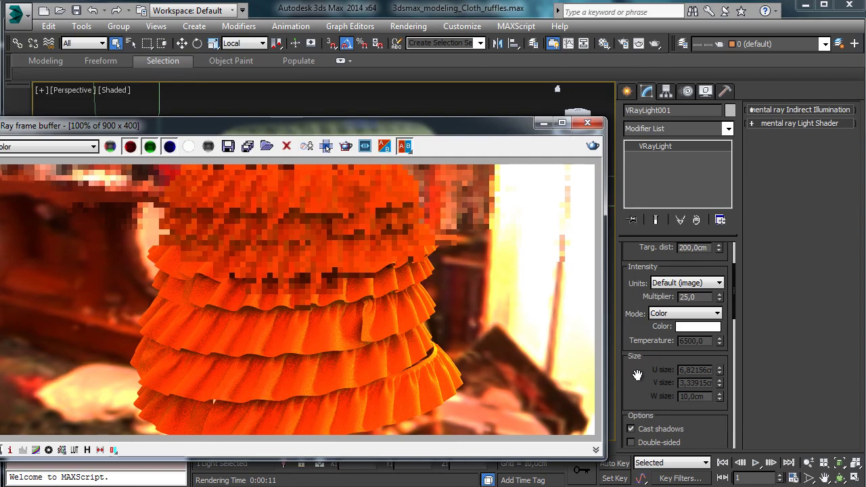
left_click_drag(638, 375, 619, 199)
double_click(694, 399)
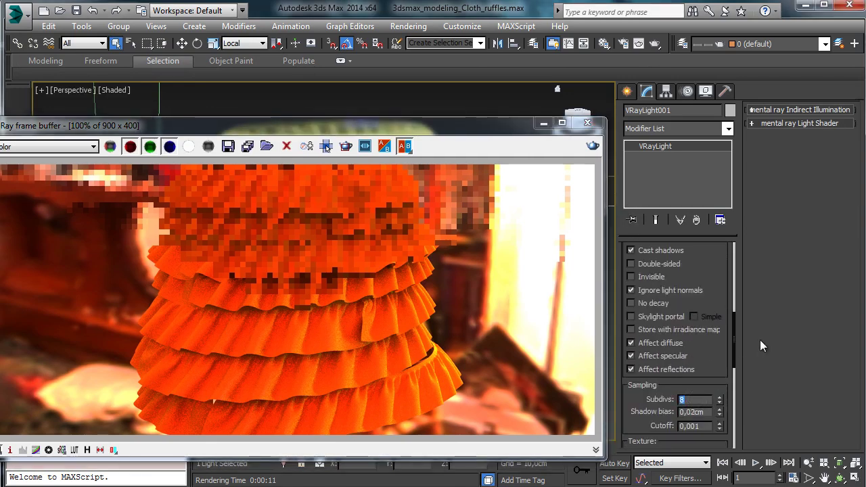
type("32")
key("Return")
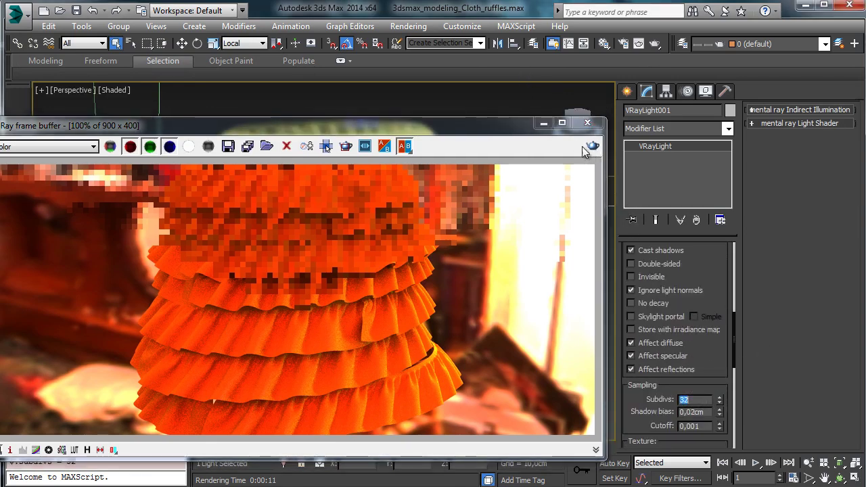
left_click(542, 124)
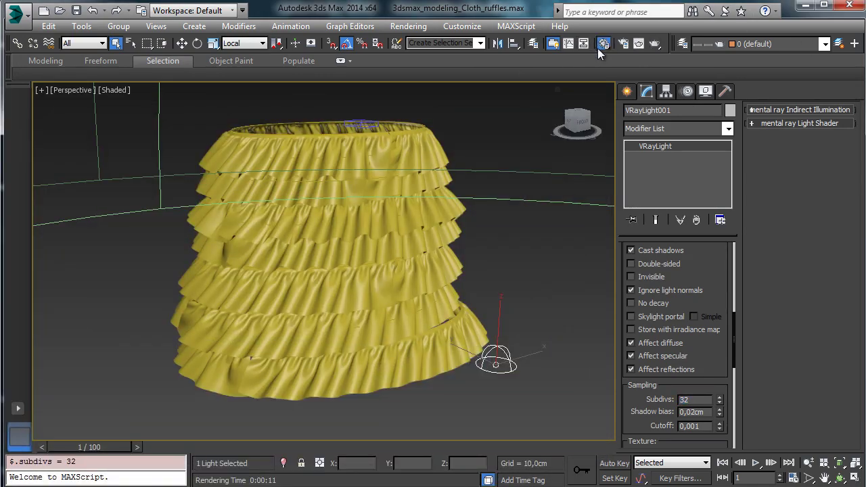
Step: Wrap the VRayHDRI map in a ColorCorrection map, keeping the old map as a sub-map
left_click(602, 44)
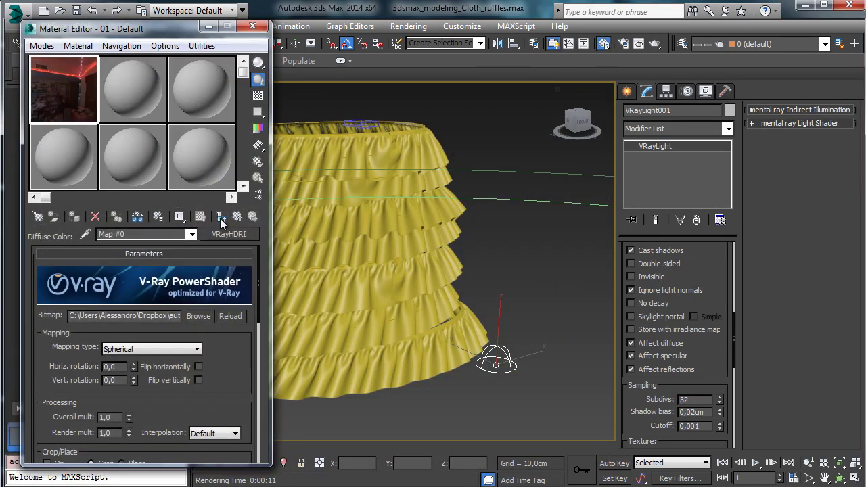
left_click(216, 233)
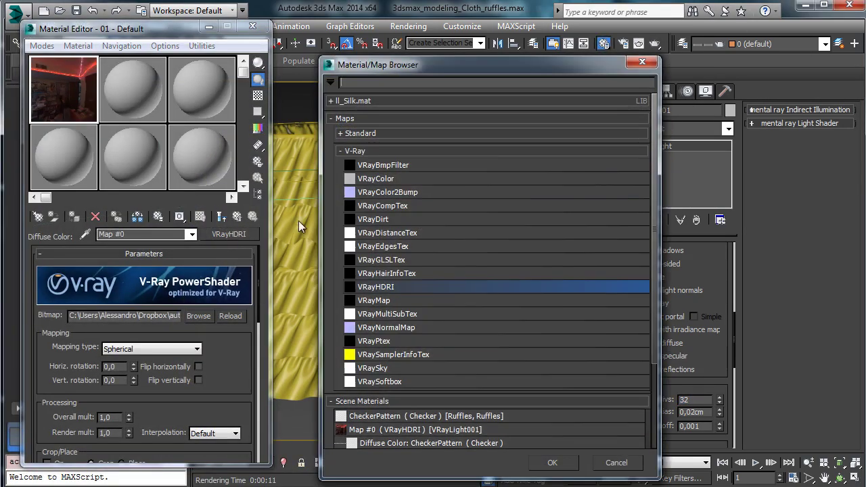
left_click(387, 134)
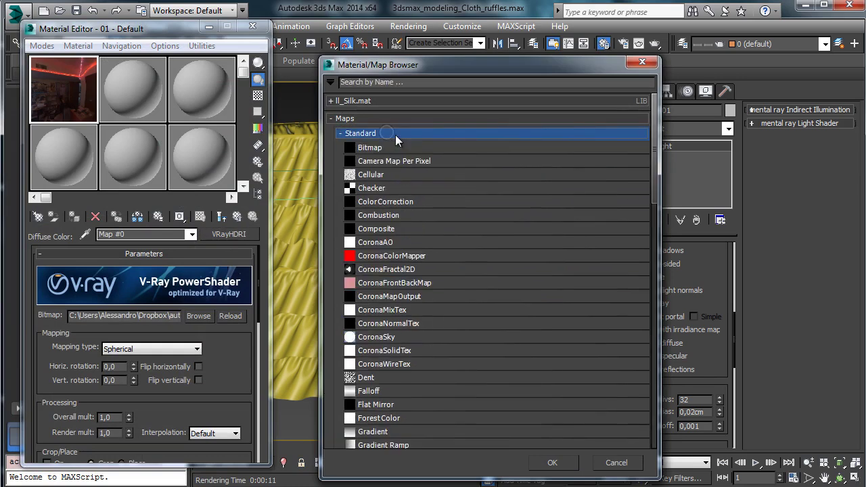
left_click(413, 201)
double_click(409, 202)
left_click(123, 249)
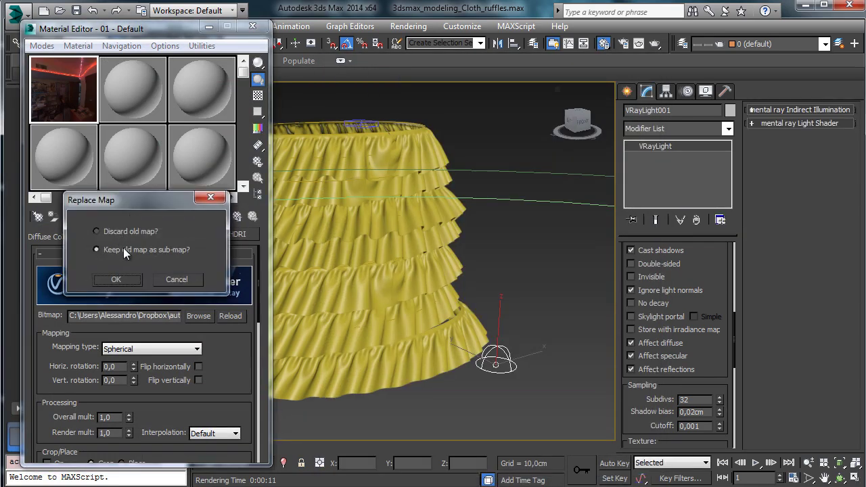
left_click(125, 279)
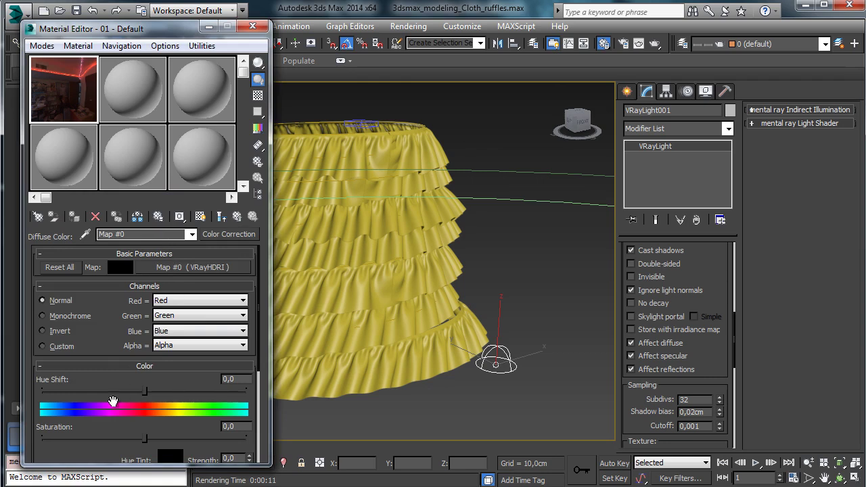
Step: Lower the Color Correction saturation to about -71.4 and run a partial test render of the Perspective view
left_click_drag(144, 438, 76, 445)
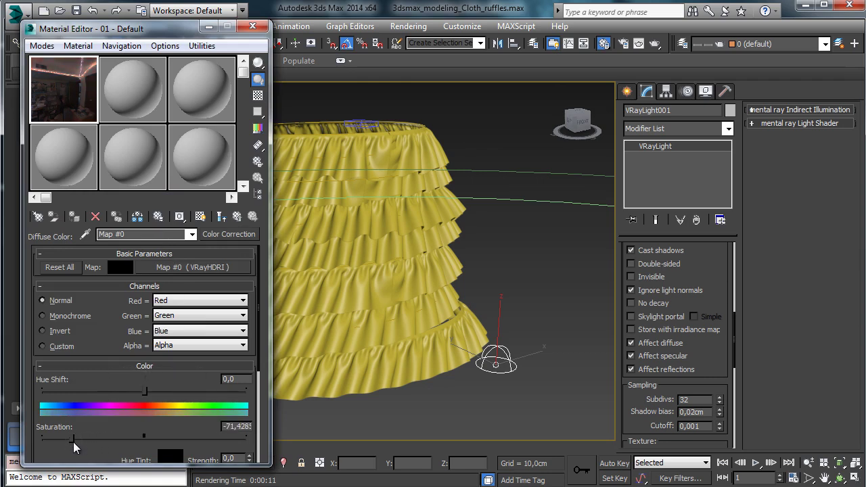
left_click(253, 26)
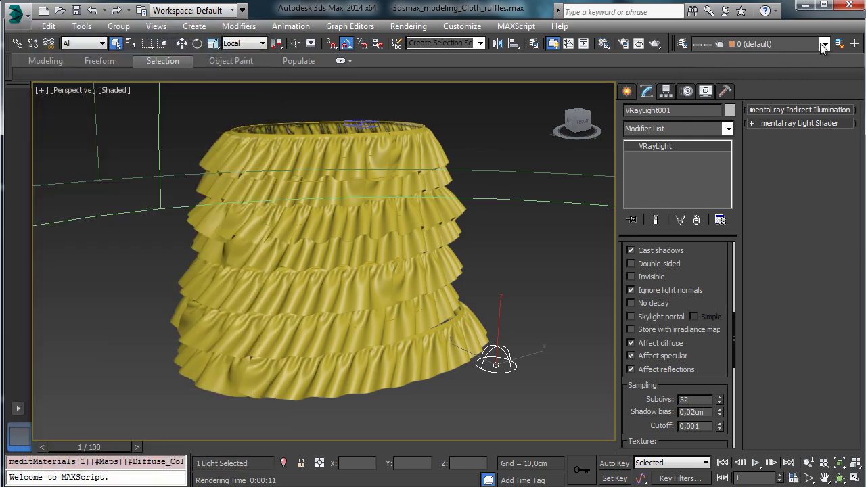
key("shift+q")
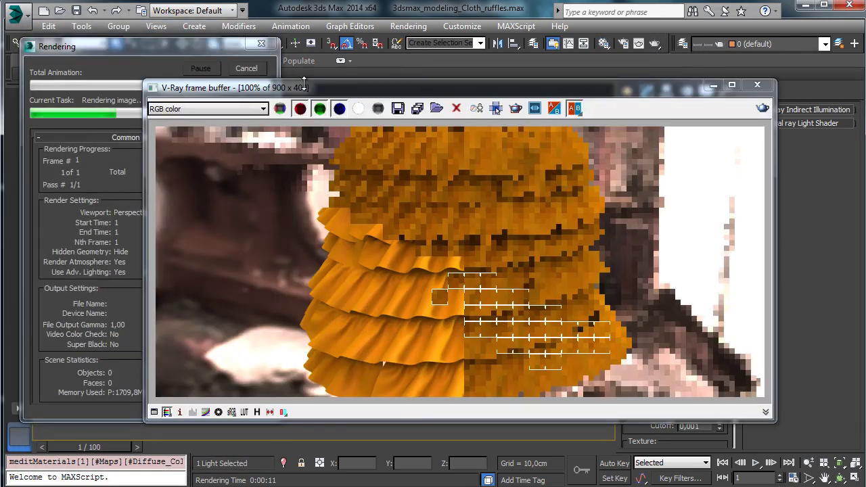
left_click(253, 69)
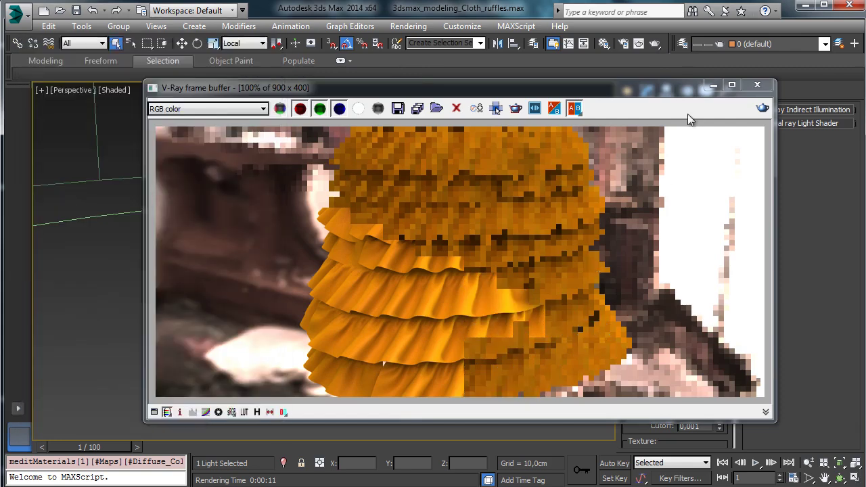
left_click(714, 86)
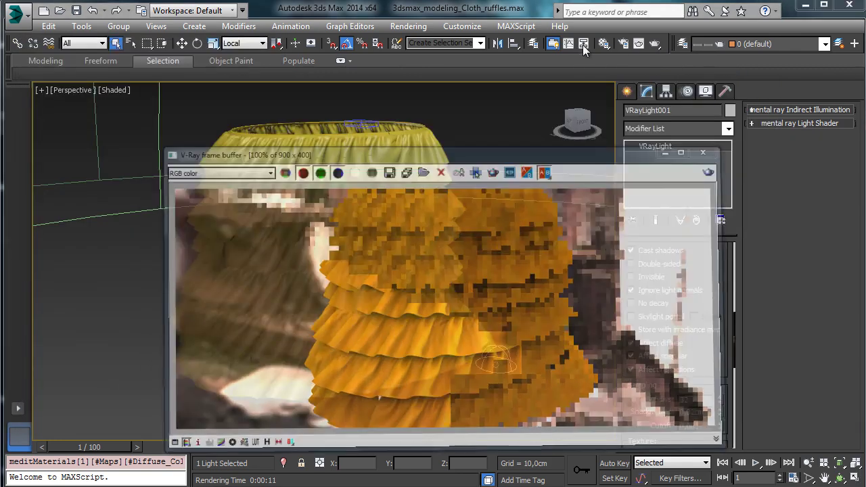
Step: Check the background and exposure settings in Environment and Effects
left_click(408, 26)
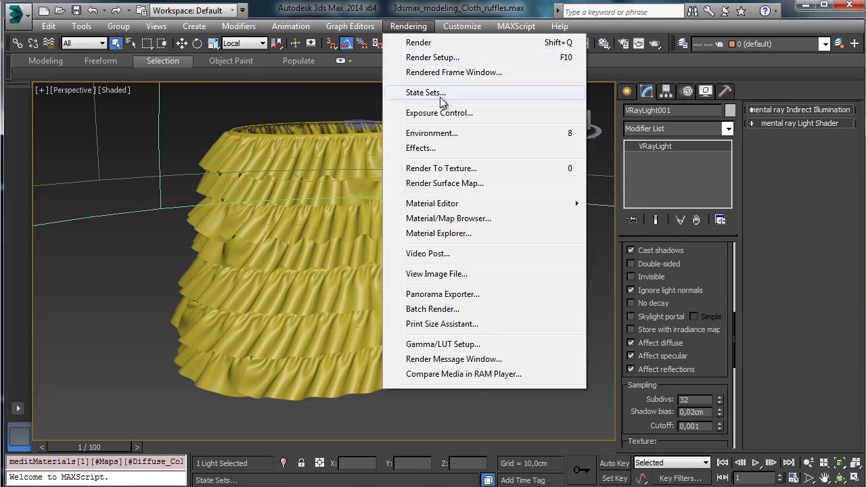
left_click(448, 135)
left_click_drag(183, 120, 233, 31)
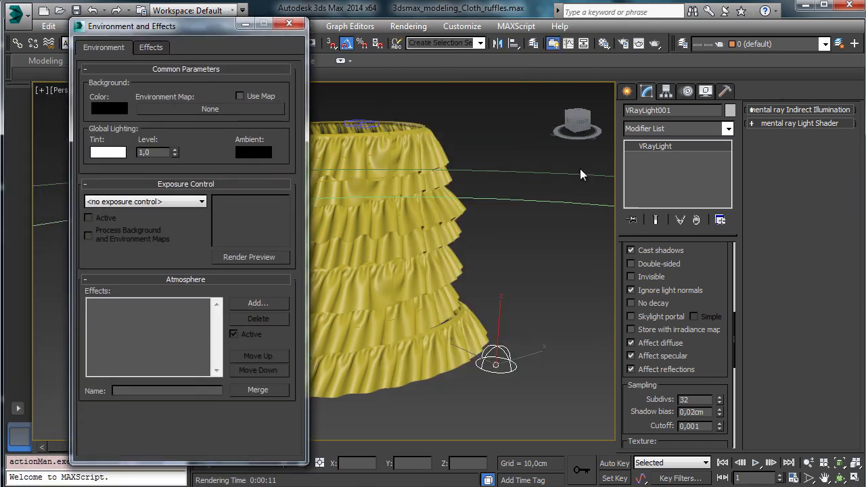
left_click(289, 24)
Step: Make the dome light invisible in its options and save the scene
scroll(715, 289, "up", 2)
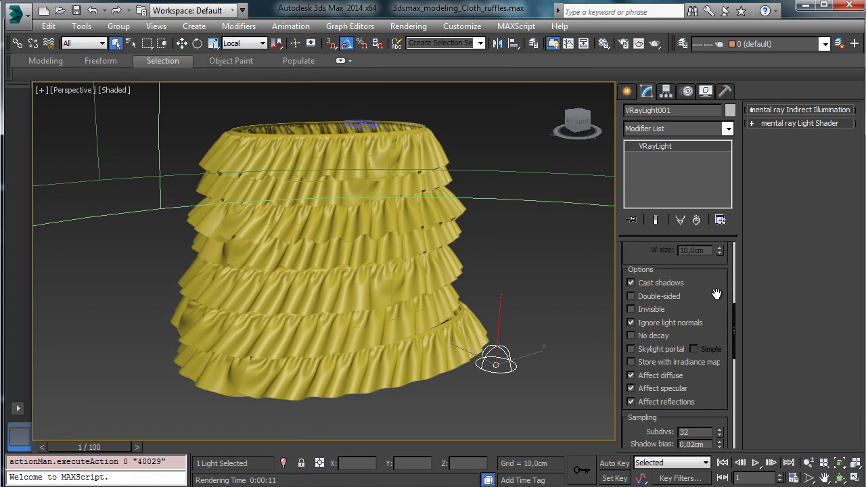
left_click(648, 310)
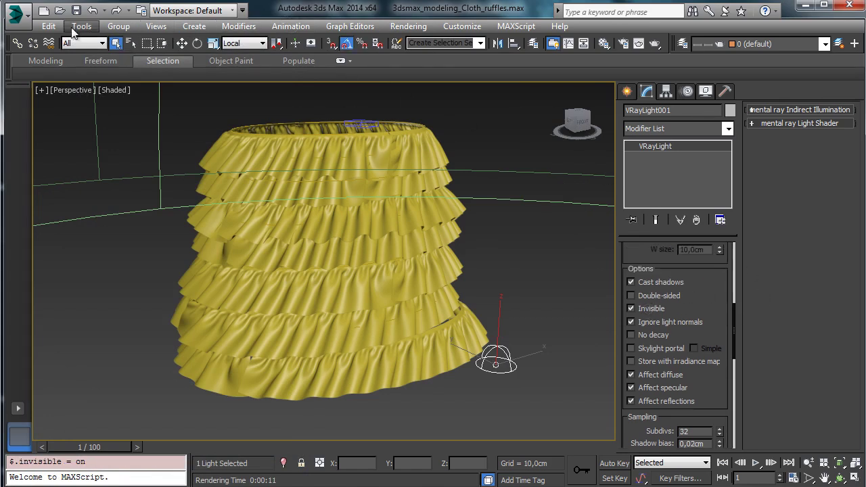
left_click(76, 10)
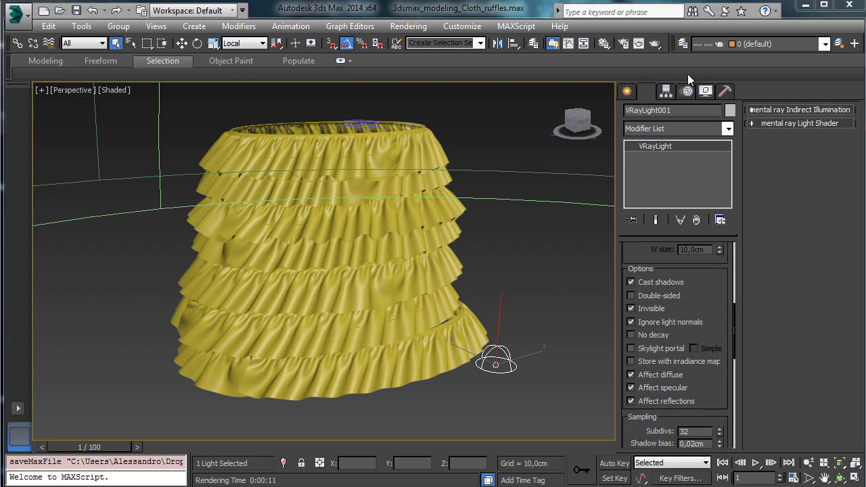
Step: Name the second sample material Ruffles in the Material Editor
left_click(602, 43)
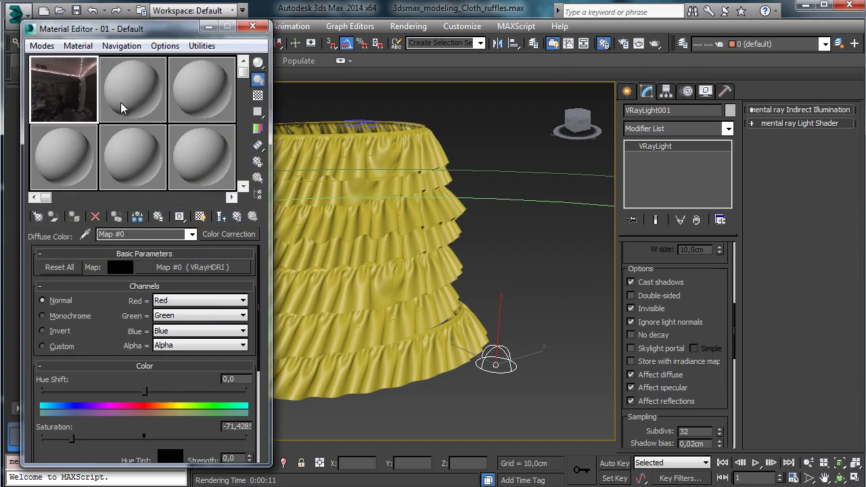
left_click(121, 103)
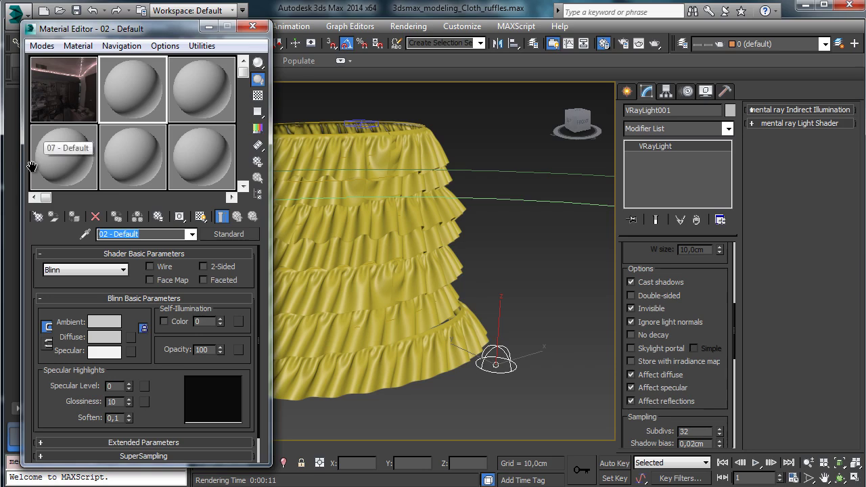
type("Ruffles")
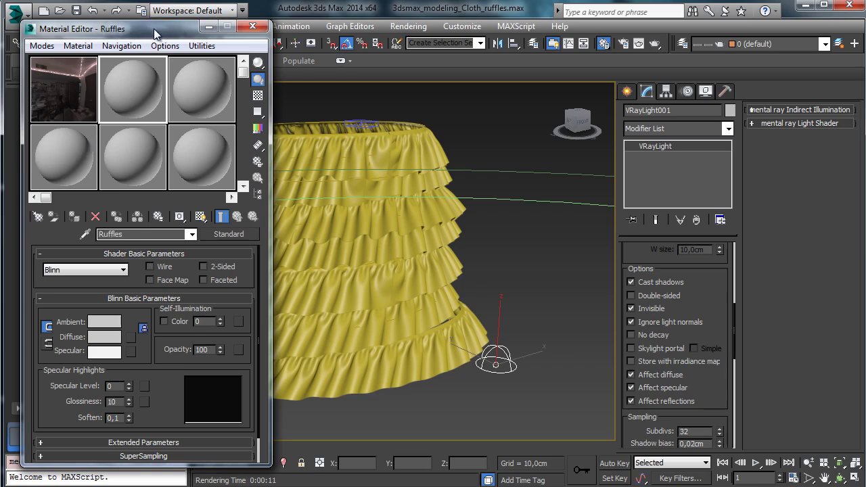
Step: Select Ruffles001 through Ruffles014 by name and assign the Ruffles material to them
left_click_drag(155, 29, 142, 93)
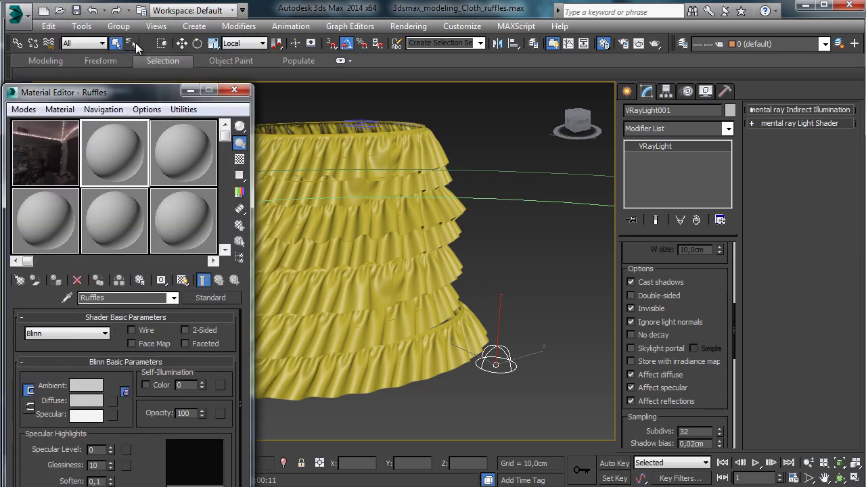
left_click(133, 43)
left_click(121, 217)
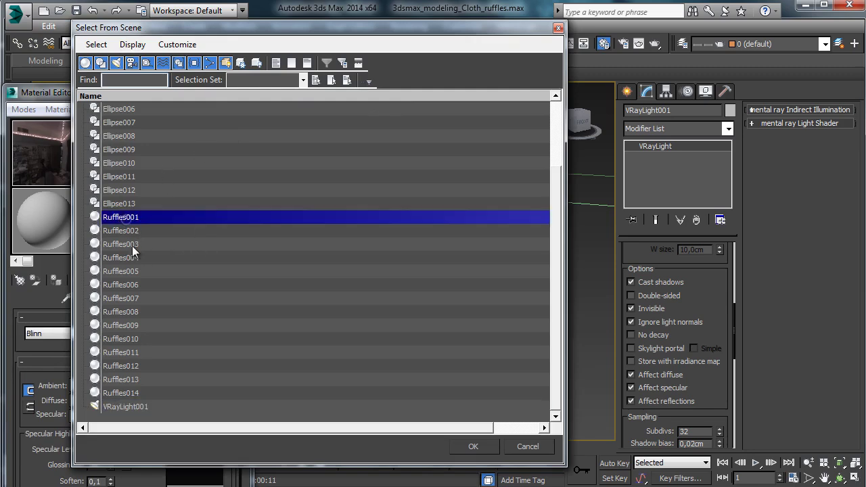
left_click(127, 394, "shift")
left_click(474, 447)
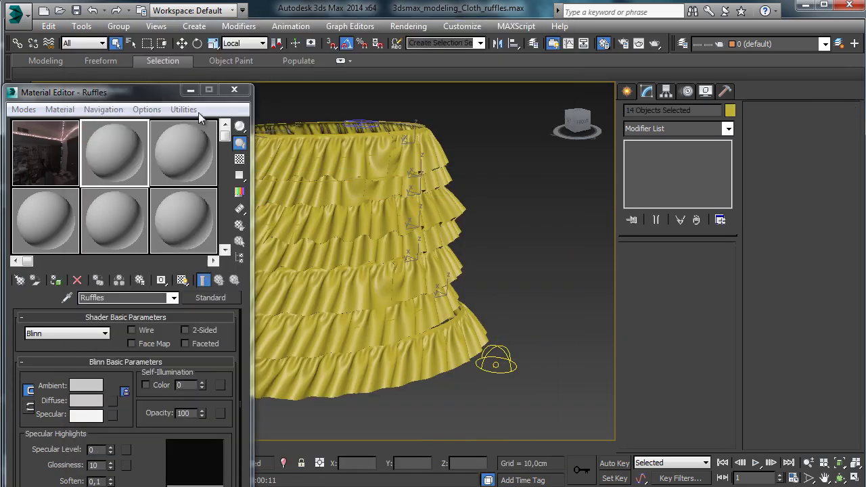
left_click_drag(163, 88, 177, 41)
left_click(76, 226)
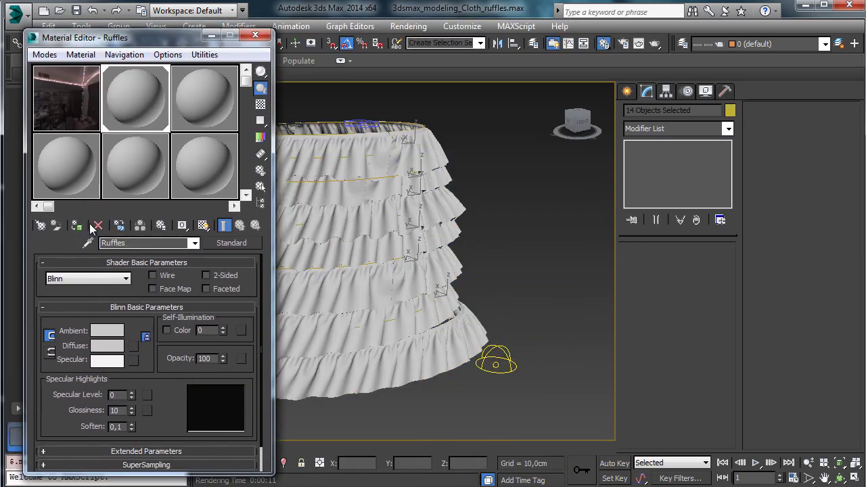
Step: Change the Ruffles material's type from Standard to VRayMtl
left_click(232, 244)
left_click(374, 133)
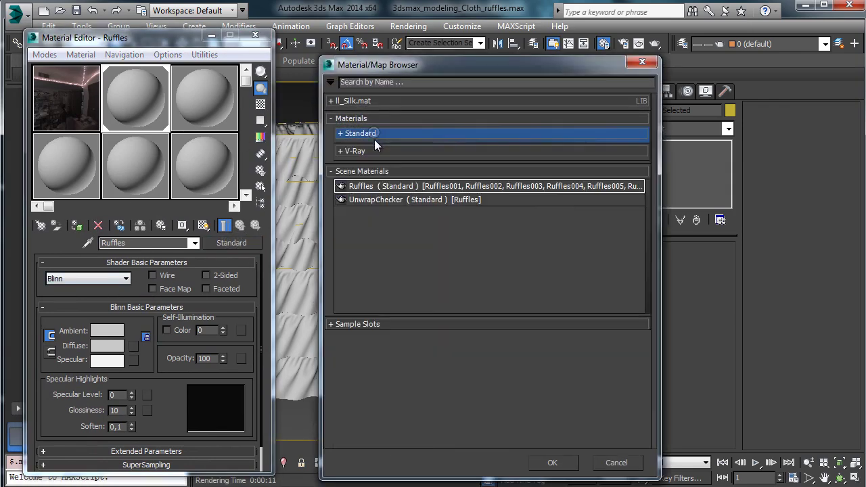
left_click(371, 150)
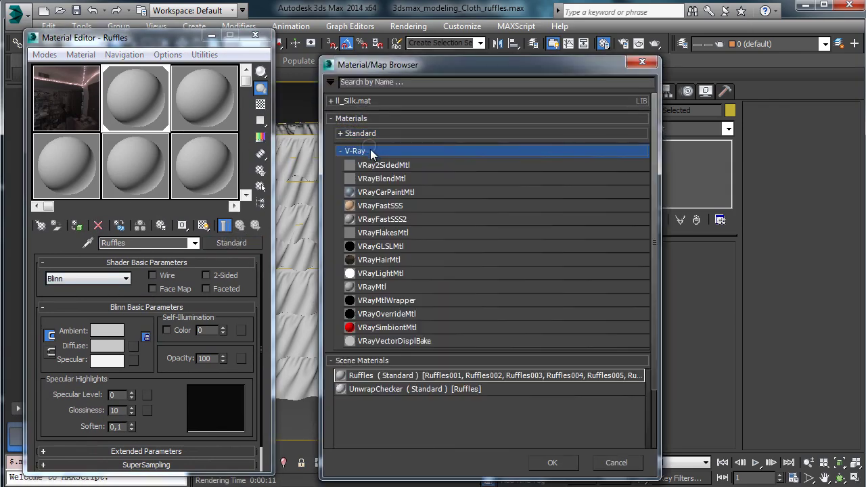
left_click(372, 286)
left_click(557, 463)
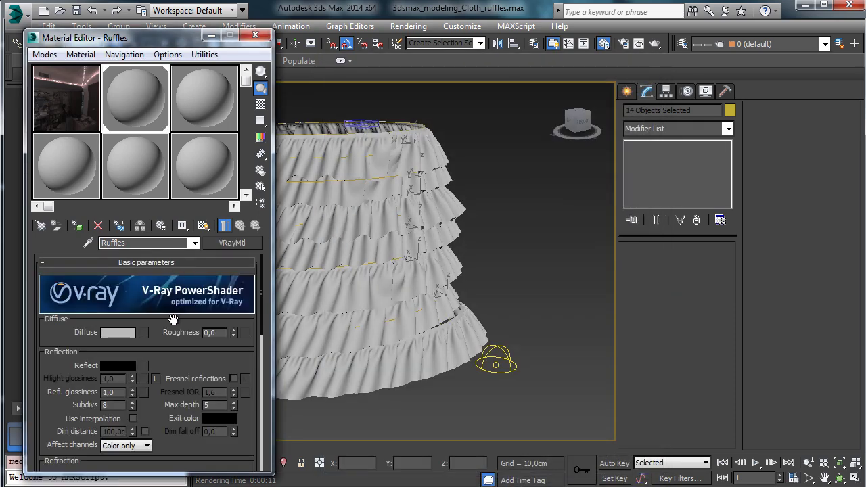
Step: Set the Ruffles material's diffuse color to a slightly darkened pure red
left_click(119, 332)
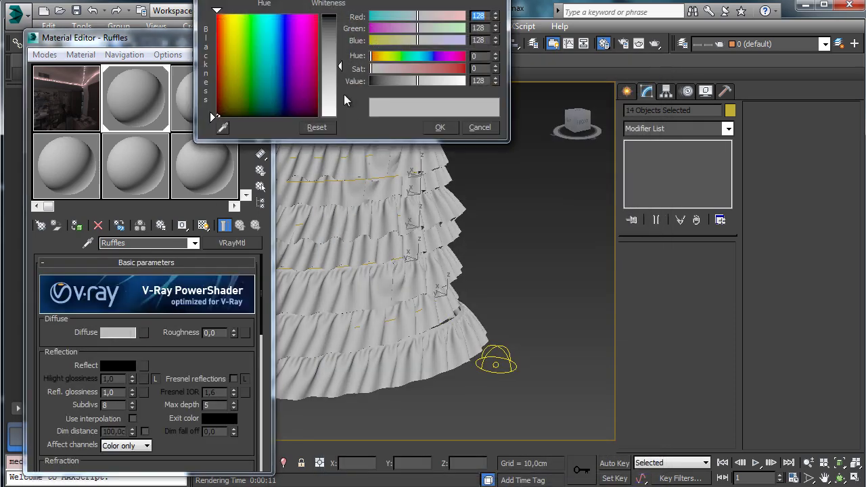
left_click_drag(259, 51, 340, 9)
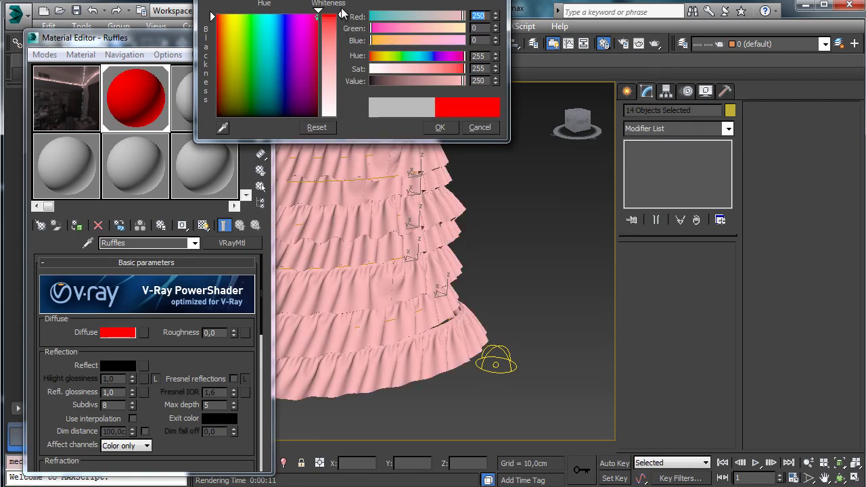
left_click_drag(463, 15, 452, 15)
left_click(441, 128)
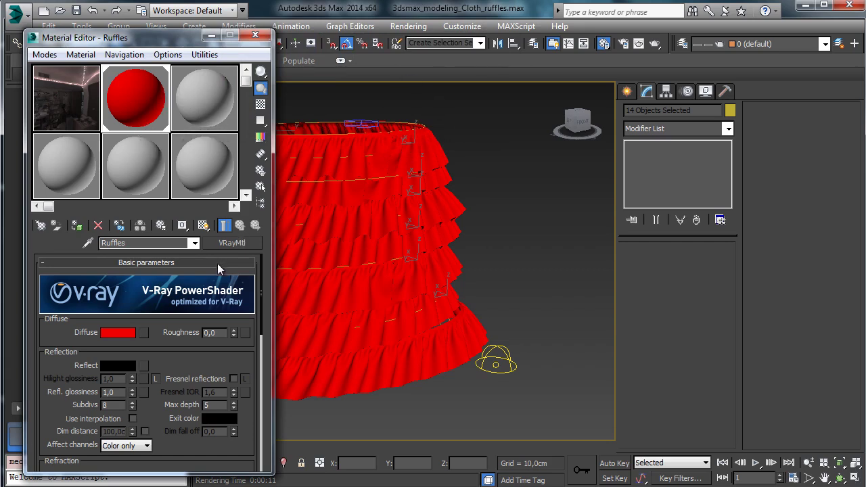
Step: Set the Ruffles reflection color to light orange (RGB 255, 93, 40) and enable Fresnel reflections
left_click(126, 366)
left_click(220, 14)
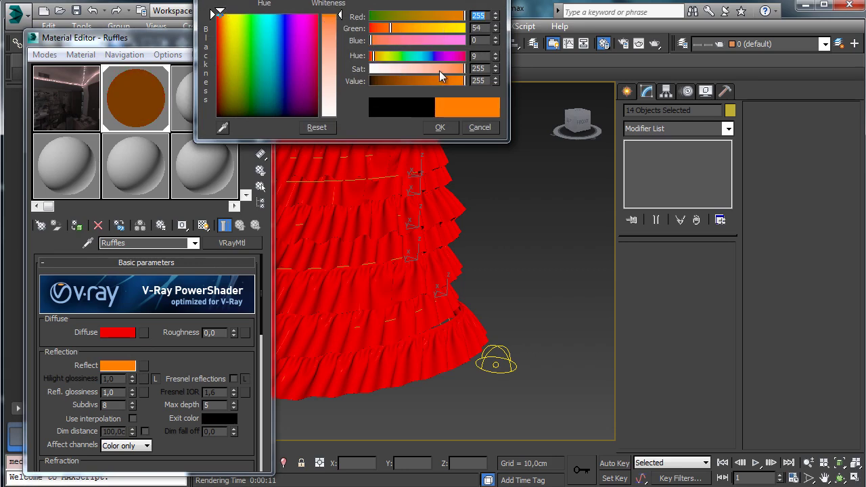
left_click_drag(441, 69, 434, 64)
mouse_move(398, 39)
left_mouse_down()
mouse_move(387, 39)
mouse_move(412, 28)
mouse_move(382, 42)
left_mouse_up()
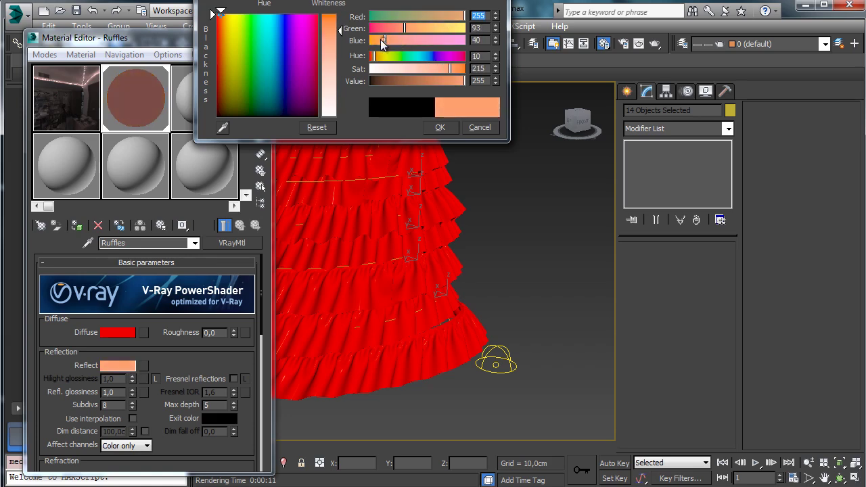
left_click(439, 129)
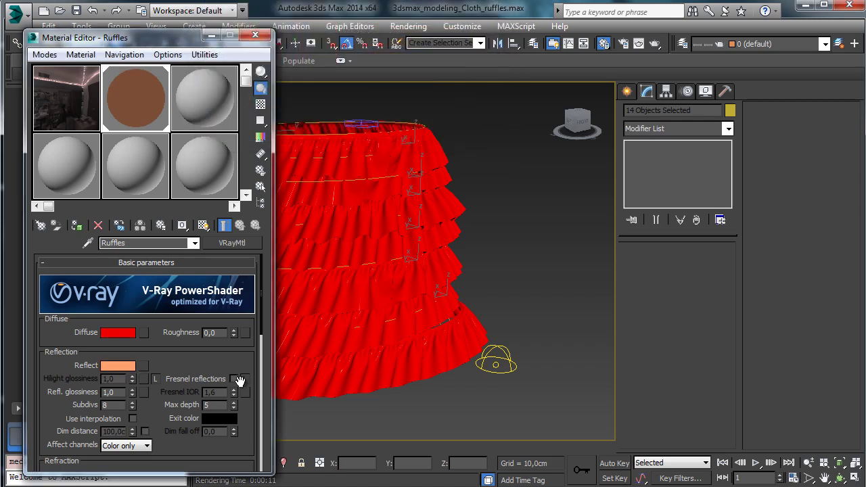
left_click(233, 379)
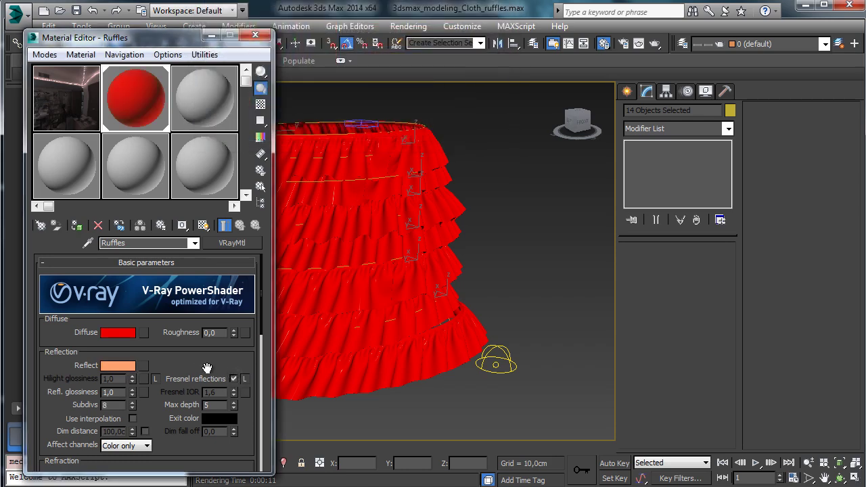
Step: Set the Ruffles material's refraction IOR to 5,0 and render the perspective view
scroll(203, 317, "down", 3)
left_click_drag(205, 317, 206, 311)
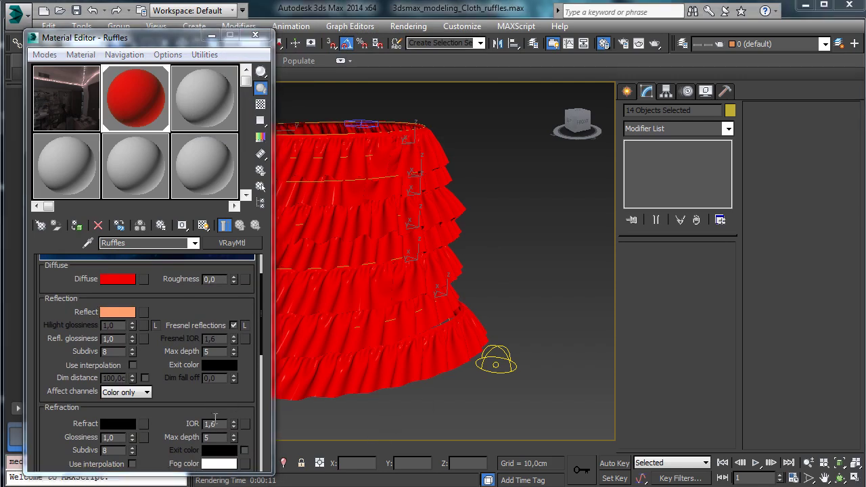
left_click_drag(217, 424, 135, 394)
type("5")
key("Return")
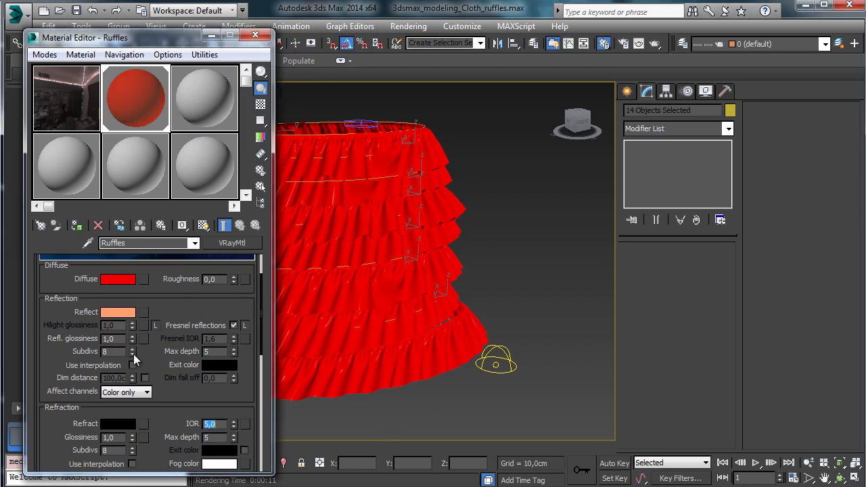
left_click(657, 43)
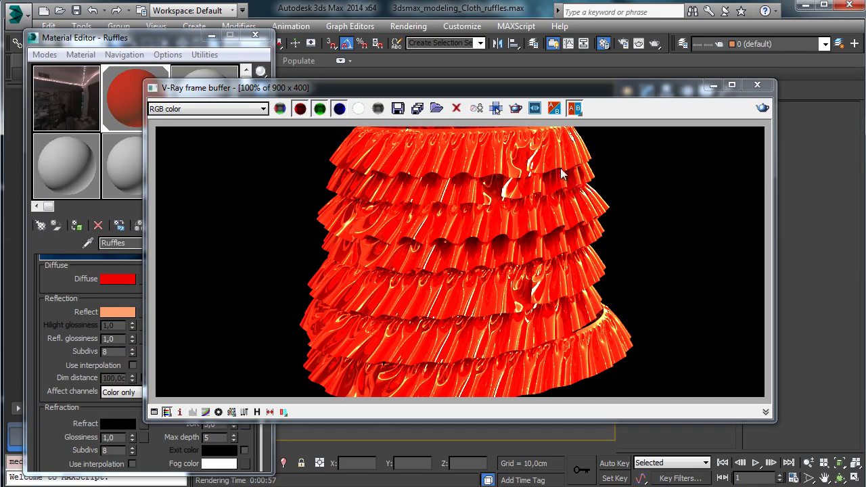
left_click(714, 84)
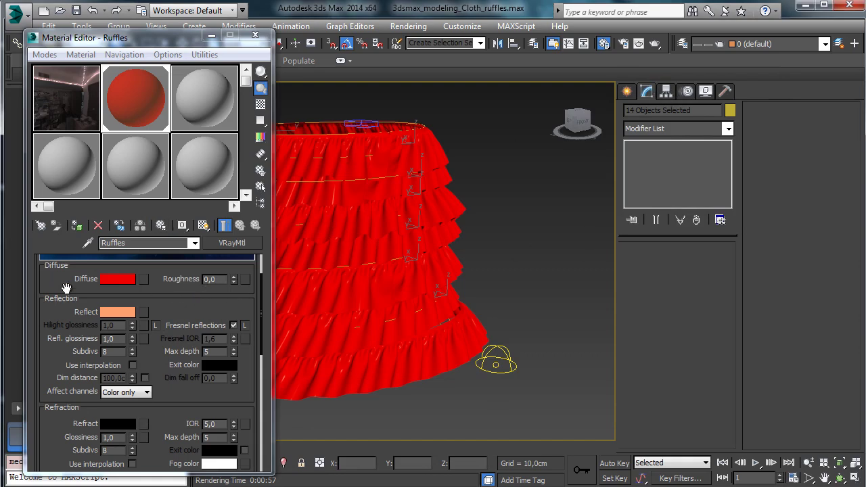
Step: Set the Ruffles material's reflection glossiness to 0,55
double_click(124, 340)
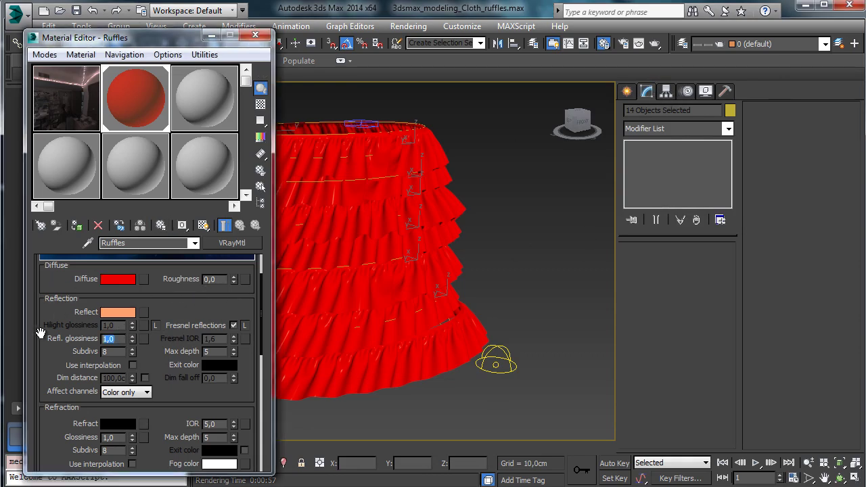
type("0,")
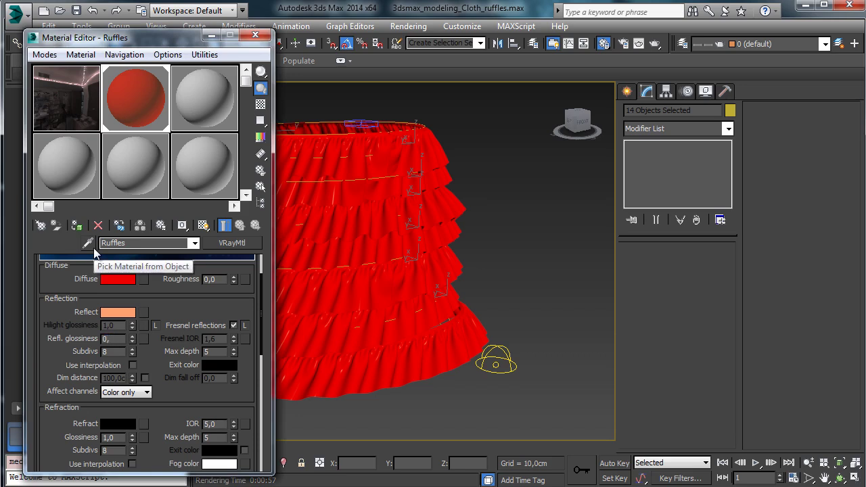
type("55")
key("Return")
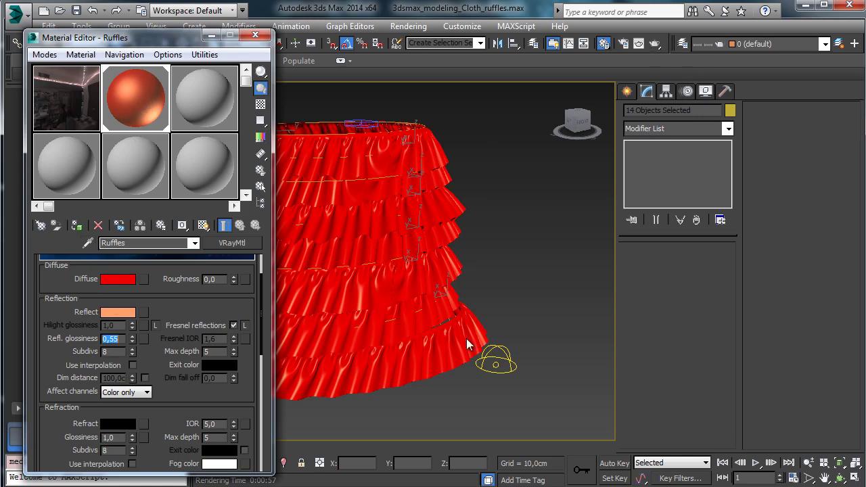
Step: Test-render a region over the middle ruffle layers and stop the render partway through
key("shift+q")
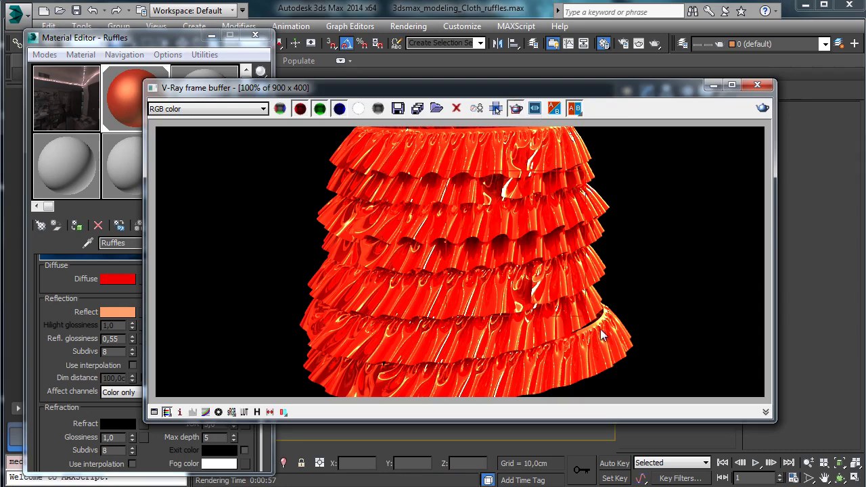
left_click(763, 108)
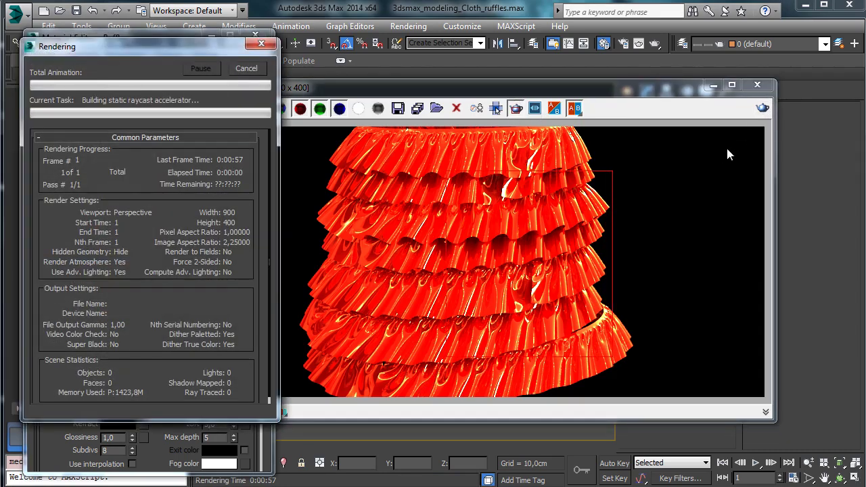
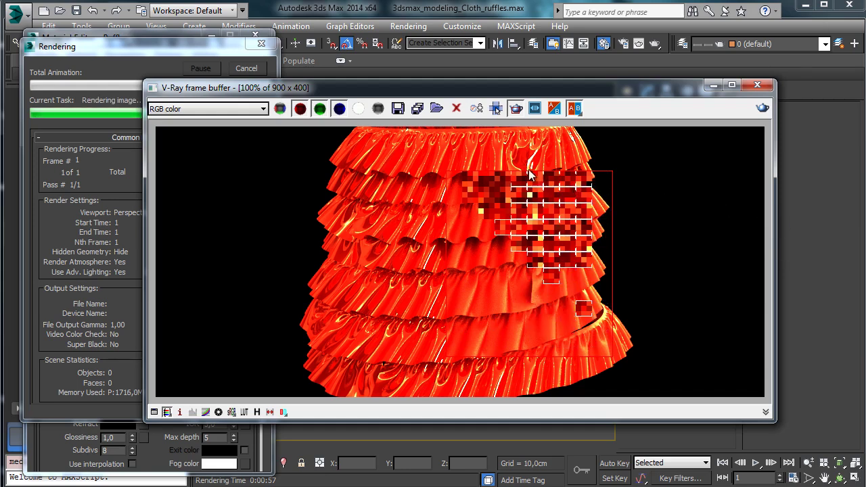
left_click(246, 69)
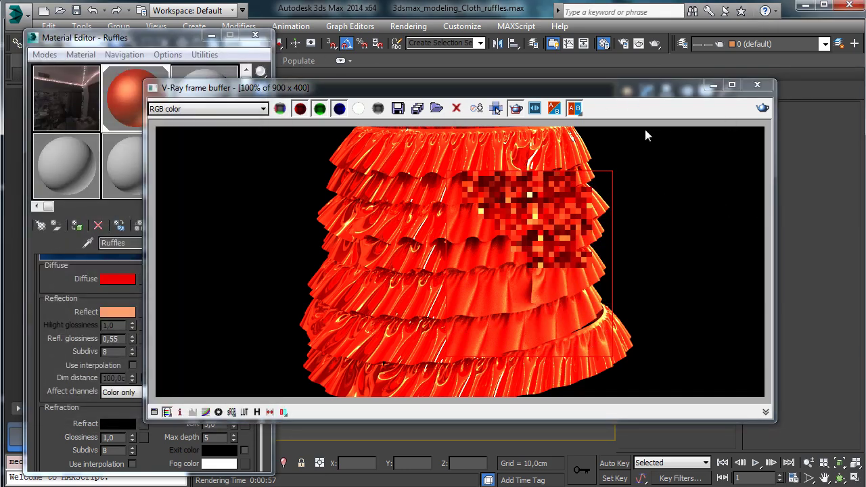
Step: Set the Ruffles material's reflection subdivs to 16
left_click(180, 41)
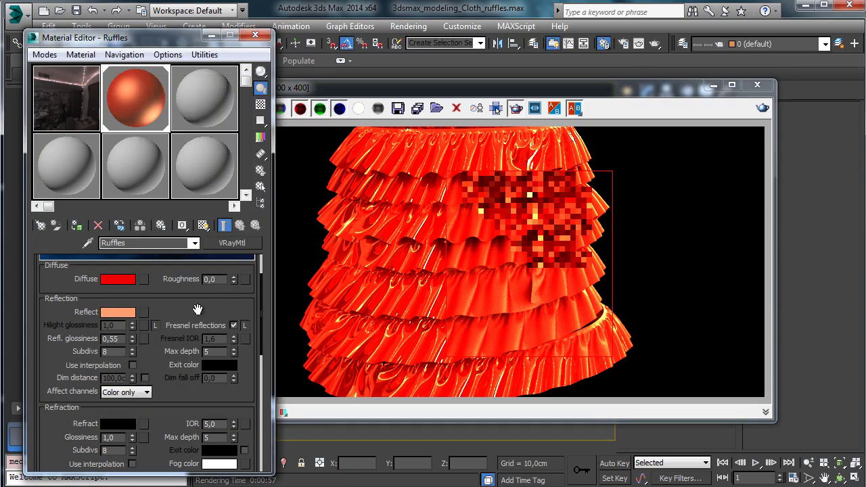
scroll(194, 310, "down", 3)
scroll(174, 310, "down", 3)
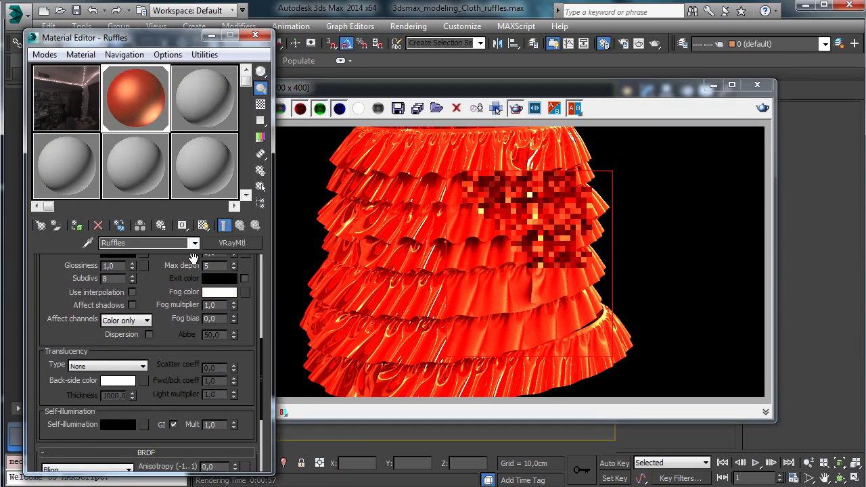
scroll(159, 277, "up", 3)
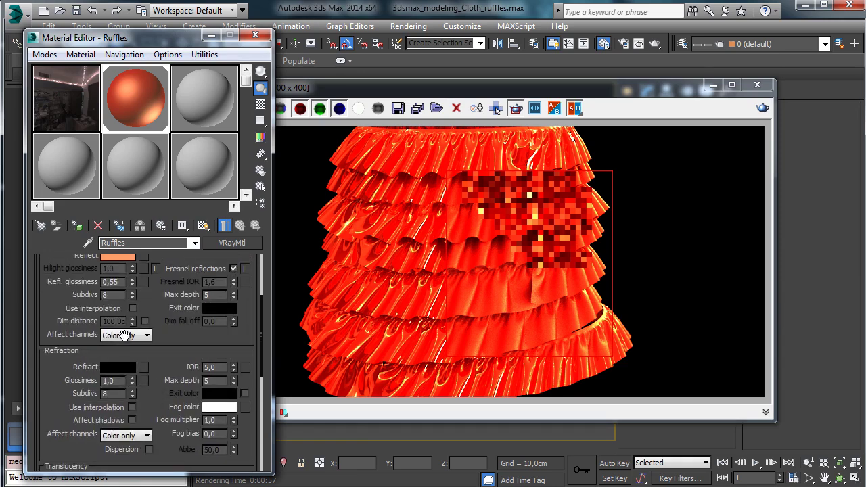
type("16")
key("Return")
Step: Set the Ruffles material's BRDF anisotropy to 0,75 and rotation to 90, and re-render the marked region
left_click_drag(181, 365, 242, 271)
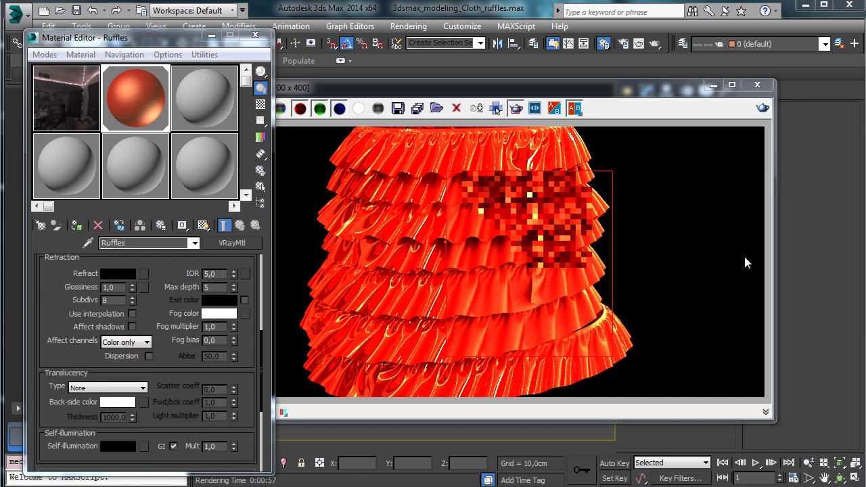
scroll(169, 365, "down", 5)
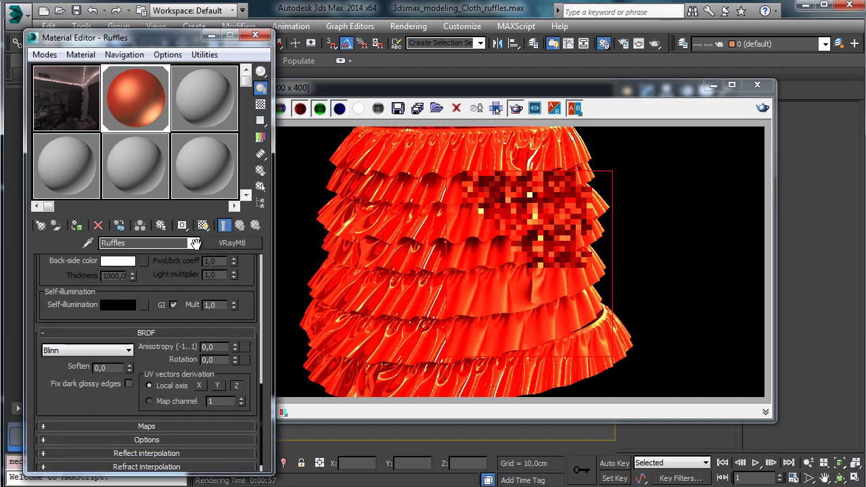
double_click(211, 347)
type("0,75")
key("Return")
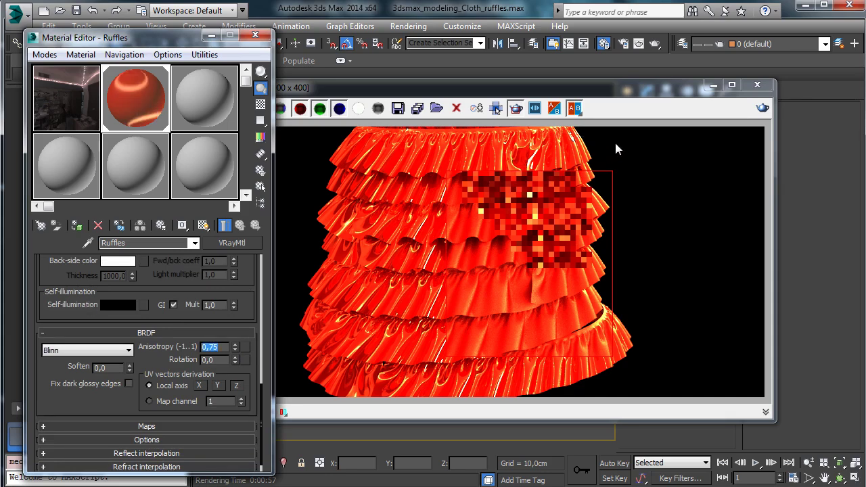
double_click(210, 360)
type("90")
key("Return")
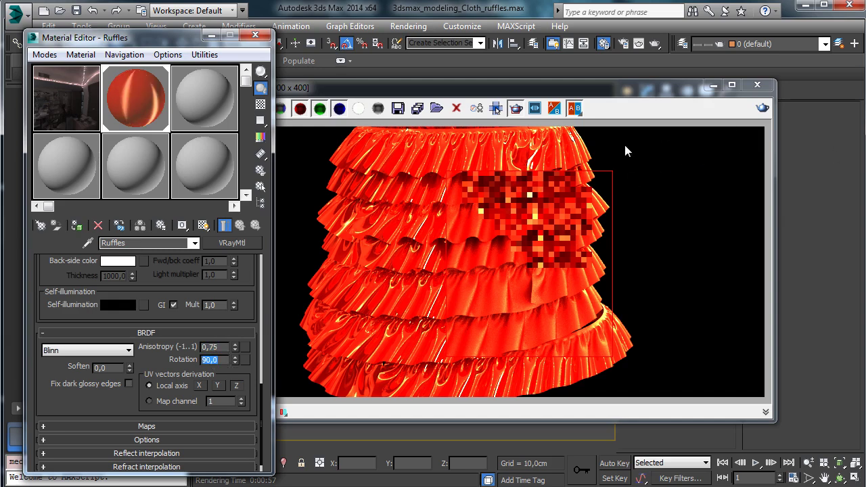
left_click(764, 110)
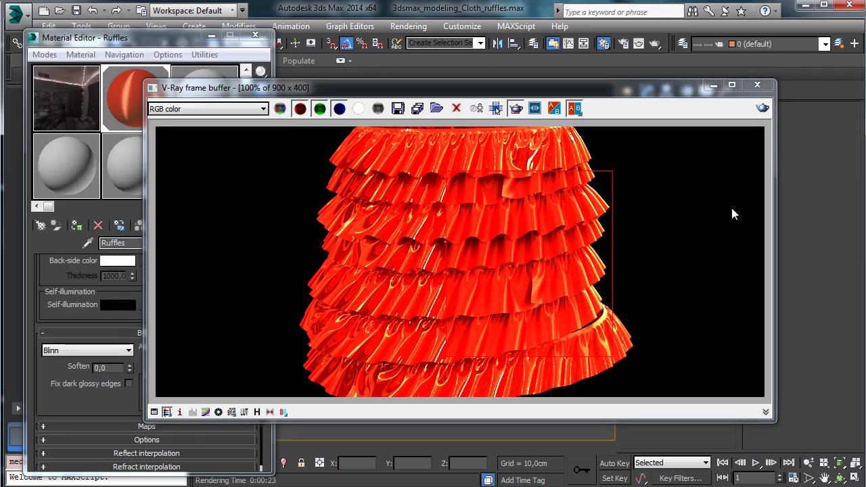
left_click(713, 85)
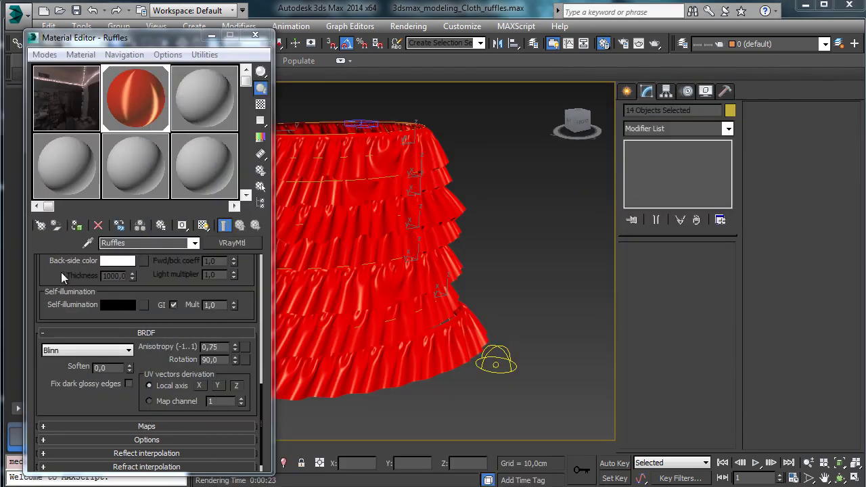
Step: Set the Ruffles diffuse color to bright blue with hue 151, saturation 255 and value 247
left_click_drag(61, 272, 55, 318)
scroll(56, 318, "up", 10)
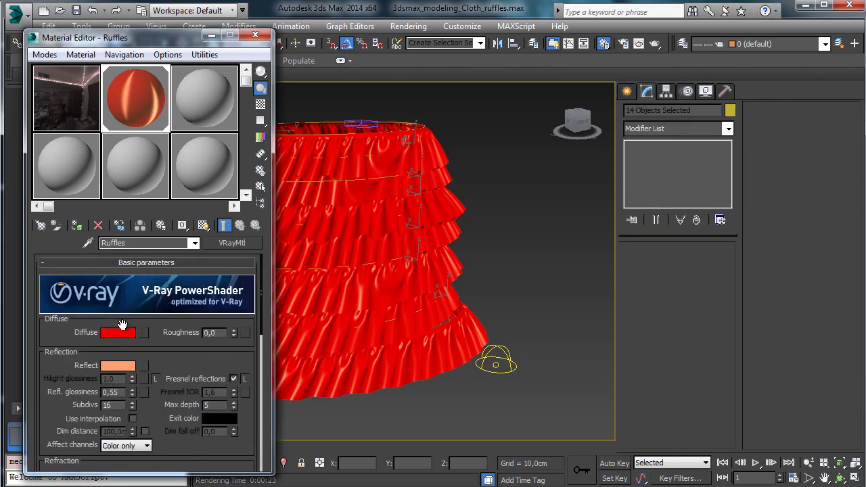
left_click(121, 331)
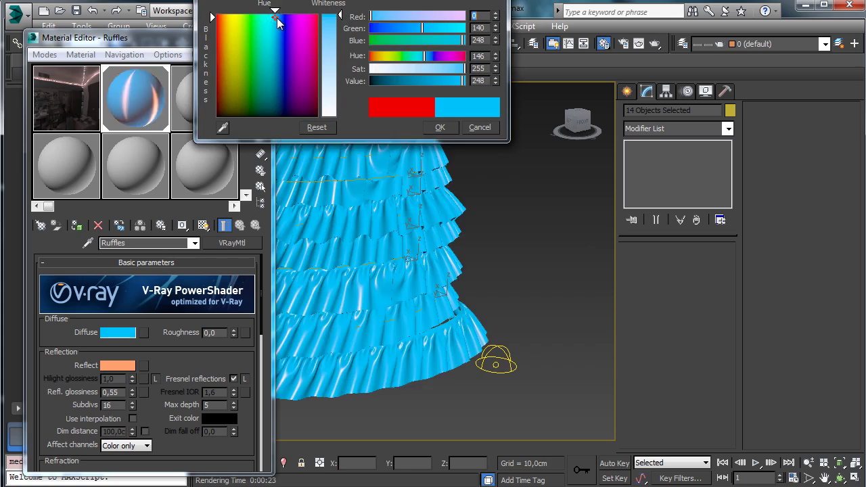
left_click(277, 18)
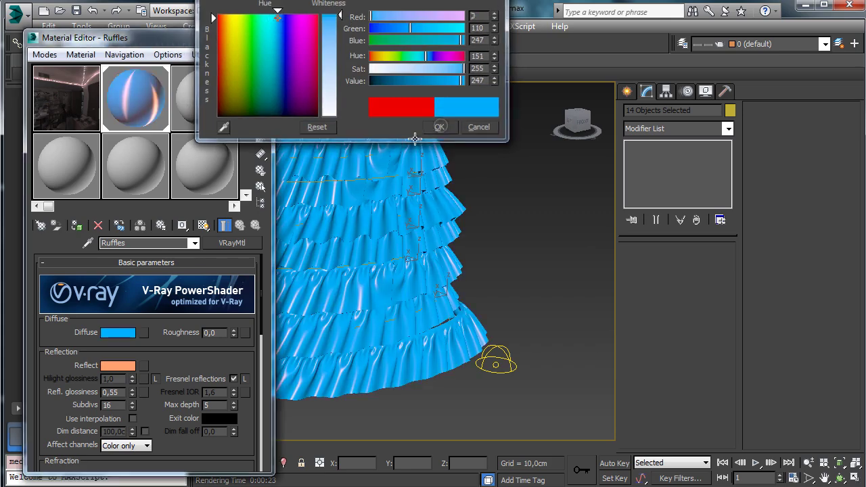
left_click(440, 128)
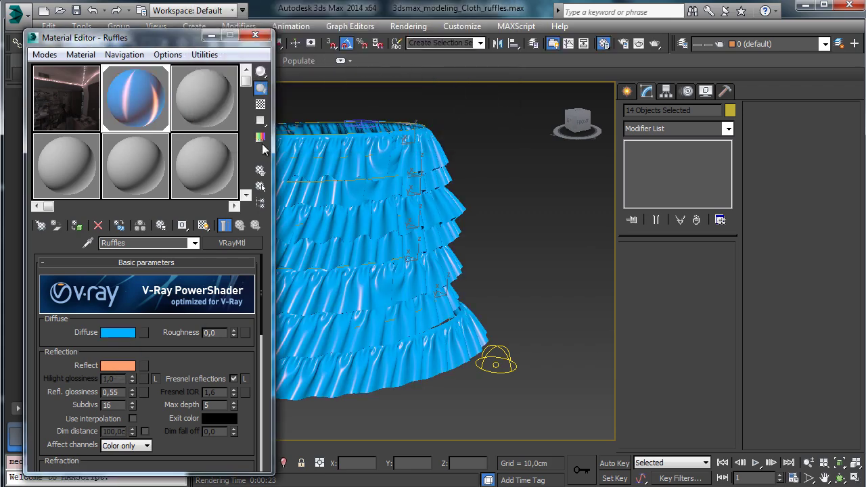
Step: Set the Ruffles reflection color to pale blue with hue 153, saturation 121 and value 255, and re-render the marked region
left_click(119, 369)
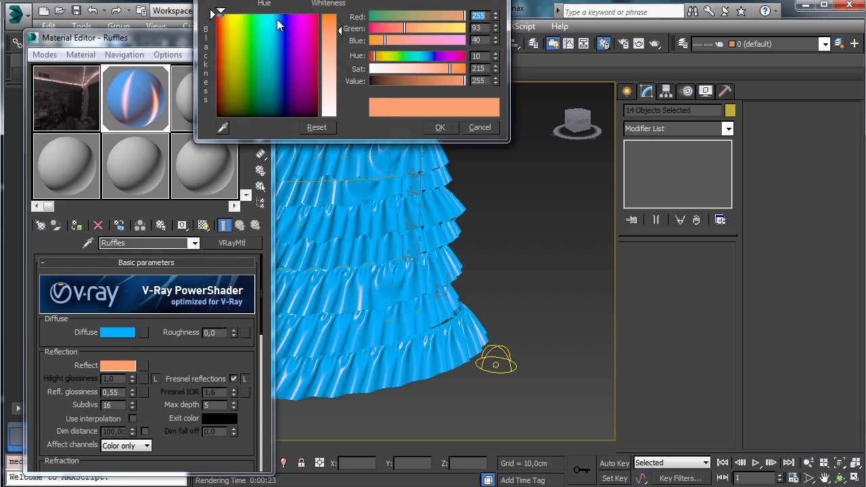
left_click(277, 19)
left_click(433, 68)
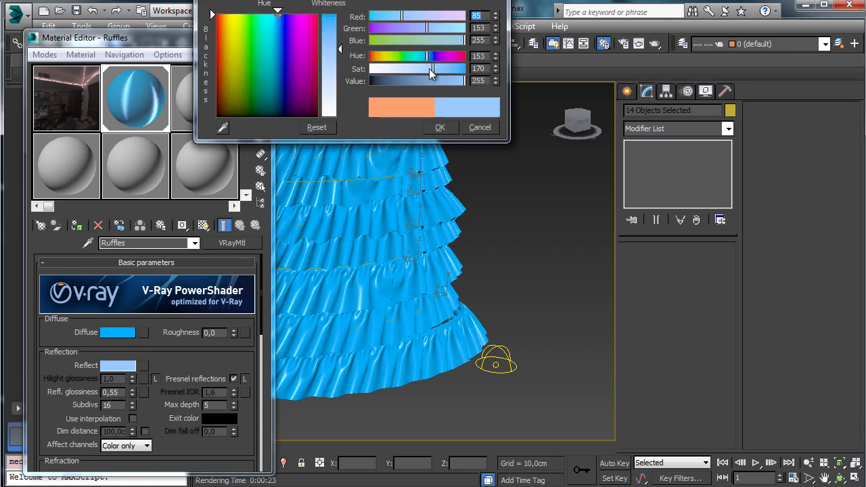
left_click_drag(431, 71, 415, 69)
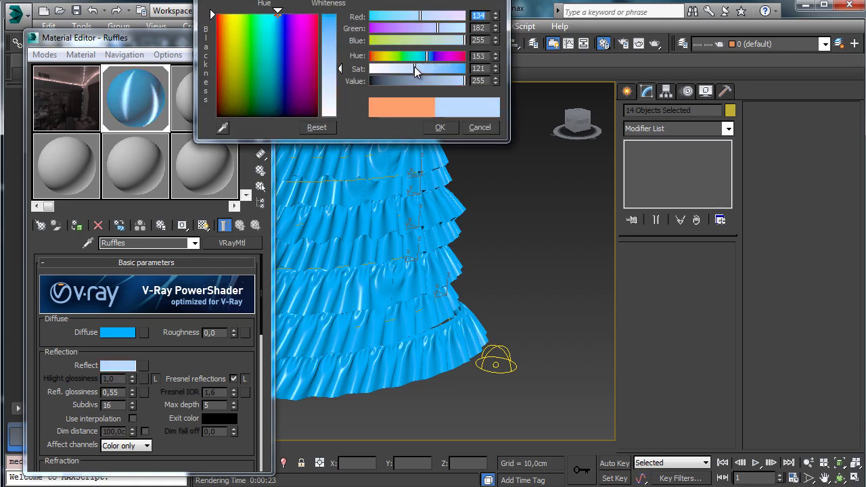
left_click(440, 127)
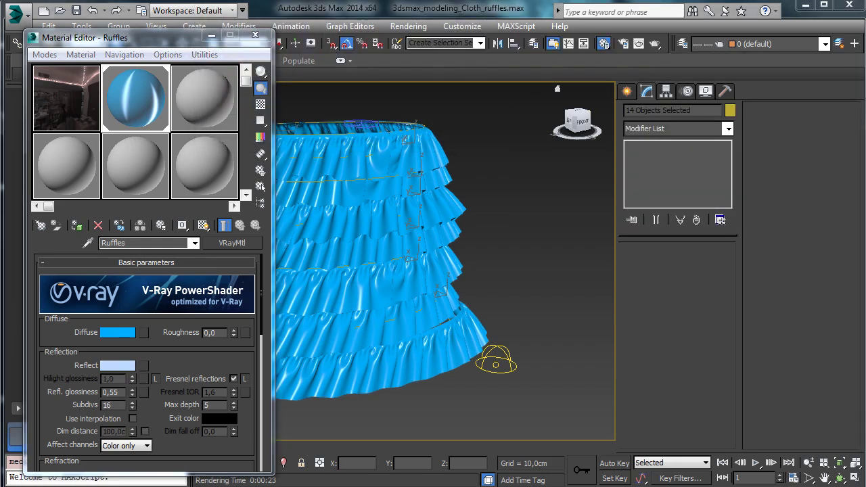
left_click(654, 44)
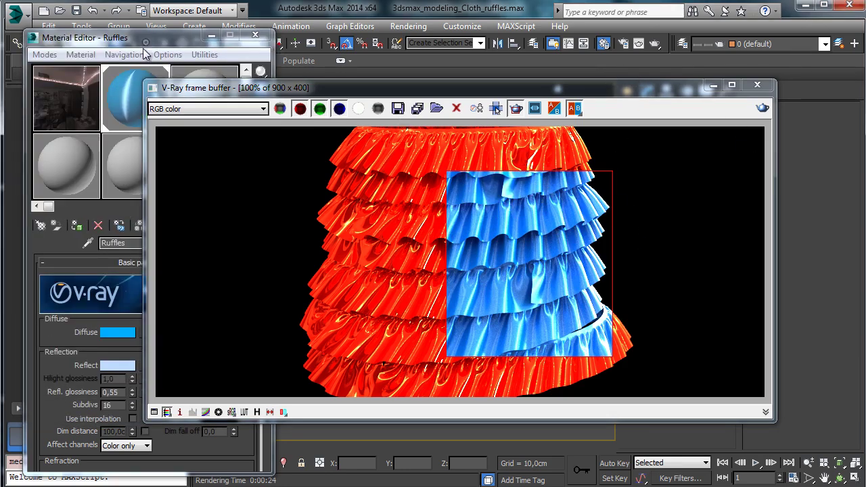
Step: Unlock the Ruffles highlight glossiness, set it to 0,35, and test-render a slightly smaller region over the blue ruffles
left_click(145, 54)
left_click_drag(170, 360, 169, 335)
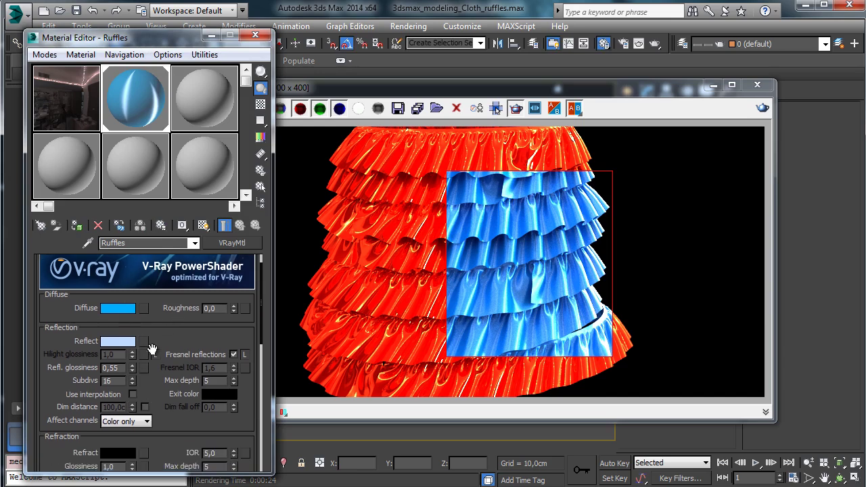
left_click(155, 355)
left_click_drag(118, 356, 54, 346)
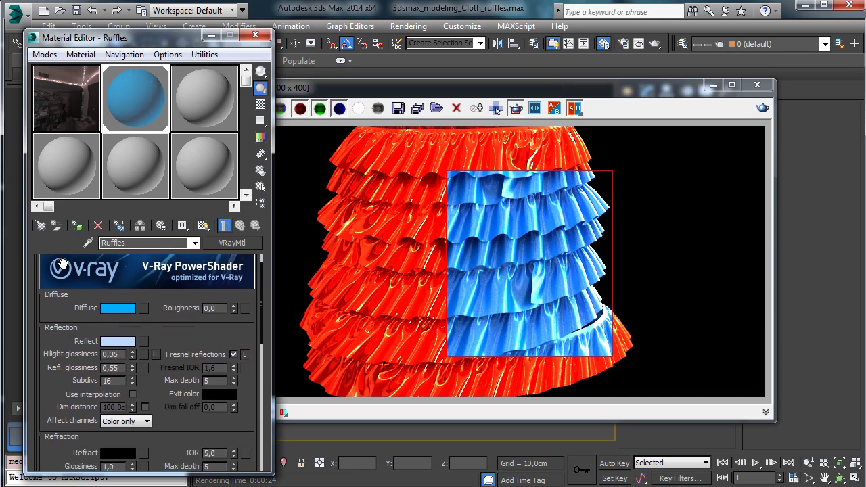
key("Return")
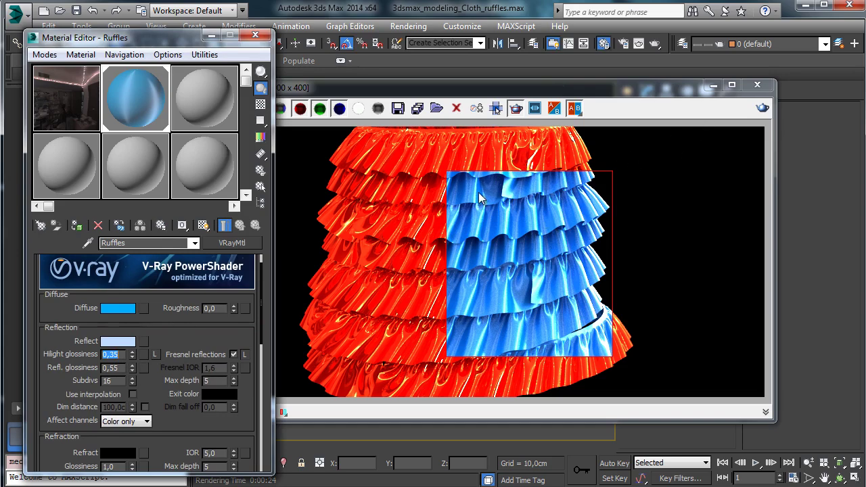
left_click_drag(468, 186, 603, 344)
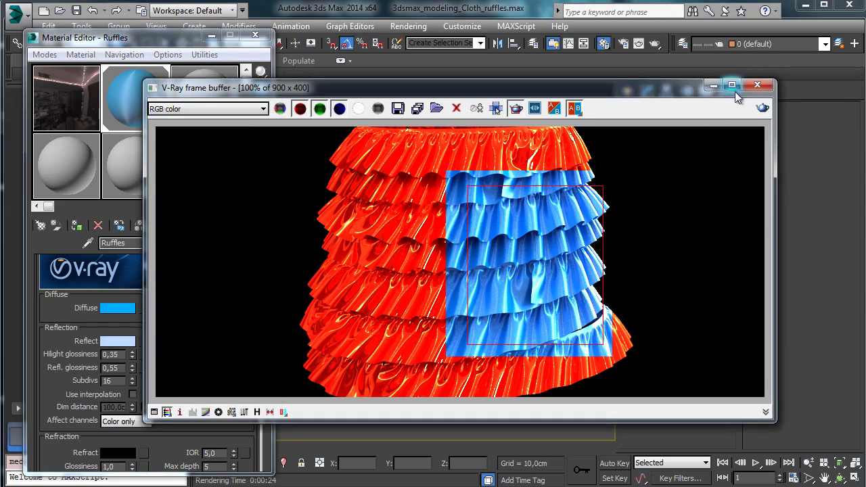
left_click(763, 107)
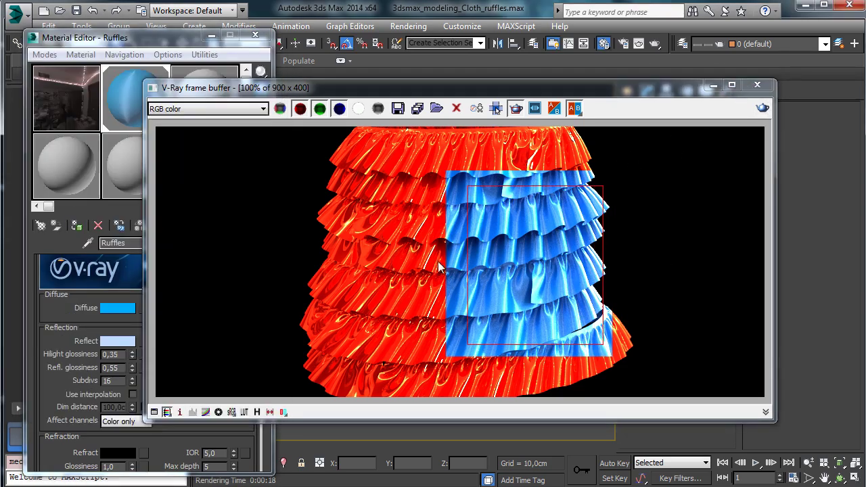
Step: Set the Ruffles reflection glossiness to 0,48 and re-render the marked region
left_click(129, 249)
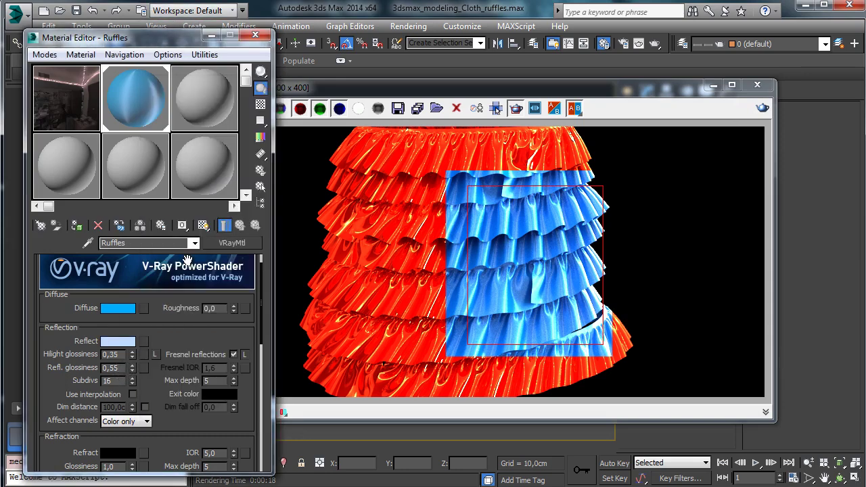
left_click(119, 369)
type("0,48")
key("Return")
left_click(763, 110)
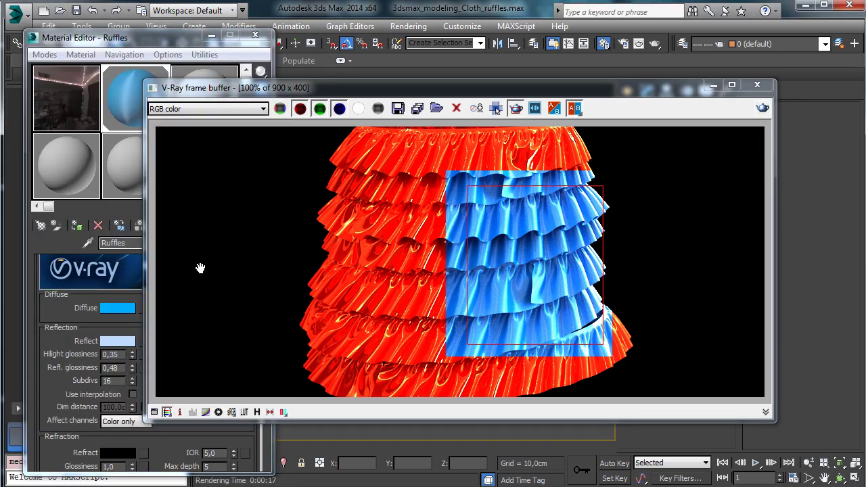
Step: Lower the Ruffles highlight glossiness to 0,3 and reflection glossiness to 0,35, and re-render the marked region
left_click(40, 368)
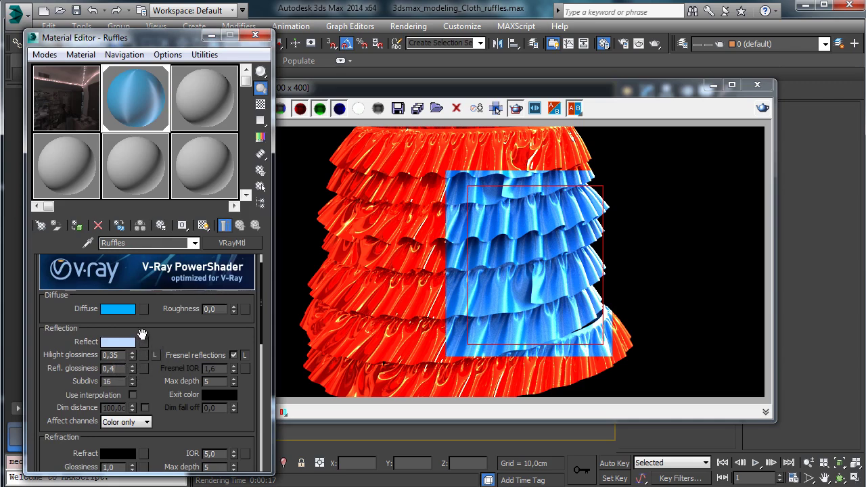
key("Return")
scroll(181, 335, "down", 2)
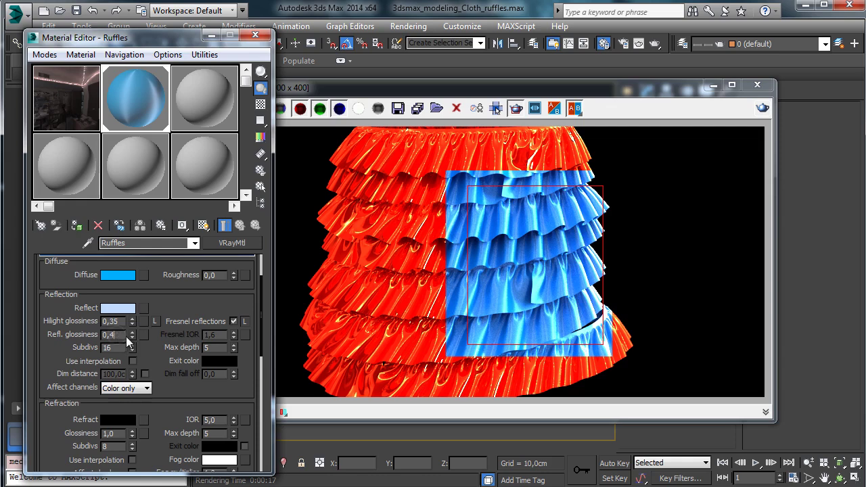
key("BackSpace")
key("Return")
left_click(124, 335)
key("BackSpace")
type("35")
key("Return")
left_click(764, 107)
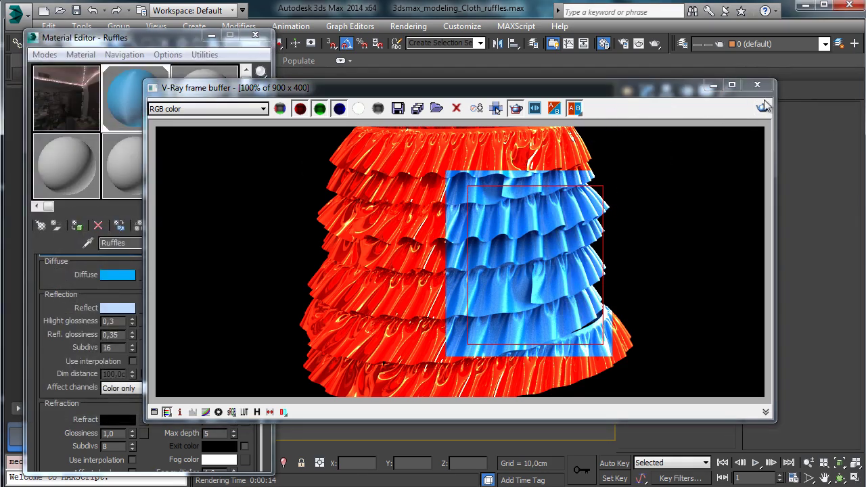
Step: Show the safe frame in the perspective viewport and fit the whole ruffle shape inside it
left_click(714, 87)
left_click(212, 35)
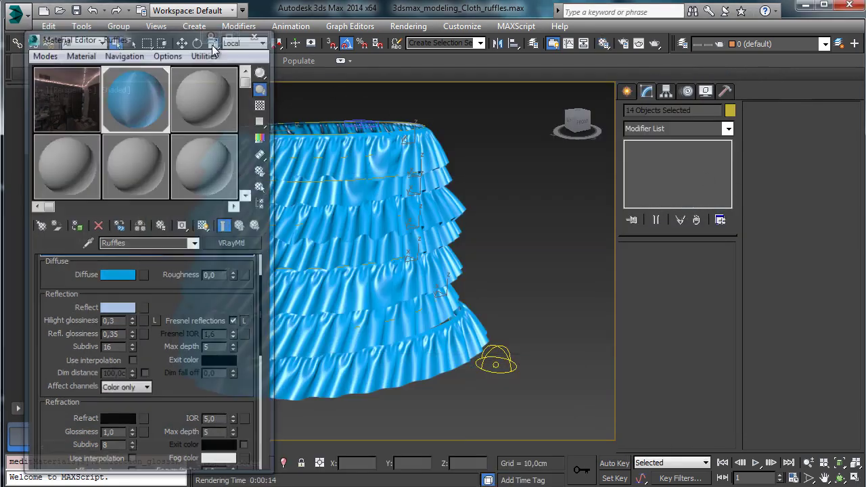
left_click(115, 90)
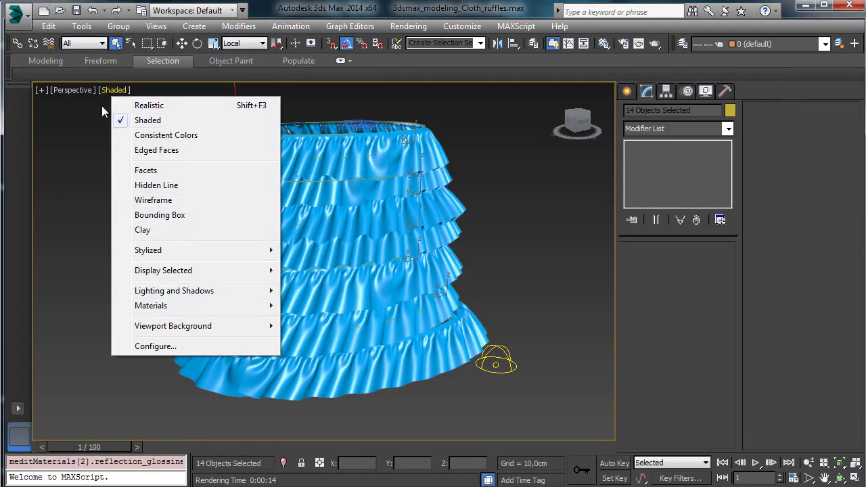
left_click(73, 90)
left_click(129, 320)
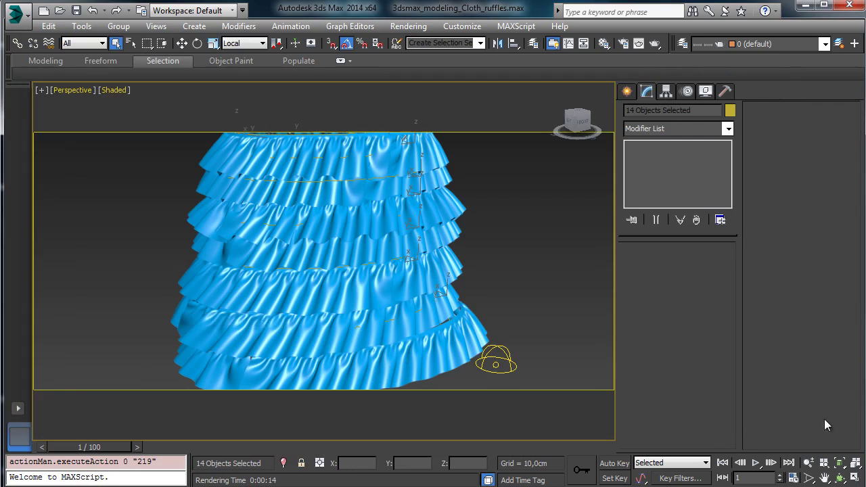
left_click(809, 463)
left_click_drag(364, 254, 365, 266)
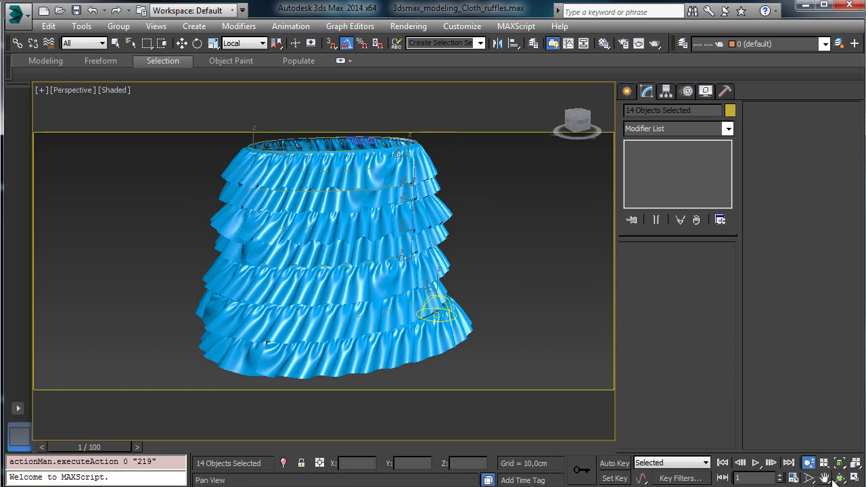
key("w")
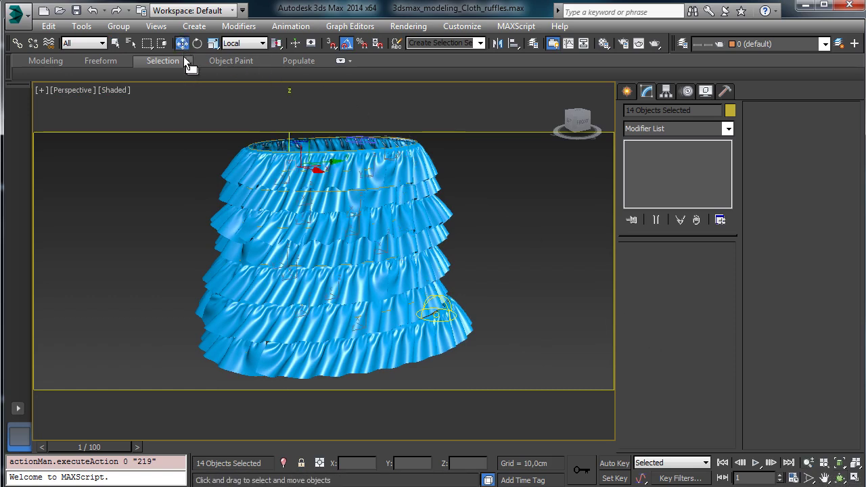
left_click(372, 155)
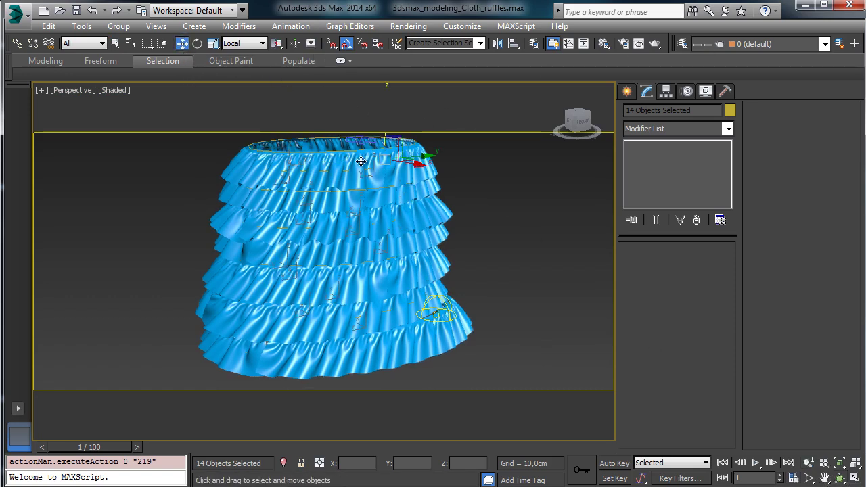
left_click(301, 164)
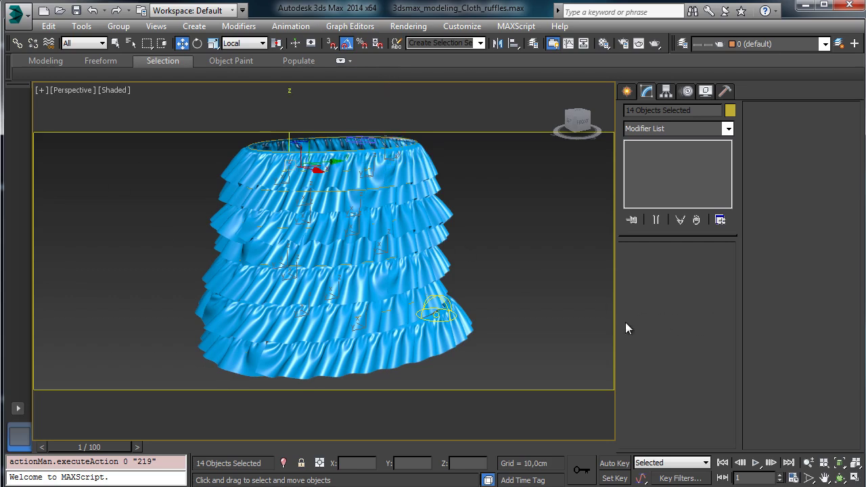
left_click(116, 43)
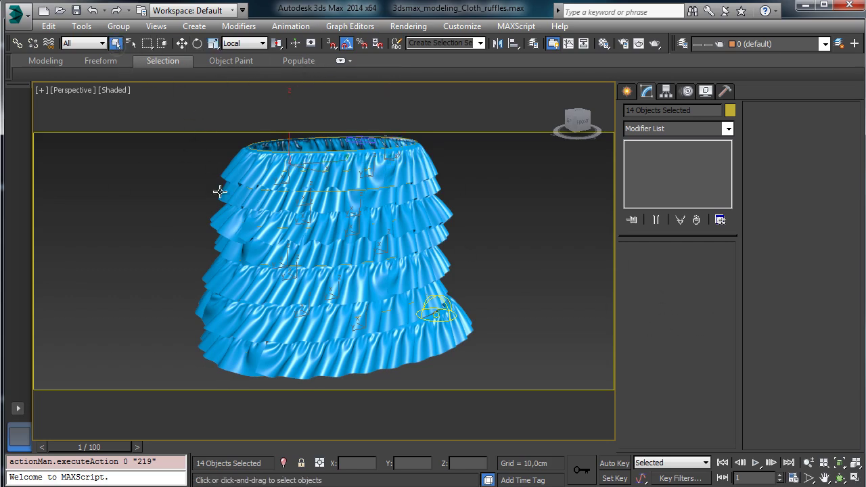
Step: Set the Adaptive DMC image sampler's maximum subdivs to 10 in the V-Ray render settings
left_click(622, 44)
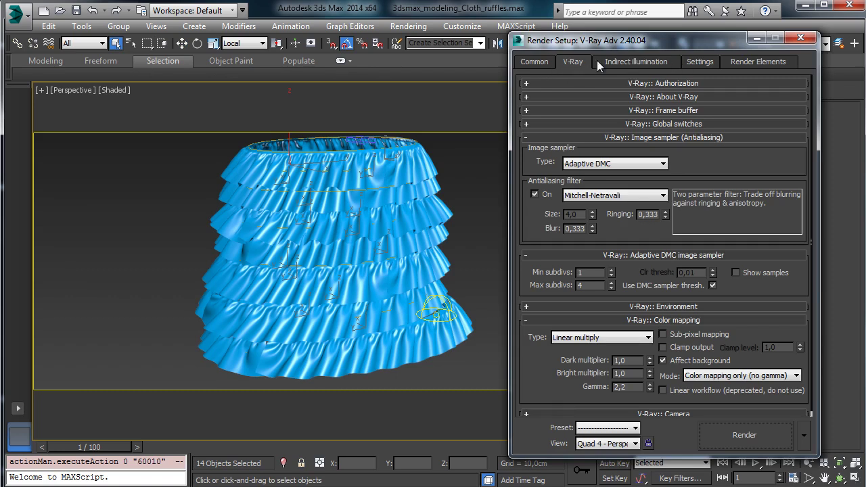
double_click(588, 285)
type("10")
key("Return")
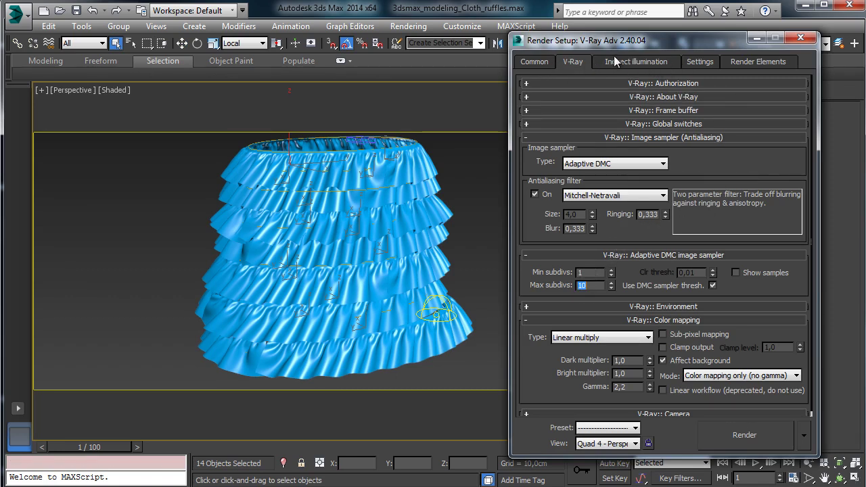
Step: Set the DMC Sampler to 16 min samples, a global subdivs multiplier of 2,0 and a noise threshold of 0,005
left_click(701, 61)
double_click(771, 99)
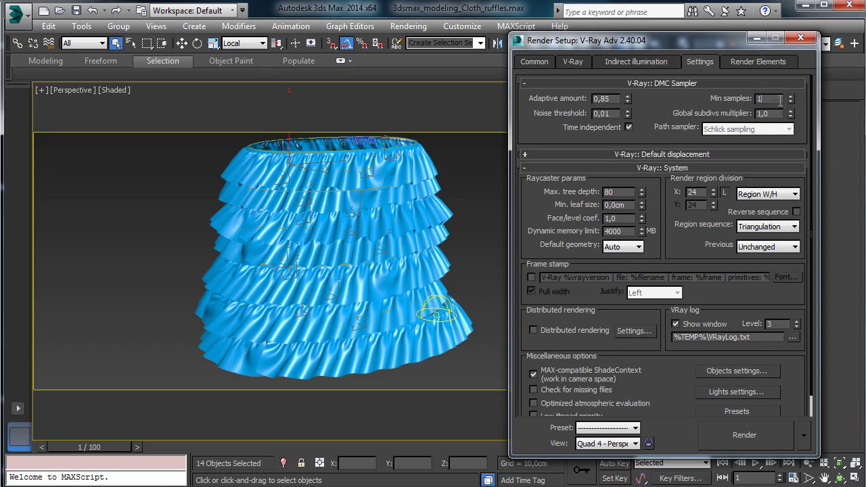
type("16")
key("Return")
double_click(763, 113)
type("2")
key("Return")
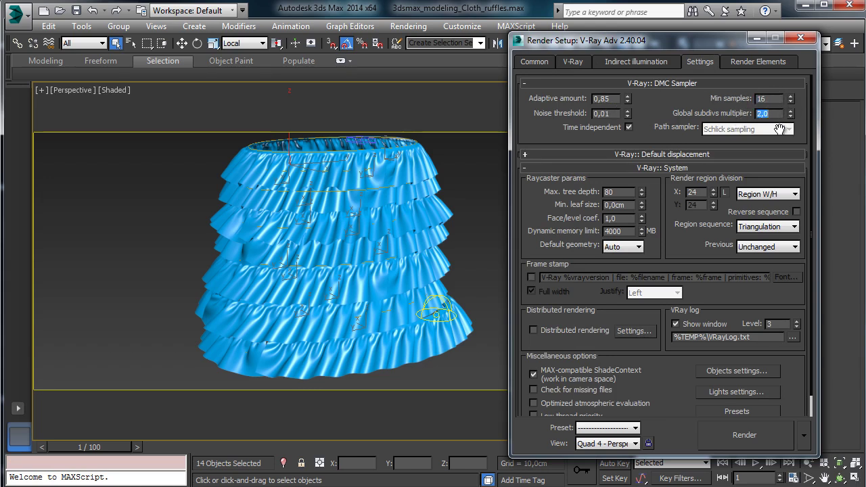
left_click(614, 114)
key("BackSpace")
type("05")
key("Return")
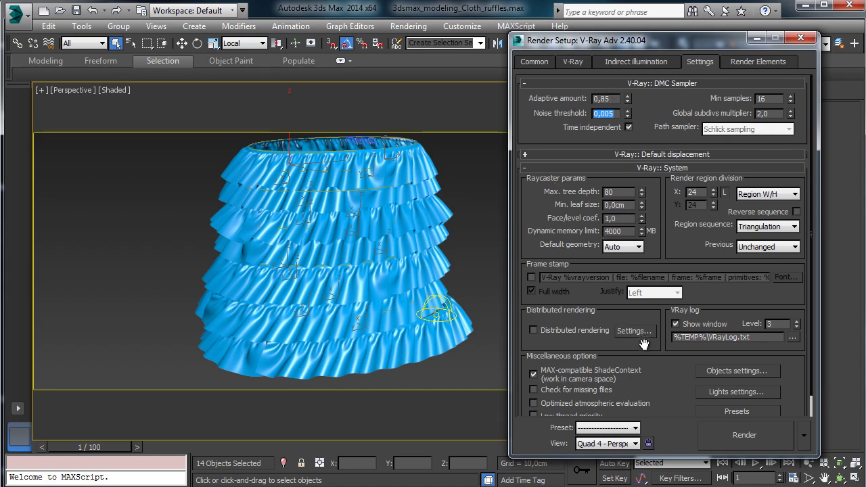
Step: Render the full perspective view without the region limit, and close the frame buffer and render settings
scroll(656, 357, "down", 1)
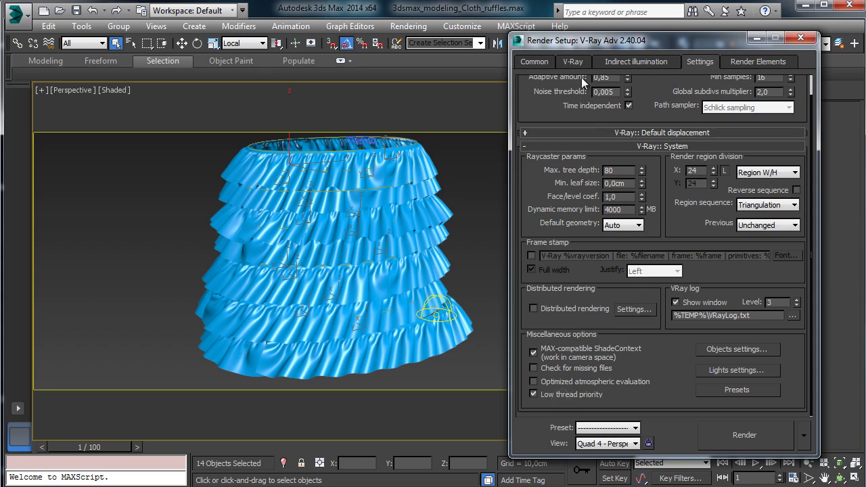
left_click(538, 63)
scroll(647, 76, "up", 5)
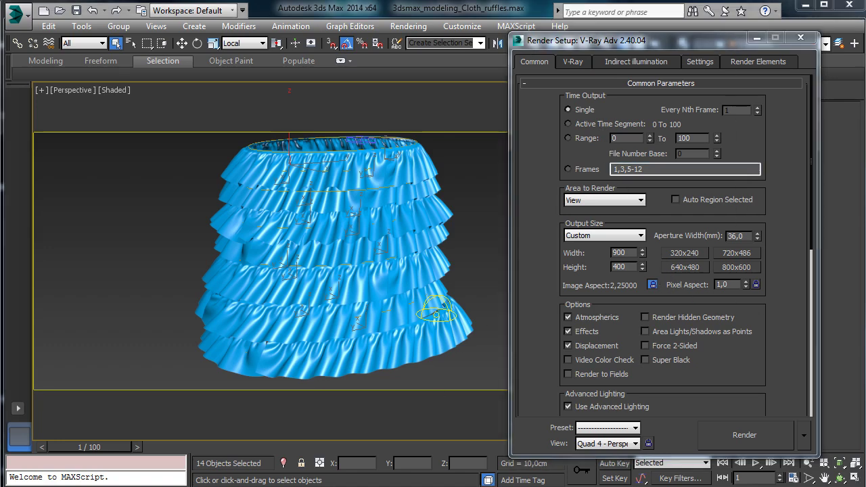
key("alt+Tab")
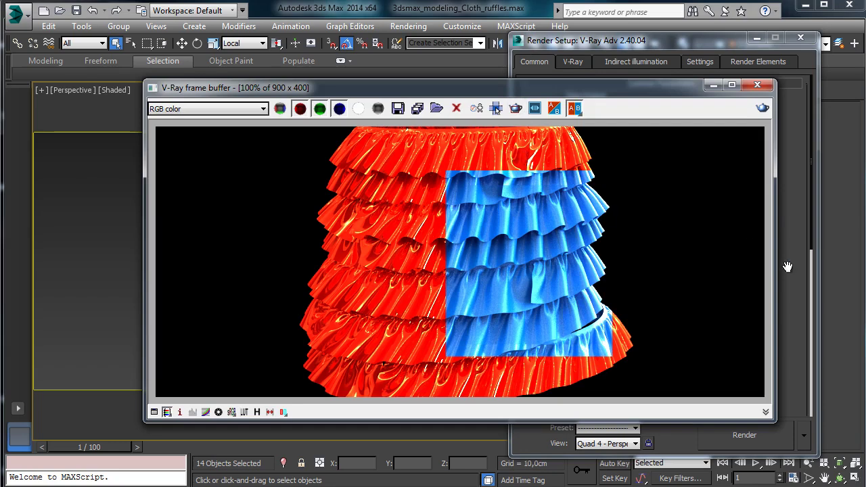
left_click(737, 440)
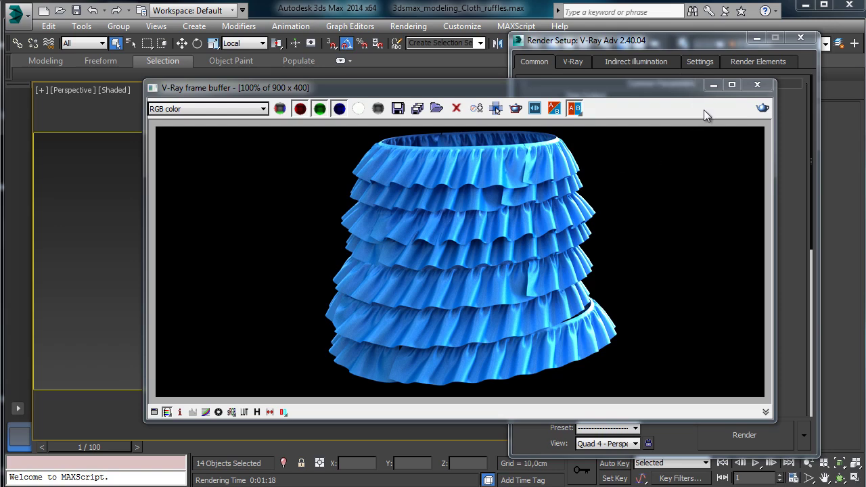
left_click(757, 84)
left_click(801, 41)
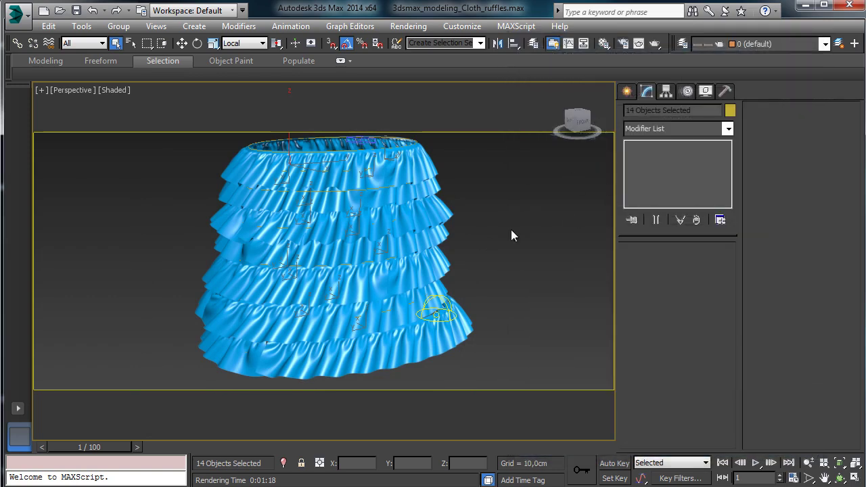